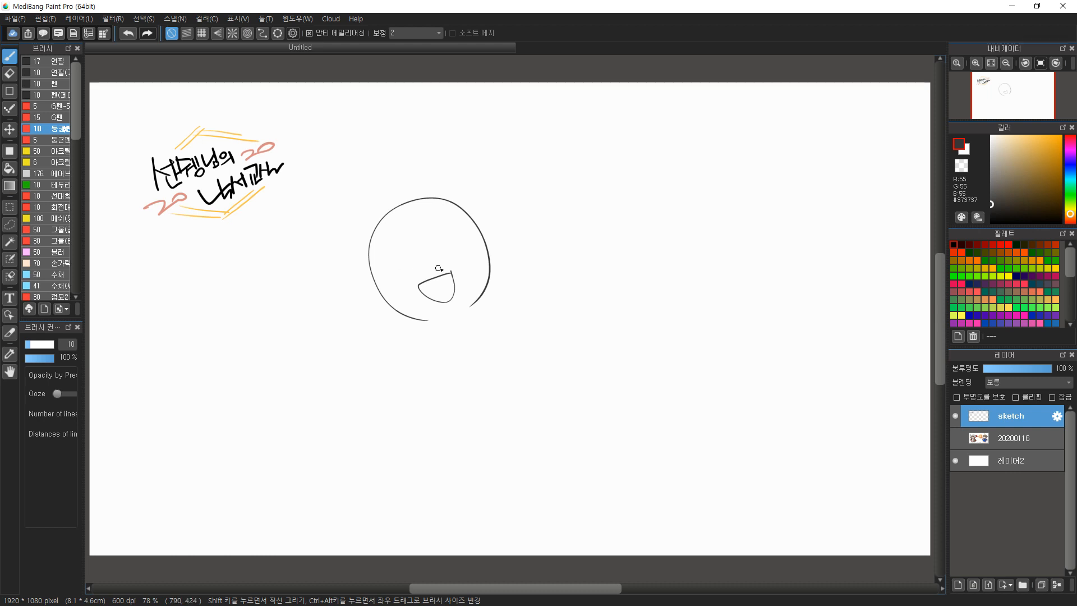
Draw squinting eyes, a shoulder line and a raised arm holding a pencil on the round-faced doodle
left_click_drag(386, 263, 399, 282)
mouse_move(458, 236)
left_mouse_down()
mouse_move(450, 246)
mouse_move(470, 251)
mouse_move(508, 227)
mouse_move(521, 271)
mouse_move(491, 316)
left_mouse_up()
left_click_drag(425, 319, 386, 359)
mouse_move(493, 217)
left_mouse_down()
mouse_move(486, 187)
mouse_move(501, 217)
left_mouse_up()
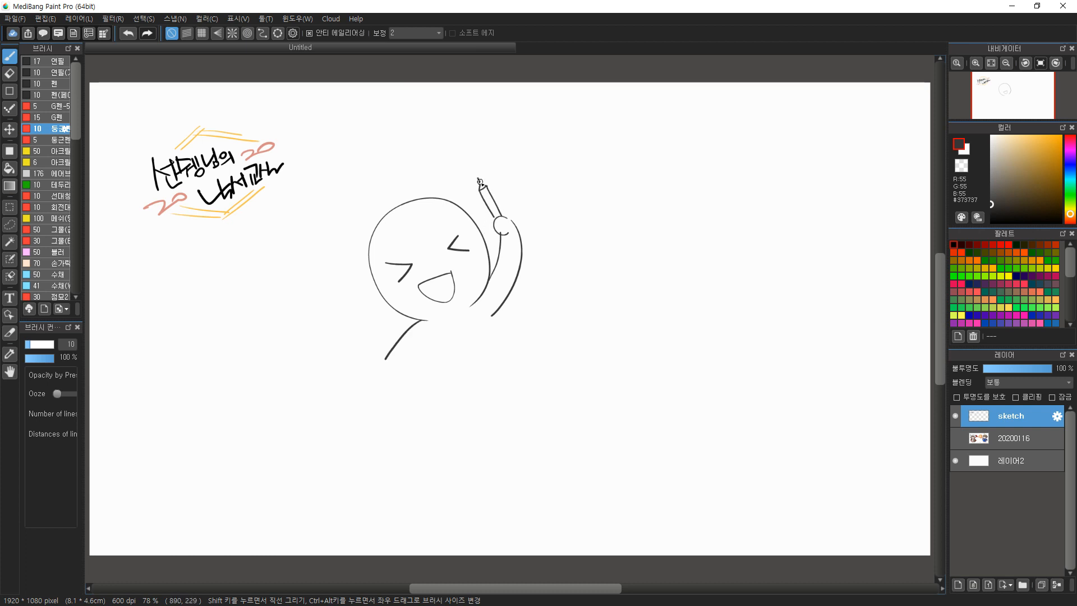
Add small four-pointed sparkles around the doodle and draw the body line below the raised arm
mouse_move(327, 256)
left_mouse_down()
mouse_move(343, 261)
mouse_move(330, 259)
left_mouse_up()
left_click_drag(343, 243, 354, 243)
mouse_move(495, 179)
left_mouse_down()
mouse_move(503, 165)
mouse_move(511, 180)
left_mouse_up()
left_click_drag(491, 318, 501, 352)
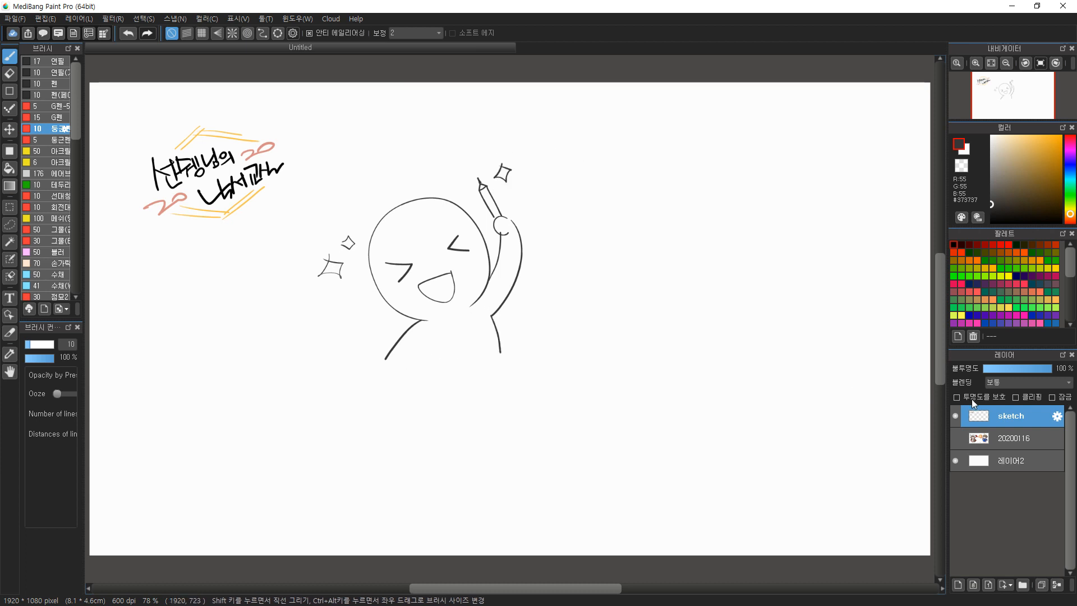
Hide the sketch layer, show the 20200116 artwork layer and lower its opacity to 11%
left_click(956, 416)
left_click(957, 438)
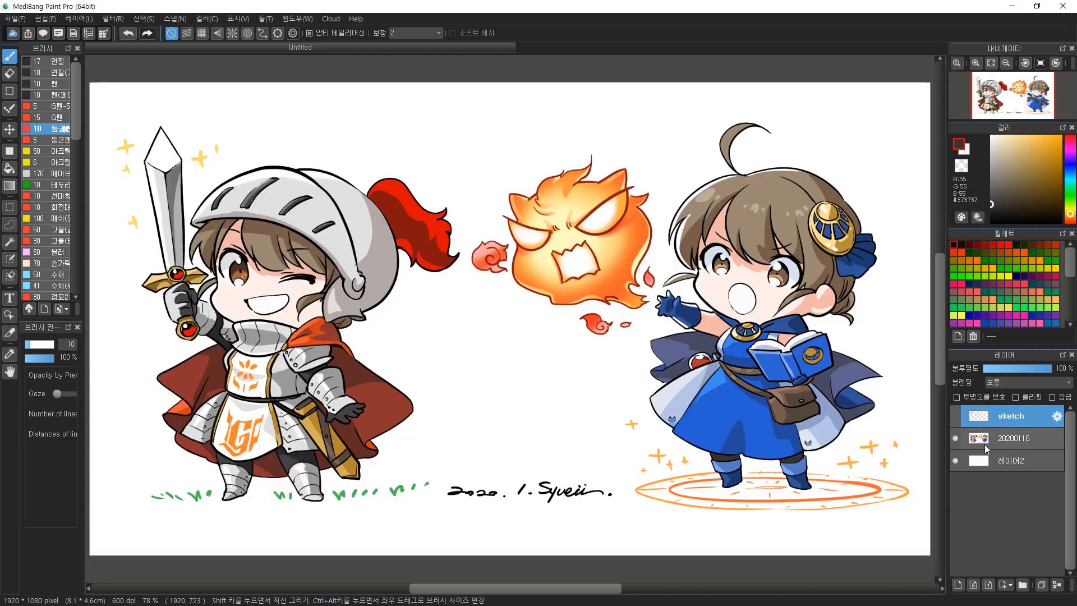
mouse_move(1015, 368)
left_mouse_down()
mouse_move(998, 371)
mouse_move(1043, 369)
mouse_move(988, 373)
left_mouse_up()
left_click(1016, 439)
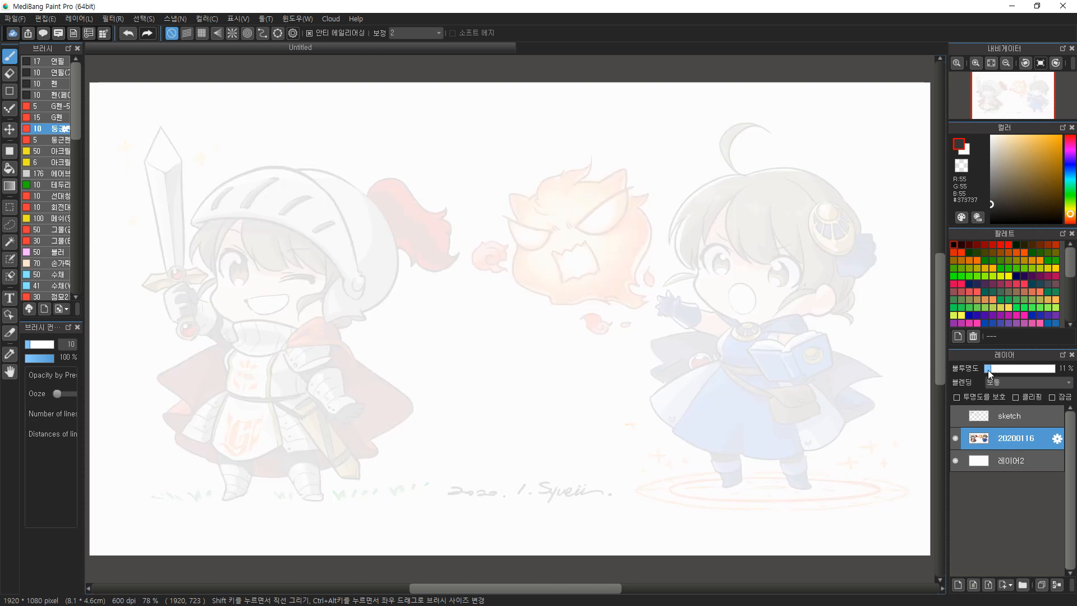
Duplicate the 20200116 layer, hide the original and move the copy left so the girl with the book is centred
key("v")
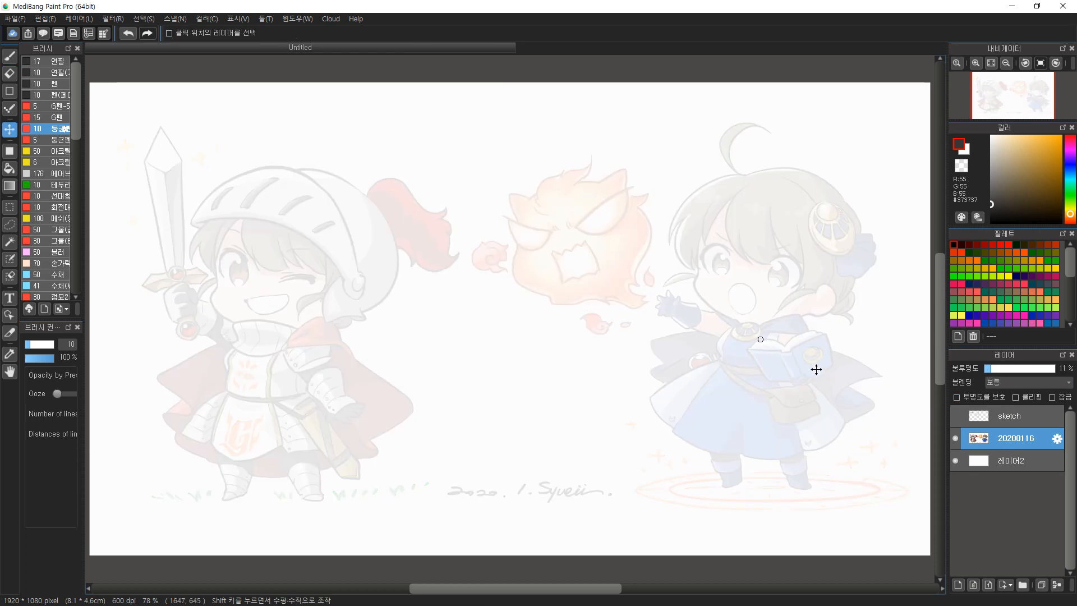
left_click(1042, 584)
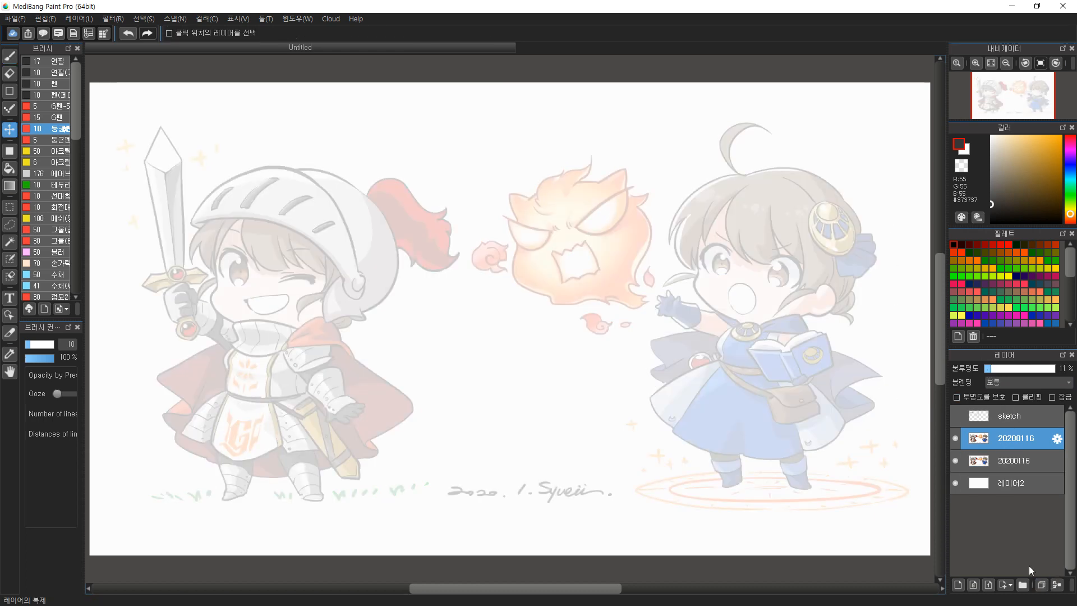
left_click(955, 460)
left_click_drag(764, 349, 531, 351)
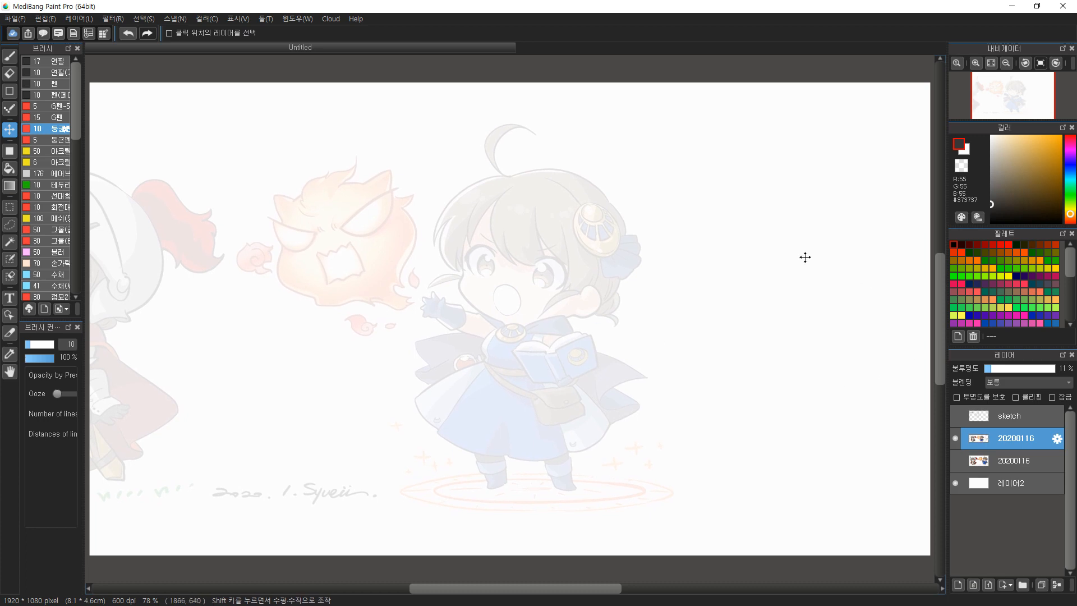
Move the copied 20200116 layer above the sketch layer and add a new layer named 003 sketch on top
left_click(465, 273)
left_click(527, 327)
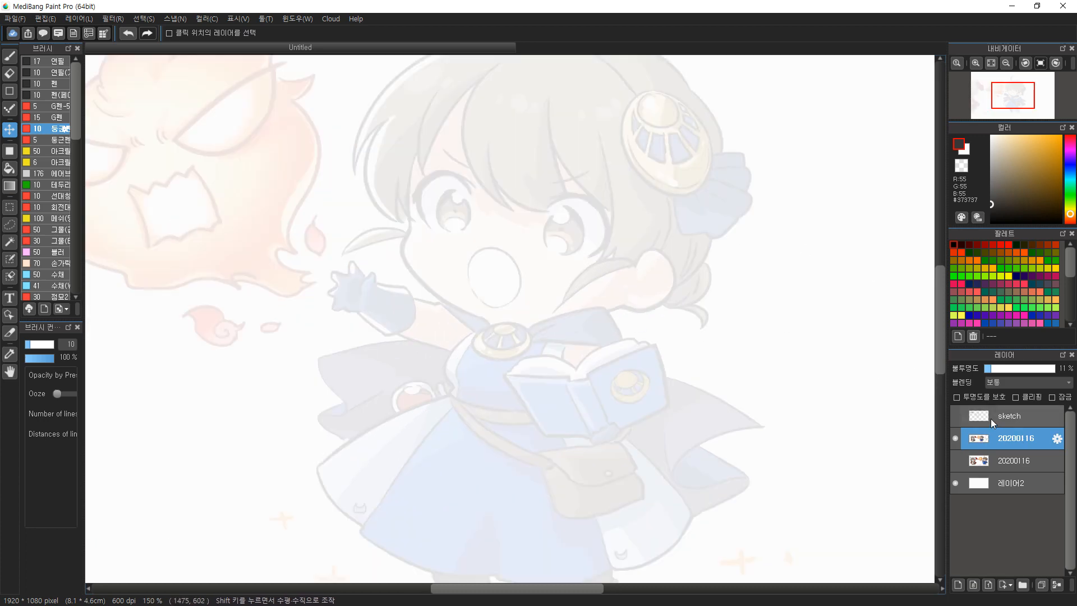
mouse_move(1018, 444)
left_mouse_down()
mouse_move(1021, 457)
mouse_move(1017, 421)
left_mouse_up()
left_click(958, 585)
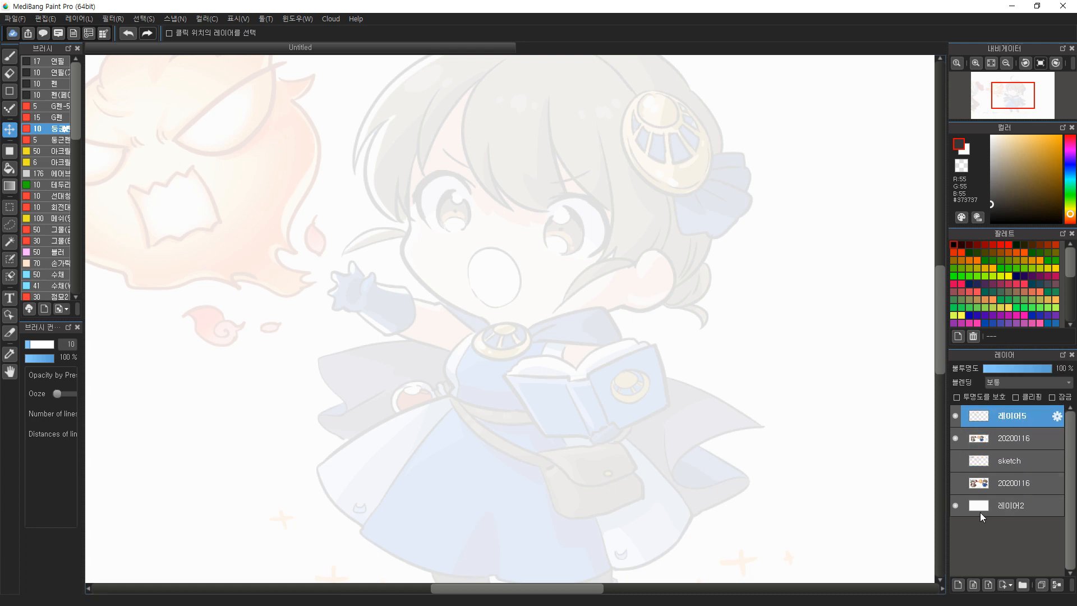
double_click(1011, 416)
type("ㅇ이")
type("003 sketch")
key("Return")
Trace the girl's face outline with the brush, from forehead over cheek and chin to the jaw and ear
scroll(457, 301, "down", 4)
left_click_drag(559, 278, 539, 300)
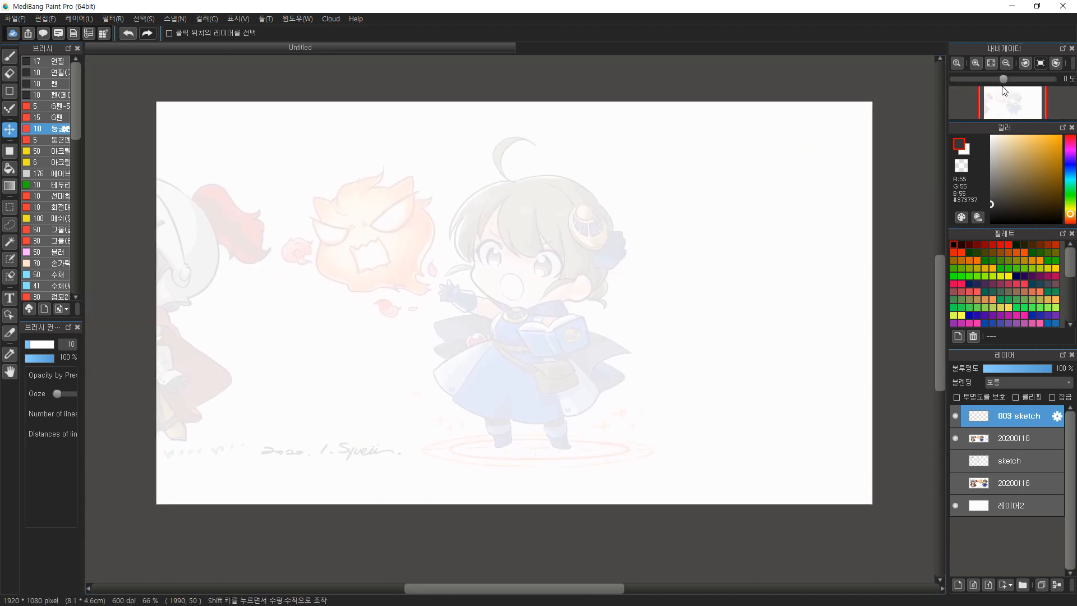
left_click(991, 63)
left_click(9, 57)
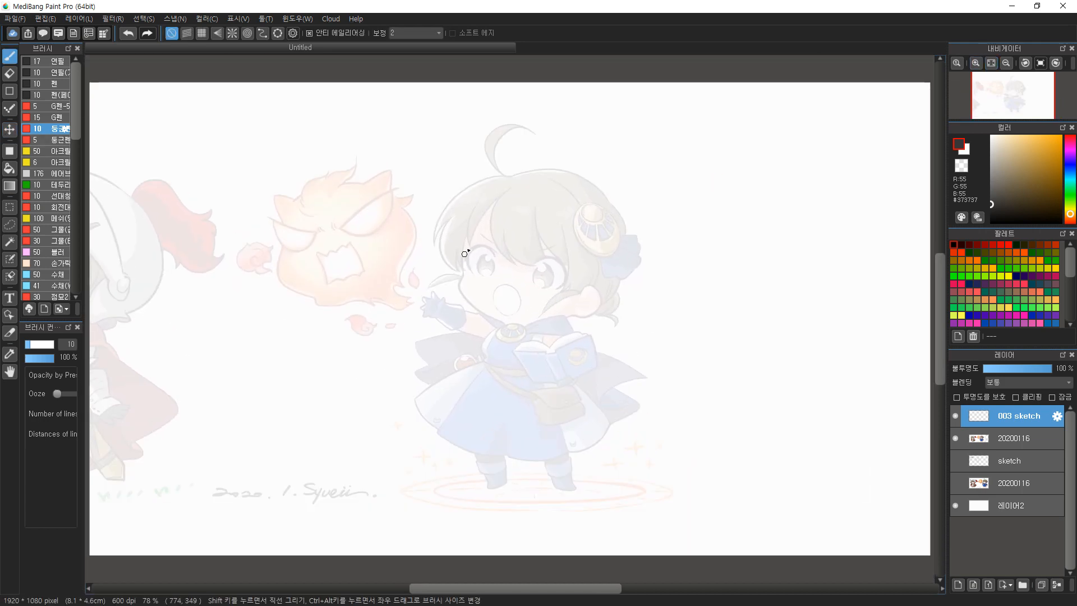
key("ctrl+z")
mouse_move(494, 191)
left_mouse_down()
mouse_move(464, 274)
mouse_move(508, 320)
left_mouse_up()
key("ctrl+z")
left_click_drag(462, 276, 509, 321)
key("ctrl+z")
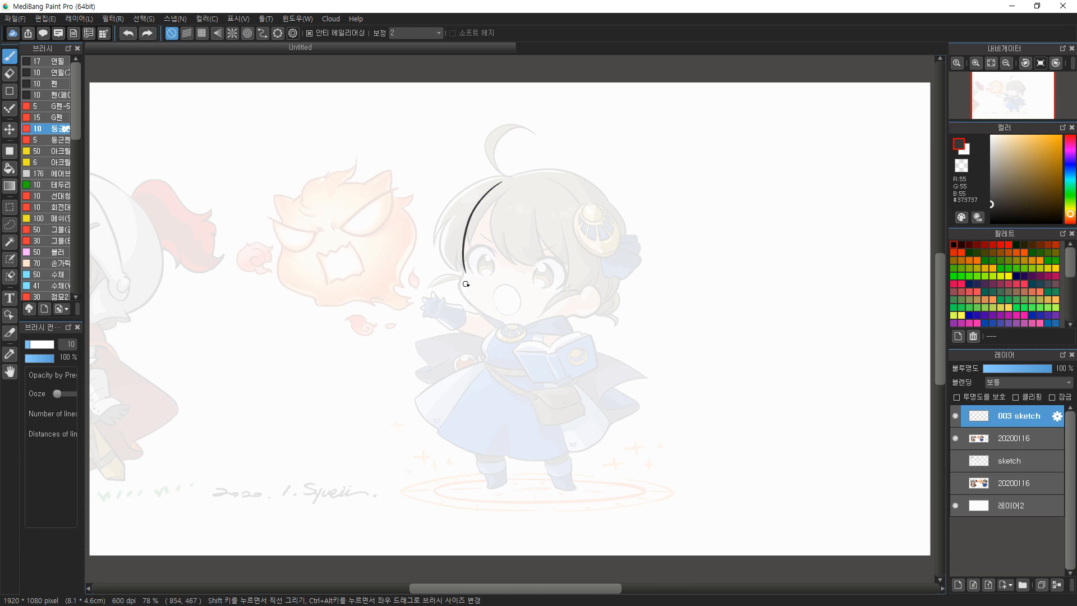
left_click_drag(463, 276, 504, 322)
key("ctrl+z")
mouse_move(464, 274)
left_mouse_down()
mouse_move(479, 309)
mouse_move(519, 324)
left_mouse_up()
mouse_move(575, 295)
left_mouse_down()
mouse_move(593, 293)
mouse_move(553, 320)
left_mouse_up()
Handwrite 궁수 and a second short Korean note, each in its own bubble, in the empty area beside the figure
left_click_drag(700, 149, 729, 161)
left_click_drag(724, 165, 727, 166)
mouse_move(730, 147)
left_mouse_down()
mouse_move(746, 165)
mouse_move(727, 182)
mouse_move(725, 210)
mouse_move(754, 228)
left_mouse_up()
mouse_move(729, 192)
left_mouse_down()
mouse_move(763, 219)
mouse_move(740, 233)
left_mouse_up()
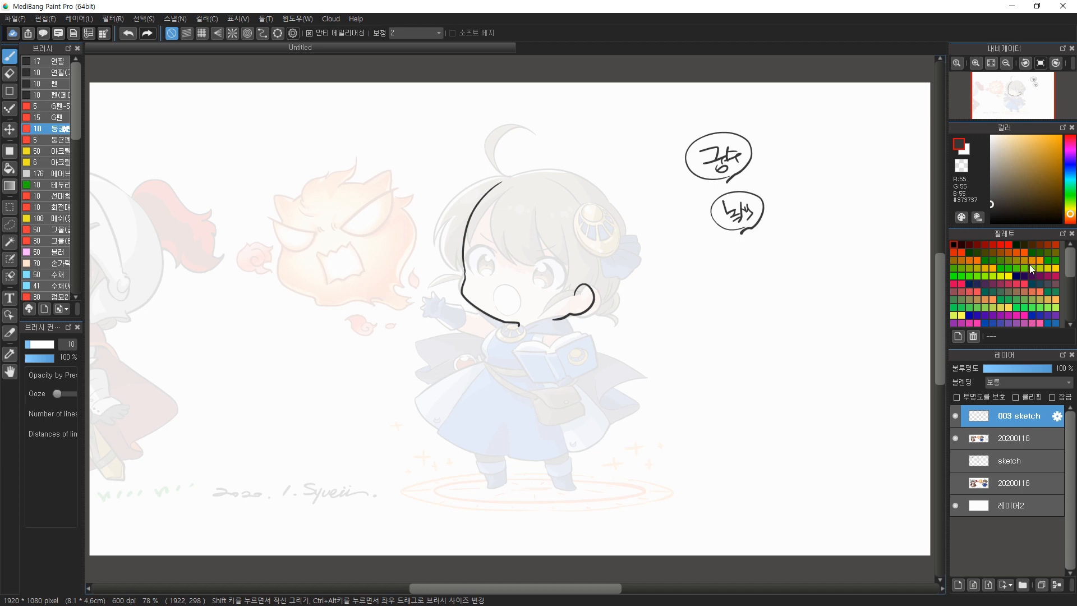
Doodle a small fox head with ears in orange and dark facial details below the handwritten notes
left_click(976, 261)
mouse_move(771, 254)
left_mouse_down()
mouse_move(745, 274)
mouse_move(777, 279)
left_mouse_up()
left_click_drag(1008, 179, 955, 209)
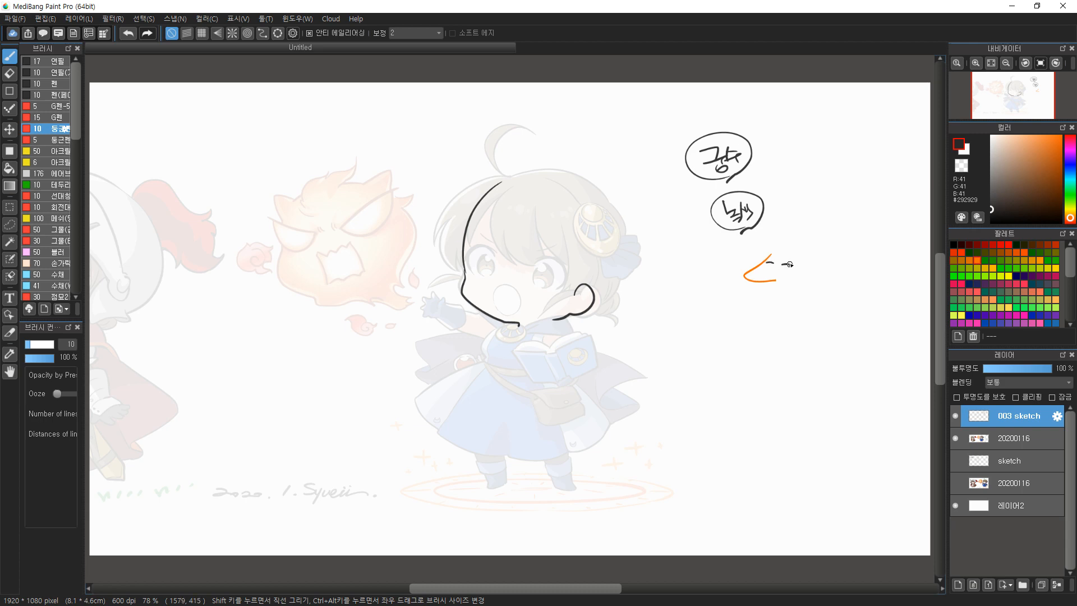
left_click(977, 258)
mouse_move(795, 248)
left_mouse_down()
mouse_move(805, 260)
mouse_move(750, 255)
mouse_move(795, 248)
left_mouse_up()
Add an olive green hat with a red feather and an olive green collar to the fox doodle
left_click(984, 254)
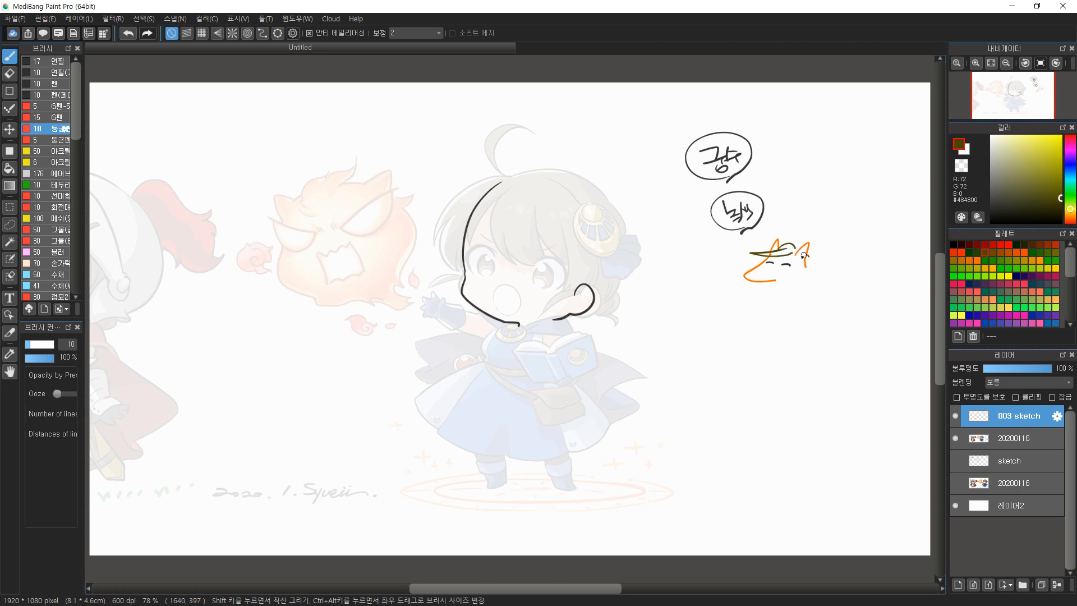
left_click(1002, 245)
left_click_drag(799, 243, 801, 240)
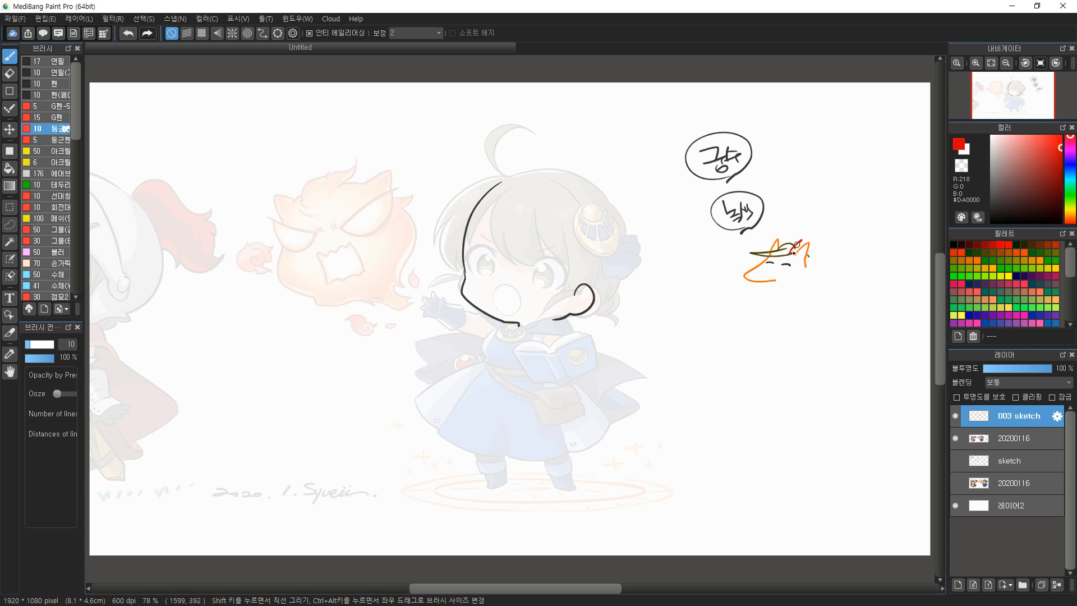
left_click(991, 212)
left_click(983, 254)
mouse_move(779, 283)
left_mouse_down()
mouse_move(807, 273)
mouse_move(813, 289)
mouse_move(803, 286)
left_mouse_up()
left_click_drag(801, 282, 811, 279)
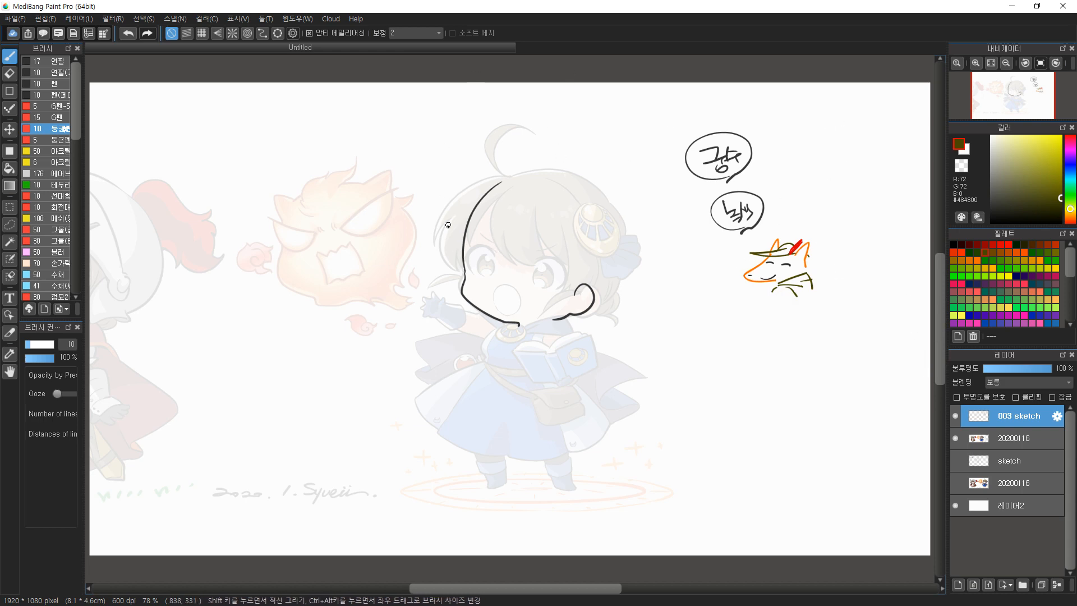
Sketch the outer back hair and the first long fringe strand in olive green over the faded girl
mouse_move(602, 186)
left_mouse_down()
mouse_move(631, 250)
mouse_move(611, 308)
left_mouse_up()
key("ctrl+z")
key("ctrl+z")
mouse_move(584, 187)
left_mouse_down()
mouse_move(615, 289)
mouse_move(598, 305)
left_mouse_up()
left_click_drag(501, 188, 519, 274)
key("ctrl+z")
left_click_drag(501, 188, 517, 273)
Sketch the remaining fringe strands, the hair by the ear and the side locks framing the face
mouse_move(501, 215)
left_mouse_down()
mouse_move(525, 257)
mouse_move(564, 266)
left_mouse_up()
left_click_drag(562, 230, 578, 286)
left_click_drag(594, 238, 598, 270)
left_click_drag(498, 202, 468, 273)
mouse_move(505, 180)
left_mouse_down()
mouse_move(435, 249)
mouse_move(456, 261)
mouse_move(485, 230)
mouse_move(621, 211)
left_mouse_up()
left_click_drag(503, 231, 632, 194)
left_click_drag(502, 164, 473, 207)
key("ctrl+z")
key("ctrl+z")
key("ctrl+z")
key("ctrl+z")
left_click_drag(463, 272, 466, 254)
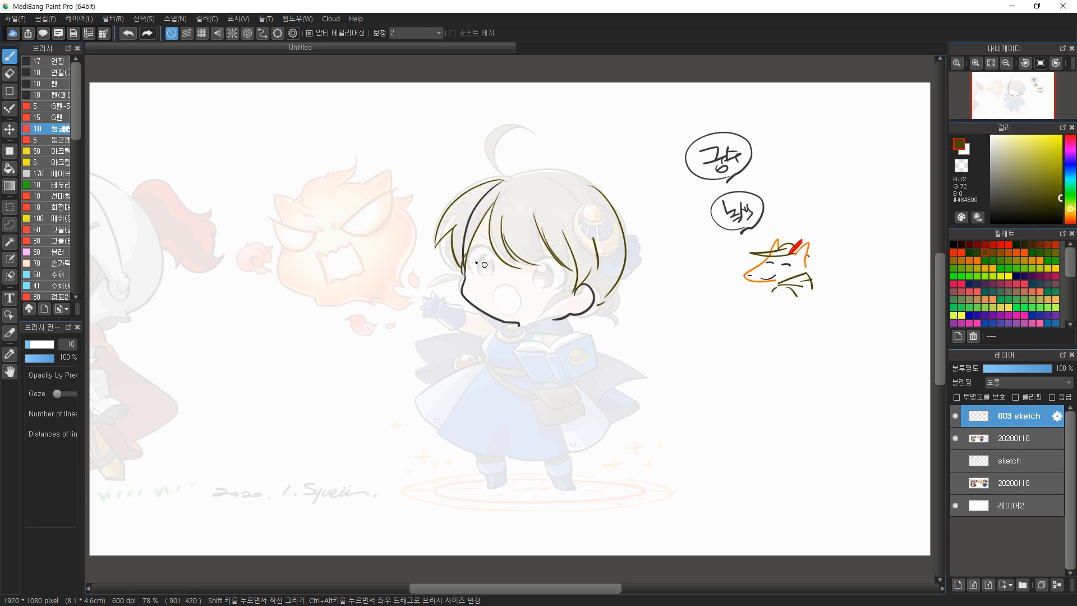
mouse_move(469, 250)
left_mouse_down()
mouse_move(498, 263)
mouse_move(483, 274)
mouse_move(488, 263)
left_mouse_up()
key("ctrl+z")
key("ctrl+z")
key("ctrl+z")
key("ctrl+z")
key("ctrl+z")
key("ctrl+z")
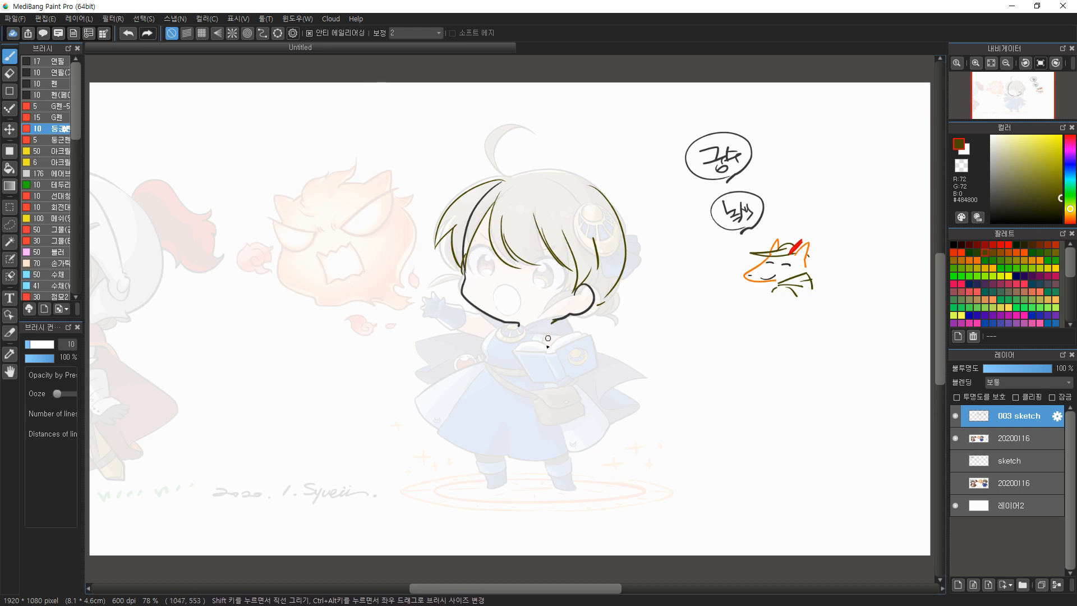
Sketch the torso's side from the neck down and the waist line below the head
mouse_move(498, 328)
left_mouse_down()
mouse_move(503, 368)
mouse_move(501, 332)
mouse_move(488, 363)
mouse_move(549, 375)
left_mouse_up()
key("ctrl+z")
key("ctrl+z")
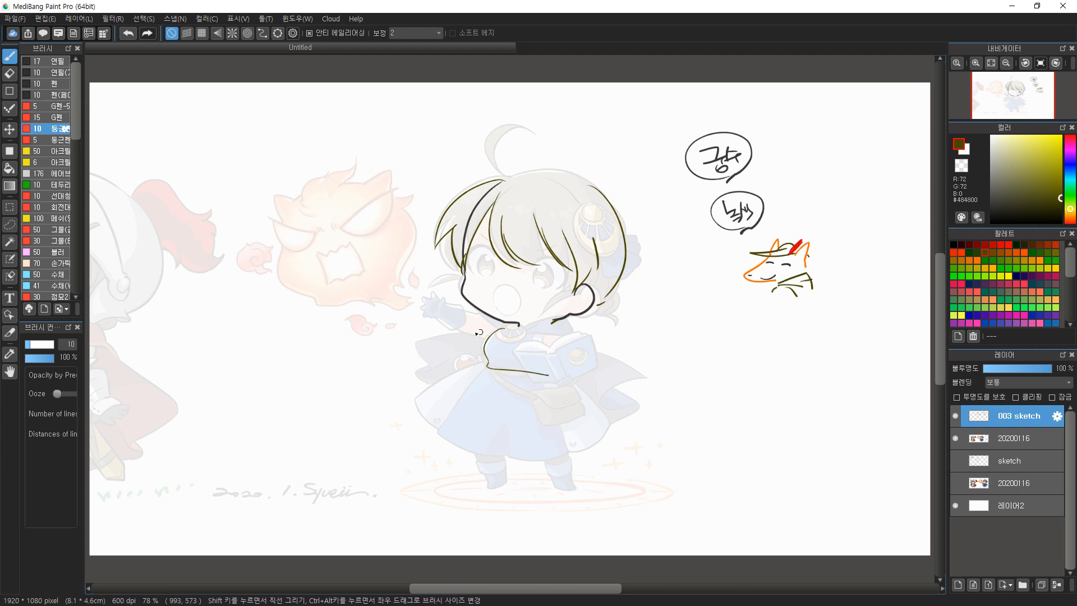
left_click_drag(439, 253, 430, 345)
key("ctrl+z")
left_click_drag(452, 231, 433, 327)
left_click_drag(407, 254, 498, 334)
key("ctrl+z")
left_click_drag(433, 237, 469, 313)
left_click_drag(437, 329, 470, 321)
key("ctrl+z")
key("ctrl+z")
key("ctrl+z")
left_click_drag(554, 323, 572, 393)
key("ctrl+z")
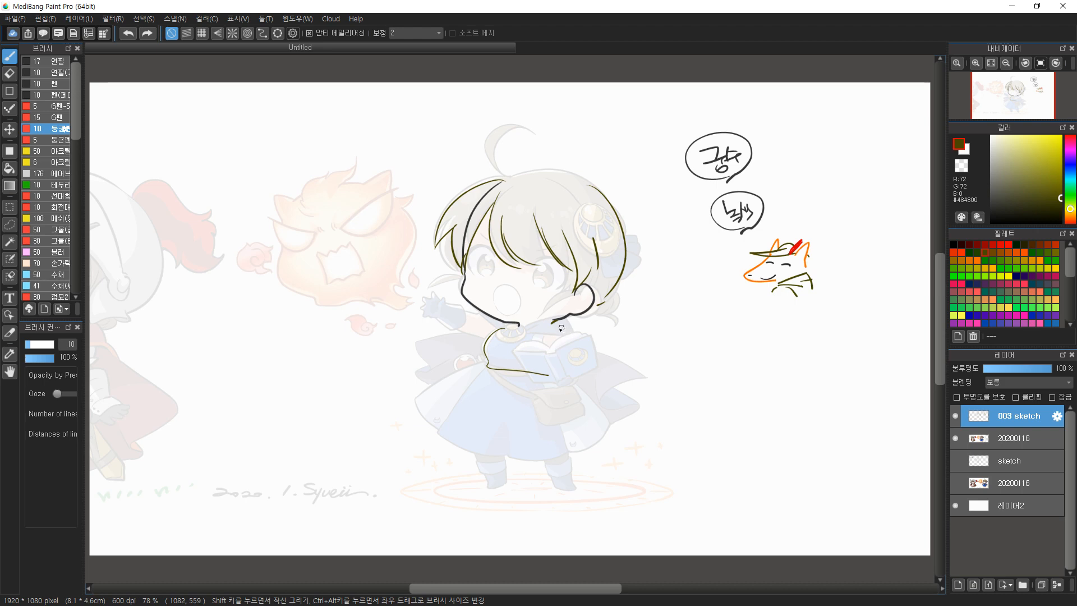
mouse_move(490, 318)
left_mouse_down()
mouse_move(526, 348)
mouse_move(534, 336)
left_mouse_up()
key("ctrl+z")
key("ctrl+z")
Sketch both eyes, the eyebrows and the small curved mouth on the face
left_click_drag(487, 263, 562, 278)
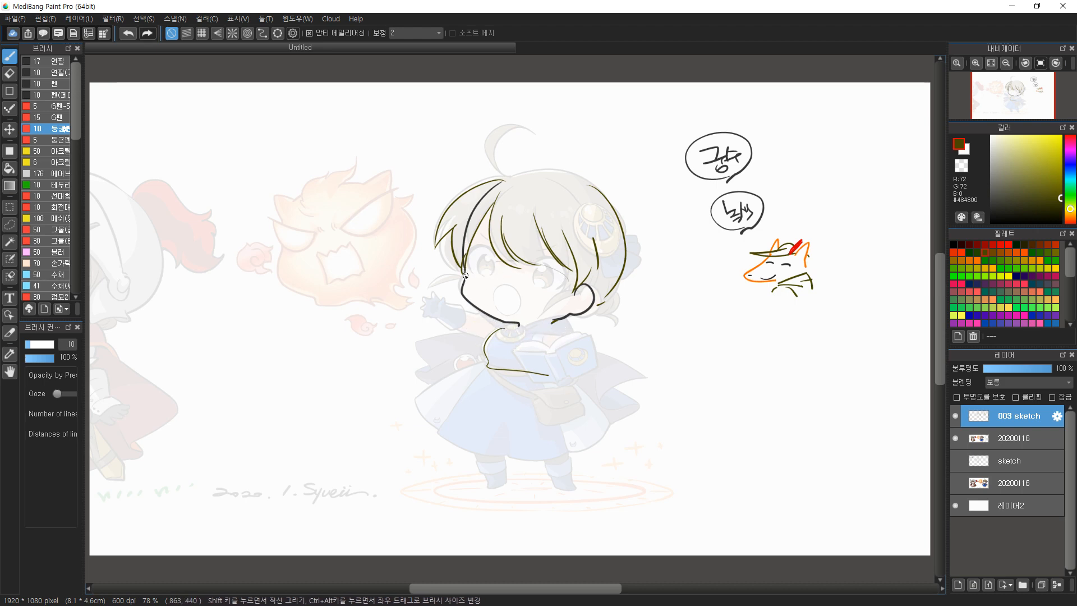
left_click_drag(474, 261, 559, 274)
mouse_move(503, 251)
left_mouse_down()
mouse_move(504, 281)
mouse_move(524, 289)
left_mouse_up()
mouse_move(478, 237)
left_mouse_down()
mouse_move(499, 248)
mouse_move(561, 236)
left_mouse_up()
mouse_move(469, 269)
left_mouse_down()
mouse_move(493, 252)
mouse_move(483, 272)
left_mouse_up()
mouse_move(543, 245)
left_mouse_down()
mouse_move(532, 259)
mouse_move(560, 268)
mouse_move(546, 275)
left_mouse_up()
Sketch the bent arm below the chin with its hand drawing back the bowstring
left_click_drag(486, 311, 539, 324)
key("ctrl+z")
mouse_move(463, 332)
left_mouse_down()
mouse_move(479, 315)
mouse_move(525, 318)
left_mouse_up()
key("ctrl+z")
key("ctrl+z")
mouse_move(478, 344)
left_mouse_down()
mouse_move(540, 314)
mouse_move(528, 333)
left_mouse_up()
left_click_drag(526, 325, 536, 328)
Sketch the curved bow, the arrow and the outstretched arm with its hand gripping the bow
mouse_move(537, 320)
left_mouse_down()
mouse_move(600, 227)
mouse_move(606, 350)
left_mouse_up()
key("ctrl+z")
mouse_move(596, 232)
left_mouse_down()
mouse_move(620, 284)
mouse_move(605, 374)
left_mouse_up()
mouse_move(598, 320)
left_mouse_down()
mouse_move(617, 314)
mouse_move(576, 339)
left_mouse_up()
left_click_drag(557, 329, 620, 300)
mouse_move(609, 310)
left_mouse_down()
mouse_move(627, 306)
mouse_move(611, 305)
mouse_move(619, 291)
left_mouse_up()
mouse_move(607, 308)
left_mouse_down()
mouse_move(630, 311)
mouse_move(608, 314)
left_mouse_up()
Strengthen the bow's curve and draw the sleeve line and the torso's other side beneath the arms
left_click_drag(597, 246, 617, 290)
left_click_drag(585, 226, 605, 373)
mouse_move(542, 330)
left_mouse_down()
mouse_move(607, 370)
mouse_move(484, 335)
left_mouse_up()
left_click_drag(565, 348, 555, 371)
left_click_drag(485, 369, 457, 442)
key("ctrl+z")
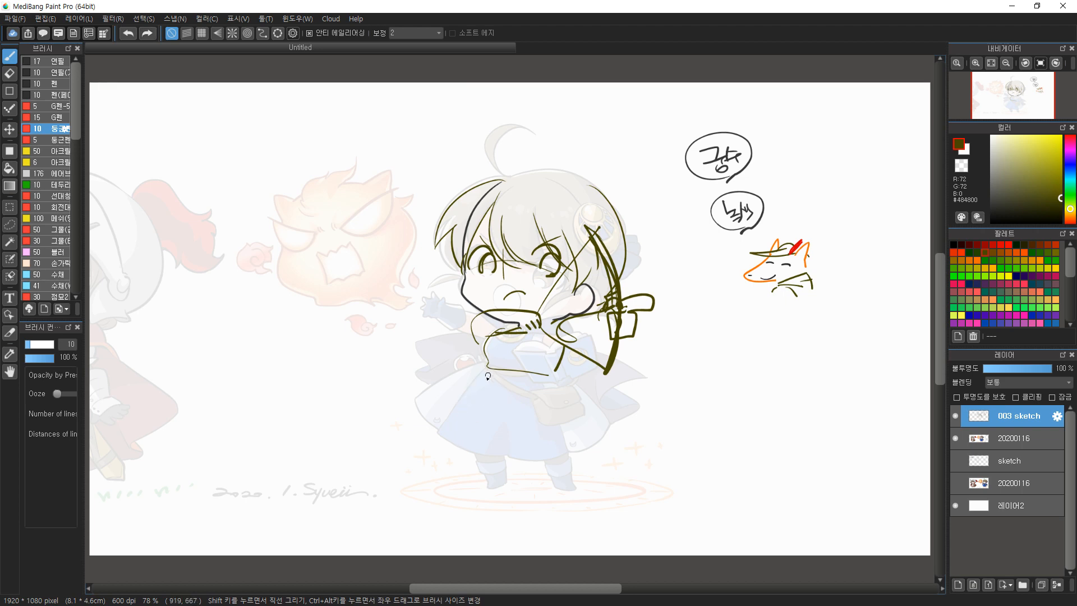
left_click_drag(483, 376, 470, 478)
key("ctrl+z")
left_click_drag(485, 369, 470, 477)
key("ctrl+z")
Draw the underside of the outstretched arm and the flared tunic edges below the waist
left_click_drag(608, 331, 566, 352)
mouse_move(485, 368)
left_mouse_down()
mouse_move(539, 375)
mouse_move(443, 402)
left_mouse_up()
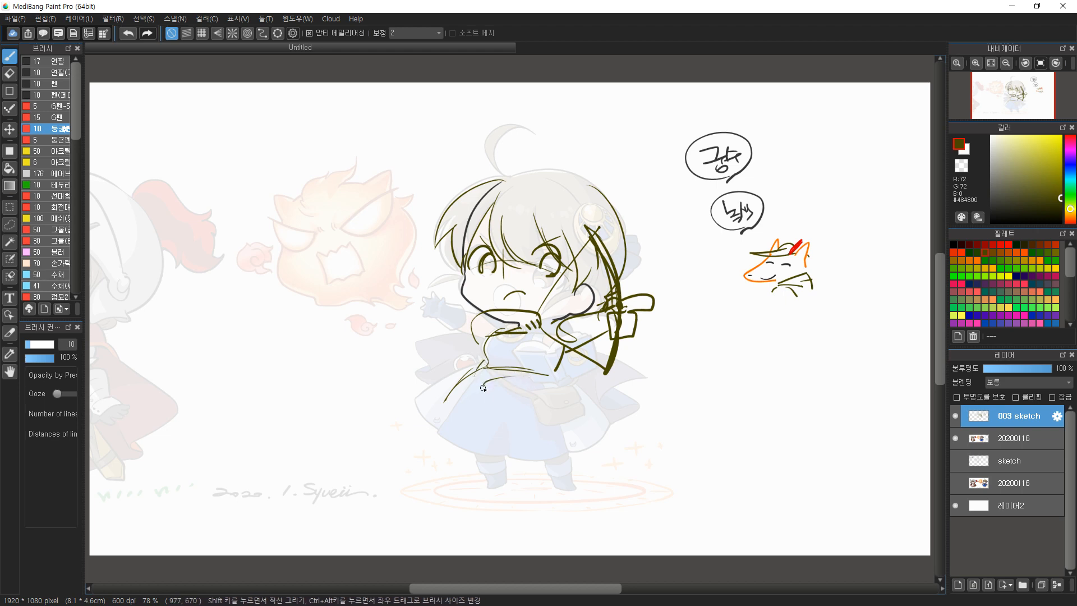
left_click_drag(478, 343, 482, 354)
left_click_drag(553, 379, 591, 410)
mouse_move(566, 352)
left_mouse_down()
mouse_move(601, 375)
mouse_move(591, 407)
left_mouse_up()
mouse_move(485, 371)
left_mouse_down()
mouse_move(461, 407)
mouse_move(564, 406)
mouse_move(571, 392)
mouse_move(497, 479)
left_mouse_up()
key("ctrl+z")
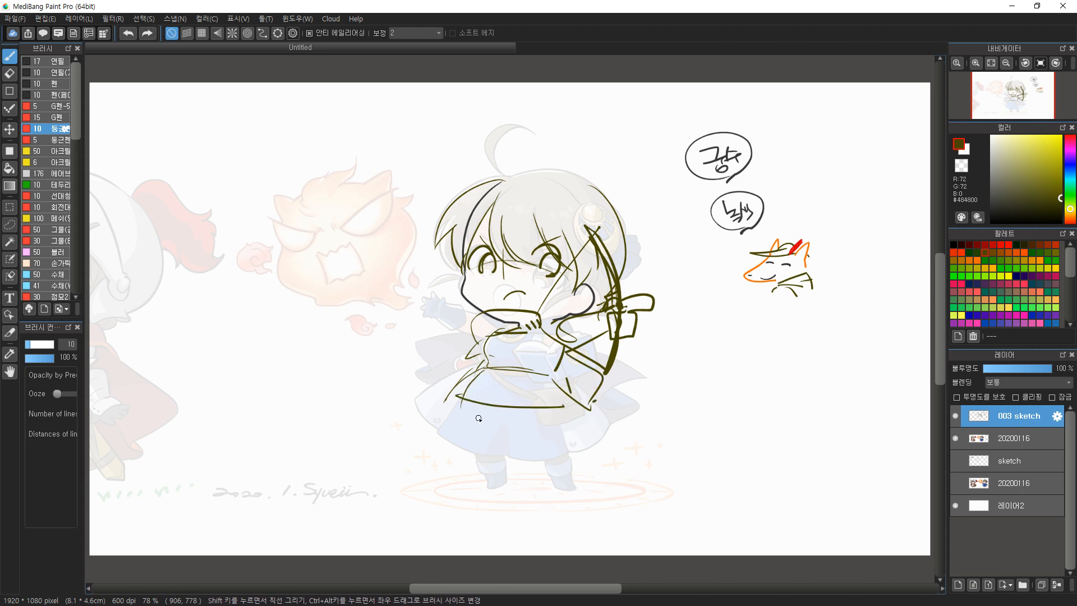
mouse_move(509, 335)
left_mouse_down()
mouse_move(494, 432)
mouse_move(510, 444)
left_mouse_up()
key("ctrl+z")
Draw a long curve running down from the waist below the tunic, undoing the extra thigh strokes
left_click_drag(483, 367, 518, 471)
mouse_move(538, 387)
left_mouse_down()
mouse_move(495, 387)
mouse_move(537, 414)
mouse_move(543, 400)
mouse_move(544, 410)
left_mouse_up()
key("ctrl+z")
mouse_move(537, 383)
left_mouse_down()
mouse_move(486, 384)
mouse_move(519, 439)
left_mouse_up()
mouse_move(488, 397)
left_mouse_down()
mouse_move(533, 444)
mouse_move(562, 393)
left_mouse_up()
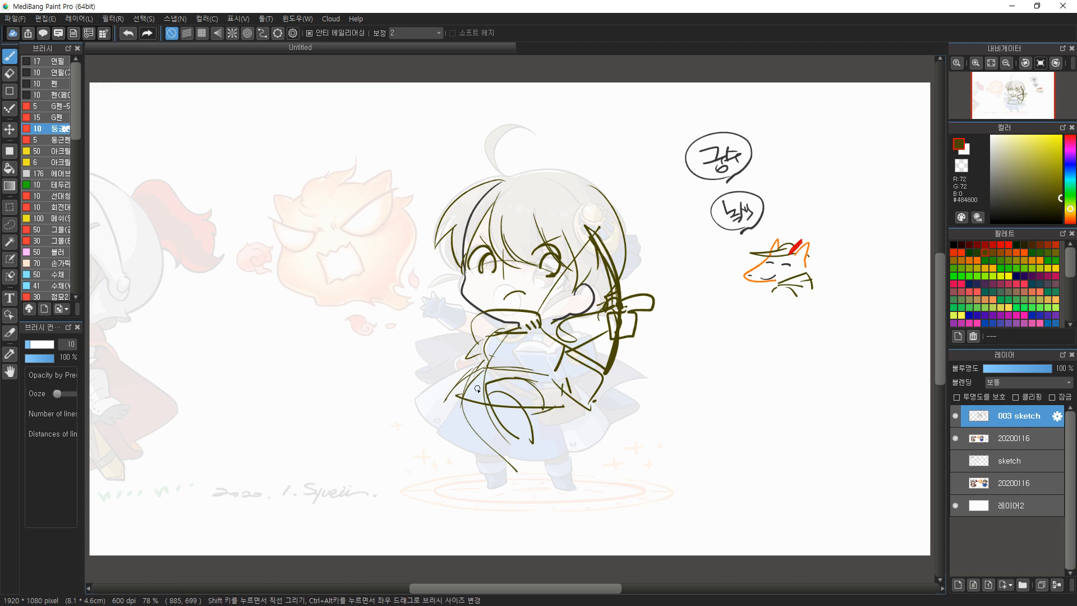
key("ctrl+z")
key("ctrl+z")
key("ctrl+z")
Sketch the outlines of both legs below the tunic and the foot of the leg stretched under the bow
mouse_move(486, 371)
left_mouse_down()
mouse_move(458, 371)
mouse_move(484, 439)
left_mouse_up()
mouse_move(449, 374)
left_mouse_down()
mouse_move(493, 435)
mouse_move(557, 449)
left_mouse_up()
left_click_drag(552, 380, 580, 443)
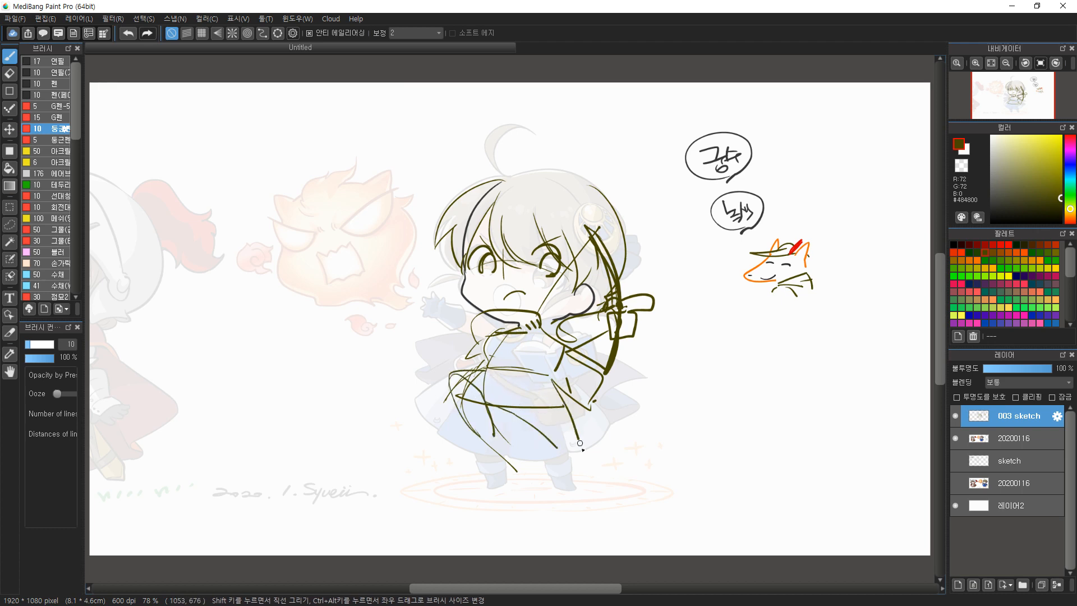
left_click_drag(517, 410, 569, 471)
left_click_drag(553, 396, 588, 478)
left_click_drag(574, 474, 580, 480)
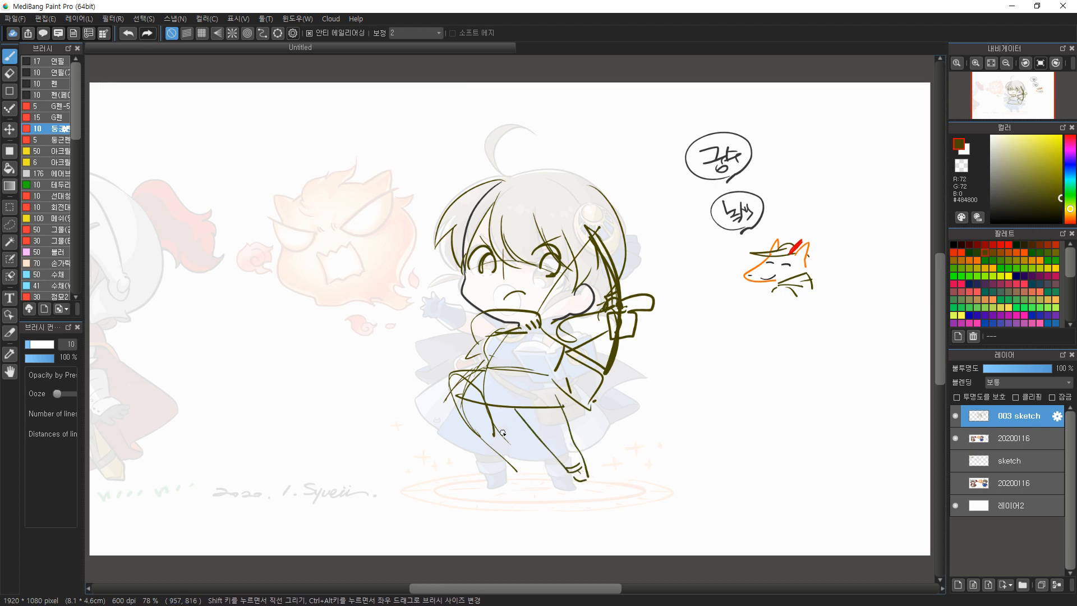
Strengthen the outlines of both legs and draw the shorter leg's foot with its boot cuff
left_click_drag(486, 439, 496, 427)
mouse_move(476, 379)
left_mouse_down()
mouse_move(507, 404)
mouse_move(566, 412)
mouse_move(540, 409)
left_mouse_up()
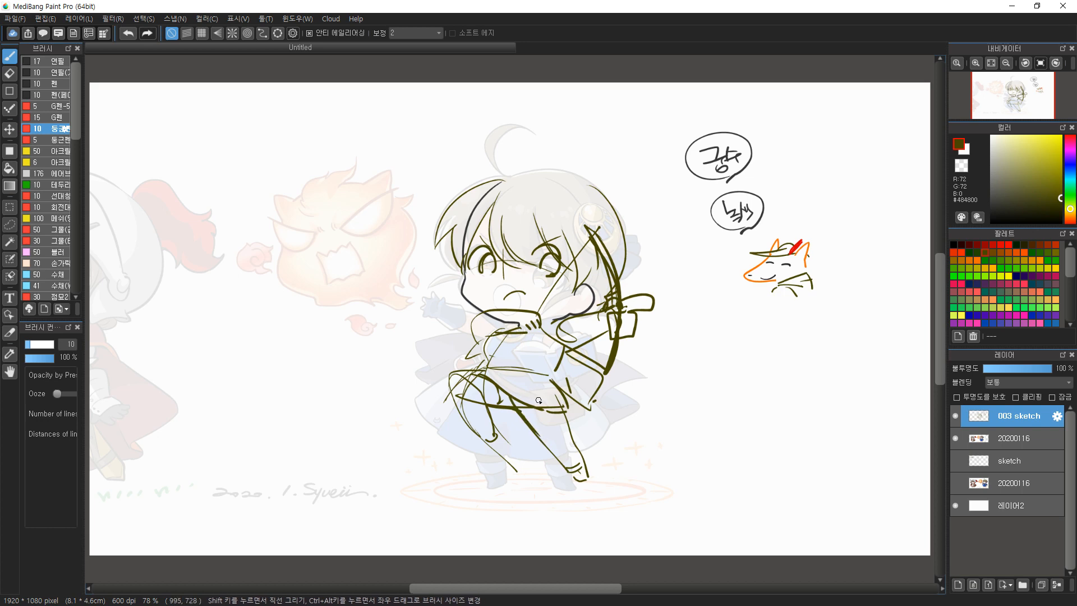
left_click_drag(550, 373, 570, 417)
left_click_drag(574, 434, 580, 479)
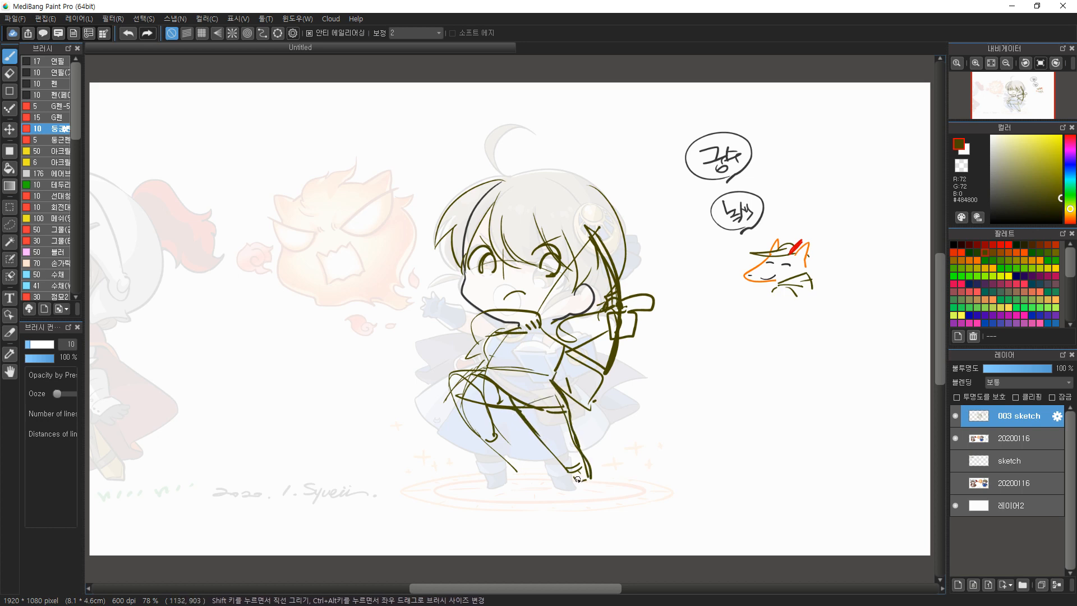
left_click_drag(464, 382, 496, 436)
mouse_move(473, 432)
left_mouse_down()
mouse_move(488, 422)
mouse_move(495, 434)
left_mouse_up()
left_click_drag(483, 439, 497, 438)
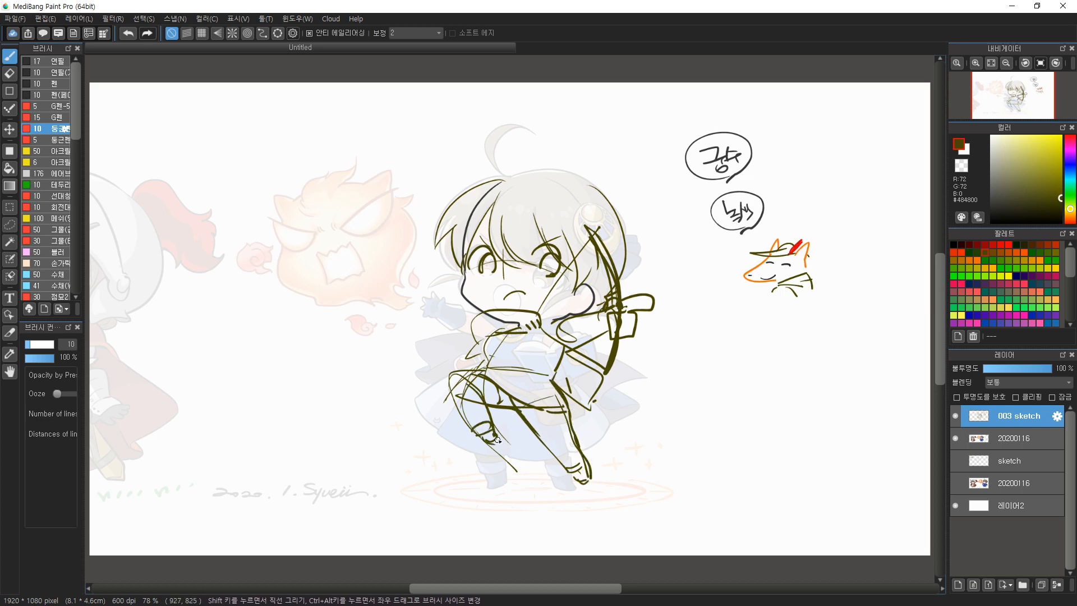
Strengthen the archer's sleeve, torso and waist lines, and erase the stray stroke below the bent leg
left_click_drag(487, 313, 501, 334)
left_click_drag(563, 346, 557, 387)
left_click_drag(505, 329, 479, 368)
key("ctrl+z")
mouse_move(483, 364)
left_mouse_down()
mouse_move(511, 364)
mouse_move(494, 376)
mouse_move(555, 391)
left_mouse_up()
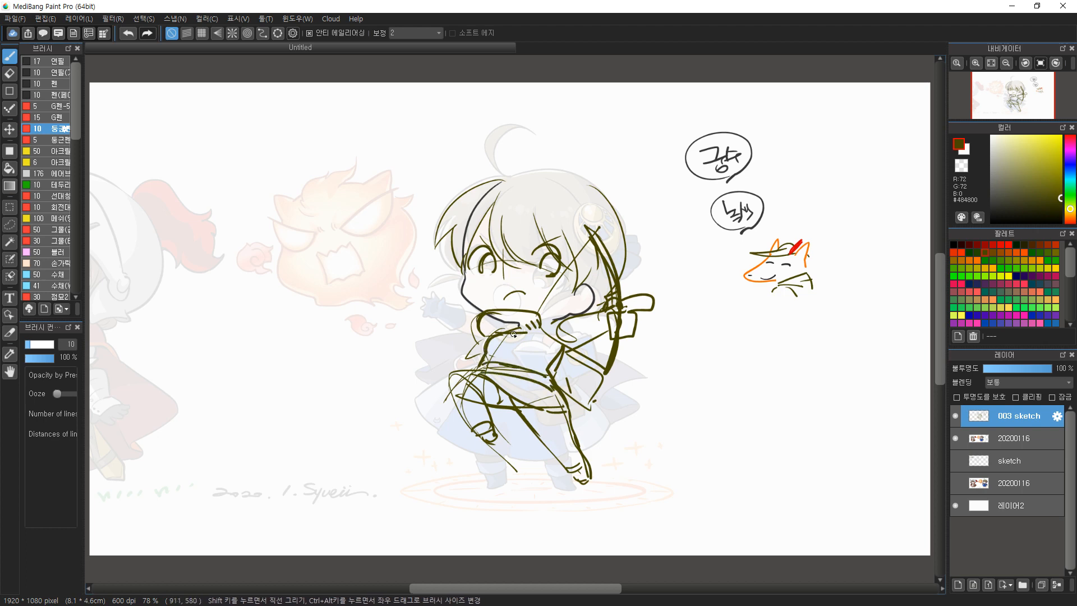
key("e")
left_click_drag(517, 475, 503, 458)
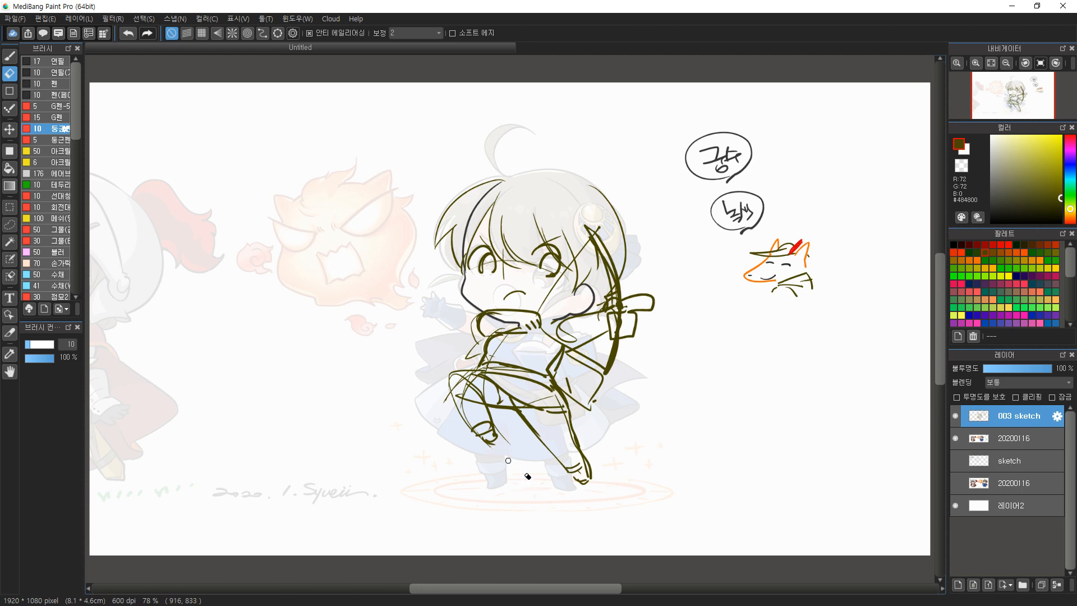
Draw a ground line beneath the archer's feet and a feathered hat over the hair
key("b")
mouse_move(551, 482)
left_mouse_down()
mouse_move(446, 492)
mouse_move(629, 487)
left_mouse_up()
mouse_move(498, 179)
left_mouse_down()
mouse_move(491, 198)
mouse_move(627, 205)
left_mouse_up()
key("ctrl+z")
mouse_move(501, 180)
left_mouse_down()
mouse_move(611, 206)
mouse_move(619, 179)
mouse_move(635, 203)
left_mouse_up()
mouse_move(468, 198)
left_mouse_down()
mouse_move(487, 166)
mouse_move(500, 174)
mouse_move(520, 152)
mouse_move(583, 175)
mouse_move(646, 152)
mouse_move(588, 173)
left_mouse_up()
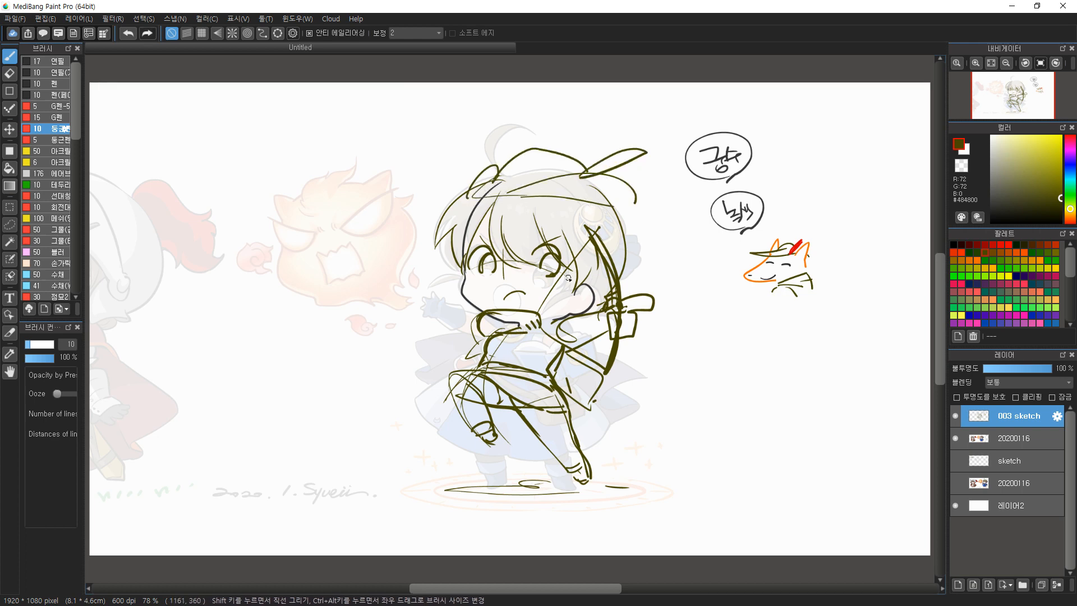
Sketch the small tied hair behind the ear and an arrow running from the drawing hand past the bow
left_click_drag(629, 268, 654, 283)
left_click_drag(538, 323, 616, 301)
left_click_drag(544, 314, 637, 286)
mouse_move(625, 302)
left_mouse_down()
mouse_move(642, 311)
mouse_move(654, 298)
left_mouse_up()
left_click_drag(627, 287, 653, 300)
Shift the sketch layer away from the faded reference figure and bring the two notes and fox doodle closer to the archer
key("v")
mouse_move(572, 316)
left_mouse_down()
mouse_move(289, 313)
mouse_move(303, 321)
left_mouse_up()
key("l")
mouse_move(496, 121)
left_mouse_down()
mouse_move(465, 297)
mouse_move(493, 123)
left_mouse_up()
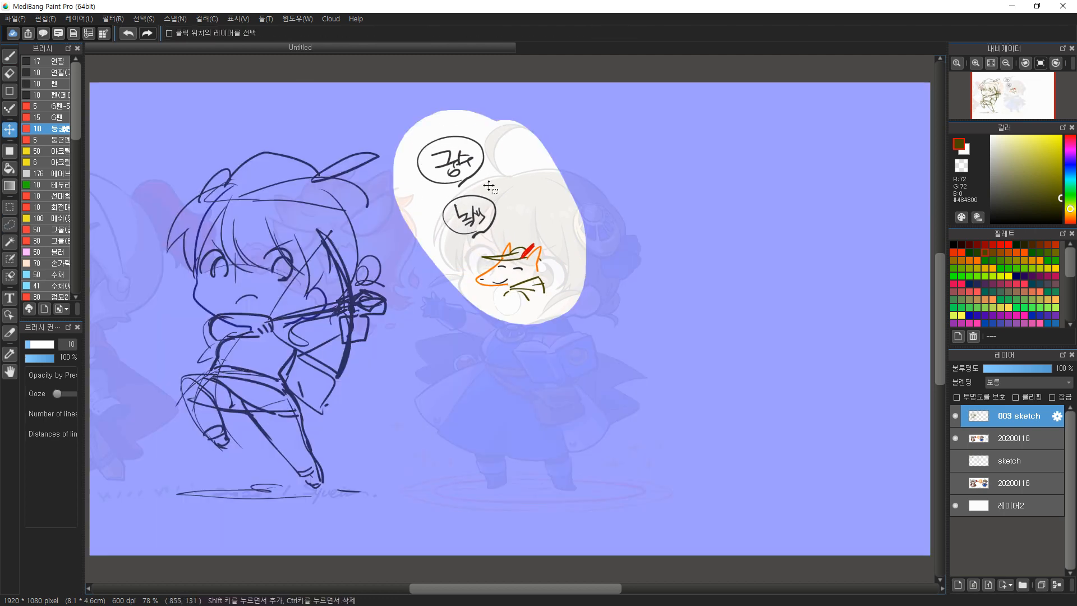
key("v")
mouse_move(530, 264)
left_mouse_down()
mouse_move(197, 273)
mouse_move(182, 314)
mouse_move(185, 291)
mouse_move(438, 205)
mouse_move(483, 208)
left_mouse_up()
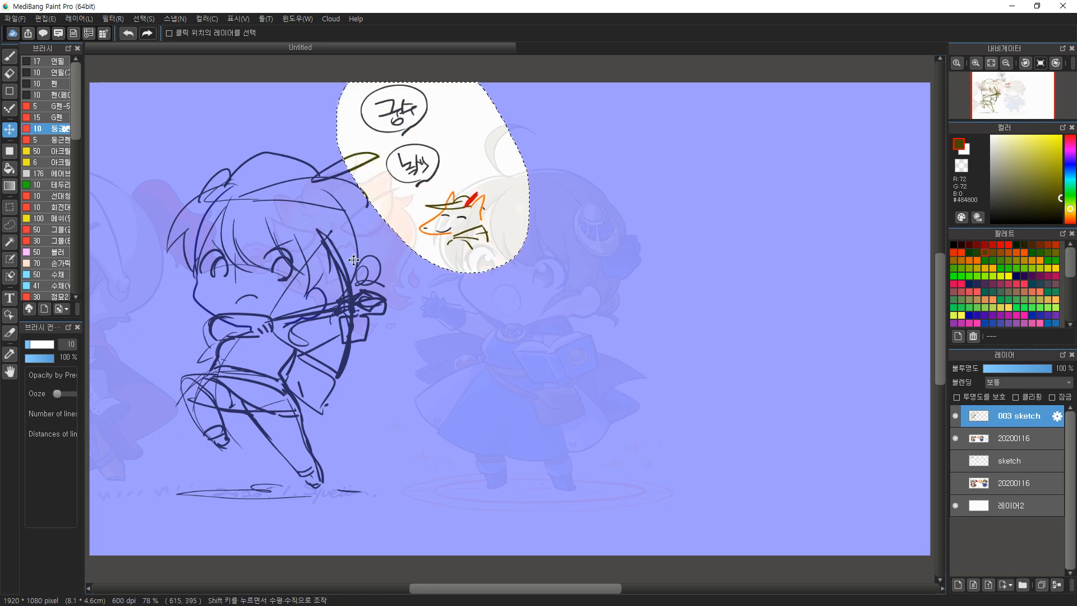
key("ctrl+d")
left_click_drag(314, 303, 249, 306)
Outline a second character's face and ear over the faded reference figure
key("b")
mouse_move(483, 186)
left_mouse_down()
mouse_move(461, 278)
mouse_move(474, 307)
mouse_move(535, 319)
left_mouse_up()
key("ctrl+z")
mouse_move(461, 265)
left_mouse_down()
mouse_move(465, 300)
mouse_move(517, 325)
left_mouse_up()
mouse_move(574, 292)
left_mouse_down()
mouse_move(582, 280)
mouse_move(539, 315)
left_mouse_up()
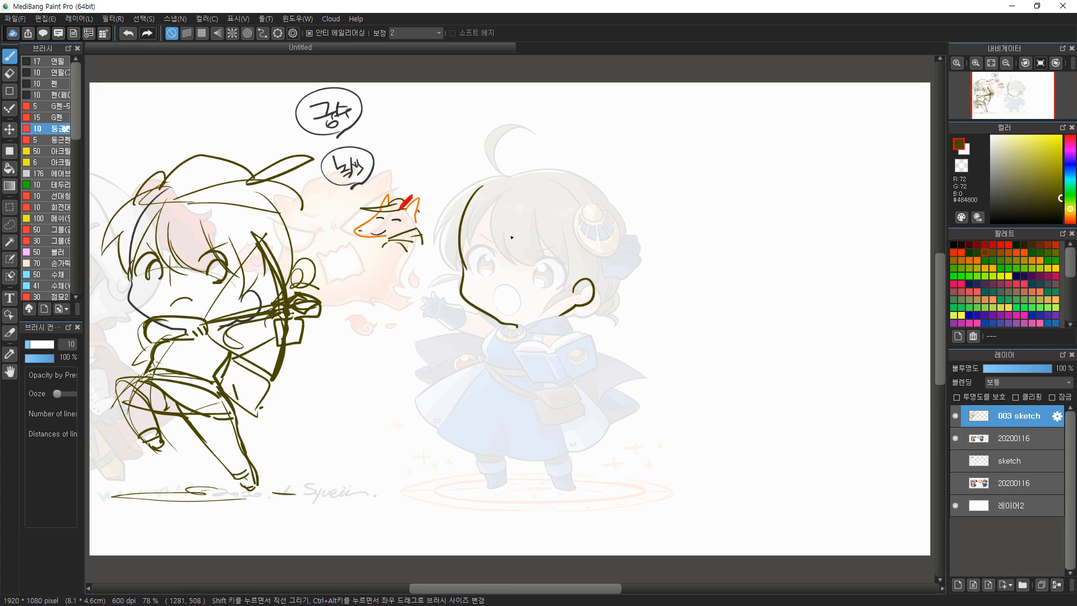
Rough in the second character's body axis, waist, legs and ground line, checking the strokes with the reference layer hidden
left_click_drag(523, 324, 532, 462)
left_click_drag(484, 491, 584, 494)
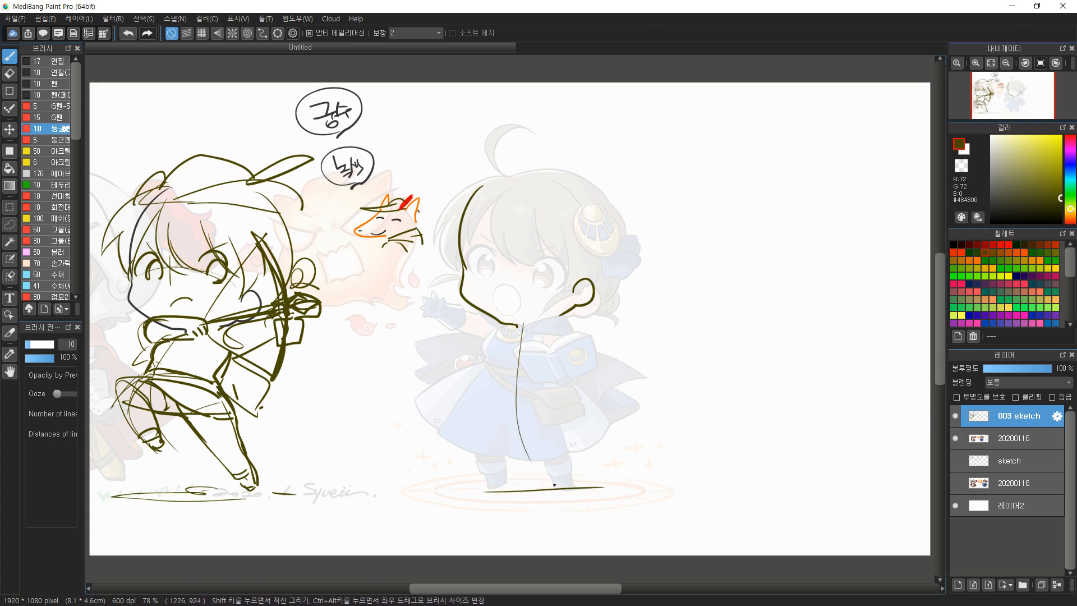
left_click_drag(517, 330, 508, 325)
mouse_move(483, 359)
left_mouse_down()
mouse_move(561, 367)
mouse_move(476, 468)
left_mouse_up()
left_click_drag(533, 433, 563, 492)
left_click_drag(570, 383, 587, 480)
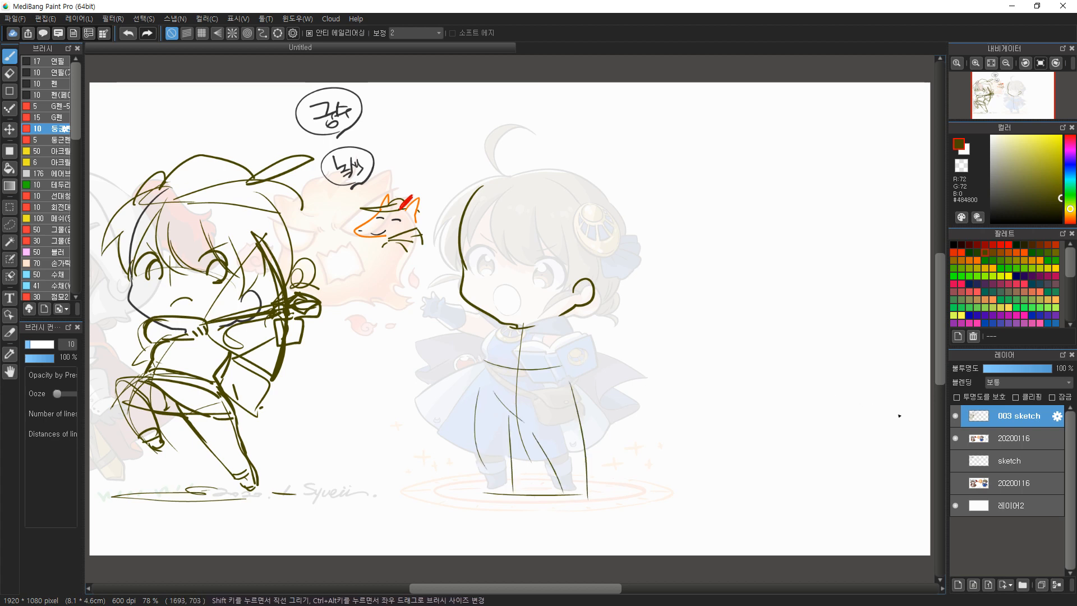
left_click(956, 439)
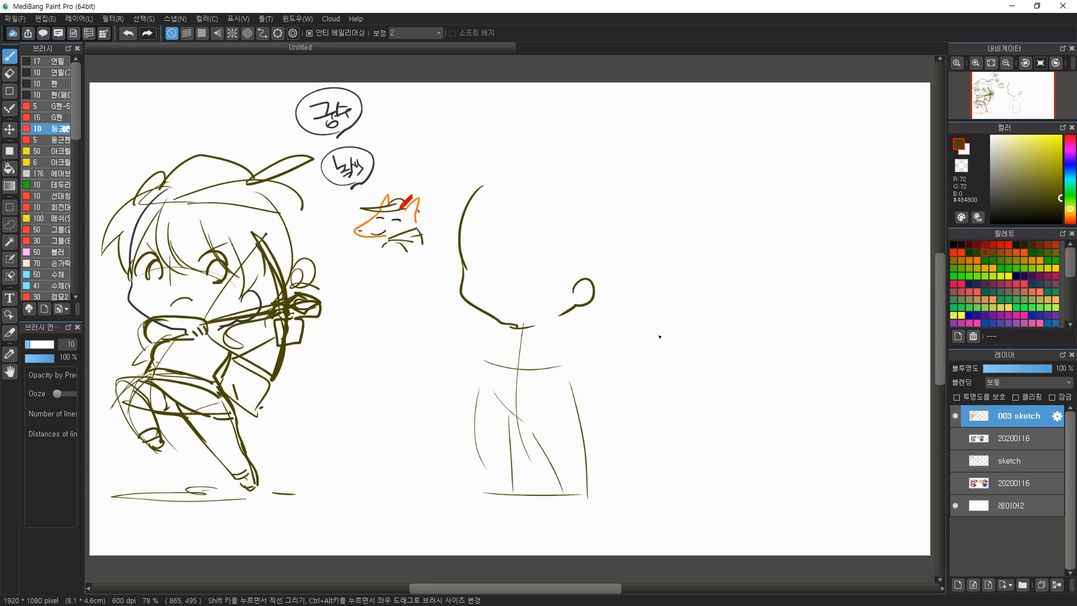
left_click(952, 431)
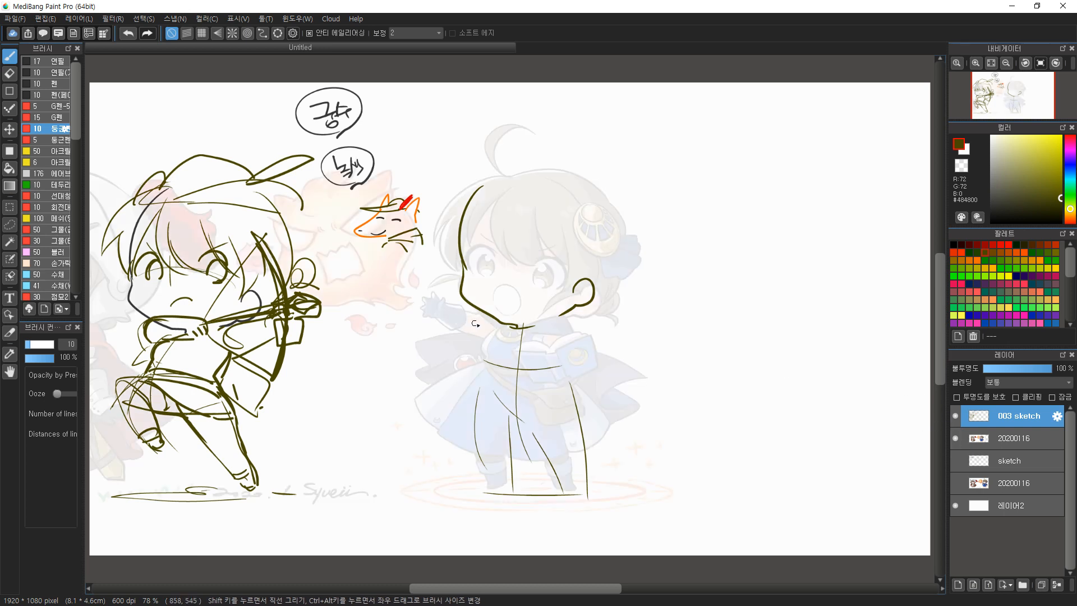
Draw a curved face guideline and sketch the second character's eyes and slanted eyebrow
left_click_drag(471, 284, 579, 272)
key("ctrl+z")
left_click_drag(463, 271, 573, 274)
left_click_drag(488, 258, 496, 311)
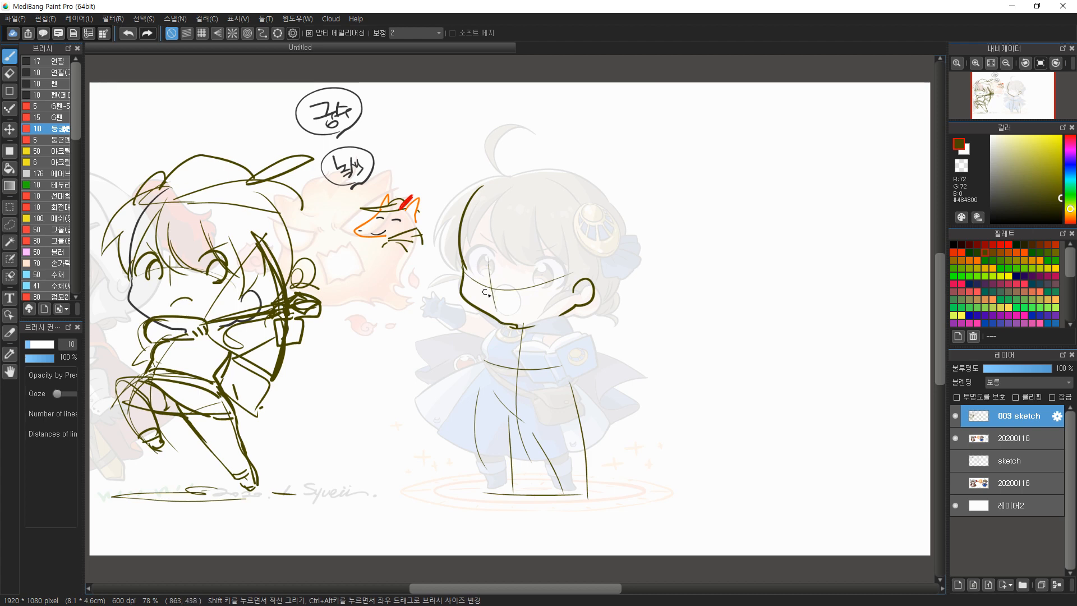
mouse_move(461, 252)
left_mouse_down()
mouse_move(486, 268)
mouse_move(481, 260)
mouse_move(562, 246)
left_mouse_up()
key("ctrl+z")
left_click_drag(474, 278, 475, 263)
mouse_move(540, 258)
left_mouse_down()
mouse_move(564, 273)
mouse_move(523, 271)
mouse_move(532, 289)
mouse_move(493, 309)
mouse_move(507, 294)
mouse_move(523, 320)
left_mouse_up()
key("ctrl+z")
Draw the second character's fringe, crown and side hair down to the ear
left_click_drag(488, 221, 504, 265)
left_click_drag(497, 220, 512, 262)
mouse_move(513, 226)
left_mouse_down()
mouse_move(541, 208)
mouse_move(537, 242)
left_mouse_up()
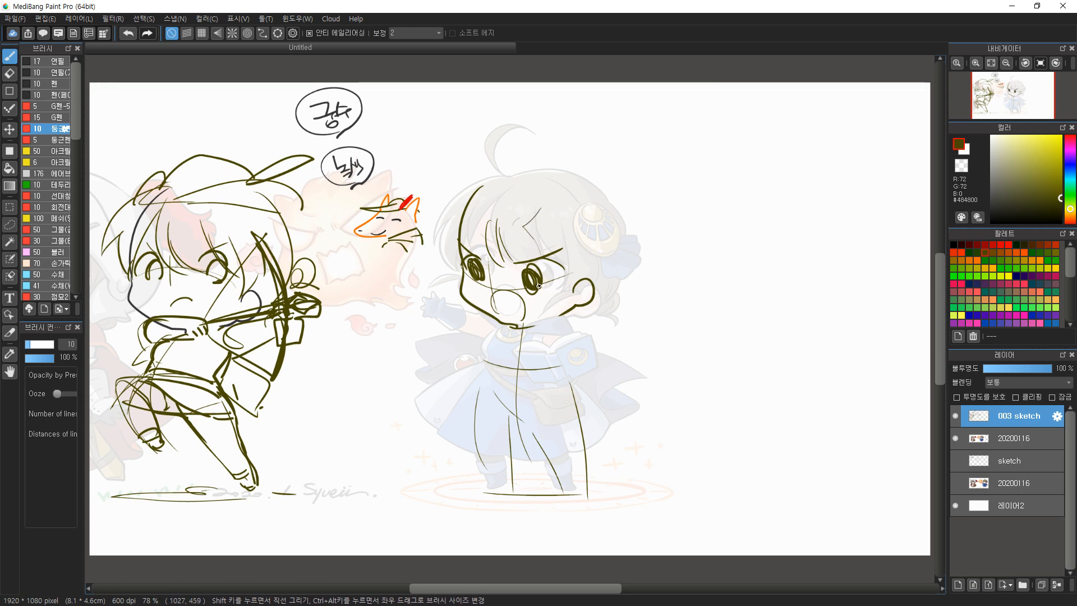
mouse_move(486, 213)
left_mouse_down()
mouse_move(477, 260)
mouse_move(484, 210)
mouse_move(445, 258)
mouse_move(460, 284)
left_mouse_up()
left_click_drag(491, 193, 429, 257)
left_click_drag(503, 175, 431, 255)
left_click_drag(558, 232, 561, 285)
left_click_drag(570, 206, 586, 291)
left_click_drag(592, 225, 586, 285)
mouse_move(532, 177)
left_mouse_down()
mouse_move(596, 221)
mouse_move(609, 247)
left_mouse_up()
left_click_drag(586, 199, 611, 238)
mouse_move(610, 230)
left_mouse_down()
mouse_move(606, 260)
mouse_move(615, 243)
mouse_move(587, 294)
left_mouse_up()
Sketch shoulders and folded arms on the second character, with a hair bun behind the ear
mouse_move(489, 320)
left_mouse_down()
mouse_move(472, 332)
mouse_move(521, 342)
left_mouse_up()
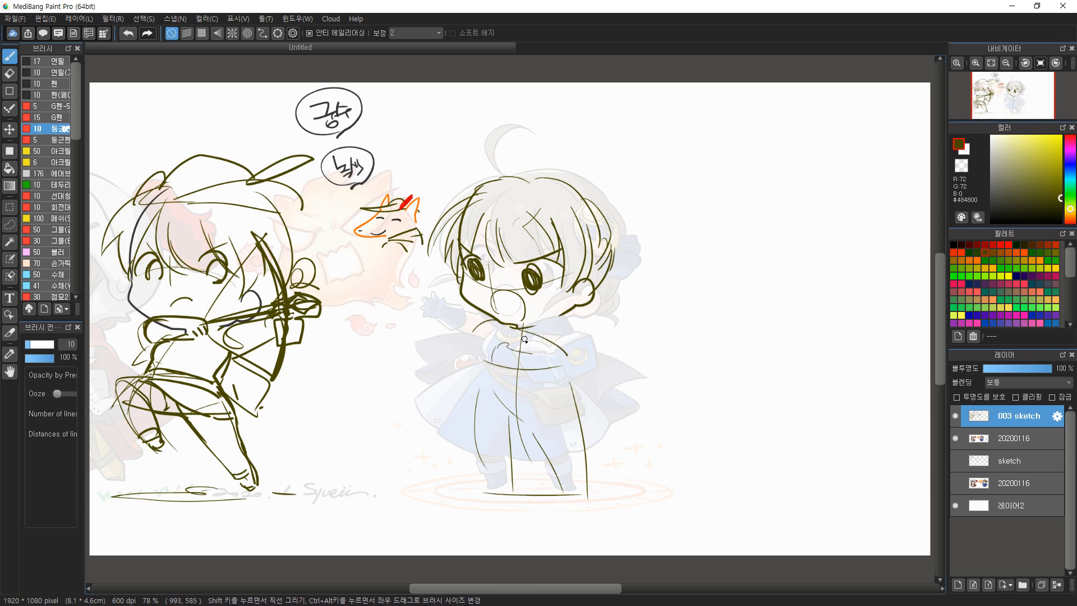
mouse_move(474, 347)
left_mouse_down()
mouse_move(487, 321)
mouse_move(503, 324)
left_mouse_up()
left_click_drag(519, 362, 551, 345)
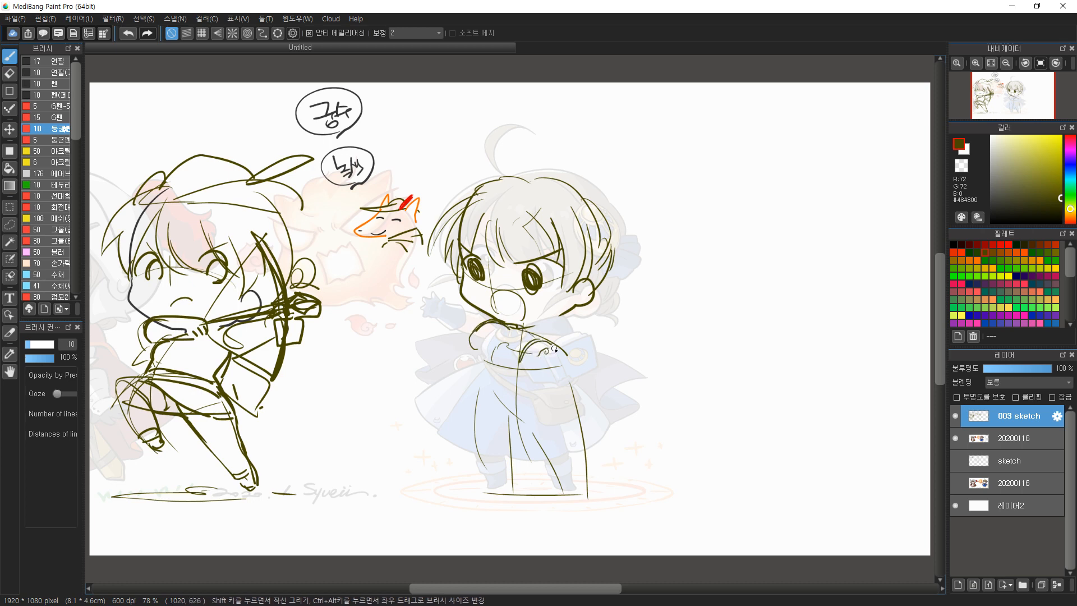
mouse_move(620, 248)
left_mouse_down()
mouse_move(623, 227)
mouse_move(612, 264)
left_mouse_up()
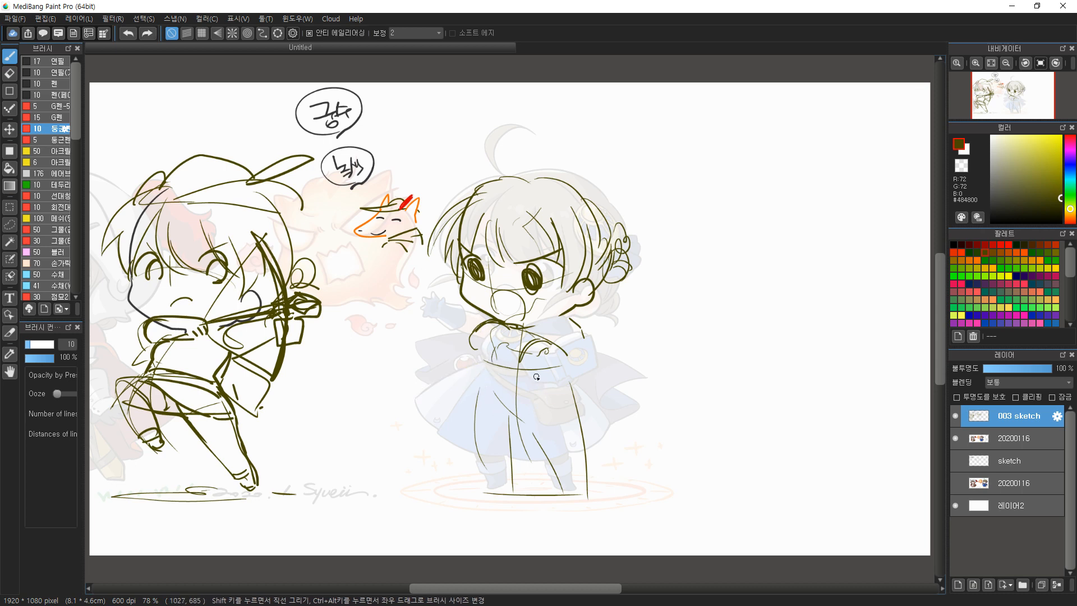
Erase the second character's folded arms and facial features, and redraw the fringe, open eyes and angry brows
key("e")
mouse_move(463, 339)
left_mouse_down()
mouse_move(471, 351)
mouse_move(509, 335)
left_mouse_up()
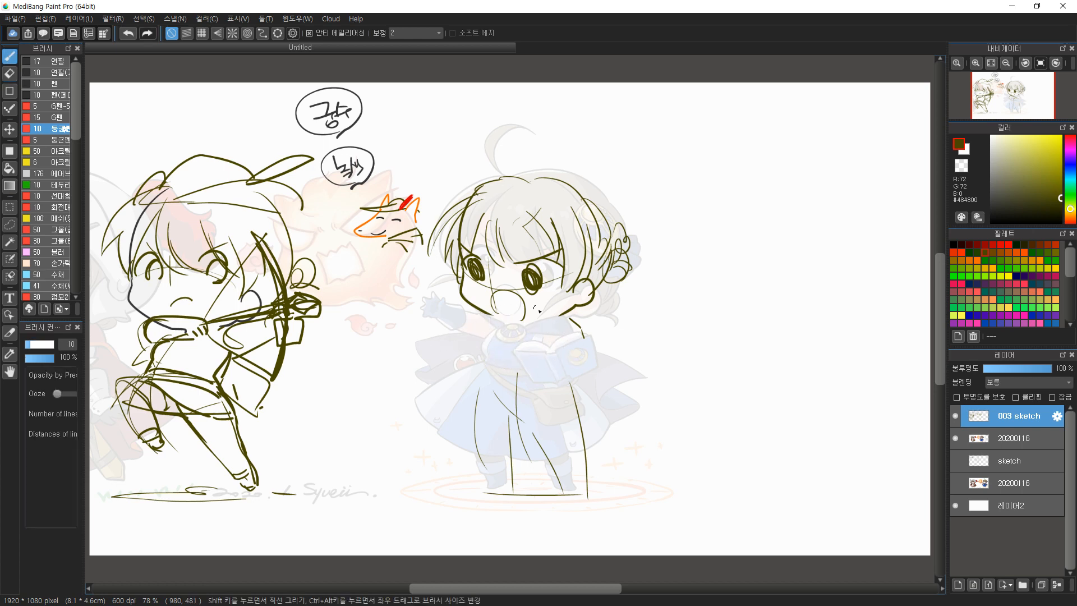
mouse_move(491, 303)
left_mouse_down()
mouse_move(477, 269)
mouse_move(517, 280)
mouse_move(559, 252)
left_mouse_up()
key("b")
mouse_move(469, 230)
left_mouse_down()
mouse_move(494, 260)
mouse_move(519, 266)
left_mouse_up()
mouse_move(533, 219)
left_mouse_down()
mouse_move(555, 267)
mouse_move(589, 268)
left_mouse_up()
mouse_move(472, 236)
left_mouse_down()
mouse_move(475, 278)
mouse_move(500, 260)
mouse_move(576, 245)
left_mouse_up()
mouse_move(466, 264)
left_mouse_down()
mouse_move(494, 251)
mouse_move(490, 280)
mouse_move(570, 257)
mouse_move(554, 262)
left_mouse_up()
Try out lines below the second character's mouth for the front of the body and the arm
mouse_move(514, 310)
left_mouse_down()
mouse_move(533, 312)
mouse_move(519, 322)
mouse_move(530, 324)
mouse_move(518, 361)
left_mouse_up()
key("ctrl+z")
key("ctrl+z")
mouse_move(525, 325)
left_mouse_down()
mouse_move(559, 375)
mouse_move(622, 365)
left_mouse_up()
key("ctrl+z")
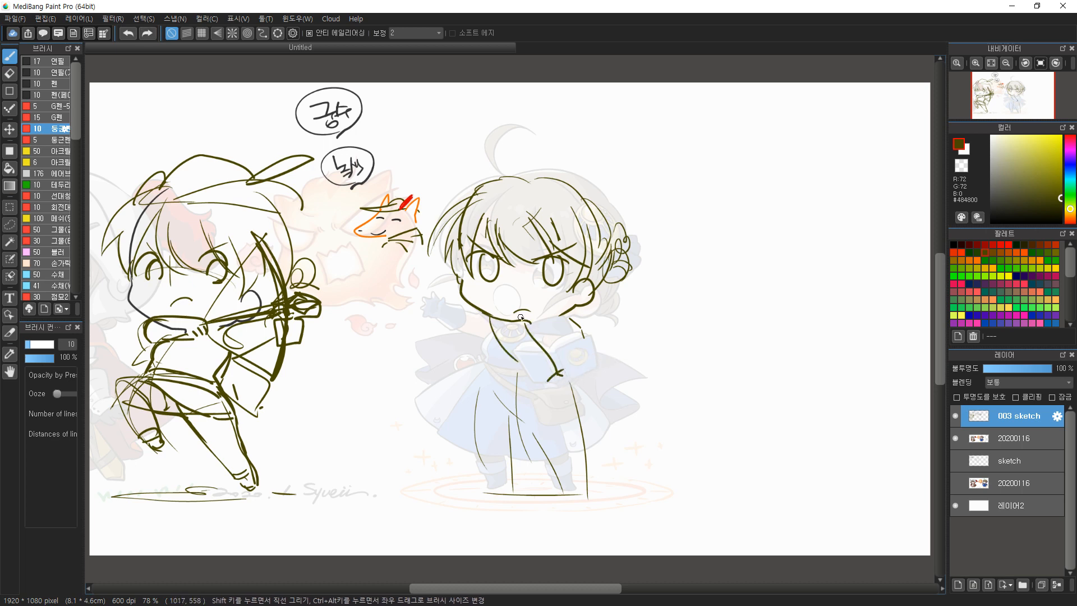
Draw both arms reaching down to joined hands at the waist, plus a ponytail beside the neck
left_click_drag(511, 369, 556, 404)
mouse_move(594, 294)
left_mouse_down()
mouse_move(595, 339)
mouse_move(585, 336)
left_mouse_up()
left_click_drag(488, 345, 547, 391)
left_click_drag(572, 386, 610, 366)
mouse_move(525, 335)
left_mouse_down()
mouse_move(566, 327)
mouse_move(606, 359)
left_mouse_up()
mouse_move(579, 323)
left_mouse_down()
mouse_move(568, 335)
mouse_move(583, 332)
mouse_move(566, 396)
left_mouse_up()
left_click_drag(500, 337, 551, 391)
left_click_drag(553, 389, 574, 380)
left_click_drag(560, 395, 569, 391)
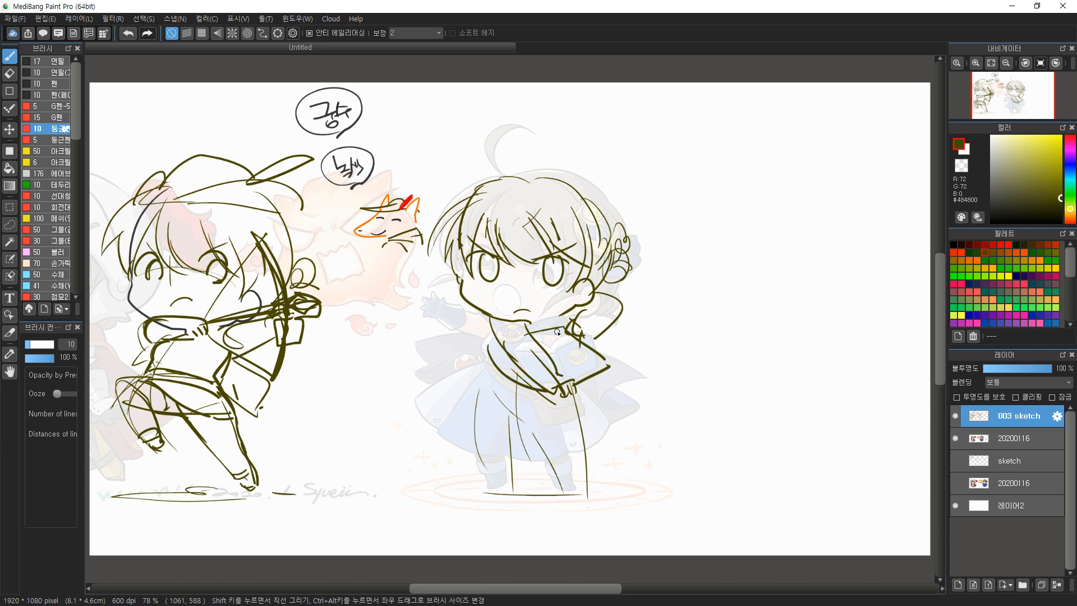
left_click_drag(545, 359, 559, 327)
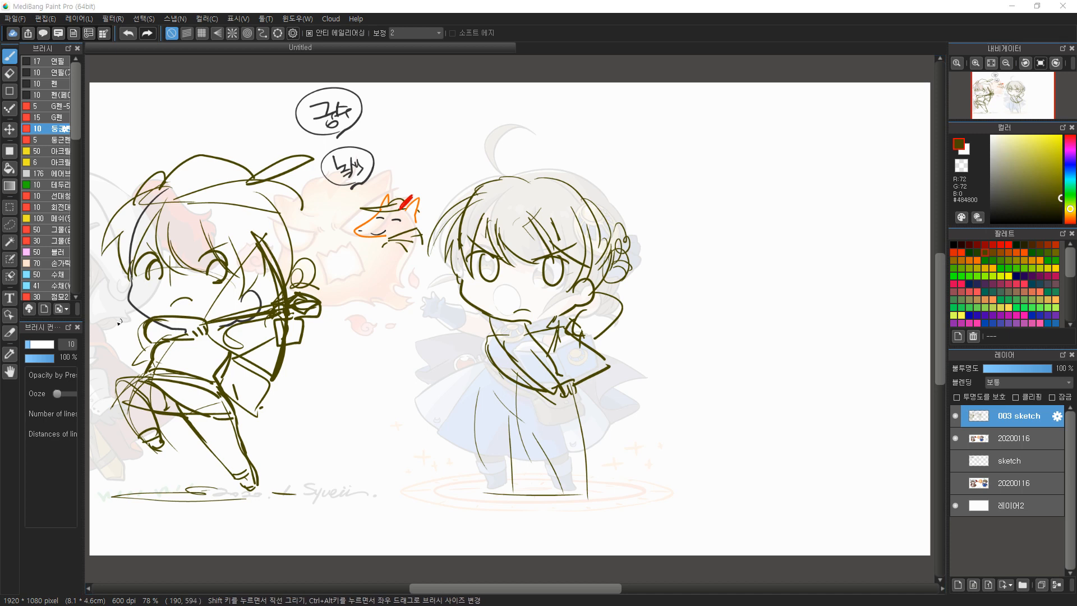
Add the second character's back line, extra ponytail strands, and hip and leg outlines
left_click_drag(487, 318, 466, 386)
key("ctrl+z")
left_click_drag(492, 317, 471, 385)
left_click_drag(613, 315, 595, 338)
left_click_drag(595, 309, 578, 323)
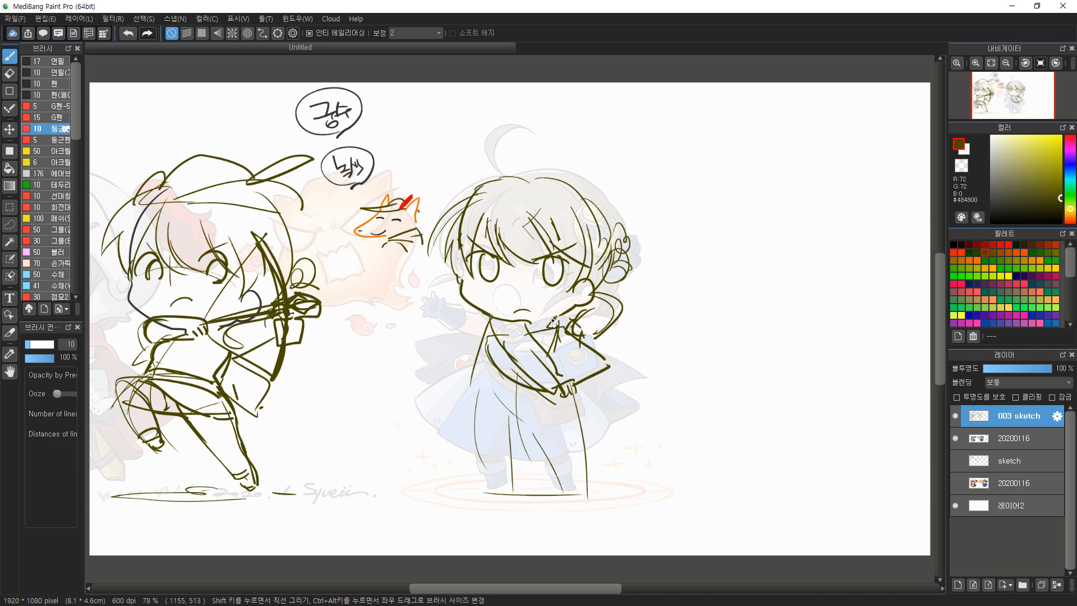
mouse_move(483, 329)
left_mouse_down()
mouse_move(479, 400)
mouse_move(513, 419)
left_mouse_up()
mouse_move(472, 375)
left_mouse_down()
mouse_move(521, 415)
mouse_move(522, 482)
left_mouse_up()
left_click_drag(507, 411, 513, 475)
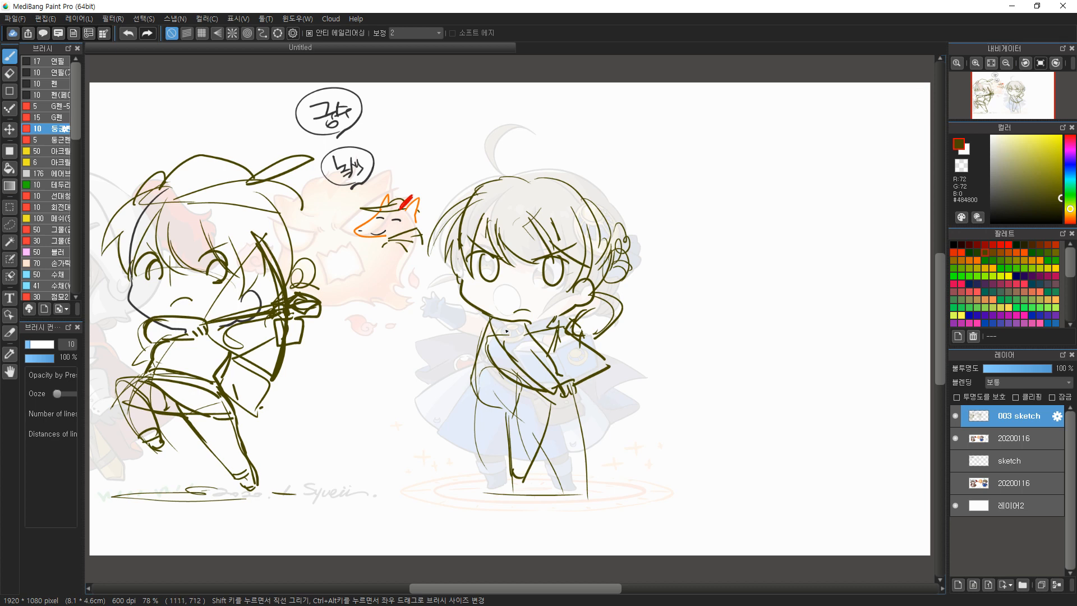
Erase the whole second character with a large eraser and outline a new face in the same spot
key("e")
mouse_move(463, 242)
left_mouse_down()
mouse_move(437, 284)
mouse_move(508, 404)
mouse_move(640, 311)
mouse_move(541, 343)
left_mouse_up()
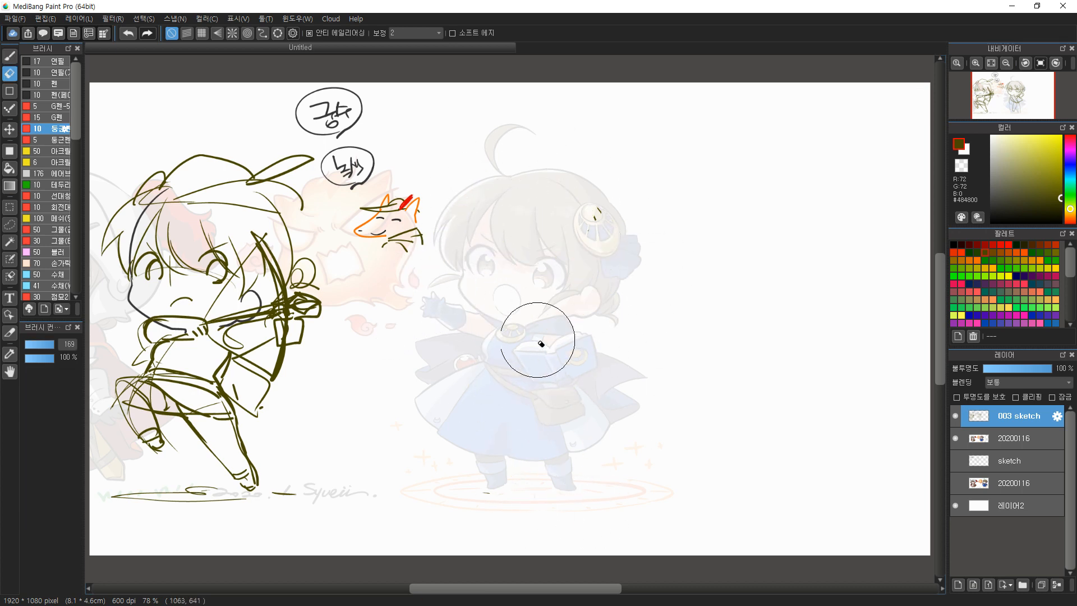
key("b")
mouse_move(477, 197)
left_mouse_down()
mouse_move(459, 291)
mouse_move(493, 314)
left_mouse_up()
key("ctrl+z")
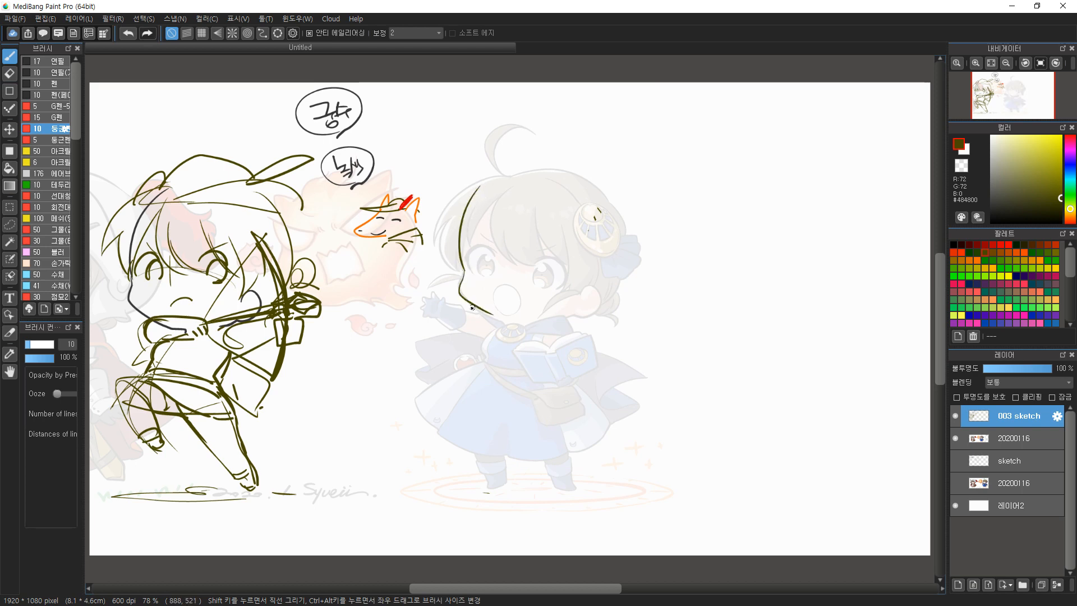
key("ctrl+z")
mouse_move(464, 272)
left_mouse_down()
mouse_move(508, 335)
mouse_move(553, 319)
left_mouse_up()
key("ctrl+z")
Sketch a raised arm under the new face, with shoulder and torso lines below it
left_click_drag(470, 330, 562, 332)
mouse_move(488, 346)
left_mouse_down()
mouse_move(557, 348)
mouse_move(507, 340)
mouse_move(501, 406)
left_mouse_up()
key("ctrl+z")
left_click_drag(488, 327, 487, 465)
key("ctrl+z")
left_click_drag(481, 370, 455, 457)
key("ctrl+z")
left_click_drag(517, 336, 549, 343)
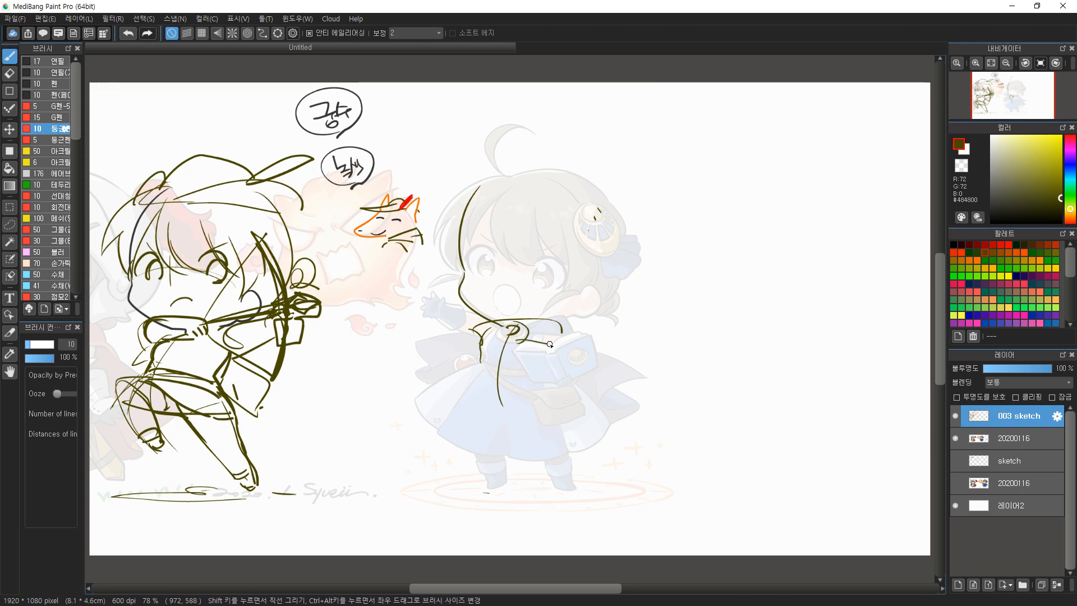
Draw a curved bow in front of the new face, with an arrow, a gripping hand and an ear
mouse_move(433, 285)
left_mouse_down()
mouse_move(469, 366)
mouse_move(492, 387)
left_mouse_up()
key("ctrl+z")
left_click_drag(441, 262, 478, 402)
key("ctrl+z")
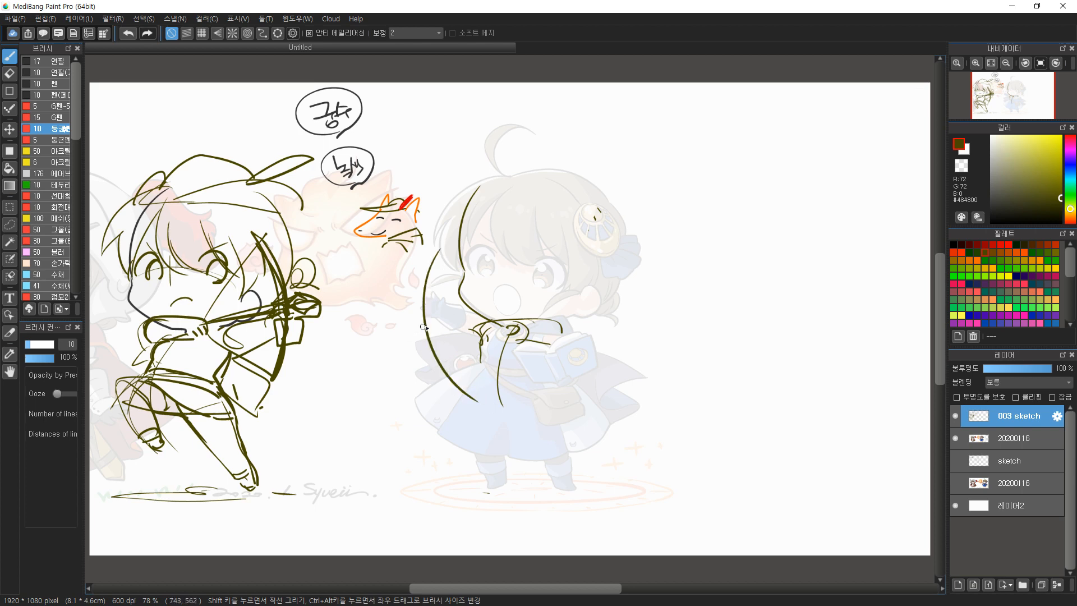
mouse_move(400, 322)
left_mouse_down()
mouse_move(419, 351)
mouse_move(475, 325)
mouse_move(566, 333)
left_mouse_up()
left_click_drag(578, 288, 575, 320)
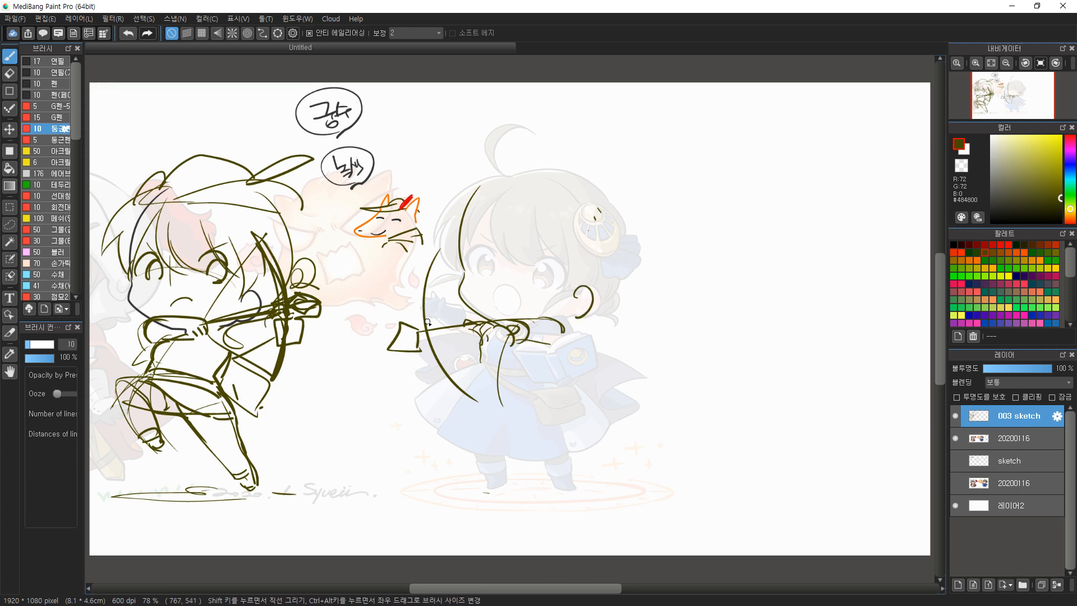
mouse_move(417, 326)
left_mouse_down()
mouse_move(389, 324)
mouse_move(457, 347)
mouse_move(463, 337)
left_mouse_up()
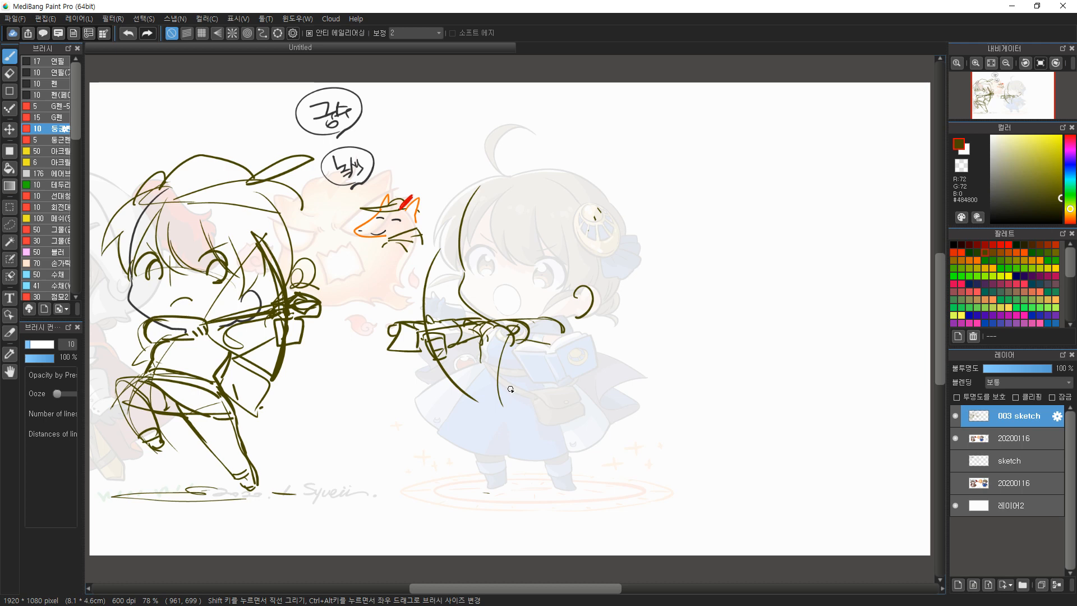
Select the alternative bow pose with a freehand selection, delete it and clear the selection
key("v")
key("l")
mouse_move(627, 297)
left_mouse_down()
mouse_move(651, 281)
mouse_move(444, 185)
mouse_move(397, 301)
mouse_move(627, 297)
left_mouse_up()
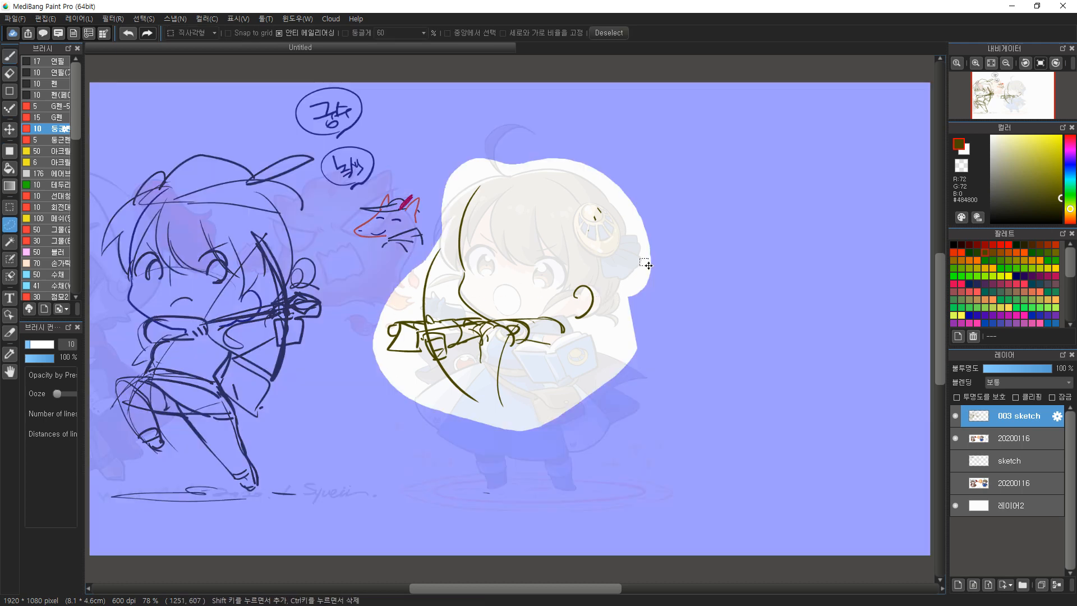
key("Delete")
key("ctrl+d")
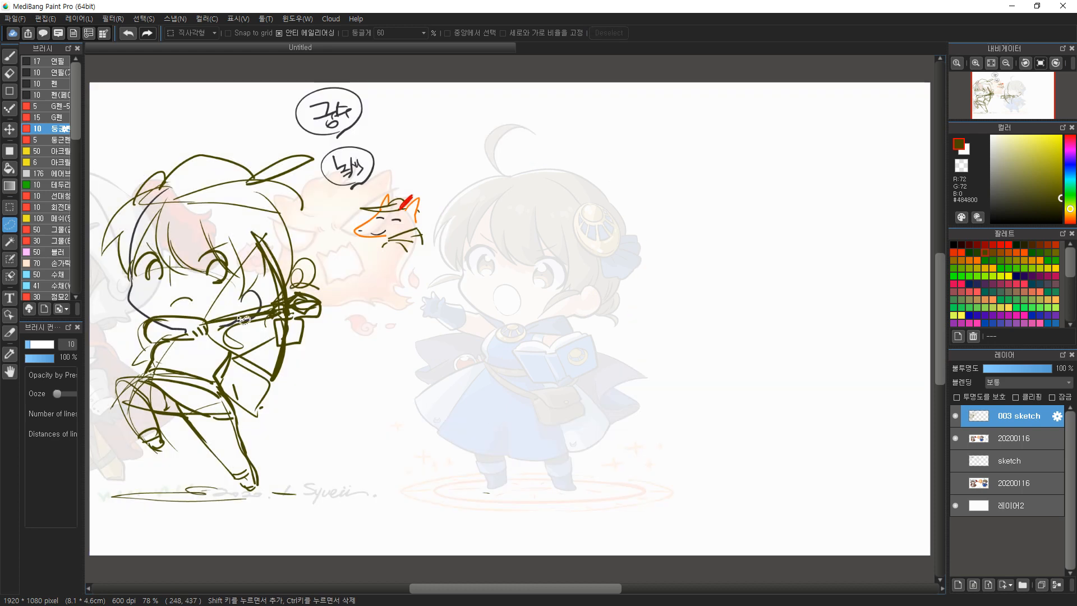
Move the sketch layer back over the faded reference figure and add short strokes to the archer's tunic flap
key("v")
mouse_move(209, 332)
left_mouse_down()
mouse_move(495, 332)
mouse_move(524, 322)
mouse_move(524, 333)
left_mouse_up()
key("u")
key("b")
left_click_drag(565, 375, 548, 399)
left_click_drag(569, 379, 549, 405)
key("w")
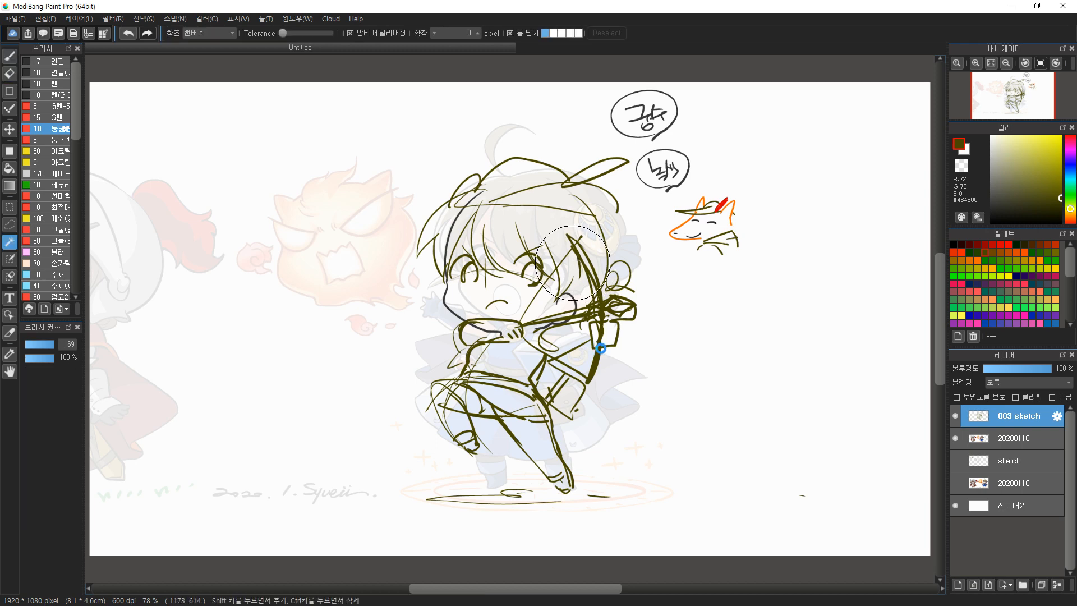
Erase the archer's curved bow, arrow and outstretched hand, and draw long upright lines for a straighter bow
key("e")
left_click_drag(594, 367, 596, 375)
mouse_move(585, 257)
left_mouse_down()
mouse_move(628, 326)
mouse_move(566, 336)
mouse_move(584, 342)
mouse_move(570, 373)
left_mouse_up()
key("b")
key("ctrl+z")
left_click_drag(566, 239, 574, 385)
key("ctrl+z")
key("ctrl+z")
left_click_drag(559, 243, 570, 396)
left_click_drag(558, 225, 575, 397)
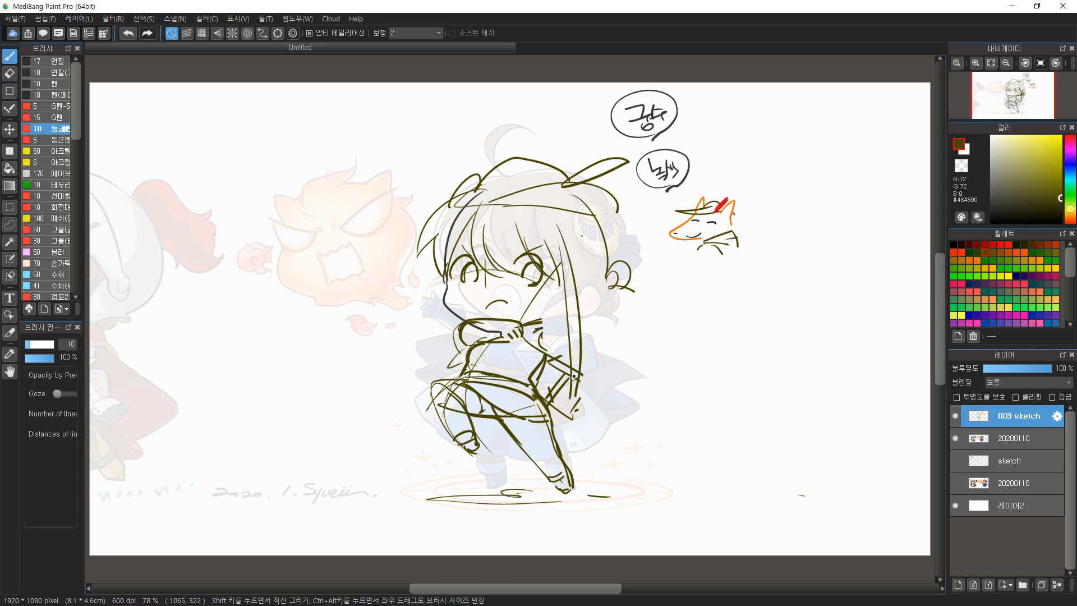
Reshape the archer's bow as a narrow upright bar, and redraw the gripping hand and the arrow's large head
key("e")
key("b")
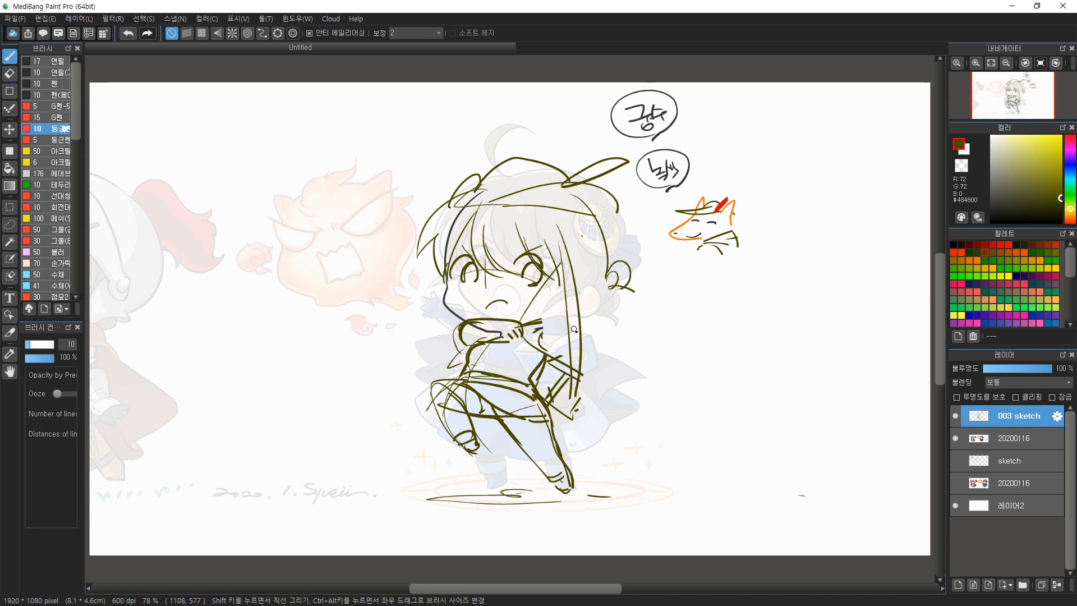
mouse_move(566, 332)
left_mouse_down()
mouse_move(601, 342)
mouse_move(590, 322)
mouse_move(602, 335)
mouse_move(527, 326)
mouse_move(569, 338)
mouse_move(532, 327)
mouse_move(562, 333)
mouse_move(540, 334)
mouse_move(574, 320)
mouse_move(557, 335)
mouse_move(581, 348)
mouse_move(602, 337)
mouse_move(566, 312)
mouse_move(597, 314)
mouse_move(559, 314)
mouse_move(593, 317)
mouse_move(587, 308)
mouse_move(597, 342)
mouse_move(580, 359)
left_mouse_up()
key("ctrl+z")
key("ctrl+z")
left_click_drag(568, 362, 582, 364)
mouse_move(554, 231)
left_mouse_down()
mouse_move(567, 306)
mouse_move(561, 231)
left_mouse_up()
mouse_move(562, 231)
left_mouse_down()
mouse_move(579, 307)
mouse_move(573, 413)
left_mouse_up()
left_click_drag(577, 282, 578, 316)
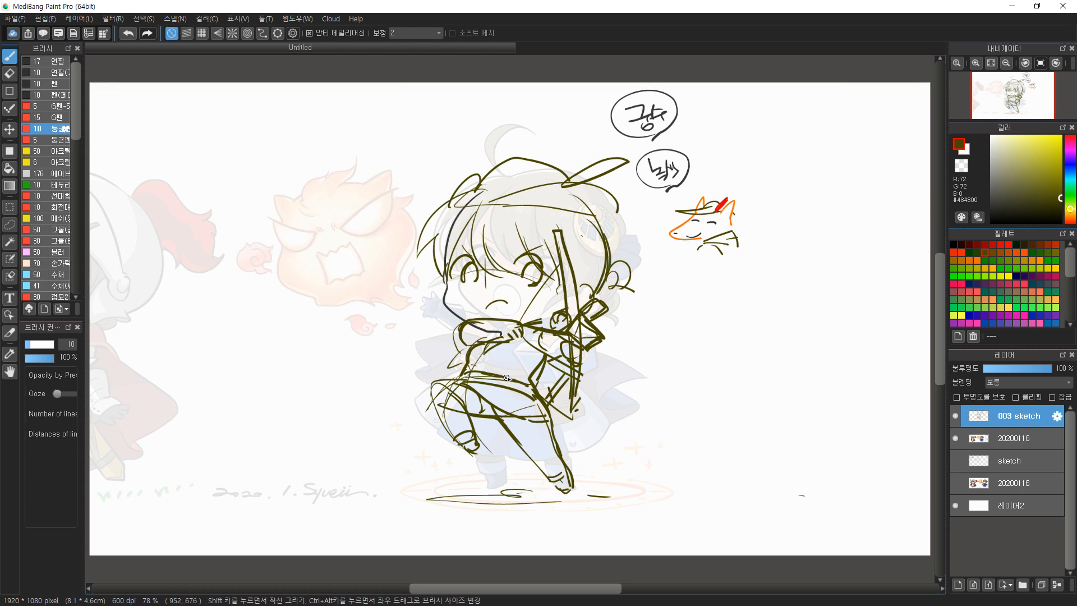
Draw a small pouch on the archer's belt and undo the extra stroke beside the bent arm
mouse_move(507, 373)
left_mouse_down()
mouse_move(515, 396)
mouse_move(527, 387)
mouse_move(539, 404)
left_mouse_up()
mouse_move(450, 335)
left_mouse_down()
mouse_move(358, 360)
mouse_move(416, 413)
mouse_move(412, 319)
mouse_move(428, 356)
mouse_move(426, 396)
left_mouse_up()
key("ctrl+z")
key("ctrl+z")
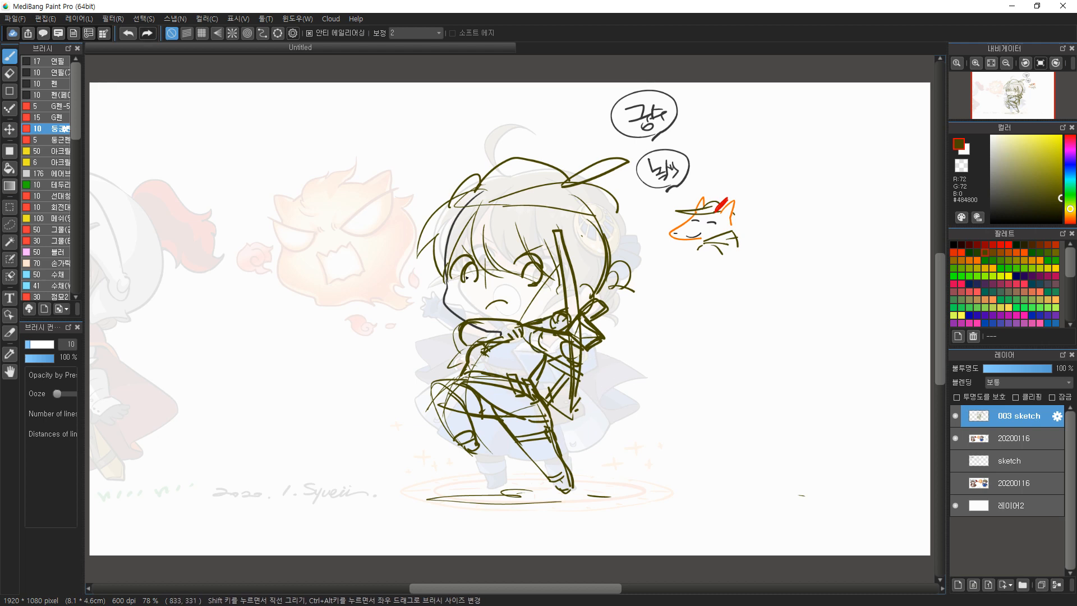
Draw the taut bowstring from both tips of the archer's bow back to the drawing hand
left_click_drag(557, 238, 522, 319)
key("ctrl+z")
mouse_move(560, 246)
left_mouse_down()
mouse_move(518, 324)
mouse_move(562, 252)
mouse_move(561, 399)
mouse_move(516, 342)
mouse_move(571, 402)
left_mouse_up()
key("ctrl+z")
left_click_drag(521, 334, 576, 409)
key("ctrl+z")
left_click_drag(579, 399, 572, 409)
Choose the brown #835421 and fill in the archer's bow as a solid, slightly curved bar
left_click(1029, 205)
left_click(1009, 211)
left_click_drag(558, 229, 572, 323)
key("ctrl+z")
left_click(1070, 216)
left_click(1045, 178)
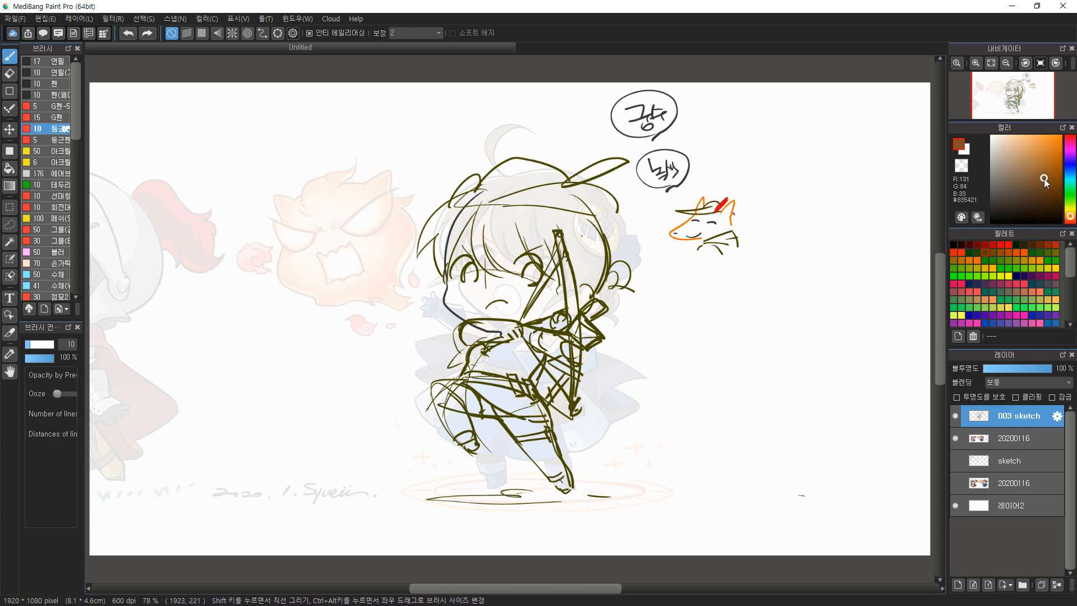
mouse_move(554, 229)
left_mouse_down()
mouse_move(569, 315)
mouse_move(557, 238)
mouse_move(571, 309)
mouse_move(577, 291)
mouse_move(563, 241)
mouse_move(579, 357)
mouse_move(571, 404)
mouse_move(580, 353)
left_mouse_up()
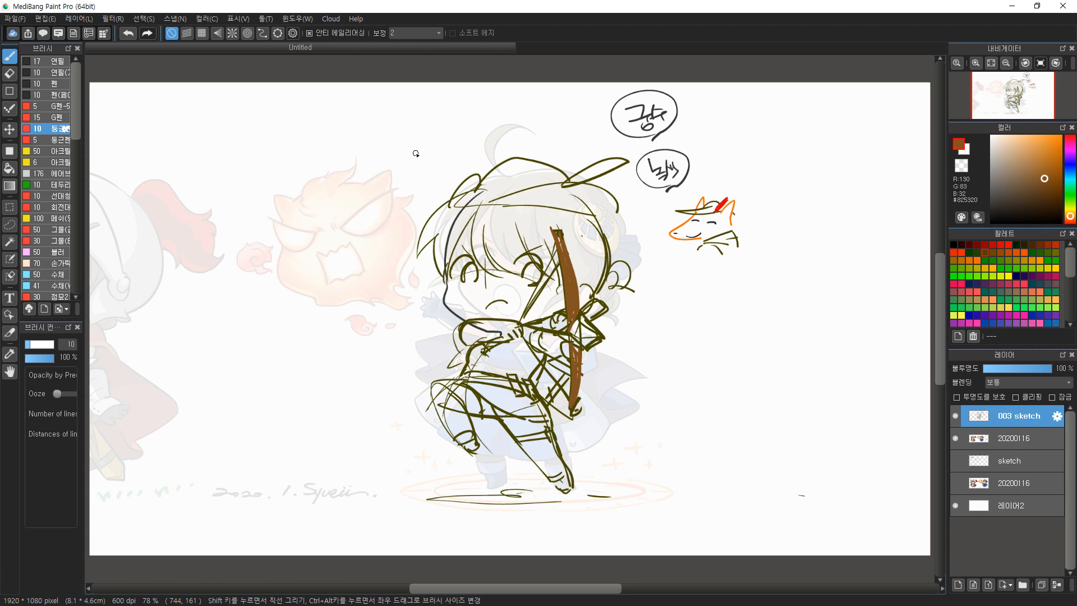
Redraw the archer's string-pulling hand and reinforce the arrow in dark olive #484800
mouse_move(460, 323)
left_mouse_down()
mouse_move(506, 327)
mouse_move(484, 300)
mouse_move(458, 324)
mouse_move(501, 313)
mouse_move(501, 335)
mouse_move(463, 319)
mouse_move(502, 318)
mouse_move(497, 341)
mouse_move(515, 340)
left_mouse_up()
key("ctrl+z")
right_click(463, 325)
key("ctrl+z")
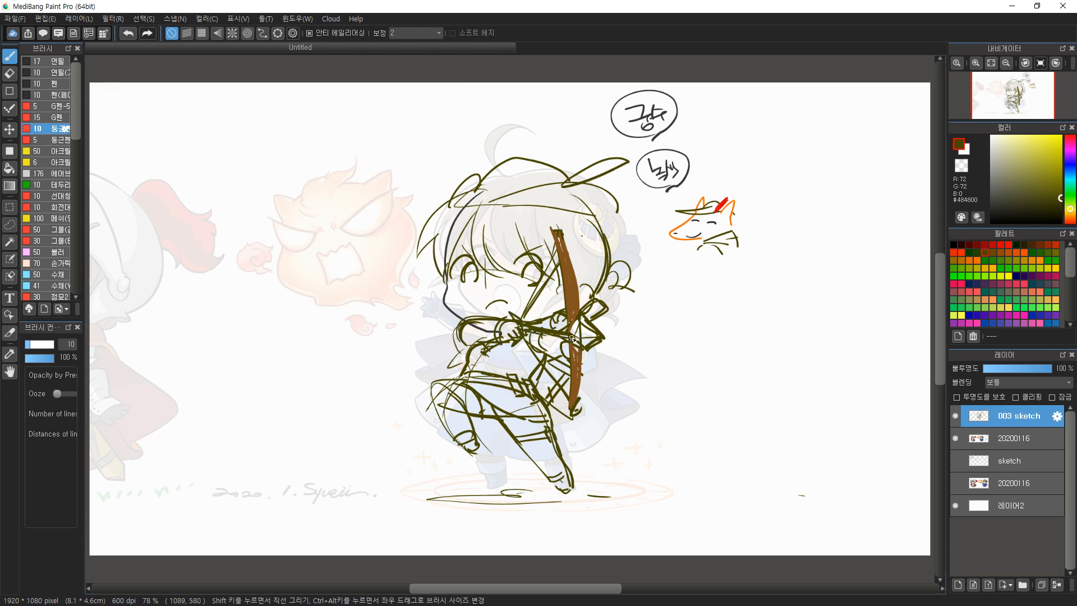
left_click_drag(569, 337, 596, 341)
Draw the hat's curved brim and the band at its side, and reshape the hat's feather as a long pointed plume
left_click_drag(456, 194, 470, 223)
mouse_move(478, 223)
left_mouse_down()
mouse_move(600, 213)
mouse_move(517, 205)
mouse_move(603, 217)
left_mouse_up()
mouse_move(488, 224)
left_mouse_down()
mouse_move(491, 175)
mouse_move(576, 170)
left_mouse_up()
left_click_drag(464, 214, 487, 170)
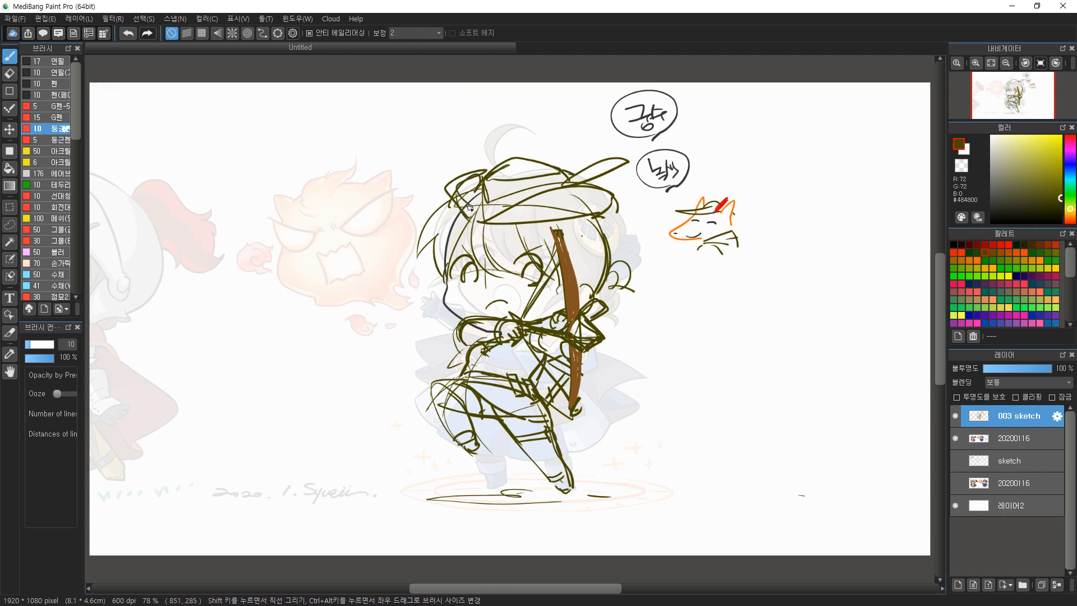
left_click_drag(563, 197, 636, 153)
left_click_drag(636, 153, 597, 176)
left_click_drag(573, 243, 585, 267)
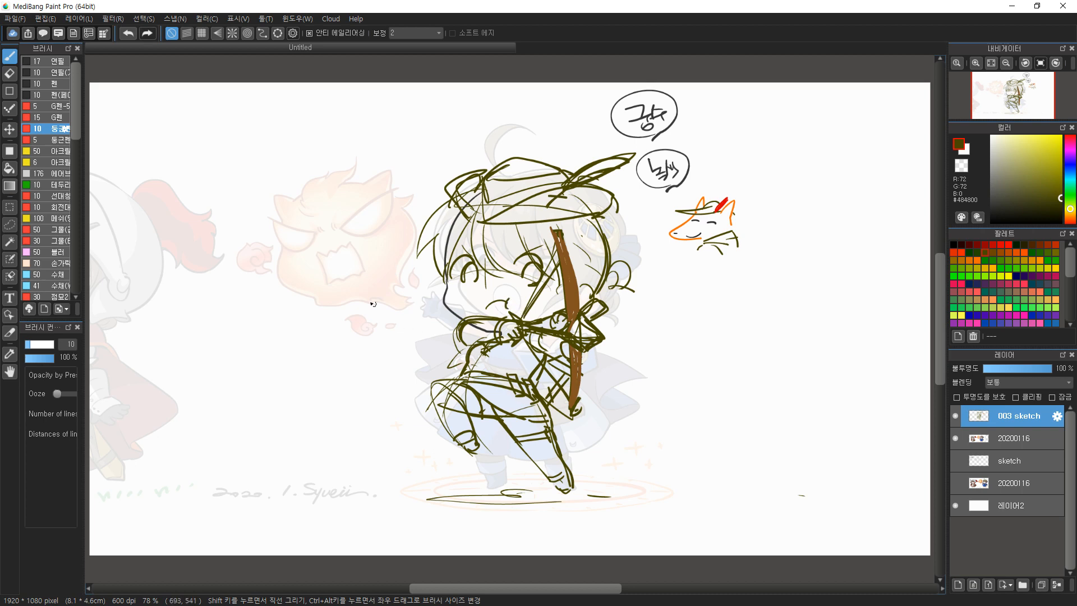
left_click_drag(409, 378, 386, 282)
key("ctrl+z")
mouse_move(413, 386)
left_mouse_down()
mouse_move(387, 317)
mouse_move(387, 291)
left_mouse_up()
key("ctrl+z")
Strengthen the contours of the archer's raised thigh and shin and of the standing leg's lower part
mouse_move(469, 383)
left_mouse_down()
mouse_move(437, 388)
mouse_move(467, 441)
left_mouse_up()
mouse_move(460, 377)
left_mouse_down()
mouse_move(432, 414)
mouse_move(457, 439)
left_mouse_up()
mouse_move(431, 386)
left_mouse_down()
mouse_move(461, 377)
mouse_move(474, 428)
left_mouse_up()
mouse_move(453, 384)
left_mouse_down()
mouse_move(475, 431)
mouse_move(562, 482)
left_mouse_up()
key("ctrl+z")
left_click_drag(508, 432, 559, 487)
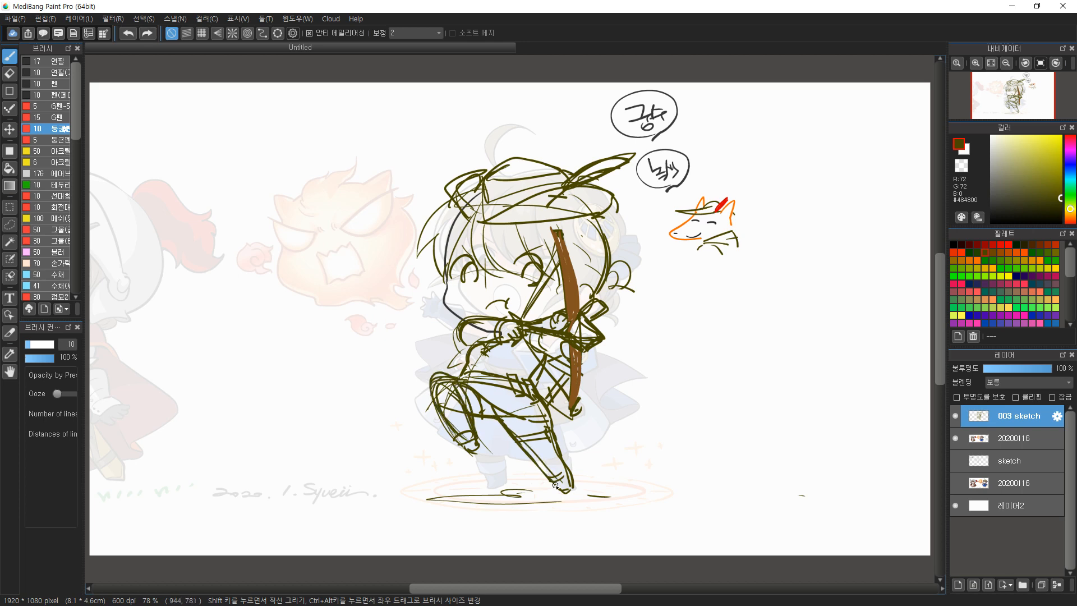
Try to rotate the whole archer sketch clockwise and shift it over the reference figure
key("ctrl+t")
mouse_move(724, 303)
left_mouse_down()
mouse_move(726, 322)
mouse_move(722, 294)
left_mouse_up()
left_click_drag(831, 290, 820, 333)
left_click_drag(599, 346, 601, 373)
left_click_drag(834, 392, 825, 377)
key("Return")
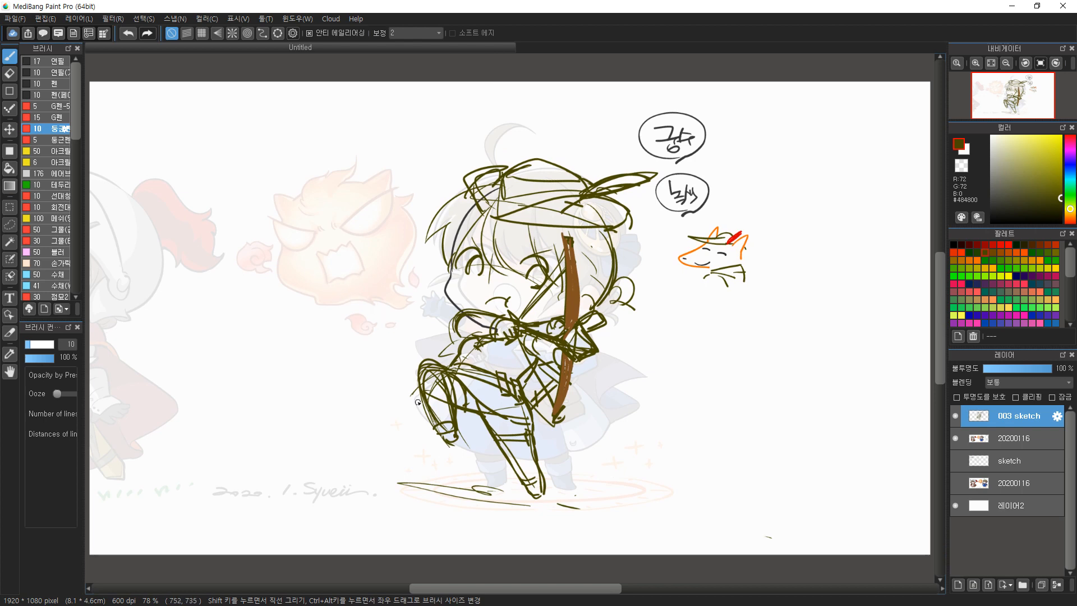
key("ctrl+z")
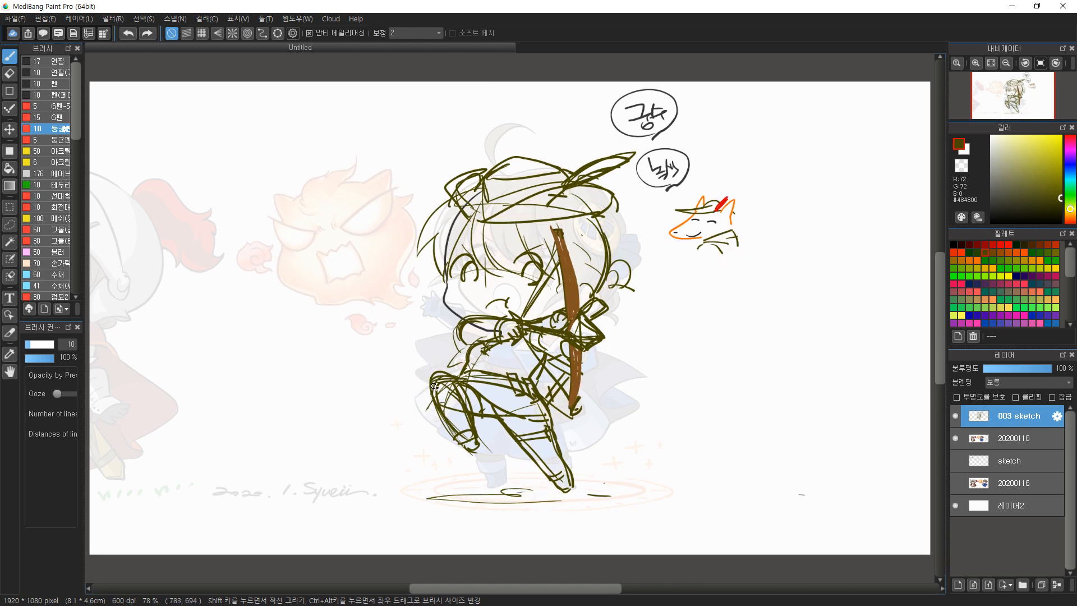
Rotate the whole archer sketch slightly clockwise and return to the brush
key("ctrl+t")
mouse_move(832, 336)
left_mouse_down()
mouse_move(853, 337)
mouse_move(747, 316)
left_mouse_up()
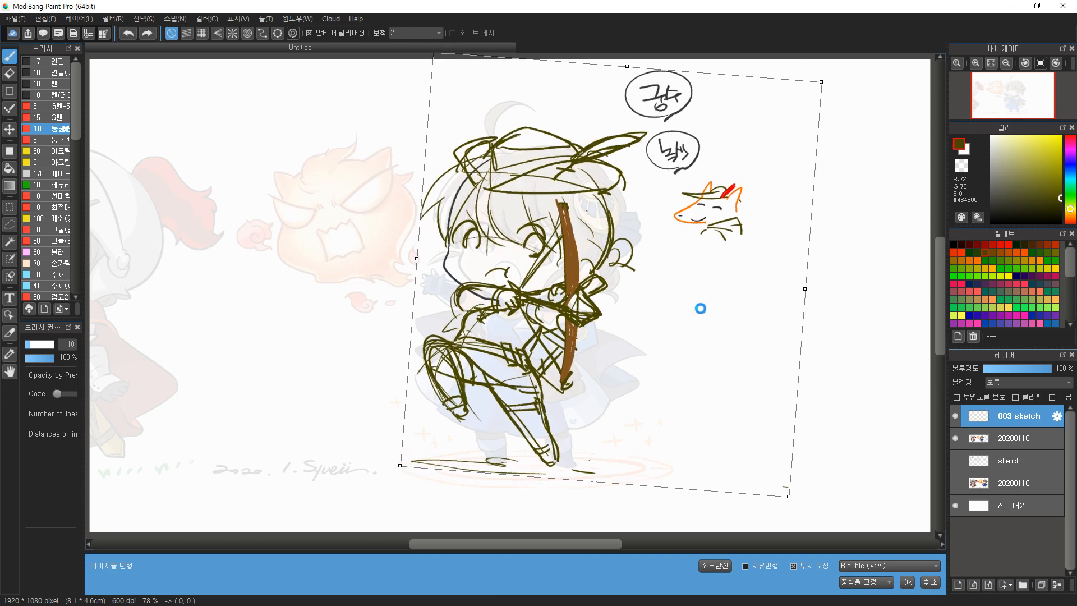
key("Return")
left_click(9, 151)
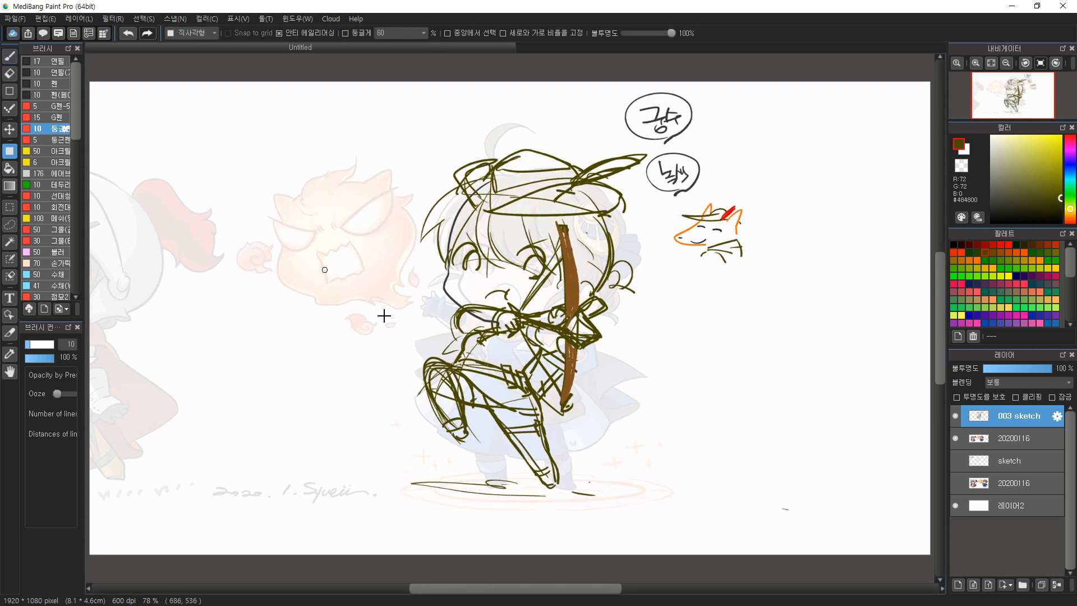
key("b")
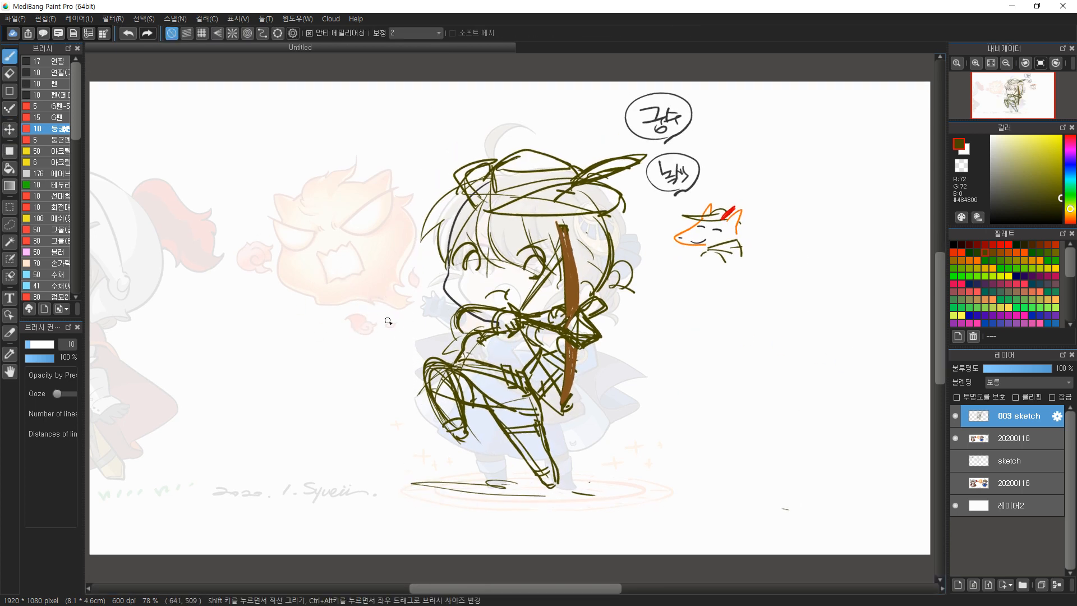
Doodle a round fruit pierced by an arrow in front of the archer, with smaller round fruits below it
left_click_drag(372, 328, 402, 331)
left_click_drag(588, 413, 622, 433)
key("ctrl+z")
mouse_move(380, 283)
left_mouse_down()
mouse_move(411, 311)
mouse_move(416, 283)
mouse_move(384, 275)
left_mouse_up()
key("ctrl+z")
left_click_drag(379, 285, 383, 277)
left_click_drag(368, 326, 426, 269)
key("ctrl+z")
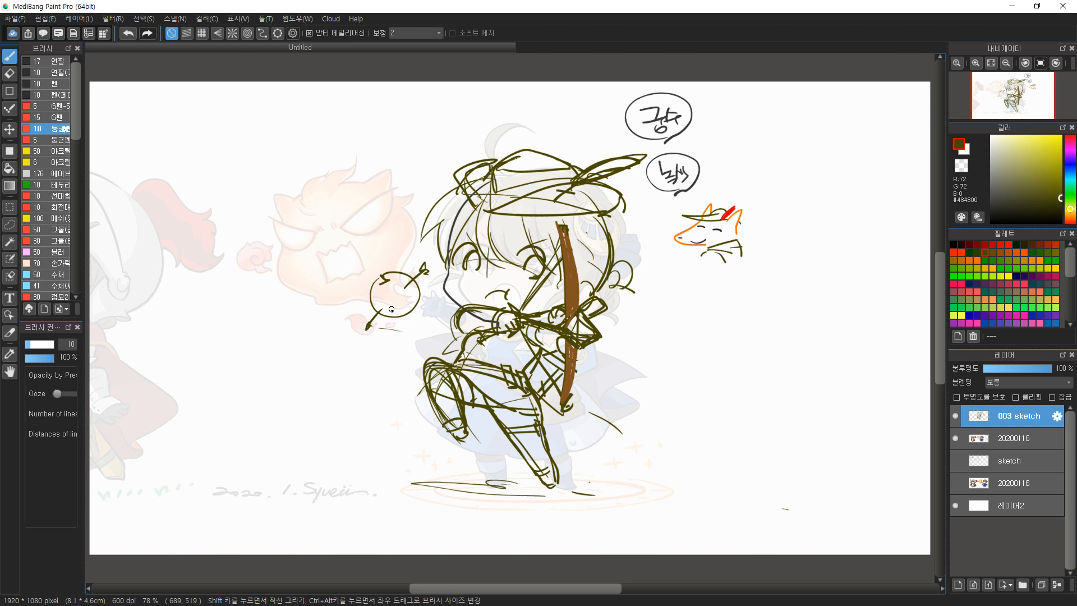
left_click_drag(388, 360, 386, 349)
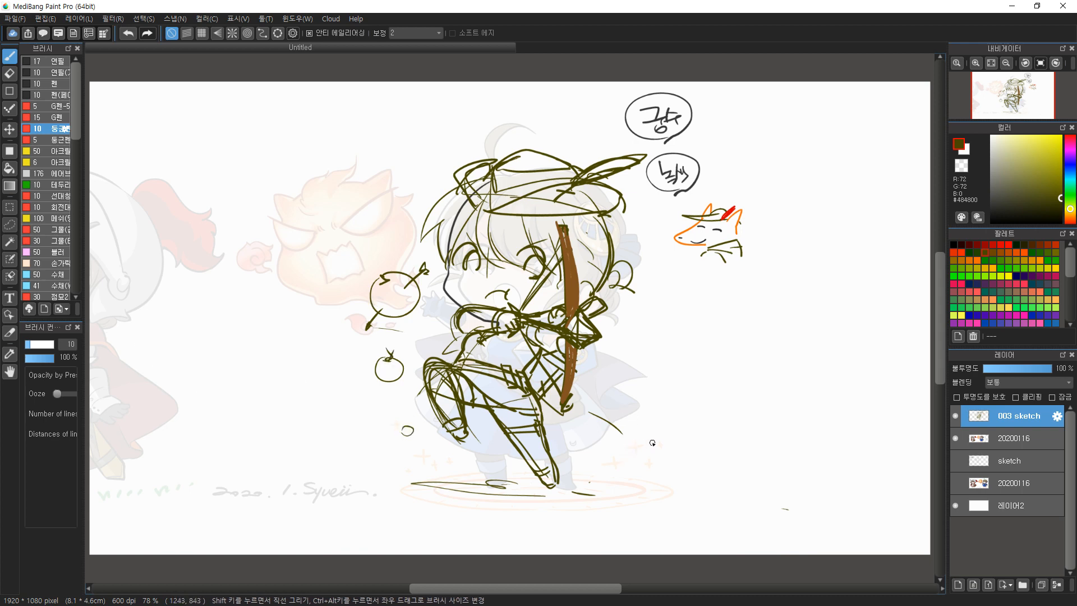
Draw a small star-shaped creature wearing a hat, trailing behind the archer below the bow
mouse_move(618, 434)
left_mouse_down()
mouse_move(621, 448)
mouse_move(606, 460)
left_mouse_up()
key("ctrl+z")
left_click_drag(604, 462, 614, 470)
mouse_move(617, 433)
left_mouse_down()
mouse_move(646, 428)
mouse_move(648, 457)
mouse_move(629, 422)
mouse_move(579, 395)
left_mouse_up()
left_click_drag(599, 460, 585, 448)
left_click_drag(619, 471, 625, 478)
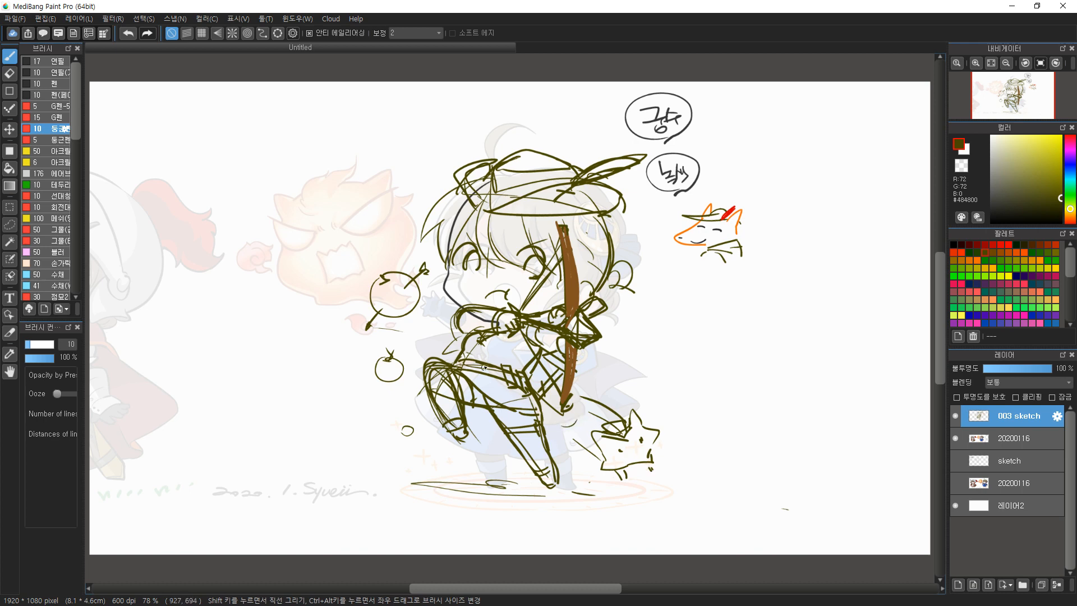
Add short arcs below the bow's lower tip and small splayed strokes beside the archer's bent arm
mouse_move(524, 344)
left_mouse_down()
mouse_move(490, 361)
mouse_move(528, 338)
left_mouse_up()
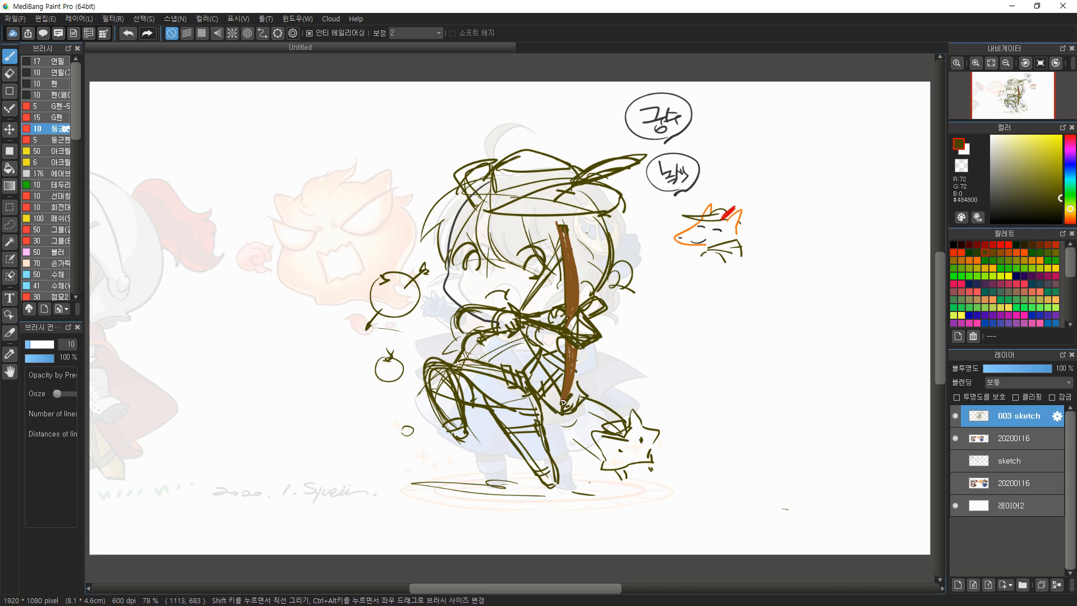
mouse_move(455, 321)
left_mouse_down()
mouse_move(437, 330)
mouse_move(457, 357)
mouse_move(445, 333)
left_mouse_up()
key("ctrl+z")
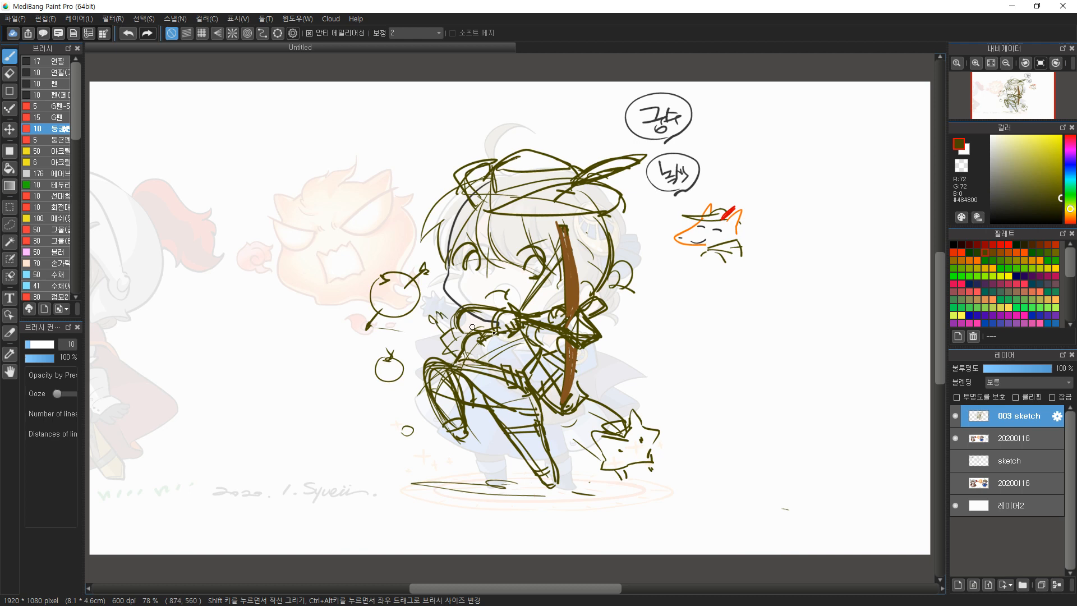
Erase the star-shaped creature and the round fruit doodles around the archer
key("e")
mouse_move(619, 404)
left_mouse_down()
mouse_move(630, 428)
mouse_move(649, 428)
mouse_move(598, 475)
left_mouse_up()
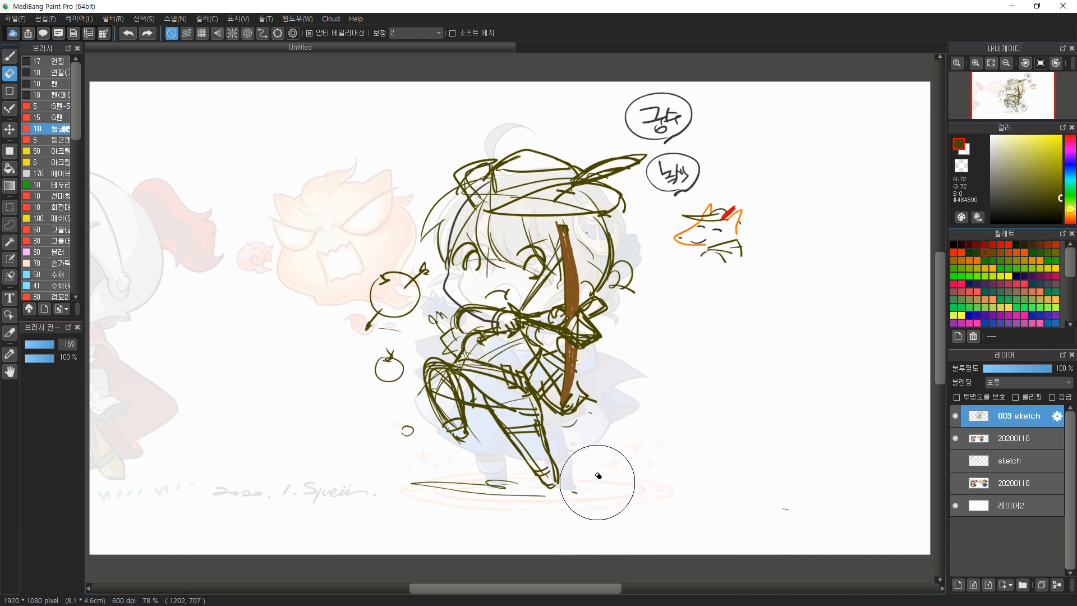
mouse_move(364, 449)
left_mouse_down()
mouse_move(404, 433)
mouse_move(372, 358)
mouse_move(392, 287)
mouse_move(418, 282)
left_mouse_up()
key("b")
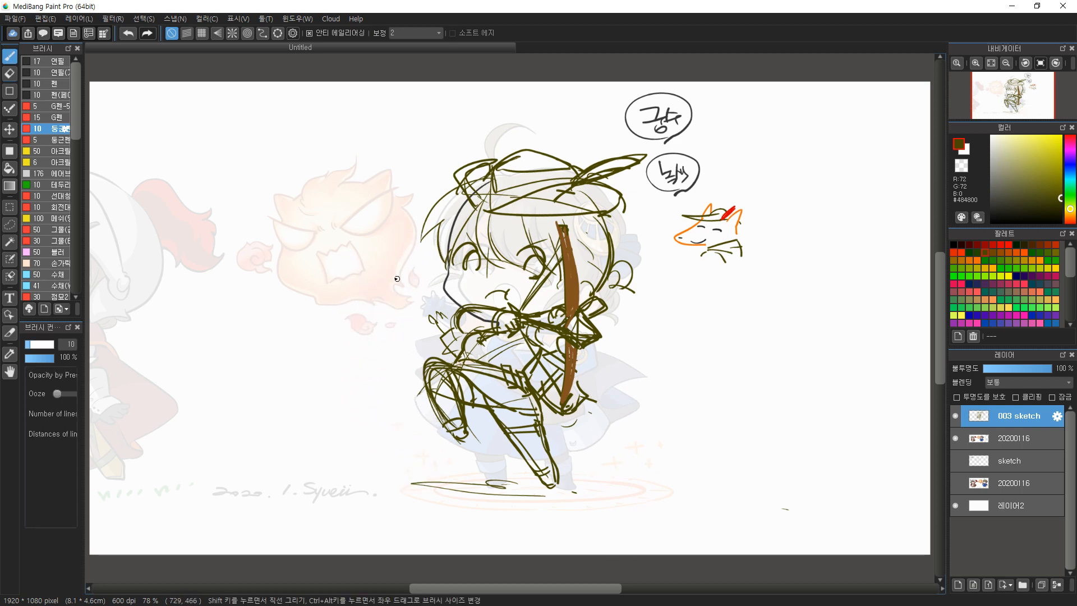
Try to flip the 003 sketch layer horizontally
key("ctrl+t")
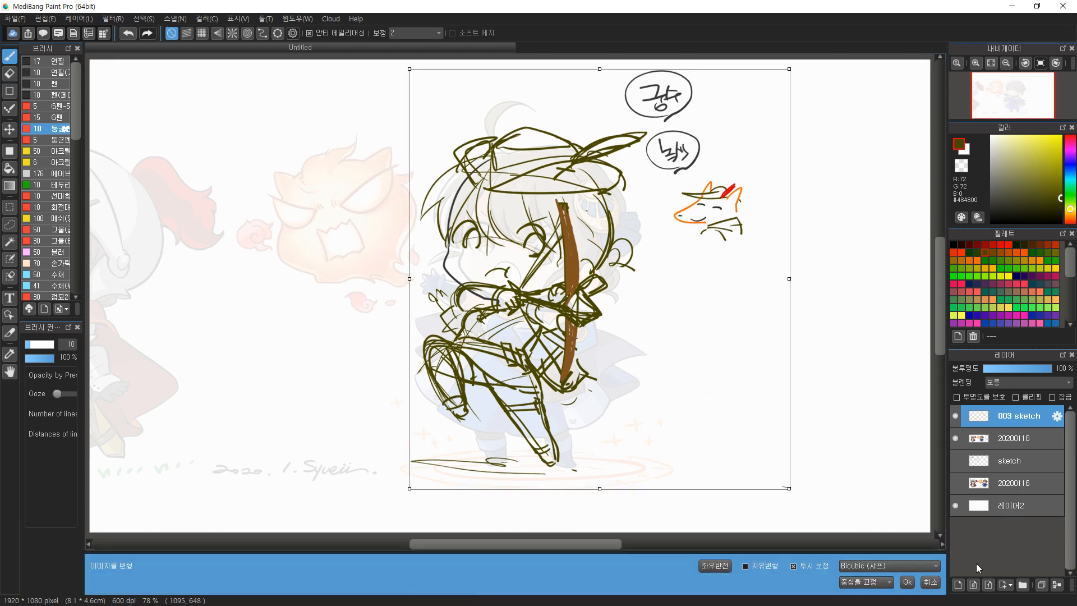
left_click(718, 567)
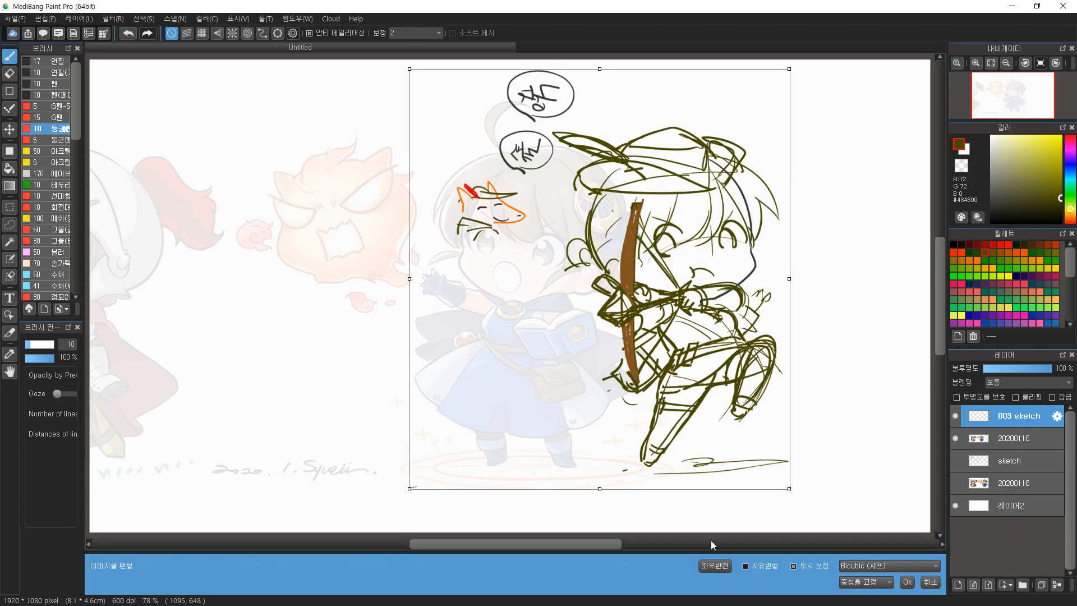
key("Escape")
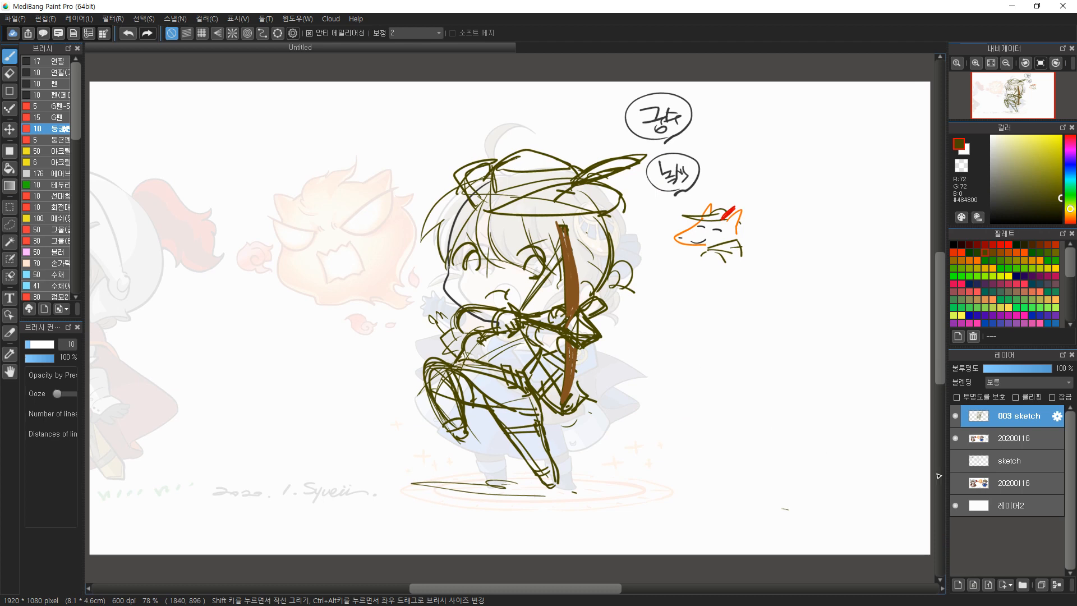
Fade the 003 sketch layer to 18% opacity with the 20200116 artwork hidden, and add a new layer above it
left_click(1000, 371)
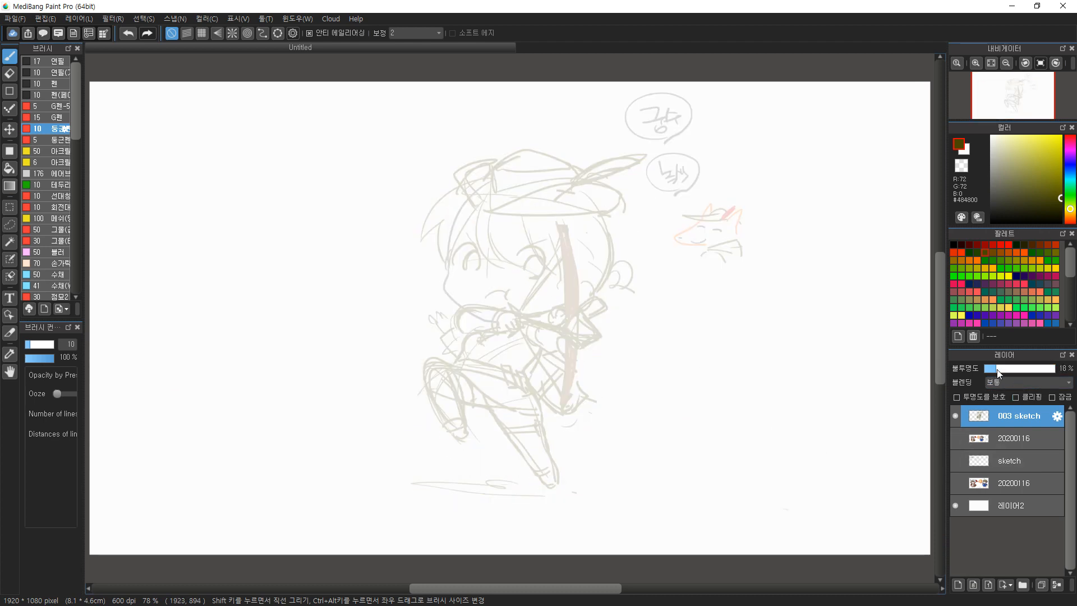
left_click(958, 585)
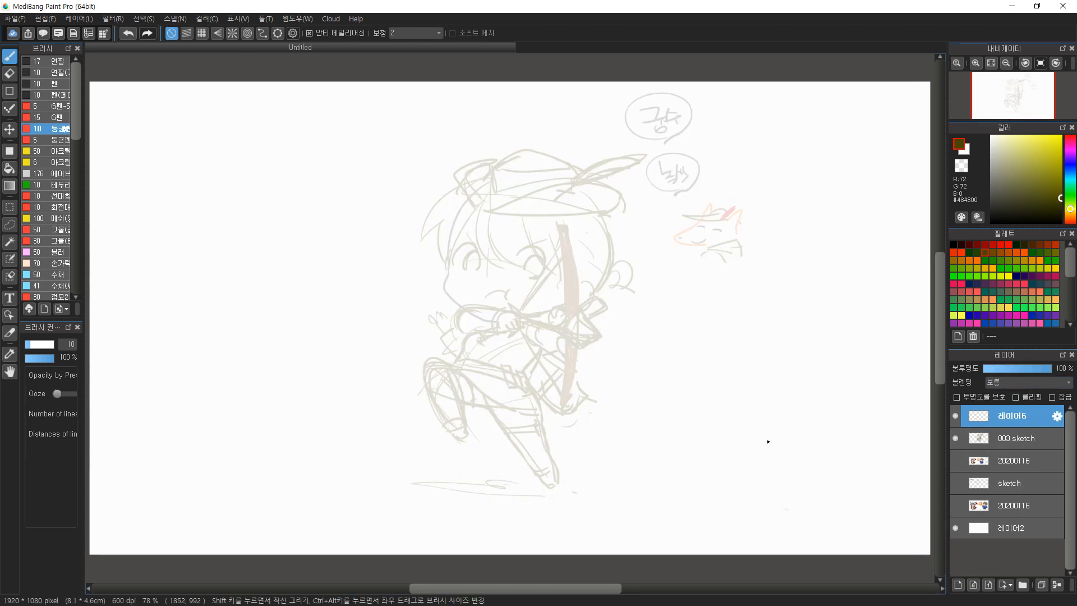
Ink the archer's face contour from forehead to chin in black with the size 15 G pen
left_click(532, 189, "alt")
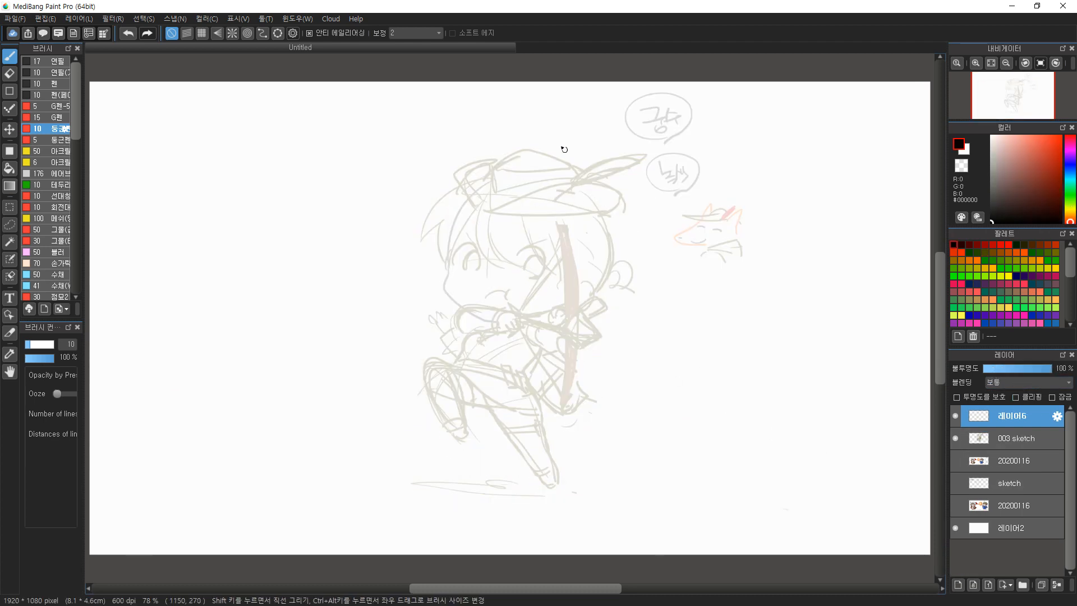
left_click(47, 116)
scroll(517, 265, "up", 2)
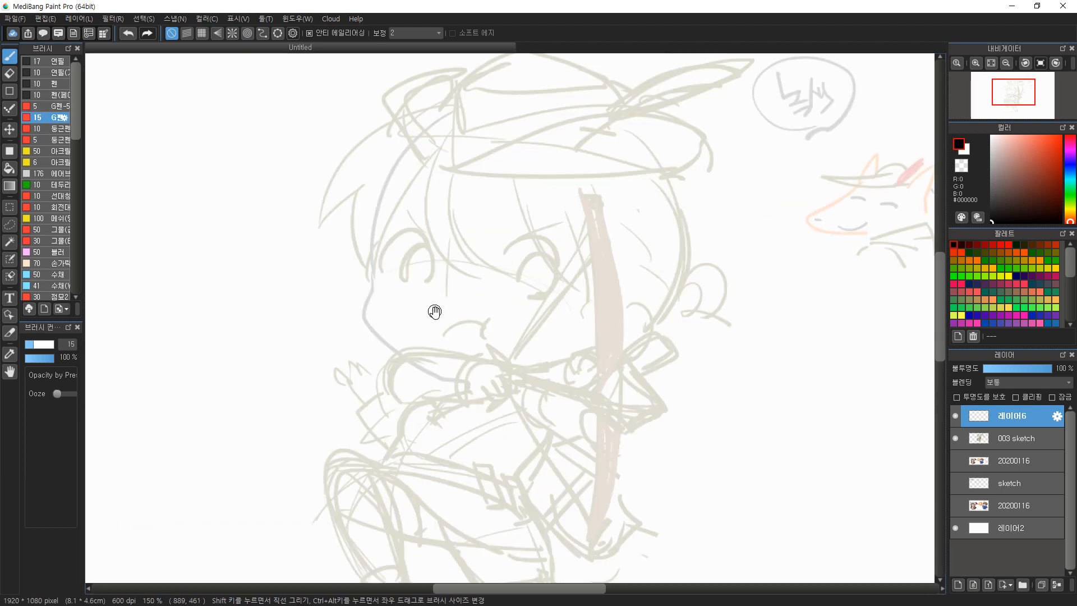
left_click_drag(431, 307, 431, 287)
left_click_drag(412, 119, 378, 237)
key("ctrl+z")
left_click_drag(416, 115, 388, 267)
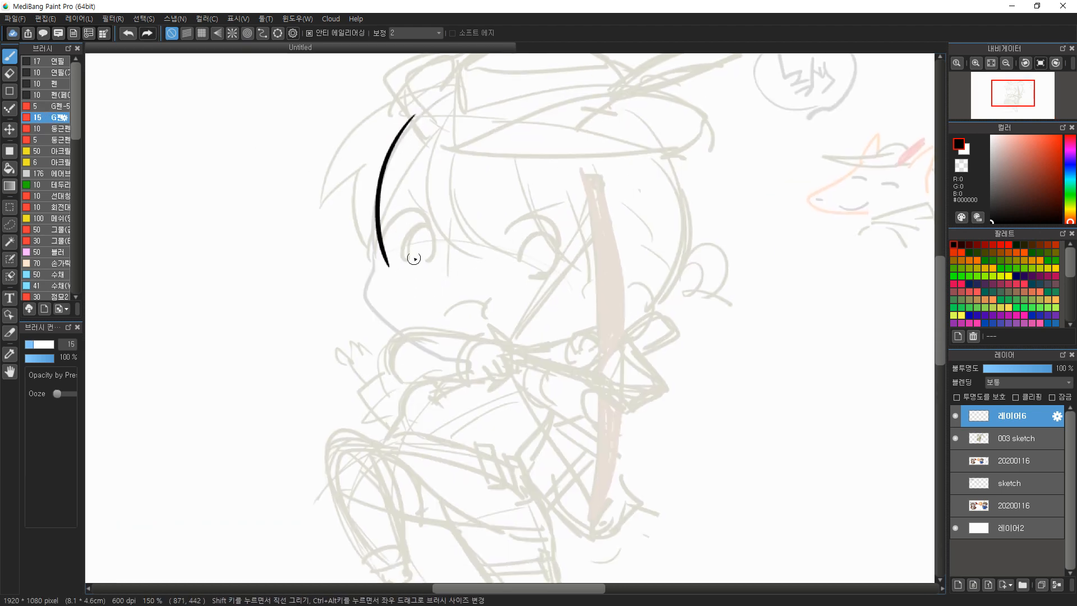
key("ctrl+z")
mouse_move(403, 122)
left_mouse_down()
mouse_move(378, 268)
mouse_move(418, 339)
left_mouse_up()
key("ctrl+z")
key("ctrl+z")
left_click_drag(414, 128, 376, 281)
key("ctrl+z")
mouse_move(429, 117)
left_mouse_down()
mouse_move(374, 258)
mouse_move(408, 332)
left_mouse_up()
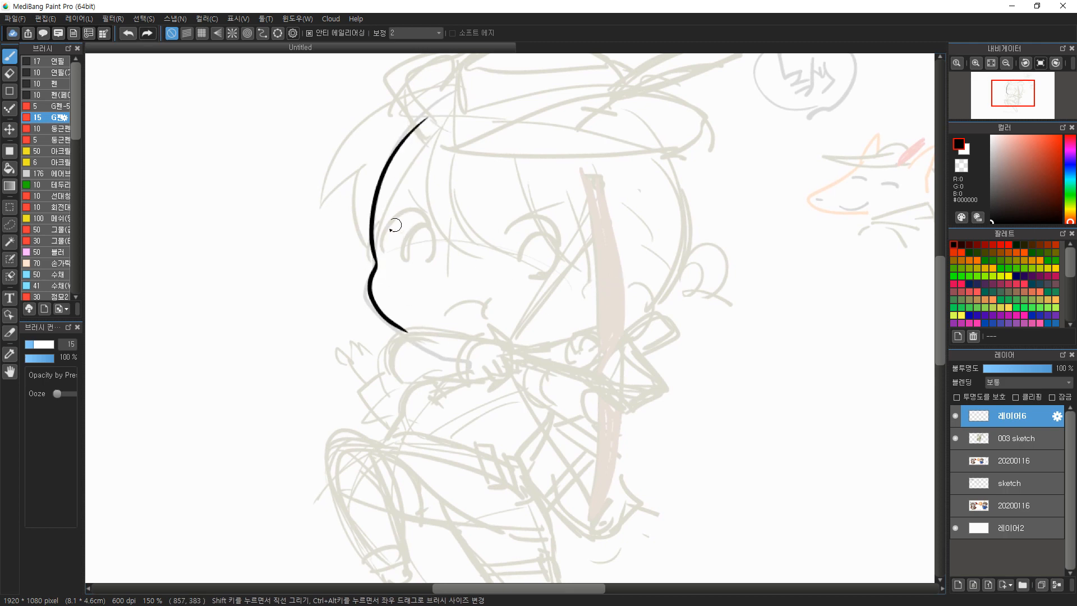
Ink the eye nearest the face contour, with a thick upper lash line, iris and highlight
left_click_drag(382, 239, 432, 218)
mouse_move(402, 258)
left_mouse_down()
mouse_move(440, 232)
mouse_move(431, 258)
mouse_move(401, 259)
mouse_move(433, 263)
mouse_move(405, 262)
left_mouse_up()
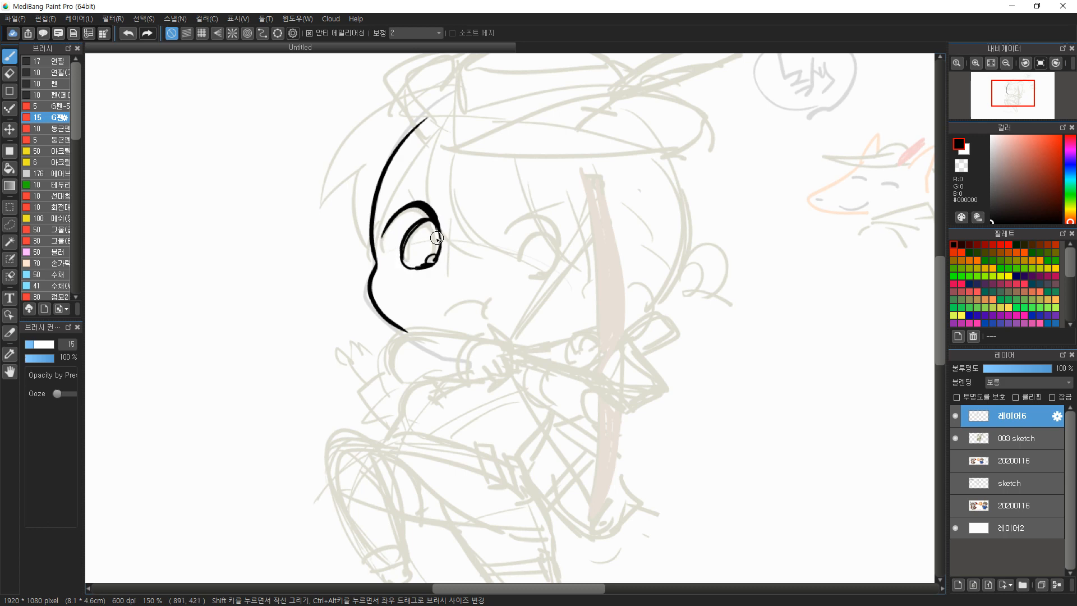
left_click_drag(378, 250, 438, 229)
Ink the archer's second eye beside the bow, with a thick upper lash line, iris and pupil
mouse_move(510, 214)
left_mouse_down()
mouse_move(558, 195)
mouse_move(543, 209)
mouse_move(579, 237)
mouse_move(530, 247)
mouse_move(577, 240)
left_mouse_up()
key("ctrl+z")
key("ctrl+z")
key("ctrl+z")
key("ctrl+z")
key("ctrl+z")
mouse_move(502, 235)
left_mouse_down()
mouse_move(538, 208)
mouse_move(575, 243)
mouse_move(520, 263)
mouse_move(560, 240)
mouse_move(574, 252)
mouse_move(555, 267)
mouse_move(528, 252)
mouse_move(549, 271)
mouse_move(569, 261)
left_mouse_up()
key("ctrl+z")
Ink the archer's small frowning mouth and the short eyebrows above both eyes
mouse_move(439, 306)
left_mouse_down()
mouse_move(484, 293)
mouse_move(459, 303)
mouse_move(481, 305)
left_mouse_up()
key("ctrl+z")
key("ctrl+z")
left_click_drag(481, 311, 489, 293)
left_click_drag(503, 220, 530, 203)
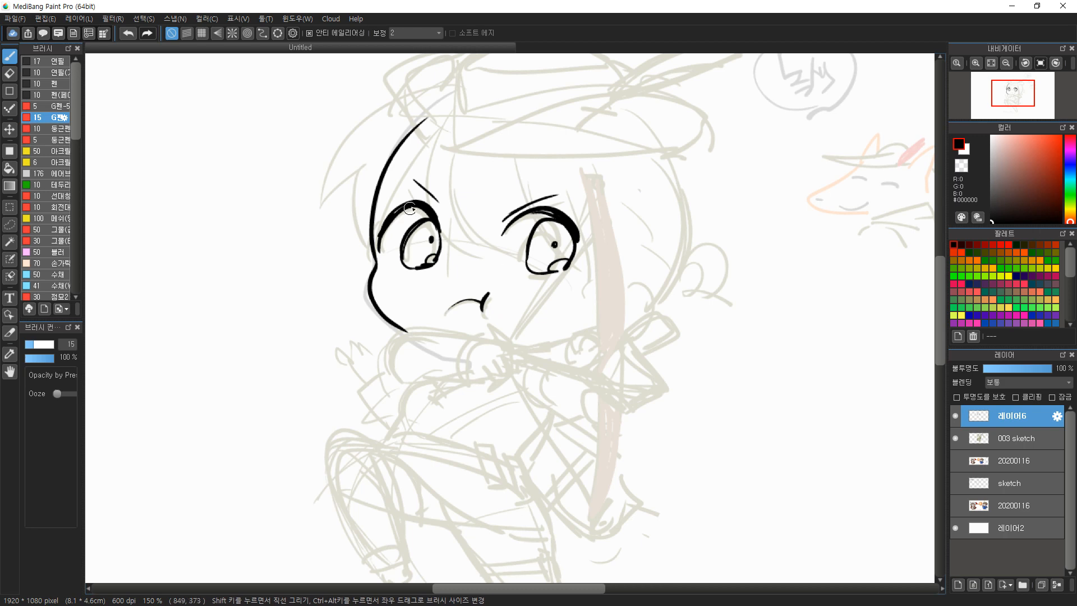
Try inking the pointed side locks of hair along the archer's forehead and cheek
left_click_drag(412, 114, 330, 215)
mouse_move(332, 232)
left_mouse_down()
mouse_move(351, 187)
mouse_move(368, 255)
left_mouse_up()
key("ctrl+z")
key("ctrl+z")
mouse_move(416, 105)
left_mouse_down()
mouse_move(337, 162)
mouse_move(329, 207)
left_mouse_up()
left_click_drag(331, 219, 359, 174)
key("ctrl+z")
key("ctrl+z")
key("ctrl+z")
mouse_move(419, 106)
left_mouse_down()
mouse_move(327, 200)
mouse_move(356, 162)
left_mouse_up()
left_click_drag(349, 166, 360, 250)
left_click_drag(365, 210, 373, 272)
Try inking the fringe strands between the eyes and the longer hair locks beside the bow
left_click_drag(438, 138, 494, 251)
left_click_drag(455, 209, 493, 250)
left_click_drag(461, 213, 506, 241)
key("ctrl+z")
key("ctrl+z")
left_click_drag(455, 218, 502, 244)
mouse_move(515, 159)
left_mouse_down()
mouse_move(555, 204)
mouse_move(592, 293)
left_mouse_up()
left_click_drag(603, 225, 587, 298)
left_click_drag(642, 247, 597, 293)
mouse_move(636, 159)
left_mouse_down()
mouse_move(658, 198)
mouse_move(625, 281)
mouse_move(549, 304)
left_mouse_up()
left_click_drag(595, 282, 527, 323)
key("ctrl+z")
key("ctrl+z")
Try two long strokes out from the cheek, and undo all the inked hair strokes
mouse_move(370, 264)
left_mouse_down()
mouse_move(342, 264)
mouse_move(290, 300)
left_mouse_up()
left_click_drag(291, 299, 376, 284)
key("ctrl+z")
key("ctrl+z")
key("ctrl+z")
key("ctrl+z")
key("ctrl+z")
key("ctrl+z")
key("ctrl+z")
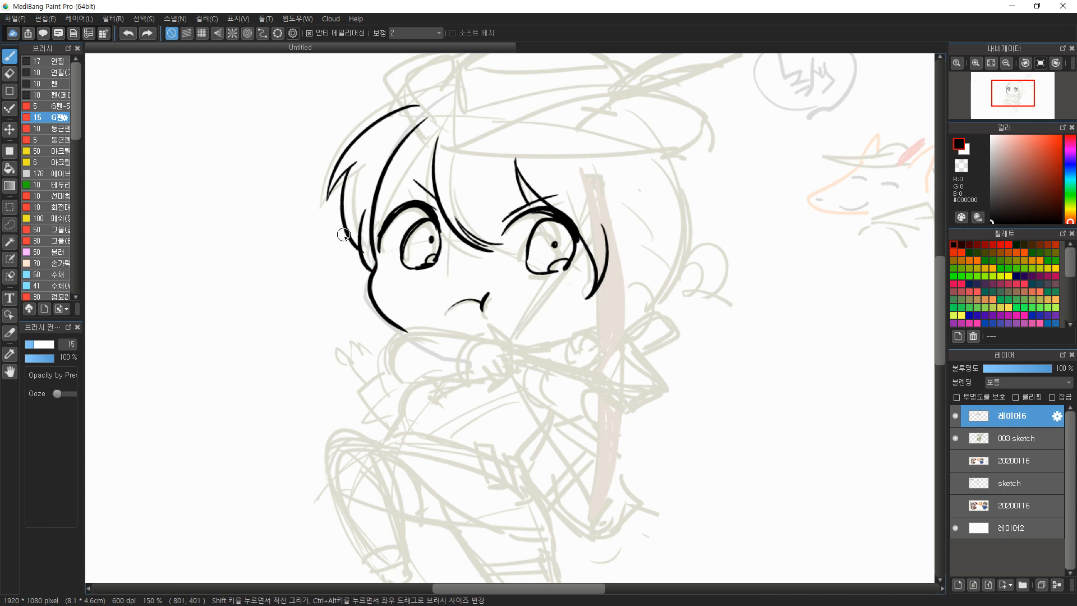
key("ctrl+z")
key("ctrl+z")
key("ctrl+z")
key("ctrl+z")
key("ctrl+z")
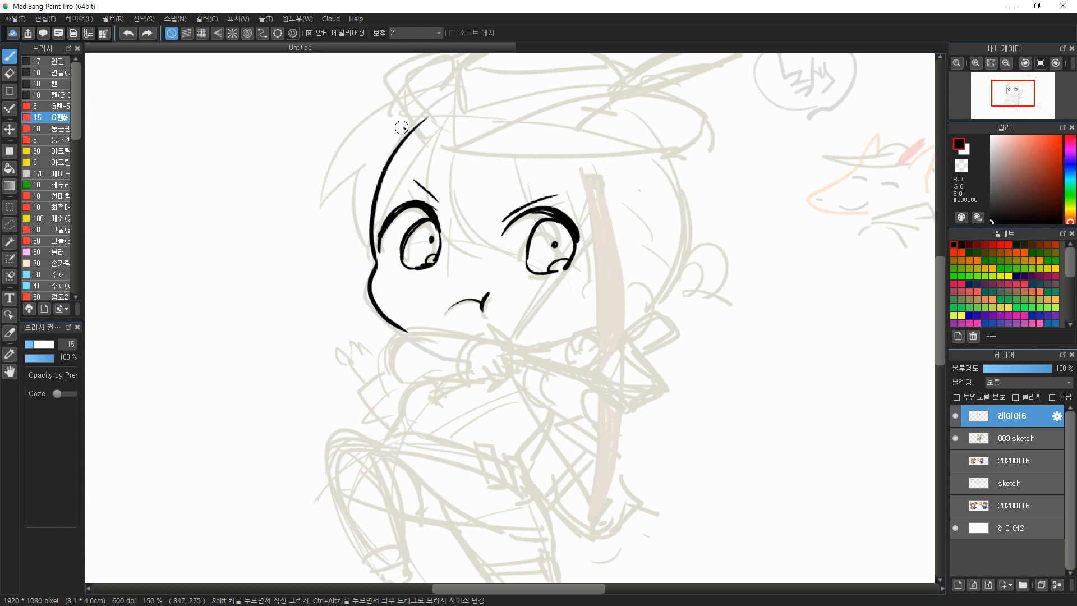
Ink the outer hair outline with layered pointed locks sweeping down beside the archer's face and cheek
left_click_drag(430, 107, 321, 185)
left_click_drag(320, 185, 353, 156)
mouse_move(345, 159)
left_mouse_down()
mouse_move(335, 221)
mouse_move(344, 247)
left_mouse_up()
left_click_drag(373, 190, 349, 271)
mouse_move(357, 215)
left_mouse_down()
mouse_move(373, 266)
mouse_move(316, 312)
left_mouse_up()
mouse_move(366, 274)
left_mouse_down()
mouse_move(324, 317)
mouse_move(317, 307)
mouse_move(309, 339)
left_mouse_up()
key("ctrl+z")
key("ctrl+z")
left_click_drag(372, 266, 325, 310)
left_click_drag(371, 267, 320, 340)
Ink the pointed fringe strands across the forehead and between the two eyes
left_click_drag(440, 117, 478, 247)
left_click_drag(453, 177, 480, 248)
mouse_move(456, 202)
left_mouse_down()
mouse_move(467, 226)
mouse_move(509, 247)
left_mouse_up()
mouse_move(493, 144)
left_mouse_down()
mouse_move(509, 230)
mouse_move(543, 207)
left_mouse_up()
left_click_drag(538, 147, 584, 238)
left_click_drag(579, 186, 583, 231)
Ink the side lock beside the bow and the rounded loop with a loose strand beneath it at the cheek
mouse_move(588, 236)
left_mouse_down()
mouse_move(561, 281)
mouse_move(570, 294)
left_mouse_up()
left_click_drag(569, 294, 612, 274)
mouse_move(594, 138)
left_mouse_down()
mouse_move(610, 273)
mouse_move(555, 301)
mouse_move(546, 343)
left_mouse_up()
key("ctrl+z")
mouse_move(572, 294)
left_mouse_down()
mouse_move(555, 349)
mouse_move(625, 323)
mouse_move(564, 342)
left_mouse_up()
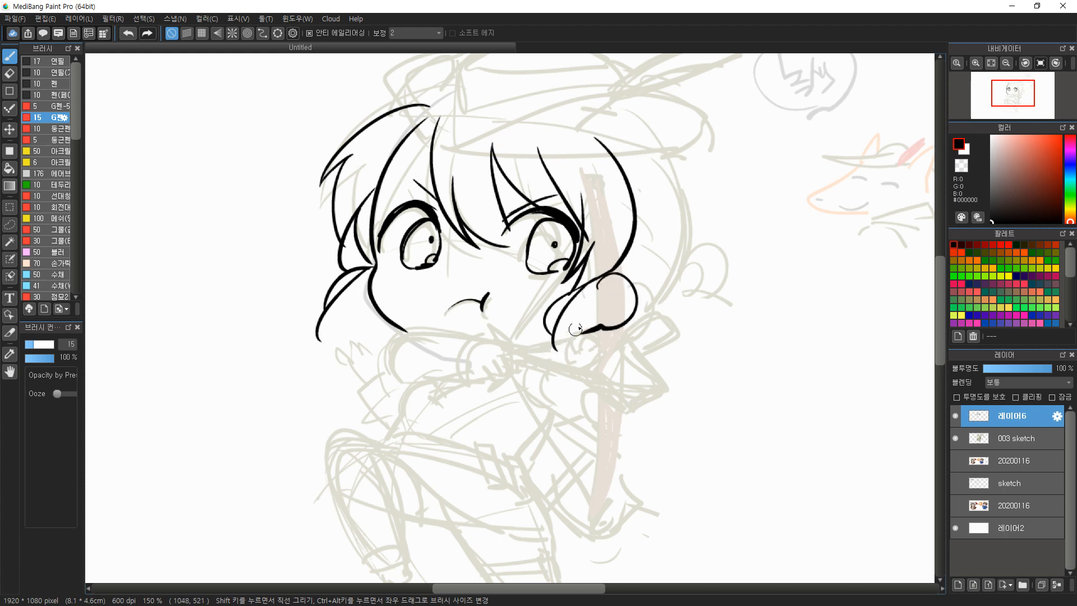
Set the eraser size to 25 and erase the face line crossing the fringe and the lower side locks
key("e")
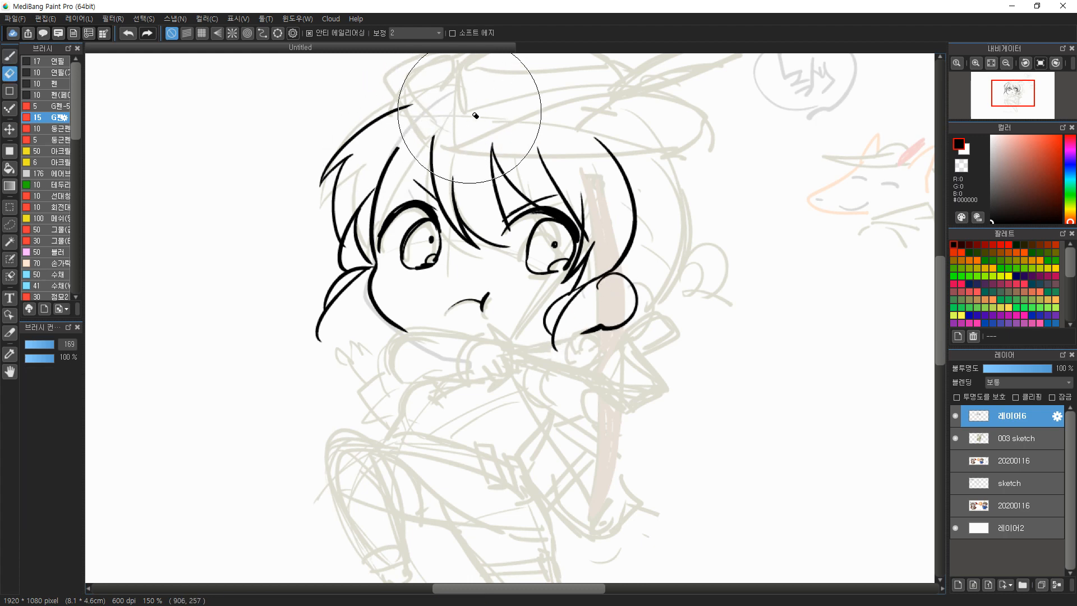
left_click(49, 345)
left_click(39, 344)
left_click_drag(433, 115, 376, 189)
mouse_move(372, 193)
left_mouse_down()
mouse_move(366, 267)
mouse_move(316, 346)
mouse_move(343, 312)
mouse_move(360, 251)
left_mouse_up()
Re-ink the fringe strand framing the eye nearest the outer hair and the short pointed side locks beside it
key("b")
mouse_move(433, 131)
left_mouse_down()
mouse_move(379, 234)
mouse_move(419, 149)
mouse_move(382, 224)
left_mouse_up()
key("ctrl+z")
mouse_move(389, 161)
left_mouse_down()
mouse_move(386, 230)
mouse_move(374, 249)
left_mouse_up()
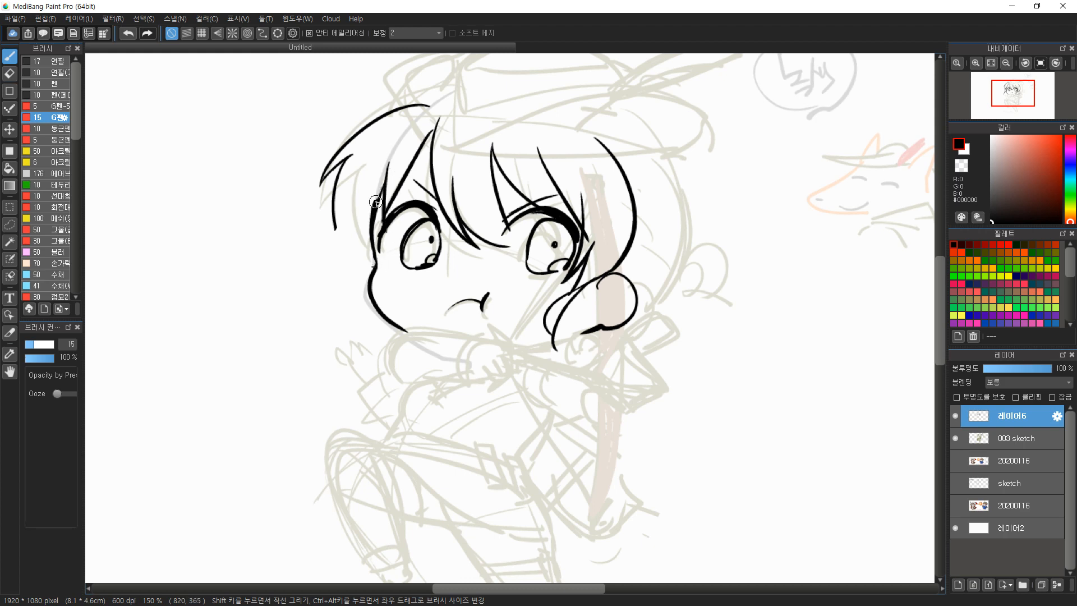
mouse_move(348, 201)
left_mouse_down()
mouse_move(336, 246)
mouse_move(368, 259)
left_mouse_up()
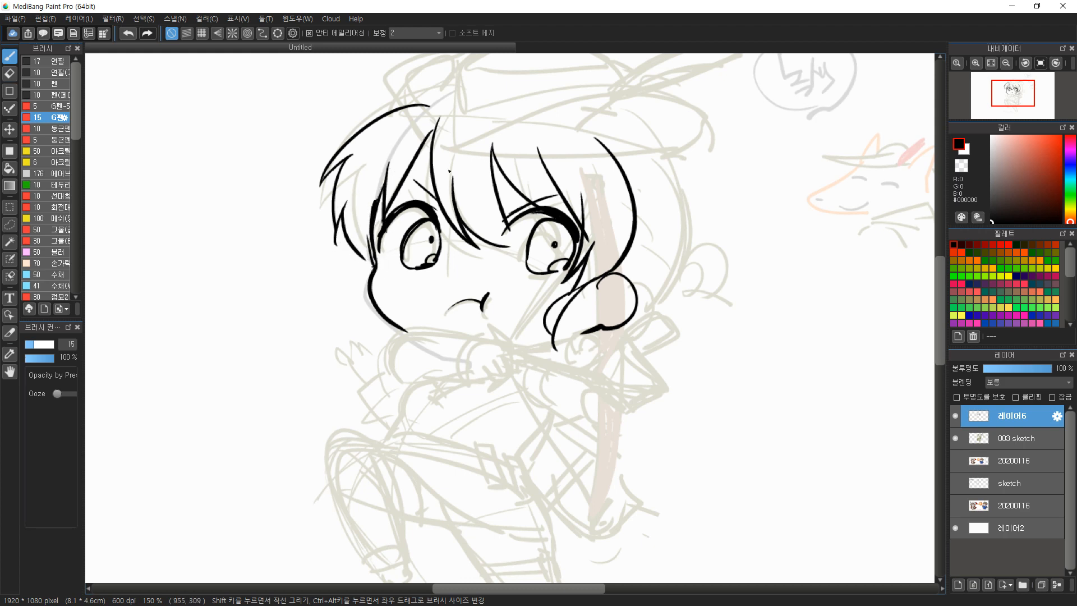
left_click_drag(449, 171, 382, 222)
Ink the hat's long brim, with a curved upper edge and a nearly straight lower edge above the fringe
mouse_move(364, 141)
left_mouse_down()
mouse_move(387, 176)
mouse_move(616, 152)
left_mouse_up()
key("ctrl+z")
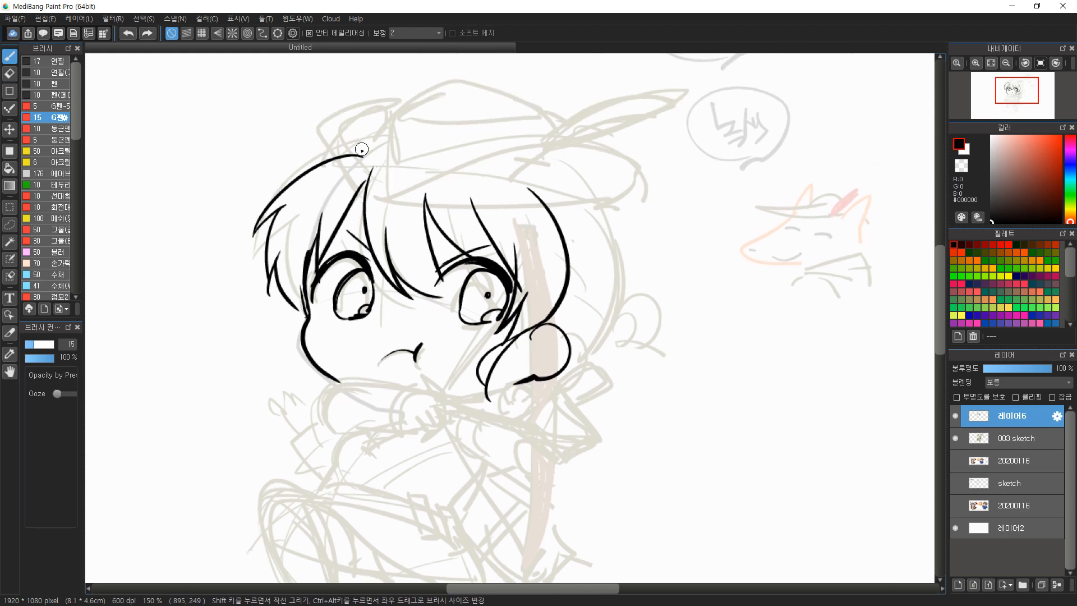
left_click_drag(360, 151, 615, 189)
mouse_move(386, 185)
left_mouse_down()
mouse_move(637, 141)
mouse_move(611, 180)
left_mouse_up()
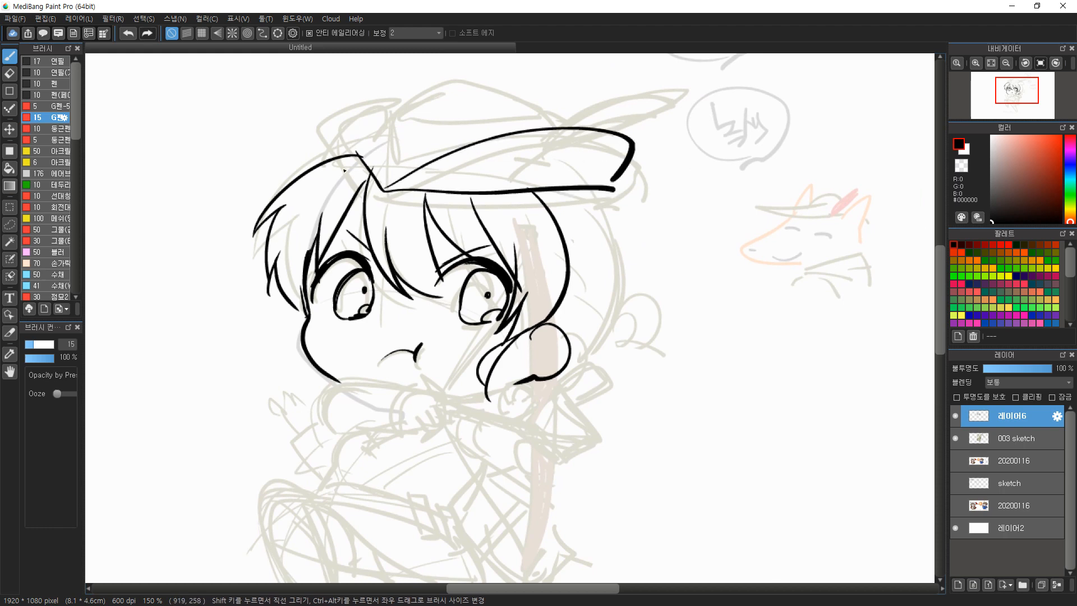
Clean up the brim's corner, and ink the hat's folded flap and the rounded crown above it
key("e")
mouse_move(379, 189)
left_mouse_down()
mouse_move(349, 156)
mouse_move(375, 185)
left_mouse_up()
key("b")
left_click_drag(338, 154, 386, 189)
key("ctrl+z")
mouse_move(340, 157)
left_mouse_down()
mouse_move(385, 119)
mouse_move(380, 176)
mouse_move(413, 169)
mouse_move(424, 89)
mouse_move(553, 111)
left_mouse_up()
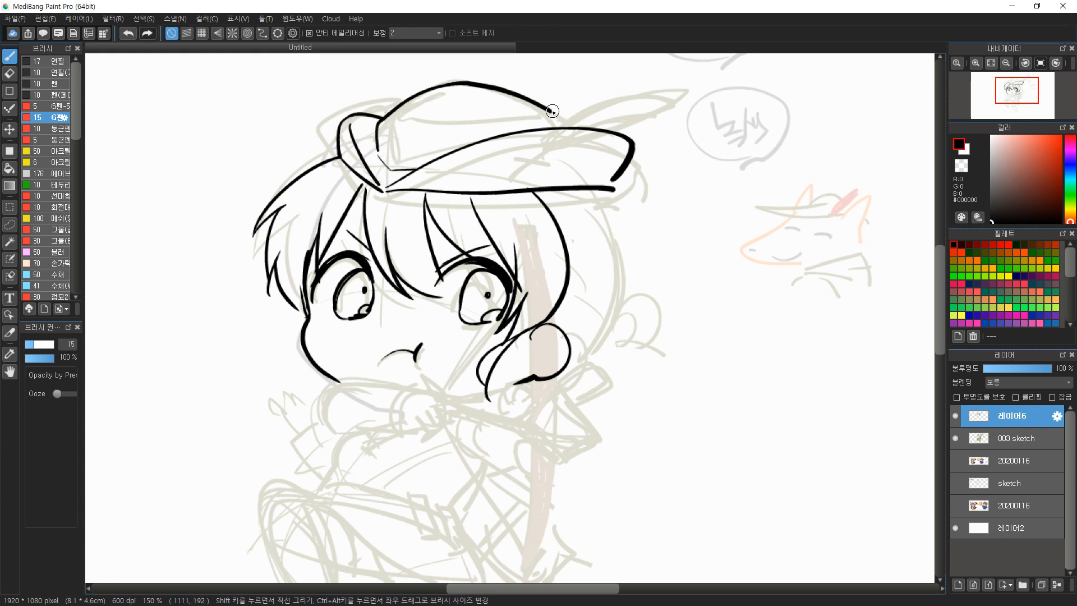
Ink the band line along the hat's crown and the long feather rising from the brim
mouse_move(379, 119)
left_mouse_down()
mouse_move(392, 133)
mouse_move(548, 156)
mouse_move(531, 153)
mouse_move(690, 80)
mouse_move(597, 136)
mouse_move(540, 155)
left_mouse_up()
key("e")
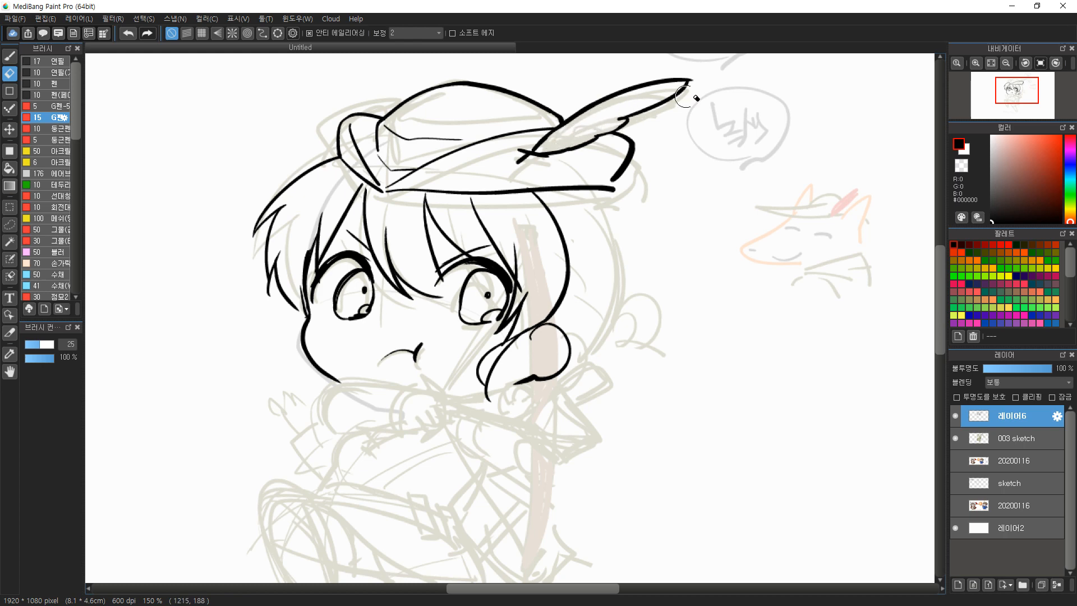
key("b")
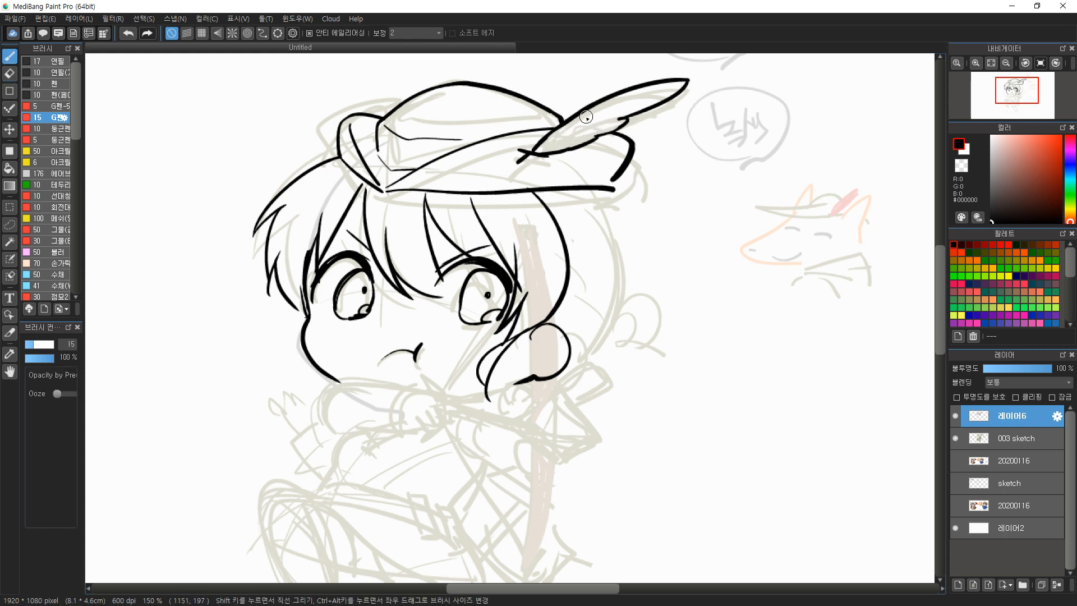
Erase the brim's straight lower edge and its thick end
scroll(618, 157, "down", 3)
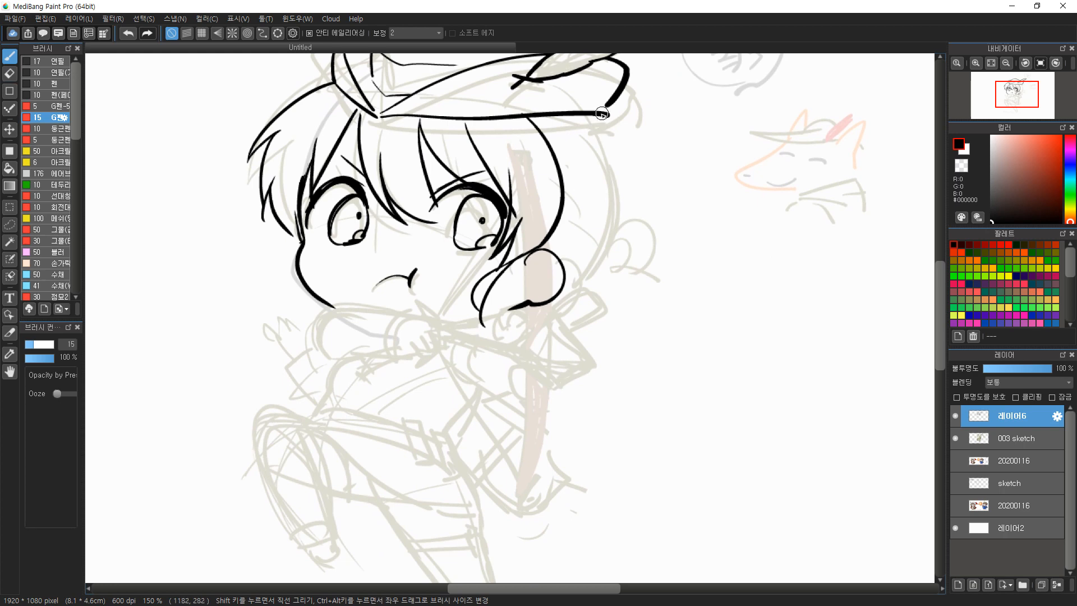
key("e")
mouse_move(620, 104)
left_mouse_down()
mouse_move(624, 74)
mouse_move(634, 76)
mouse_move(605, 112)
left_mouse_up()
key("b")
key("e")
left_click_drag(387, 115, 592, 113)
key("b")
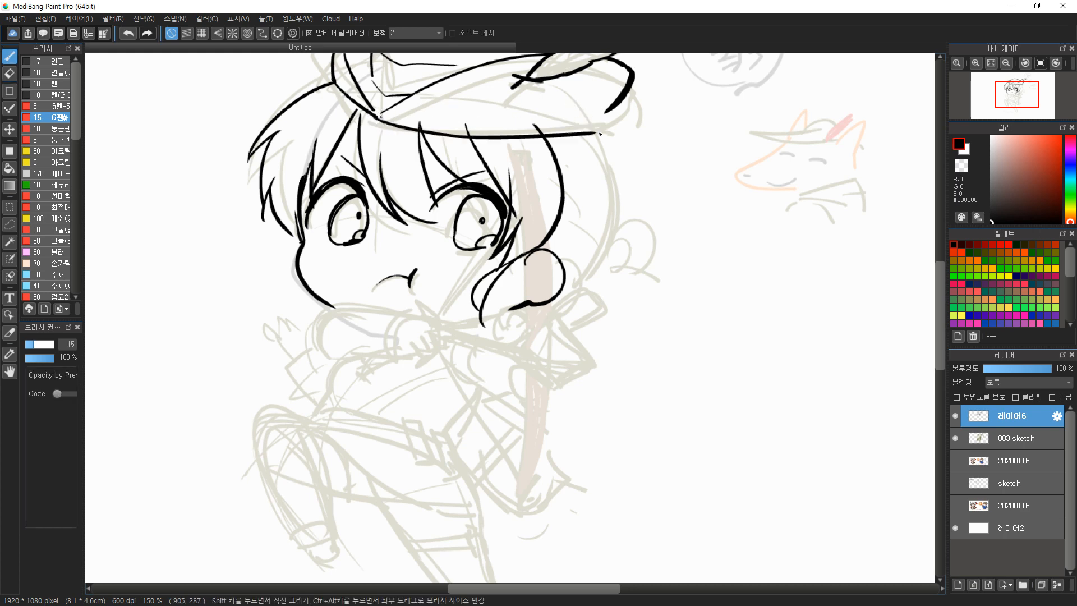
Re-ink the brim's lower edge slightly lower over the fringe and join it to the brim's rounded end
left_click_drag(382, 121, 600, 126)
key("ctrl+z")
mouse_move(379, 117)
left_mouse_down()
mouse_move(600, 126)
mouse_move(627, 92)
left_mouse_up()
key("e")
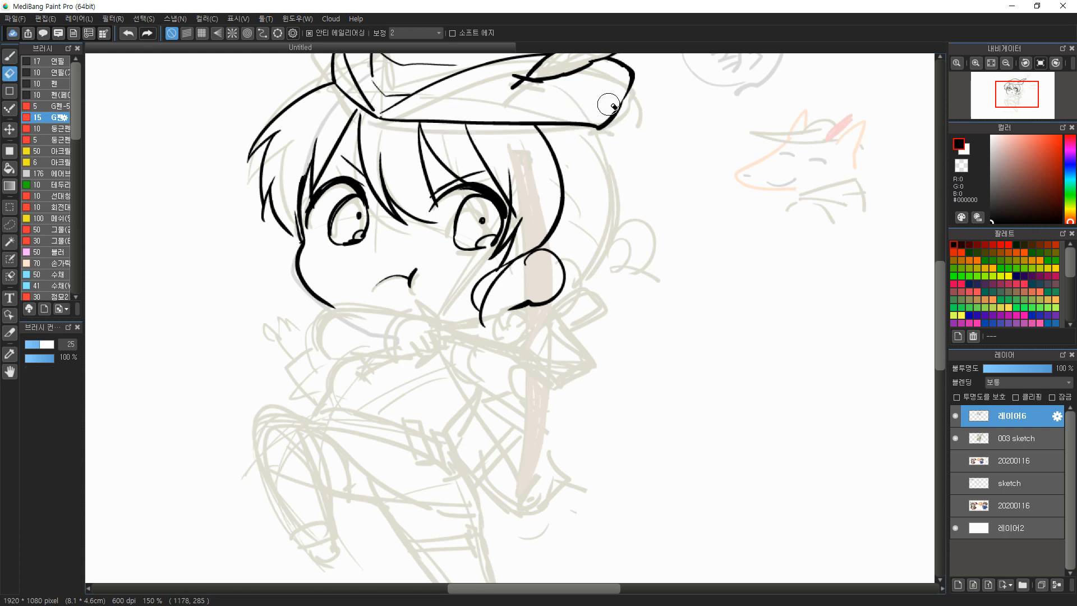
key("b")
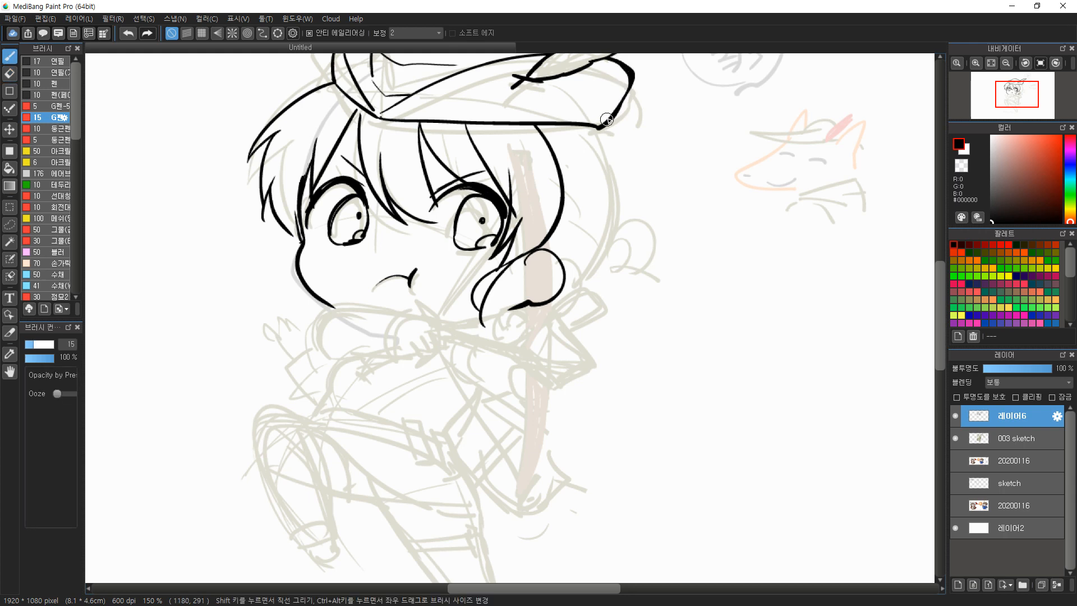
left_click_drag(374, 120, 355, 162)
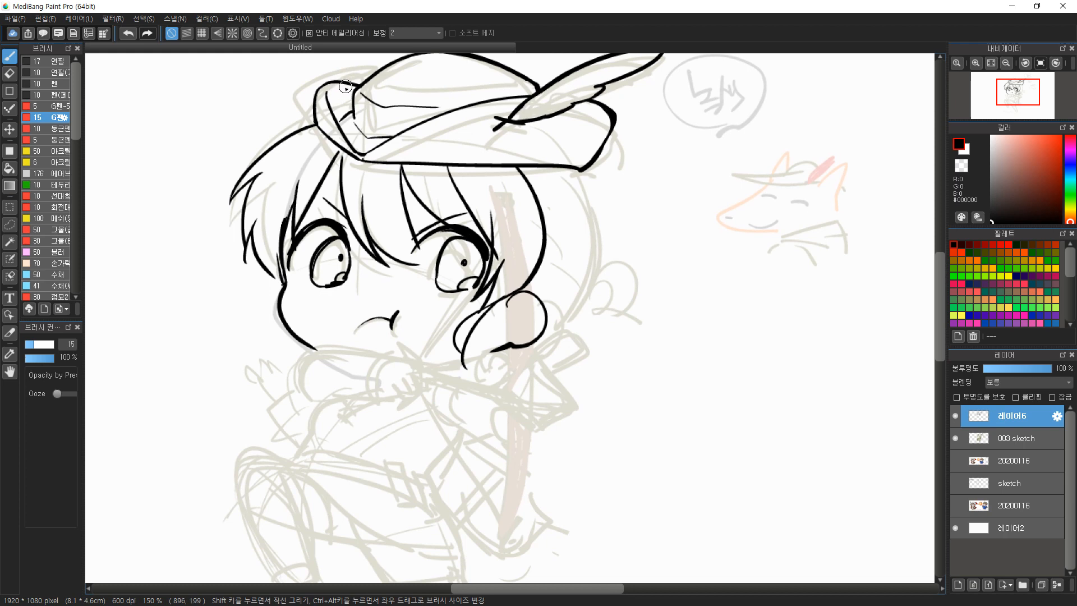
Touch up the hat's flap and band lines, and ink the long back-hair curve down from the brim
left_click_drag(337, 83, 370, 80)
key("ctrl+z")
left_click_drag(422, 106, 457, 107)
mouse_move(582, 169)
left_mouse_down()
mouse_move(598, 253)
mouse_move(555, 324)
left_mouse_up()
key("ctrl+z")
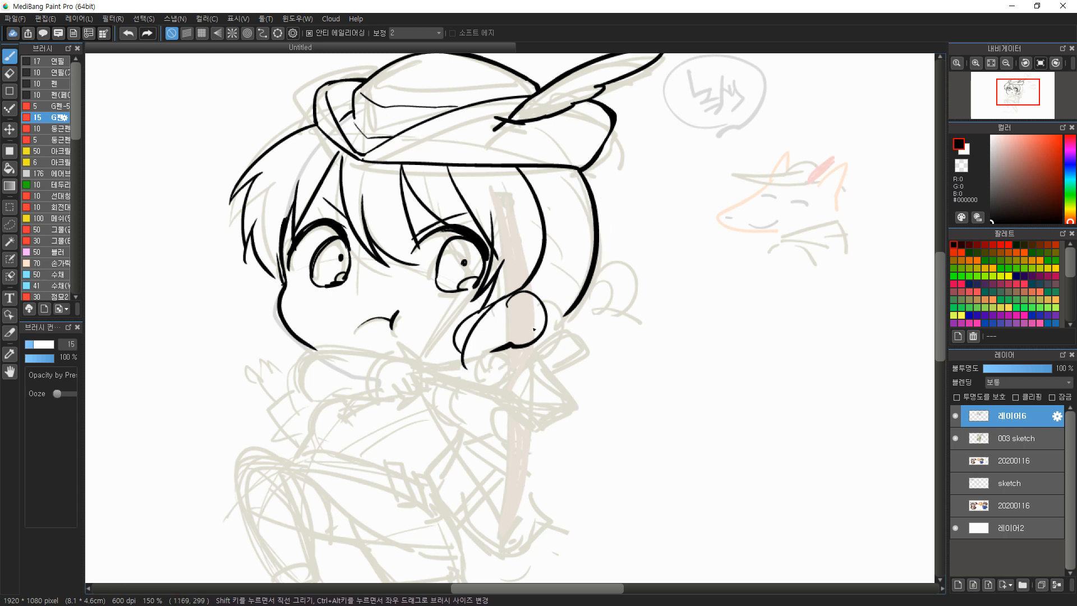
Try inking the hair tips at the end of the back hair, and undo those strokes
mouse_move(560, 252)
left_mouse_down()
mouse_move(573, 299)
mouse_move(548, 327)
left_mouse_up()
left_click_drag(591, 284, 579, 327)
mouse_move(583, 298)
left_mouse_down()
mouse_move(566, 329)
mouse_move(611, 348)
left_mouse_up()
key("ctrl+z")
key("ctrl+z")
key("ctrl+z")
key("ctrl+z")
key("ctrl+z")
key("ctrl+z")
key("ctrl+z")
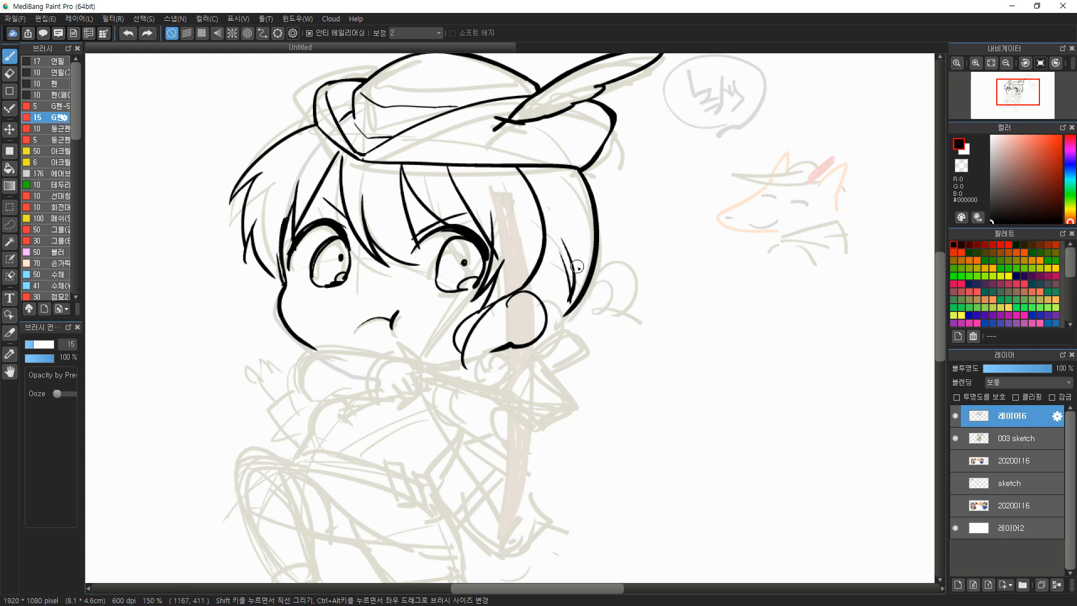
Ink thin strands inside the back hair and the gathered, pointed hair tips at its lower end
mouse_move(562, 254)
left_mouse_down()
mouse_move(563, 318)
mouse_move(577, 306)
left_mouse_up()
left_click_drag(571, 310, 544, 335)
mouse_move(590, 285)
left_mouse_down()
mouse_move(554, 326)
mouse_move(601, 360)
left_mouse_up()
Ink the bent arm's puffy sleeve, its cuff and the clenched fist below the chin
scroll(457, 337, "down", 3)
mouse_move(305, 298)
left_mouse_down()
mouse_move(327, 271)
mouse_move(427, 279)
left_mouse_up()
key("ctrl+z")
mouse_move(304, 309)
left_mouse_down()
mouse_move(391, 274)
mouse_move(423, 289)
left_mouse_up()
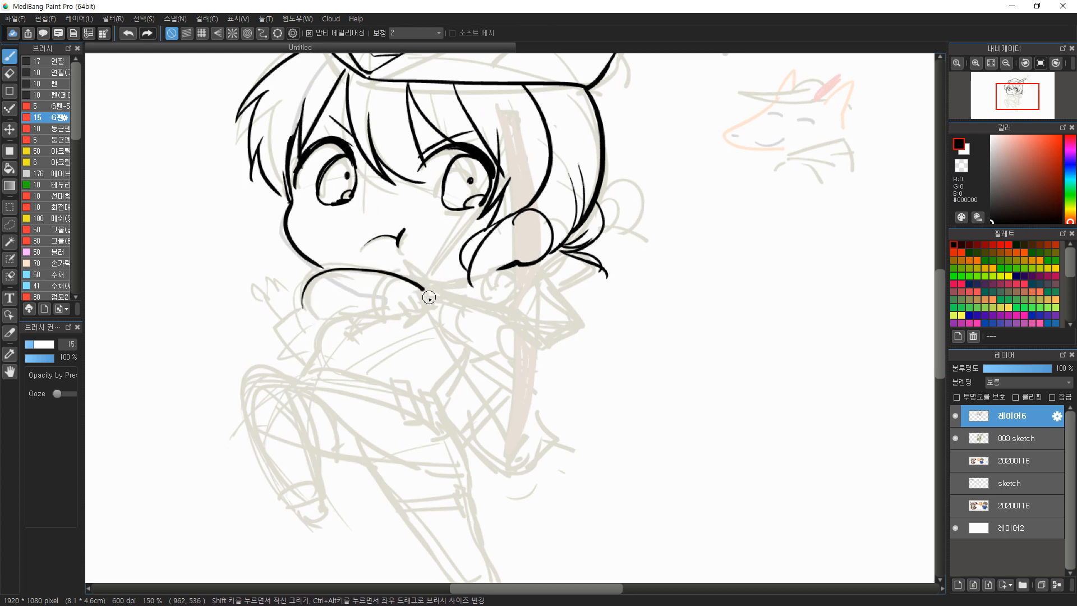
key("ctrl+z")
key("e")
mouse_move(425, 289)
left_mouse_down()
mouse_move(412, 280)
mouse_move(436, 296)
mouse_move(417, 309)
left_mouse_up()
key("b")
mouse_move(368, 271)
left_mouse_down()
mouse_move(389, 312)
mouse_move(415, 291)
left_mouse_up()
key("ctrl+z")
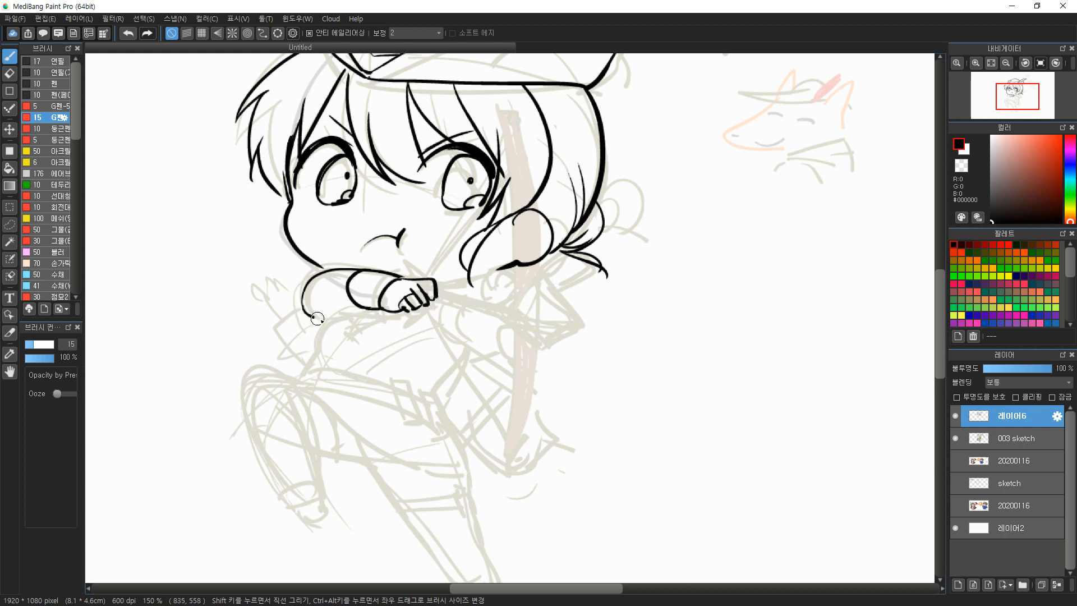
Ink the sleeve's underside, the side of the torso and the belt's upper edge at the waist
mouse_move(317, 319)
left_mouse_down()
mouse_move(370, 303)
mouse_move(322, 359)
left_mouse_up()
key("ctrl+z")
mouse_move(330, 317)
left_mouse_down()
mouse_move(308, 370)
mouse_move(396, 385)
left_mouse_up()
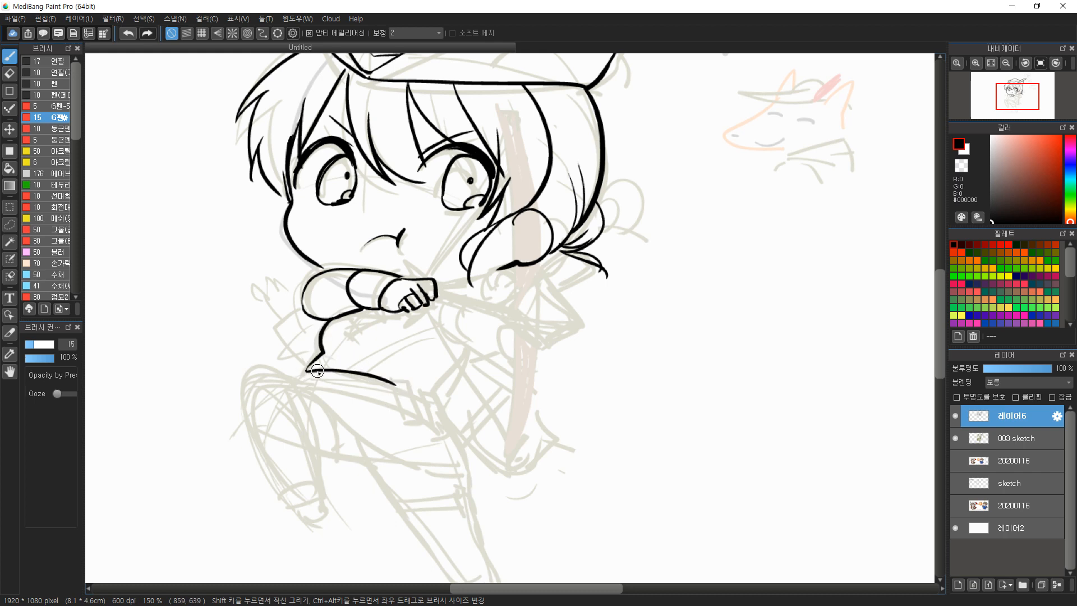
Try inking the belt's lower edge and its cross divisions, and undo them
left_click_drag(302, 382, 386, 396)
key("ctrl+z")
left_click_drag(308, 372, 357, 391)
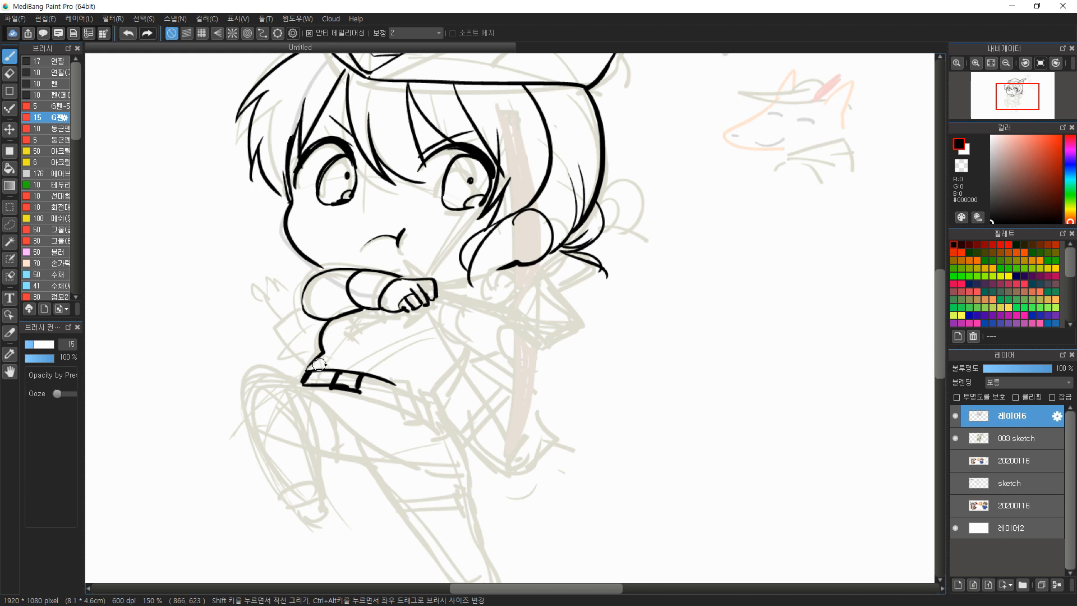
key("ctrl+z")
key("ctrl+z")
key("ctrl+z")
Ink the belt's lower edge and cross divisions, and outline the first small pouch hanging from it
mouse_move(338, 373)
left_mouse_down()
mouse_move(331, 383)
mouse_move(399, 398)
mouse_move(426, 418)
left_mouse_up()
left_click_drag(396, 385, 408, 423)
key("ctrl+z")
key("ctrl+z")
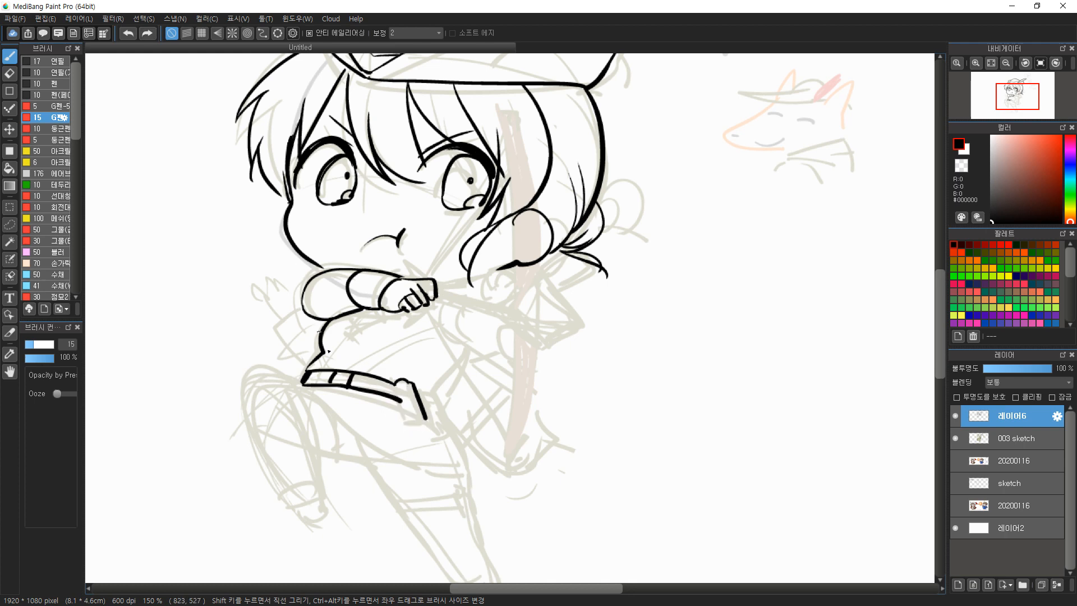
left_click_drag(397, 384, 425, 419)
left_click_drag(397, 385, 418, 425)
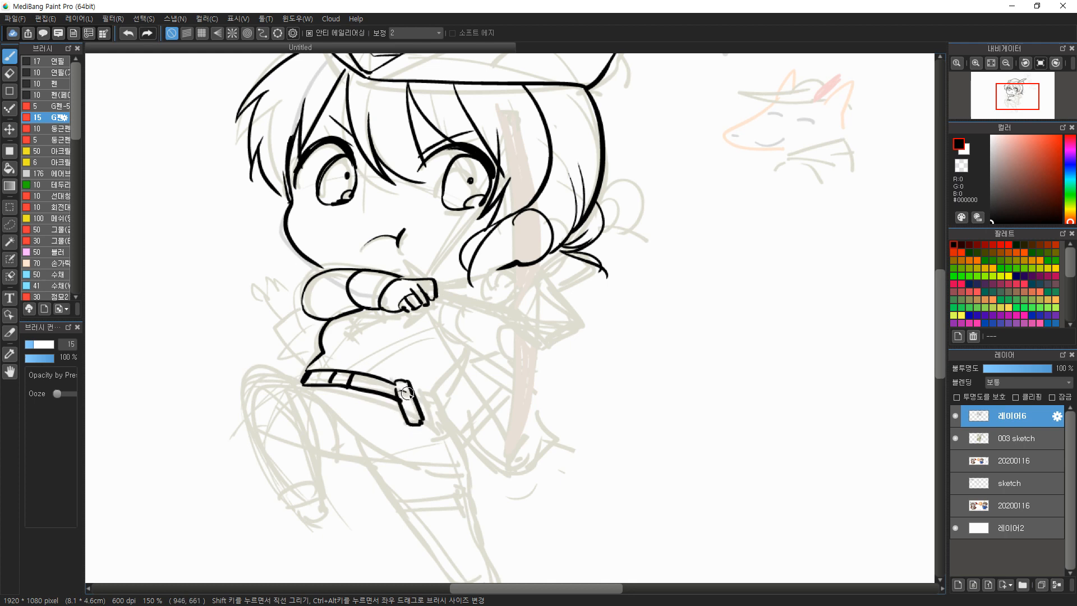
Ink a second belt pouch beside the first and add the fastening details on it
left_click_drag(396, 363, 444, 430)
key("ctrl+z")
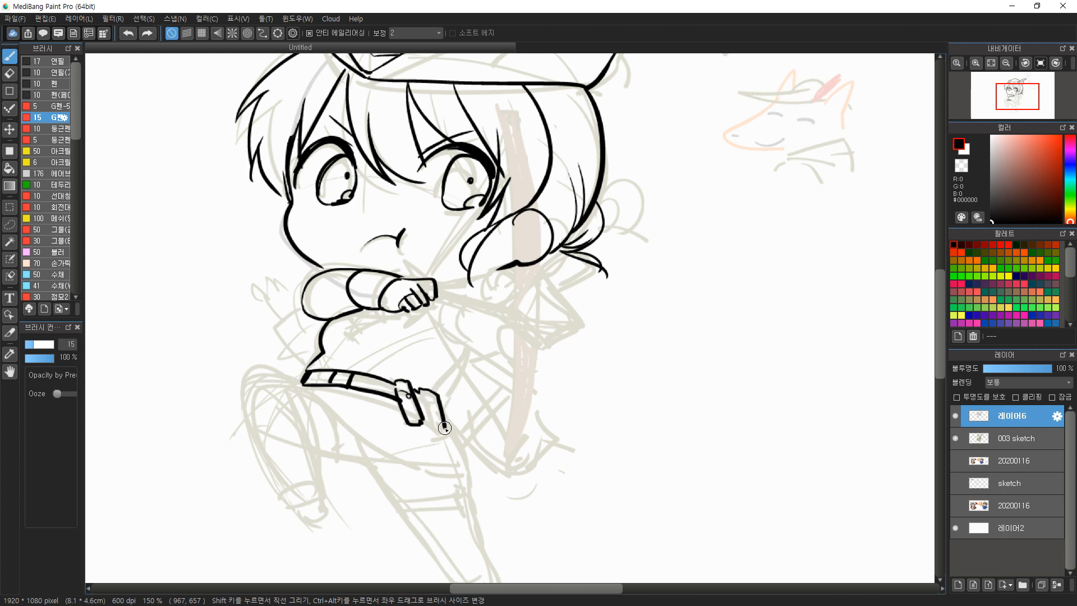
left_click_drag(421, 389, 433, 428)
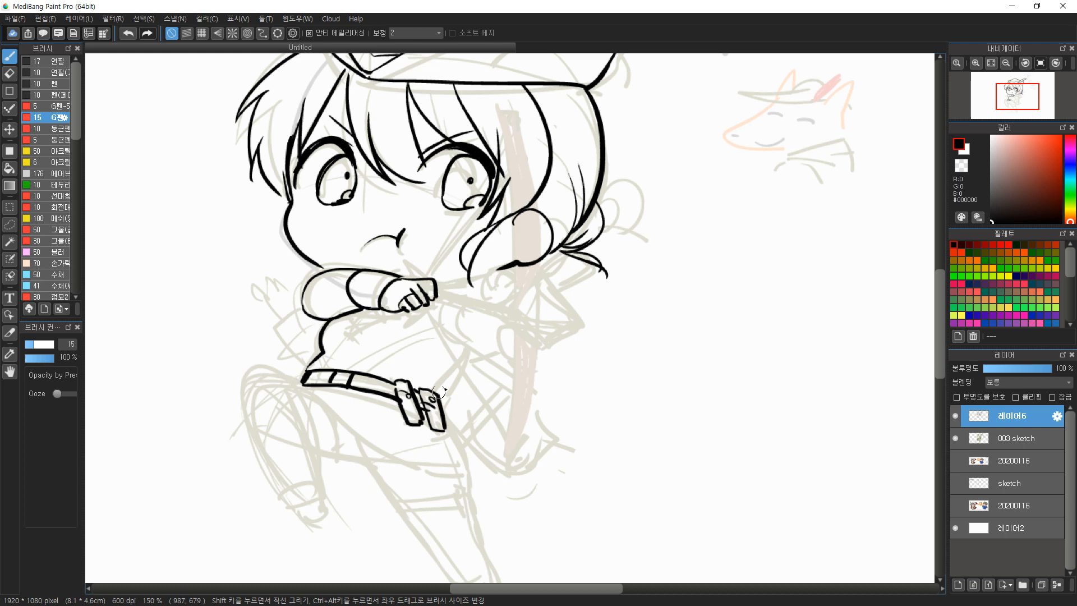
Ink the waist curve above the pouches and the tunic skirt's curved hem below the belt
left_click_drag(465, 349, 439, 388)
left_click_drag(287, 382, 380, 447)
key("ctrl+z")
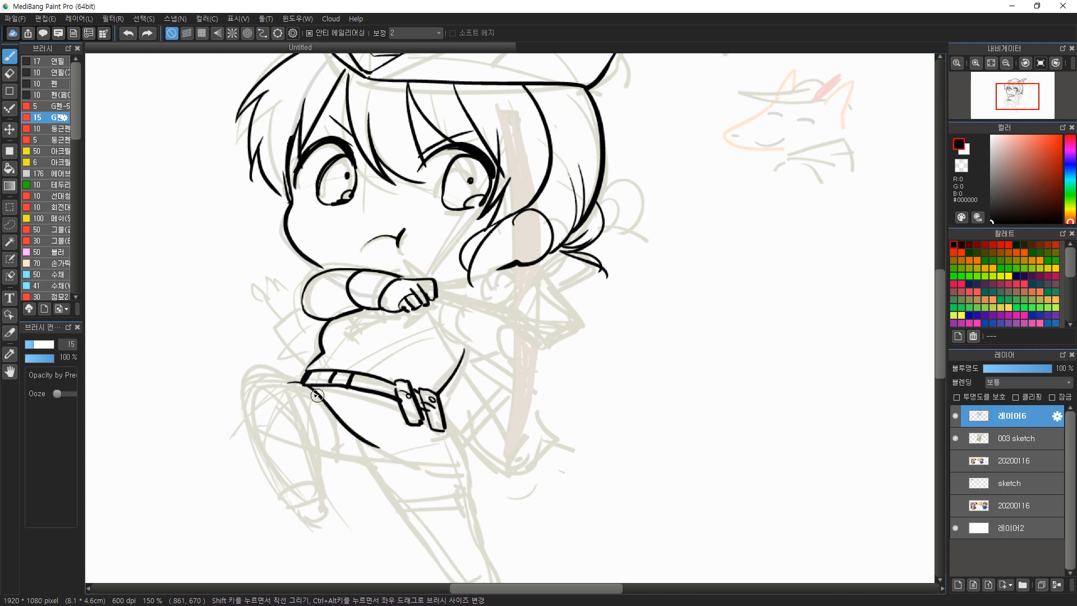
mouse_move(282, 373)
left_mouse_down()
mouse_move(371, 449)
mouse_move(440, 449)
mouse_move(470, 464)
left_mouse_up()
key("ctrl+z")
left_click_drag(348, 440, 465, 457)
Ink the raised bent leg from the knee down to its laced boot
left_click_drag(292, 377, 283, 485)
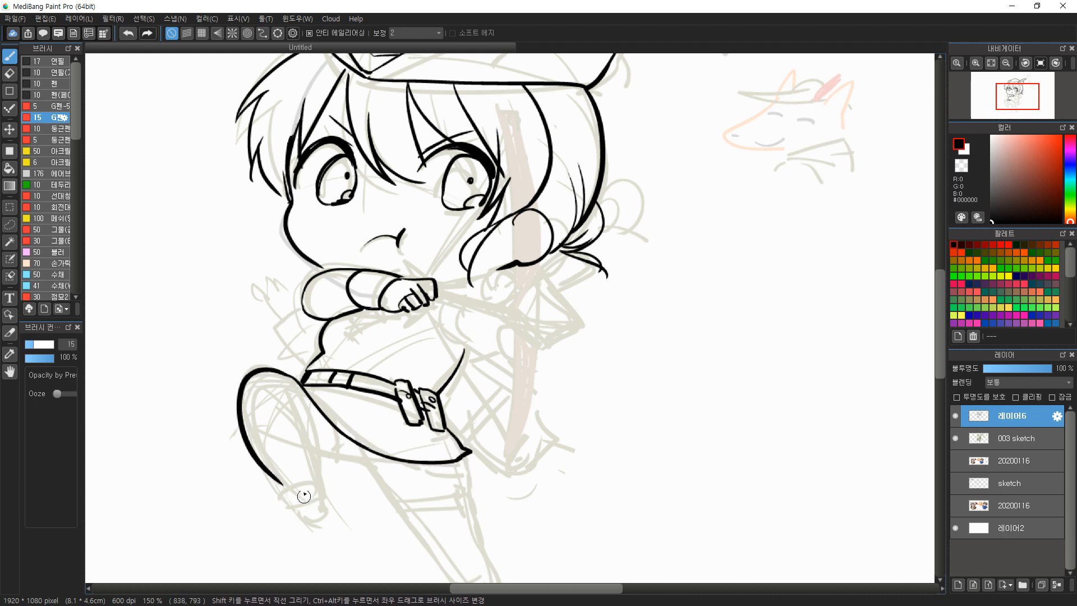
key("ctrl+z")
mouse_move(293, 384)
left_mouse_down()
mouse_move(244, 399)
mouse_move(284, 480)
mouse_move(310, 420)
mouse_move(325, 477)
mouse_move(319, 453)
mouse_move(300, 470)
left_mouse_up()
mouse_move(297, 467)
left_mouse_down()
mouse_move(296, 480)
mouse_move(308, 483)
left_mouse_up()
mouse_move(302, 483)
left_mouse_down()
mouse_move(275, 470)
mouse_move(313, 513)
mouse_move(331, 498)
mouse_move(324, 473)
mouse_move(332, 496)
left_mouse_up()
Ink the extended leg from the tunic hem down to its laced boot
mouse_move(370, 446)
left_mouse_down()
mouse_move(361, 355)
mouse_move(337, 366)
mouse_move(357, 375)
mouse_move(449, 501)
mouse_move(485, 489)
left_mouse_up()
mouse_move(448, 372)
left_mouse_down()
mouse_move(471, 487)
mouse_move(484, 494)
mouse_move(466, 440)
mouse_move(479, 495)
mouse_move(470, 471)
mouse_move(468, 494)
left_mouse_up()
key("ctrl+z")
key("e")
mouse_move(466, 490)
left_mouse_down()
mouse_move(475, 513)
mouse_move(462, 508)
mouse_move(485, 505)
left_mouse_up()
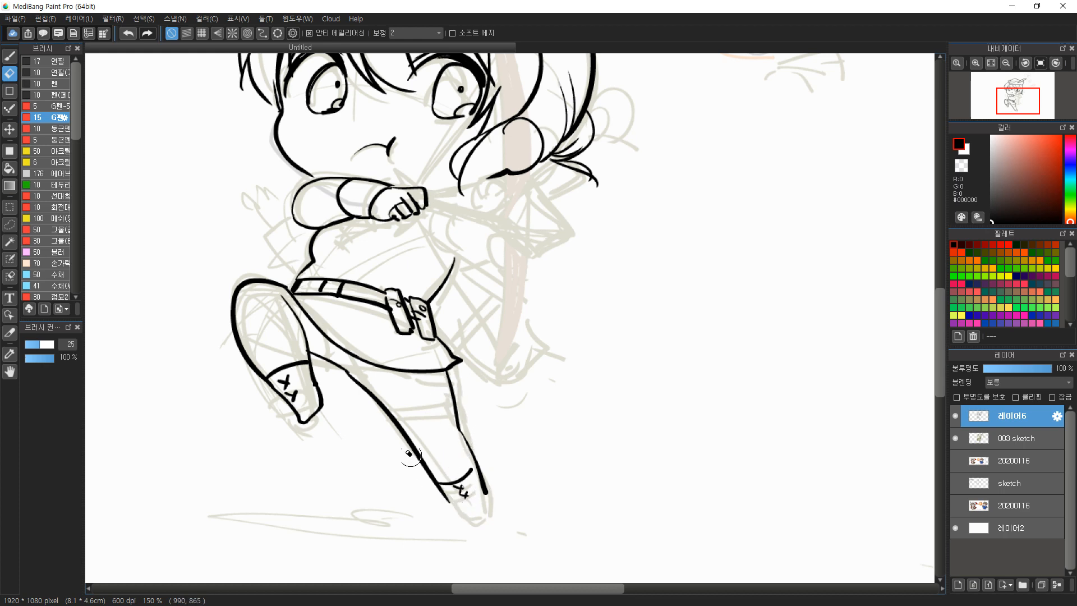
Erase the extended leg's lower lines and boot, and clean up the raised boot's edge
mouse_move(339, 377)
left_mouse_down()
mouse_move(452, 506)
mouse_move(382, 407)
mouse_move(442, 442)
mouse_move(454, 437)
mouse_move(437, 457)
mouse_move(486, 470)
left_mouse_up()
left_click_drag(364, 379, 336, 360)
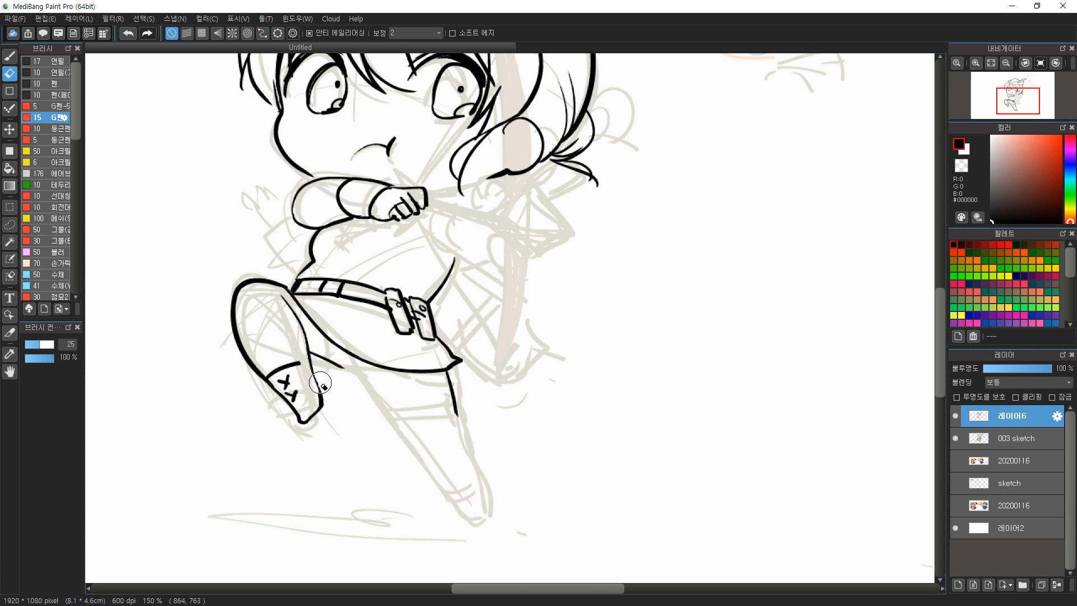
key("b")
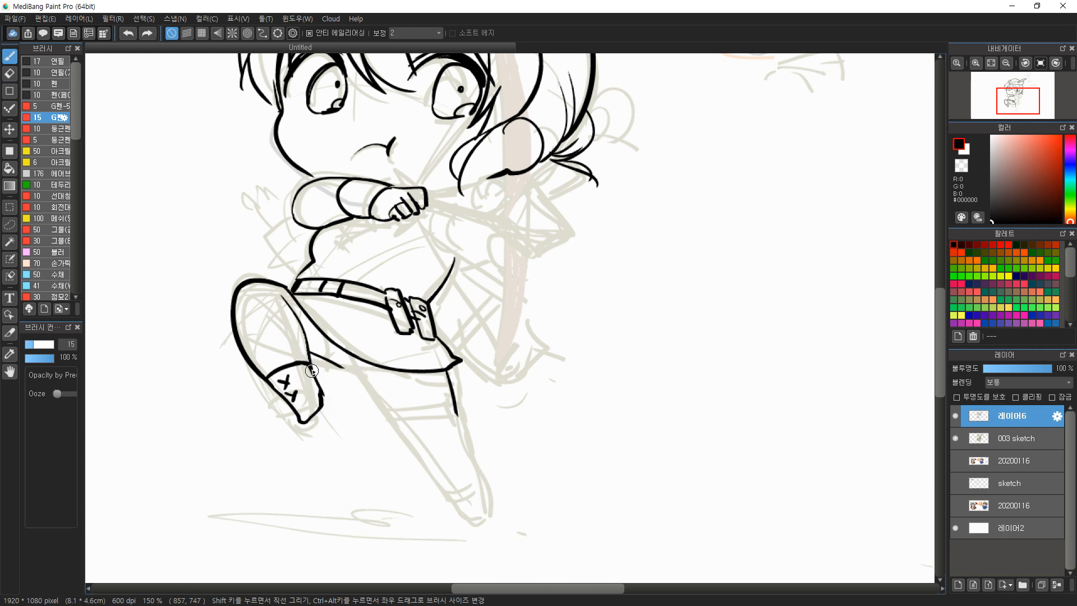
key("e")
mouse_move(327, 392)
left_mouse_down()
mouse_move(300, 410)
mouse_move(311, 409)
mouse_move(313, 375)
mouse_move(321, 399)
left_mouse_up()
key("b")
Re-ink the extended leg with a shorter shin and a smaller laced boot
left_click_drag(338, 363, 424, 458)
key("ctrl+z")
left_click_drag(333, 364, 448, 482)
mouse_move(458, 417)
left_mouse_down()
mouse_move(482, 485)
mouse_move(464, 502)
mouse_move(482, 492)
mouse_move(467, 458)
mouse_move(459, 487)
left_mouse_up()
Ink the crossed lacing on the chest below the sleeve and the curved armhole line beside the fist
mouse_move(351, 224)
left_mouse_down()
mouse_move(395, 222)
mouse_move(349, 247)
left_mouse_up()
left_click_drag(349, 237, 344, 247)
key("ctrl+z")
key("ctrl+z")
key("ctrl+z")
mouse_move(344, 247)
left_mouse_down()
mouse_move(384, 221)
mouse_move(355, 243)
left_mouse_up()
left_click_drag(340, 242, 343, 247)
mouse_move(394, 222)
left_mouse_down()
mouse_move(478, 219)
mouse_move(446, 199)
mouse_move(452, 253)
left_mouse_up()
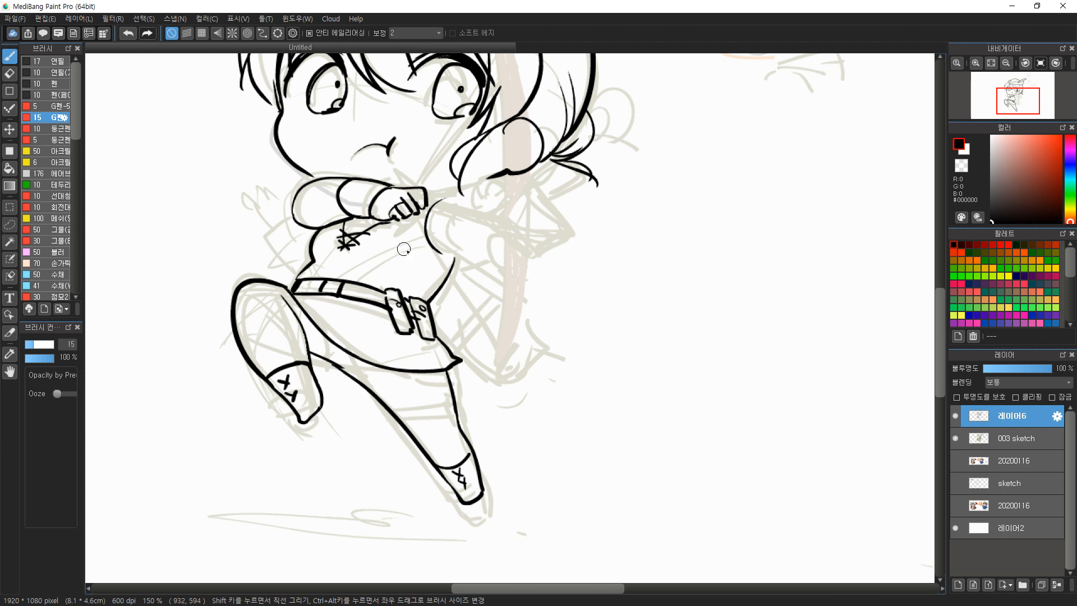
Ink fabric folds above the belt and second cuff lines on both boots
left_click_drag(338, 262, 350, 264)
left_click_drag(321, 268, 363, 271)
left_click_drag(261, 369, 306, 355)
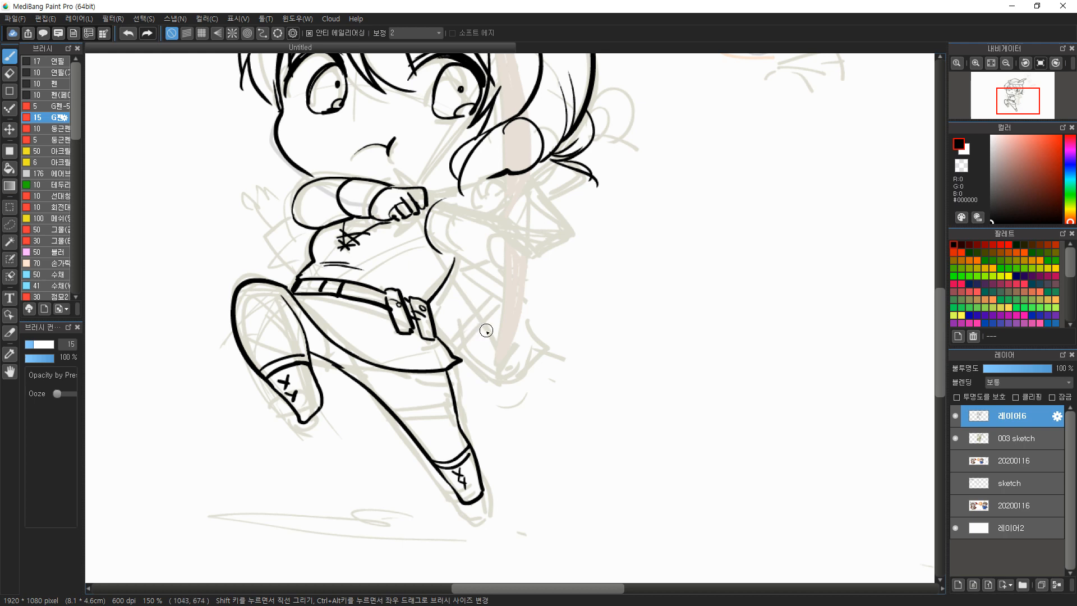
Ink the small rounded quiver with a dotted rim behind the archer's back
mouse_move(292, 223)
left_mouse_down()
mouse_move(275, 250)
mouse_move(299, 272)
mouse_move(271, 251)
mouse_move(294, 273)
mouse_move(285, 265)
mouse_move(304, 235)
left_mouse_up()
key("ctrl+z")
mouse_move(291, 272)
left_mouse_down()
mouse_move(298, 249)
mouse_move(279, 254)
mouse_move(280, 269)
mouse_move(266, 255)
mouse_move(286, 273)
mouse_move(268, 257)
mouse_move(296, 227)
mouse_move(280, 264)
mouse_move(303, 236)
mouse_move(284, 271)
mouse_move(307, 239)
left_mouse_up()
key("ctrl+z")
key("ctrl+z")
key("ctrl+z")
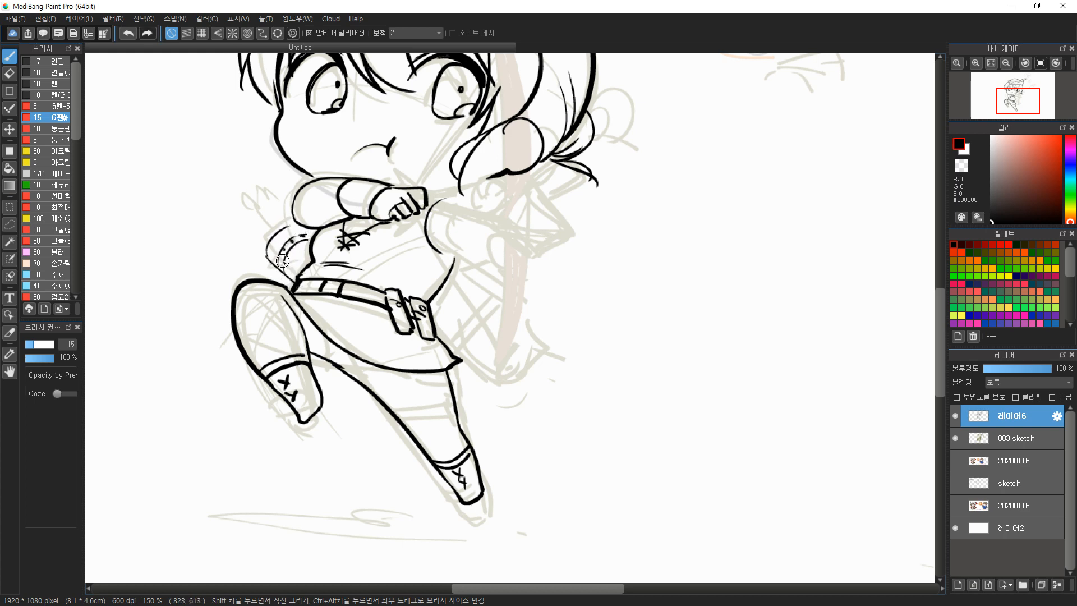
Ink the feathered arrows sticking out of the quiver
left_click_drag(268, 248, 222, 212)
mouse_move(222, 212)
left_mouse_down()
mouse_move(266, 238)
mouse_move(248, 206)
mouse_move(261, 219)
left_mouse_up()
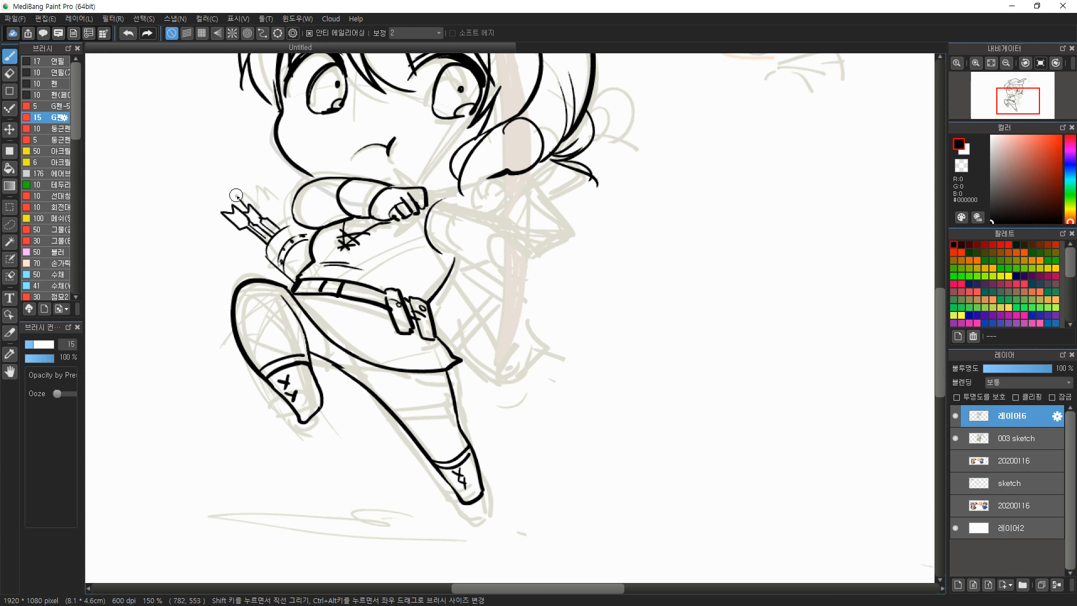
left_click_drag(251, 190, 270, 215)
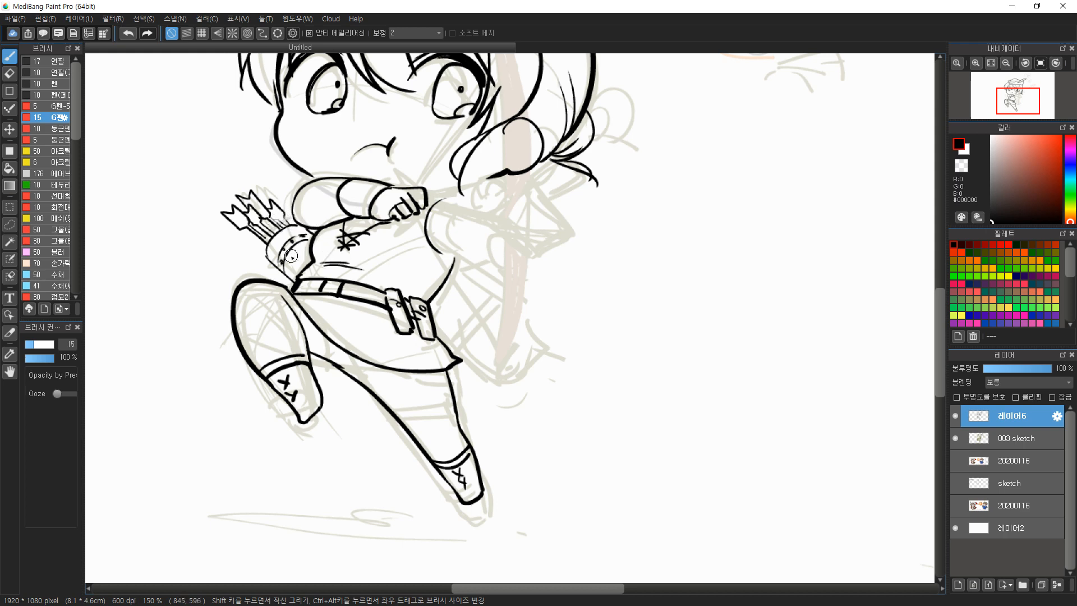
mouse_move(443, 288)
left_mouse_down()
mouse_move(505, 332)
mouse_move(498, 382)
left_mouse_up()
key("ctrl+z")
key("ctrl+z")
key("ctrl+z")
left_click_drag(316, 178, 321, 180)
left_click_drag(252, 230, 140, 290)
key("ctrl+z")
mouse_move(312, 176)
left_mouse_down()
mouse_move(242, 179)
mouse_move(101, 253)
mouse_move(170, 324)
left_mouse_up()
key("ctrl+z")
key("ctrl+z")
left_click_drag(135, 201, 222, 325)
key("ctrl+z")
left_click_drag(166, 190, 225, 330)
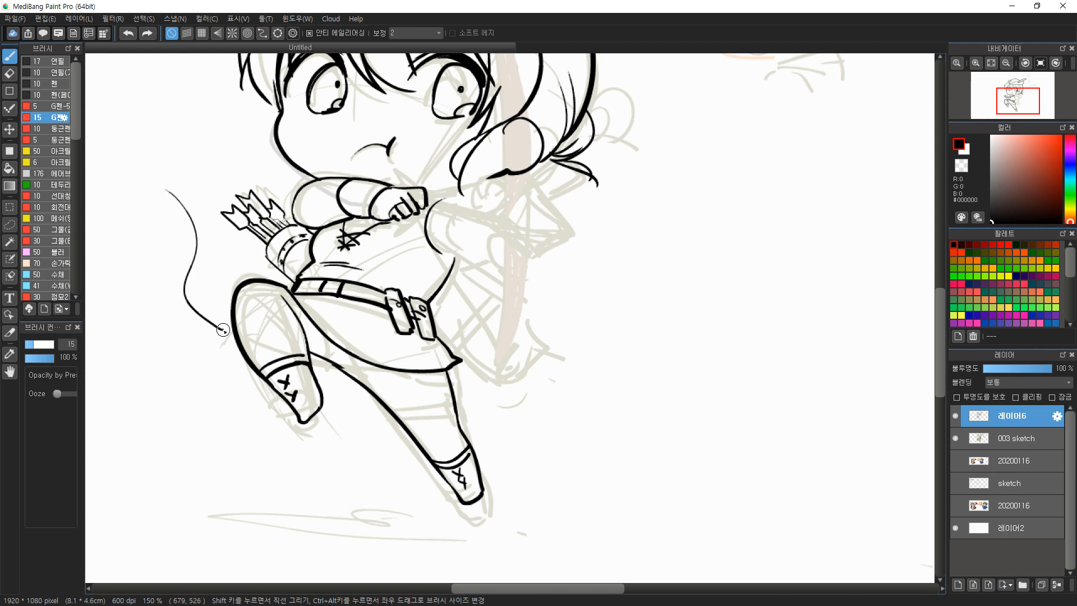
left_click_drag(167, 189, 273, 175)
key("ctrl+z")
key("ctrl+z")
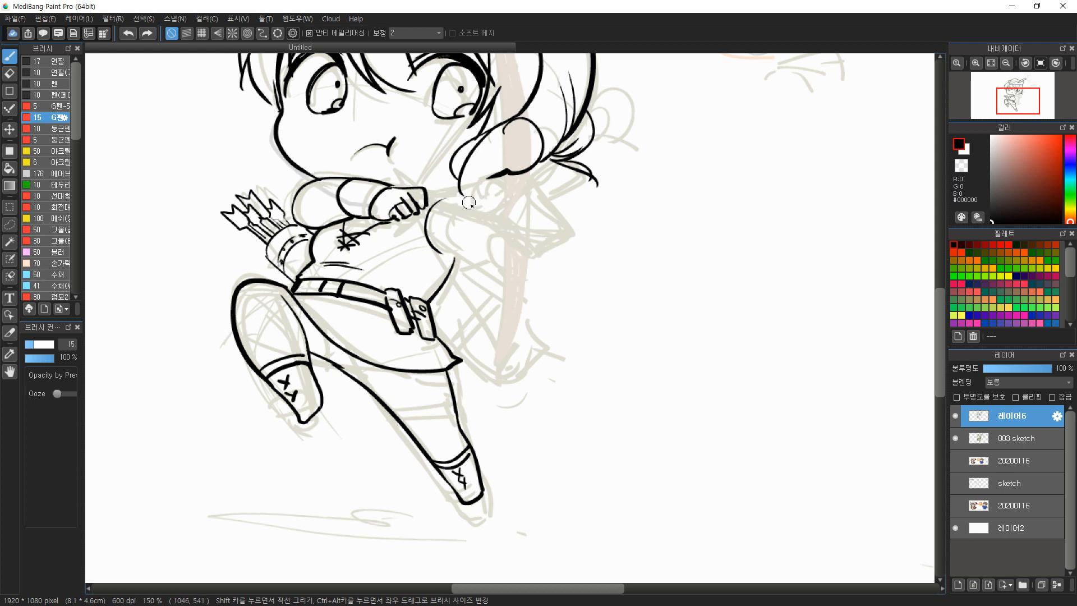
mouse_move(477, 208)
left_mouse_down()
mouse_move(484, 260)
mouse_move(515, 172)
mouse_move(515, 200)
mouse_move(496, 173)
left_mouse_up()
key("ctrl+z")
key("ctrl+z")
Erase the curved armhole line beside the fist
key("e")
key("b")
key("e")
mouse_move(444, 195)
left_mouse_down()
mouse_move(478, 217)
mouse_move(464, 251)
mouse_move(480, 266)
mouse_move(433, 253)
mouse_move(446, 200)
left_mouse_up()
left_click_drag(558, 204, 580, 264)
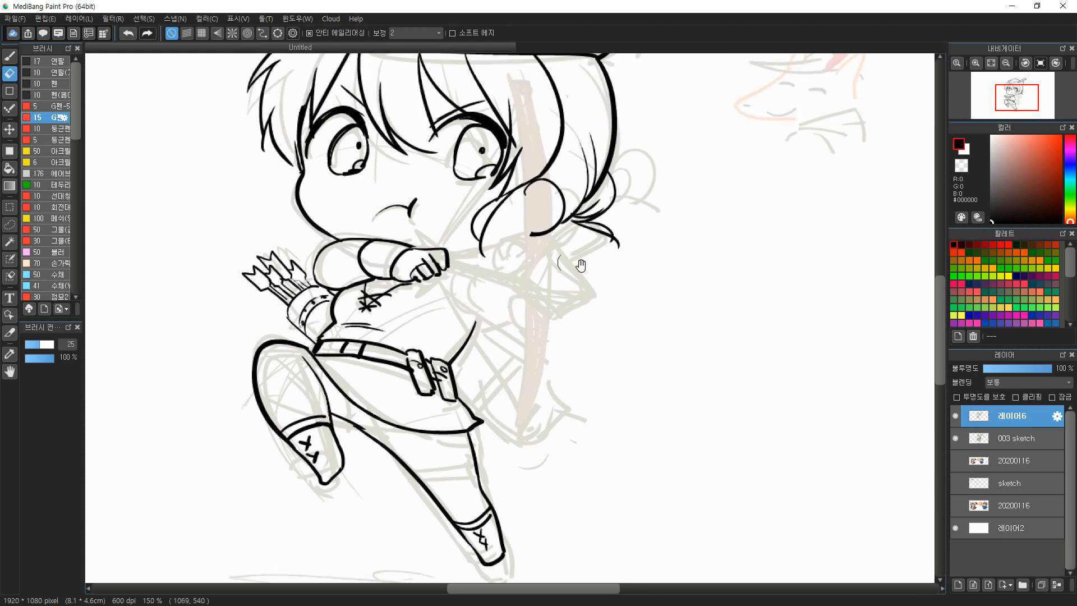
Lower the opacity of the 003 sketch layer and make 레이어6 the active layer again
left_click(1005, 438)
left_click_drag(988, 373, 986, 372)
left_click(1013, 418)
Mirror the canvas view horizontally and add a new layer above 레이어6
mouse_move(449, 290)
left_mouse_down()
mouse_move(455, 322)
mouse_move(389, 375)
mouse_move(384, 398)
left_mouse_up()
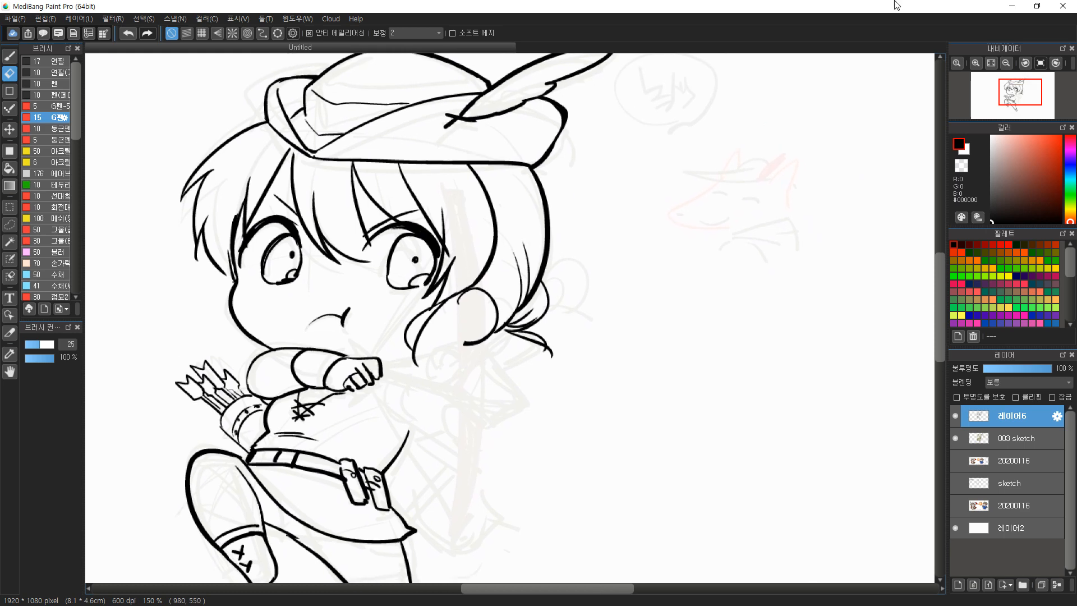
key("Down")
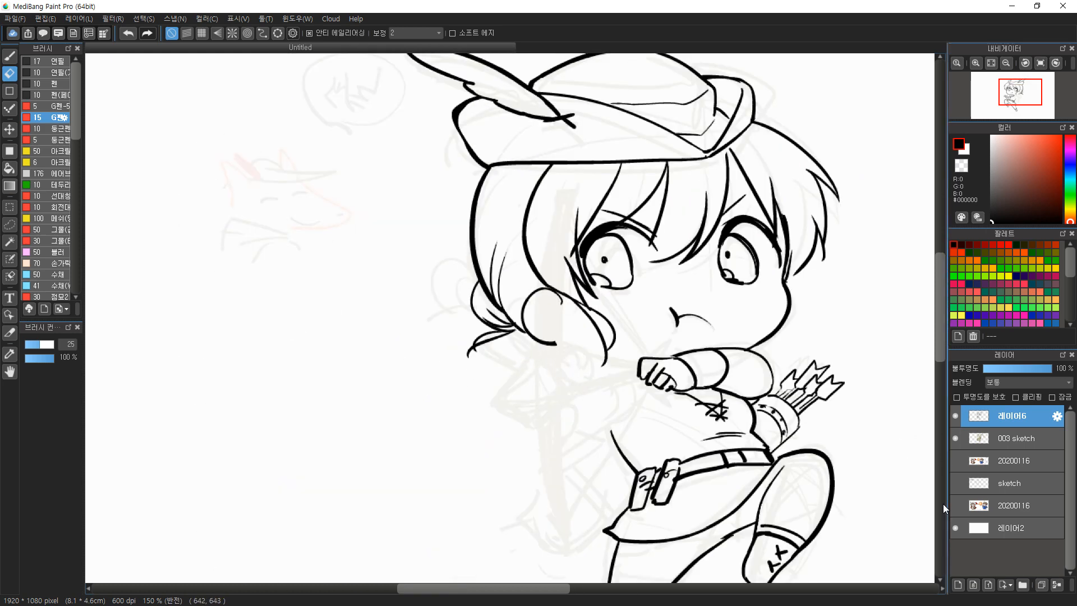
left_click(960, 584)
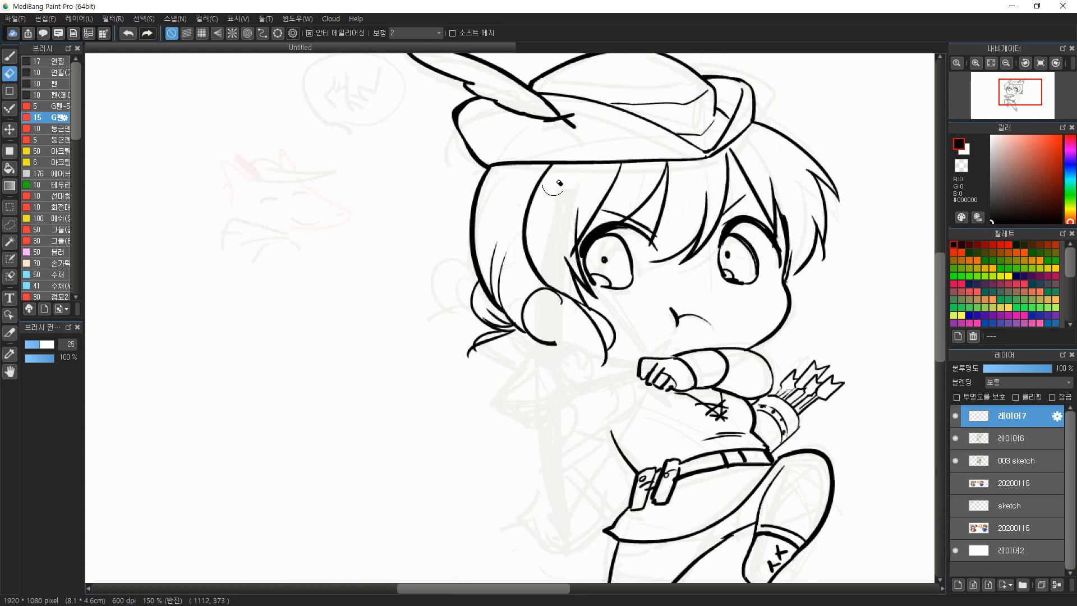
key("b")
left_click_drag(541, 362, 552, 200)
key("ctrl+z")
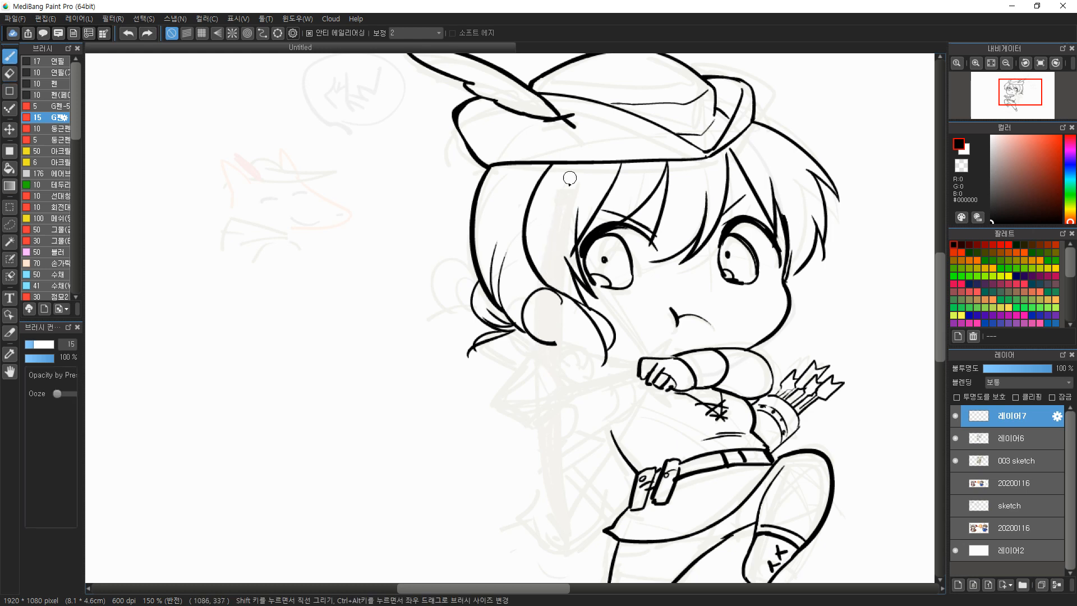
left_click_drag(546, 351, 588, 383)
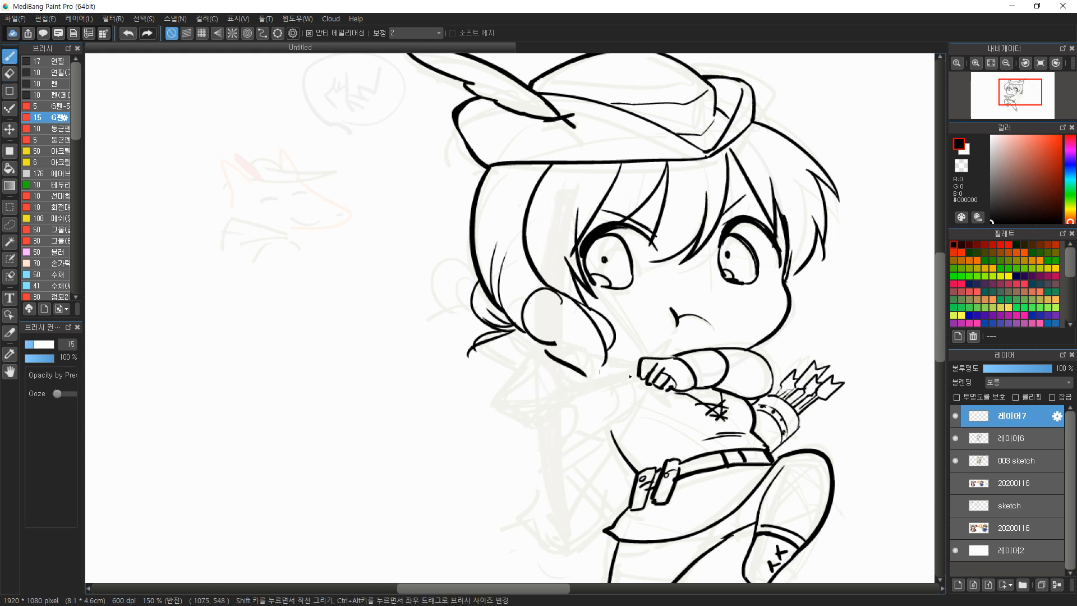
key("ctrl+z")
Ink the outer edges of the large pointed arrowhead in front of the archer on 레이어6
left_click(1015, 438)
left_click_drag(535, 359, 585, 386)
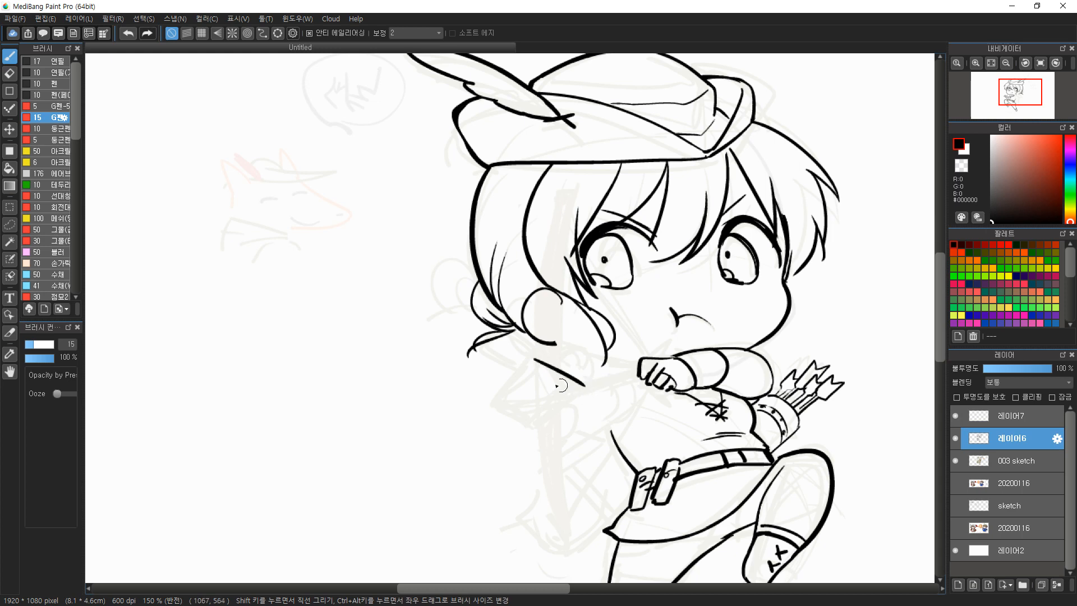
mouse_move(537, 361)
left_mouse_down()
mouse_move(491, 399)
mouse_move(533, 419)
left_mouse_up()
key("ctrl+z")
key("ctrl+z")
left_click_drag(547, 358, 581, 385)
mouse_move(489, 412)
left_mouse_down()
mouse_move(565, 404)
mouse_move(584, 387)
left_mouse_up()
mouse_move(547, 356)
left_mouse_down()
mouse_move(491, 410)
mouse_move(573, 423)
left_mouse_up()
key("e")
key("b")
mouse_move(484, 414)
left_mouse_down()
mouse_move(580, 419)
mouse_move(570, 419)
left_mouse_up()
key("ctrl+z")
key("ctrl+z")
Ink the arrow shaft from the arrowhead to the fist and the arrowhead's short rear edge
mouse_move(490, 411)
left_mouse_down()
mouse_move(574, 426)
mouse_move(585, 401)
mouse_move(668, 347)
left_mouse_up()
key("ctrl+z")
key("ctrl+z")
key("ctrl+z")
key("ctrl+z")
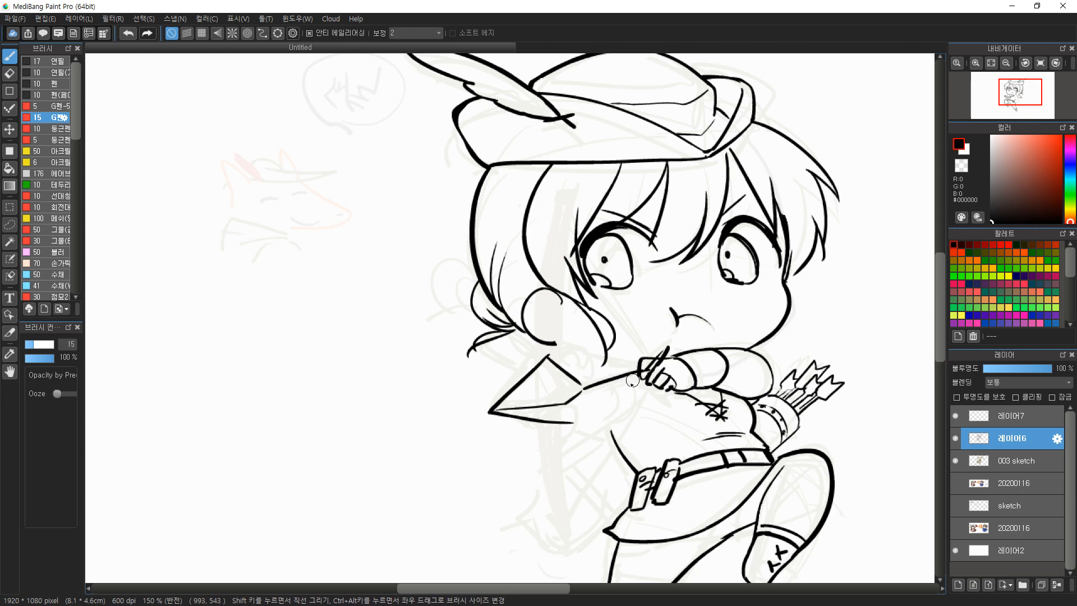
mouse_move(581, 394)
left_mouse_down()
mouse_move(654, 371)
mouse_move(558, 418)
left_mouse_up()
key("e")
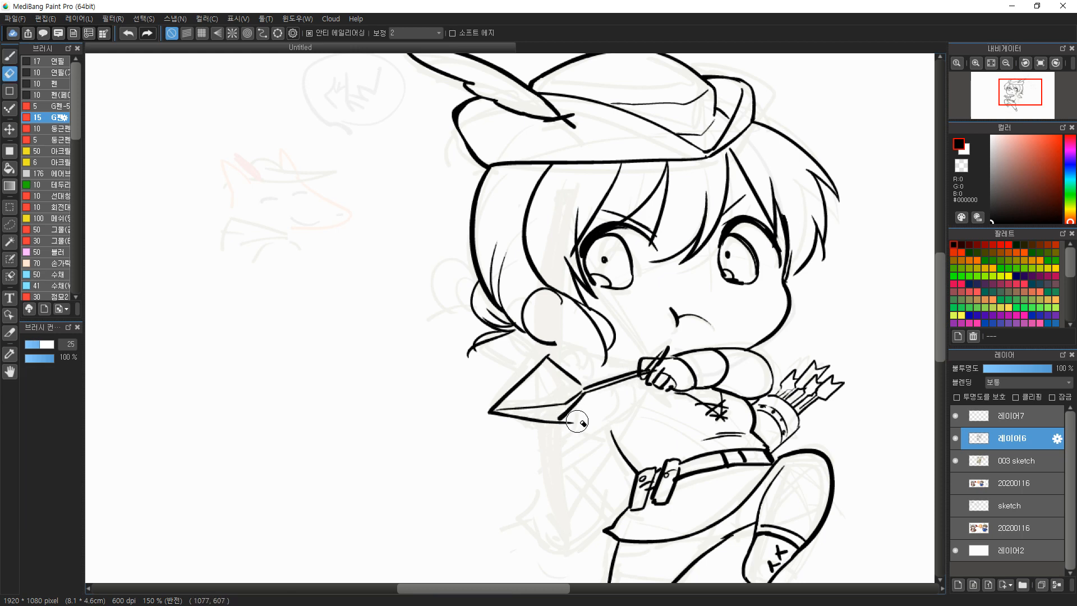
Complete the arrowhead with its lower edge and an inner facet ridge
key("b")
left_click_drag(507, 415, 561, 418)
key("ctrl+z")
left_click_drag(548, 358, 561, 417)
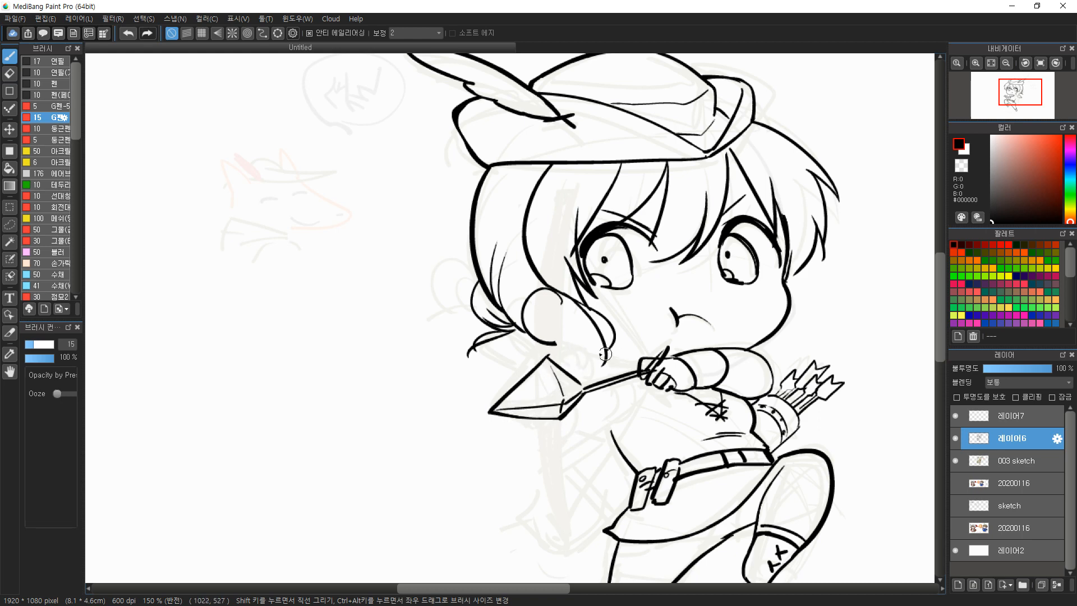
Ink the bow's curved upper limb with its angular tip on 레이어7, ending at the arrowhead
left_click(1010, 416)
mouse_move(531, 368)
left_mouse_down()
mouse_move(553, 247)
mouse_move(573, 207)
mouse_move(530, 365)
left_mouse_up()
key("ctrl+z")
left_click_drag(562, 203, 546, 343)
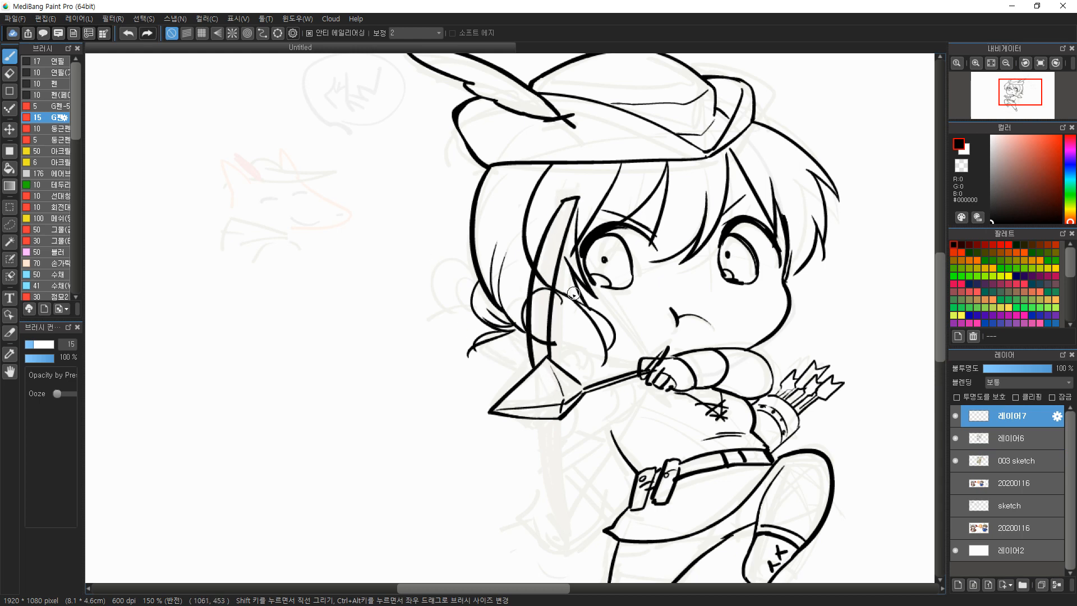
left_click_drag(566, 214, 653, 354)
key("ctrl+z")
key("ctrl+z")
key("ctrl+z")
left_click_drag(559, 197, 509, 393)
key("ctrl+z")
mouse_move(553, 191)
left_mouse_down()
mouse_move(572, 187)
mouse_move(524, 379)
left_mouse_up()
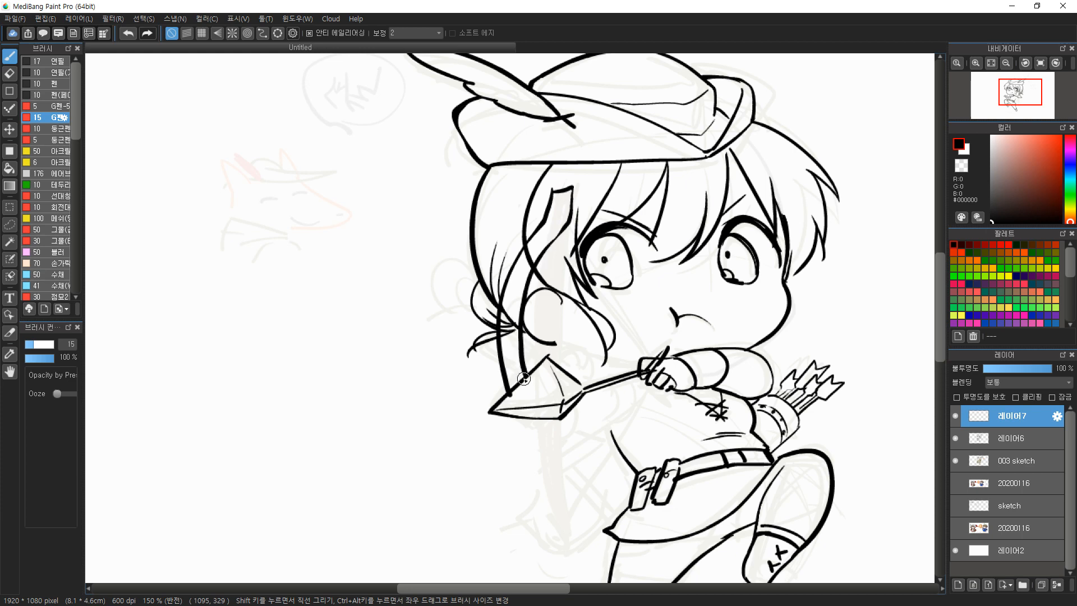
Ink the bow's lower limb and tip, curving from below the arrowhead toward the belt pouches
left_click_drag(545, 435, 584, 509)
mouse_move(505, 416)
left_mouse_down()
mouse_move(582, 525)
mouse_move(596, 532)
mouse_move(599, 508)
left_mouse_up()
key("e")
key("b")
key("ctrl+z")
key("e")
mouse_move(542, 418)
left_mouse_down()
mouse_move(498, 414)
mouse_move(524, 424)
mouse_move(500, 448)
mouse_move(512, 473)
mouse_move(567, 495)
mouse_move(593, 529)
left_mouse_up()
key("b")
left_click_drag(513, 419, 564, 471)
key("ctrl+z")
mouse_move(507, 412)
left_mouse_down()
mouse_move(562, 479)
mouse_move(584, 473)
mouse_move(578, 490)
mouse_move(603, 507)
mouse_move(587, 473)
mouse_move(514, 411)
left_mouse_up()
key("ctrl+z")
Ink the bowstring from both bow tips to the fist
key("e")
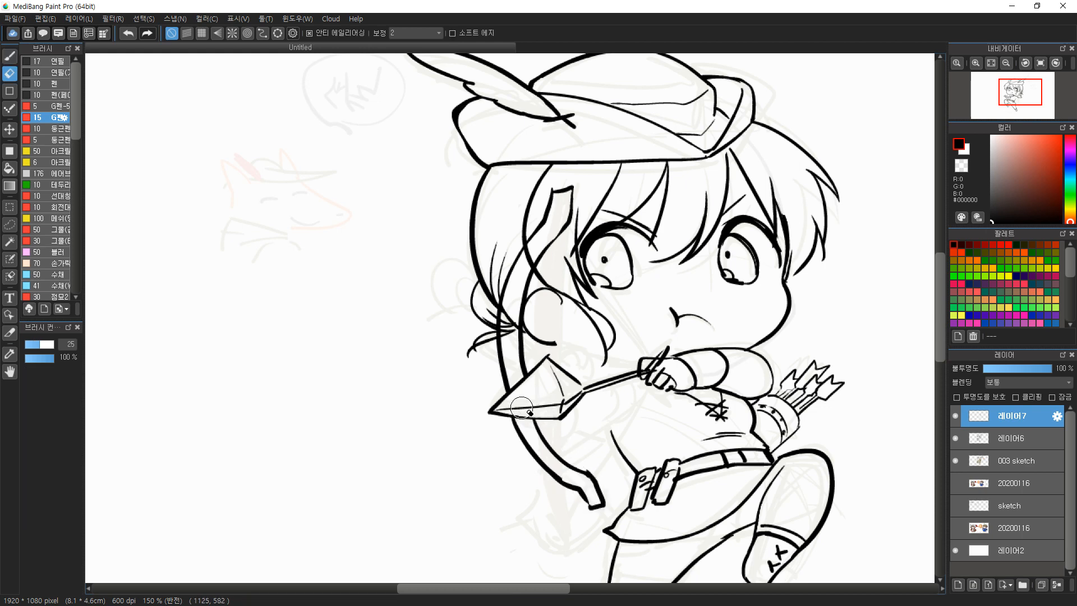
key("b")
mouse_move(561, 221)
left_mouse_down()
mouse_move(632, 362)
mouse_move(594, 490)
left_mouse_up()
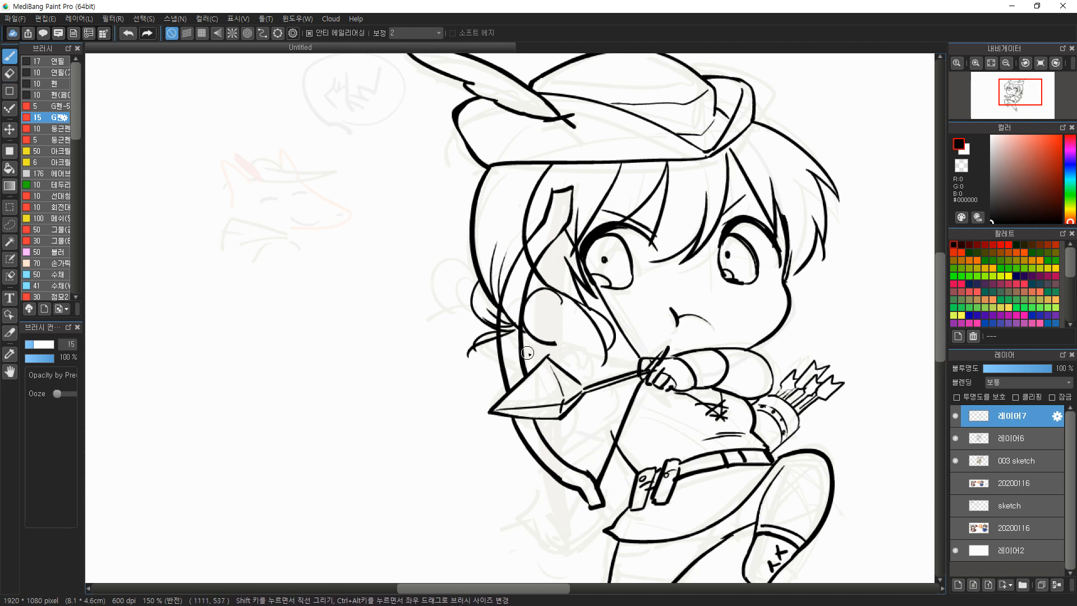
On 레이어6, erase overlapping hair lines behind the bow and ink the hand gripping it
key("e")
left_click_drag(531, 326, 533, 336)
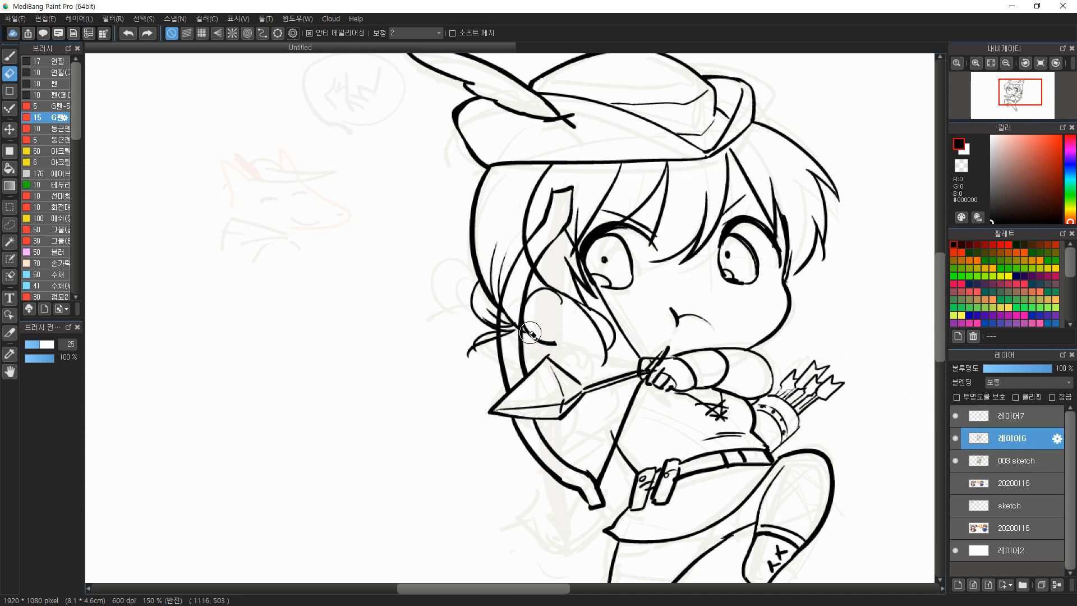
mouse_move(530, 333)
left_mouse_down()
mouse_move(540, 364)
mouse_move(438, 399)
mouse_move(494, 393)
mouse_move(501, 434)
mouse_move(539, 420)
mouse_move(533, 441)
mouse_move(508, 430)
mouse_move(538, 431)
left_mouse_up()
key("b")
key("e")
Erase the bow limb lines on 레이어7 where they cross the gripping hand
left_click(1047, 465)
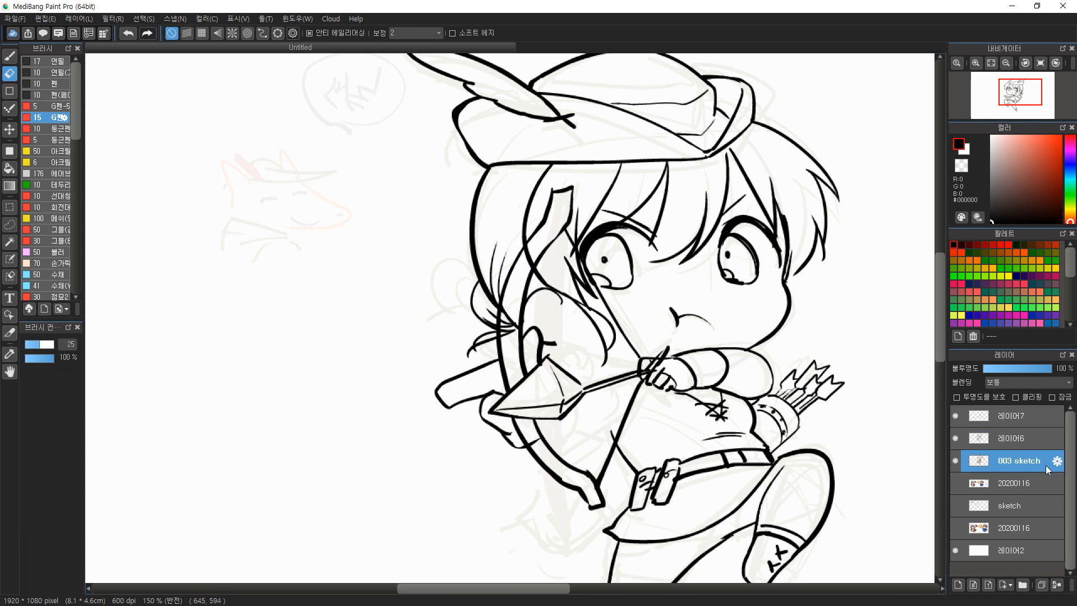
left_click(1016, 415)
mouse_move(501, 424)
left_mouse_down()
mouse_move(532, 436)
mouse_move(539, 427)
left_mouse_up()
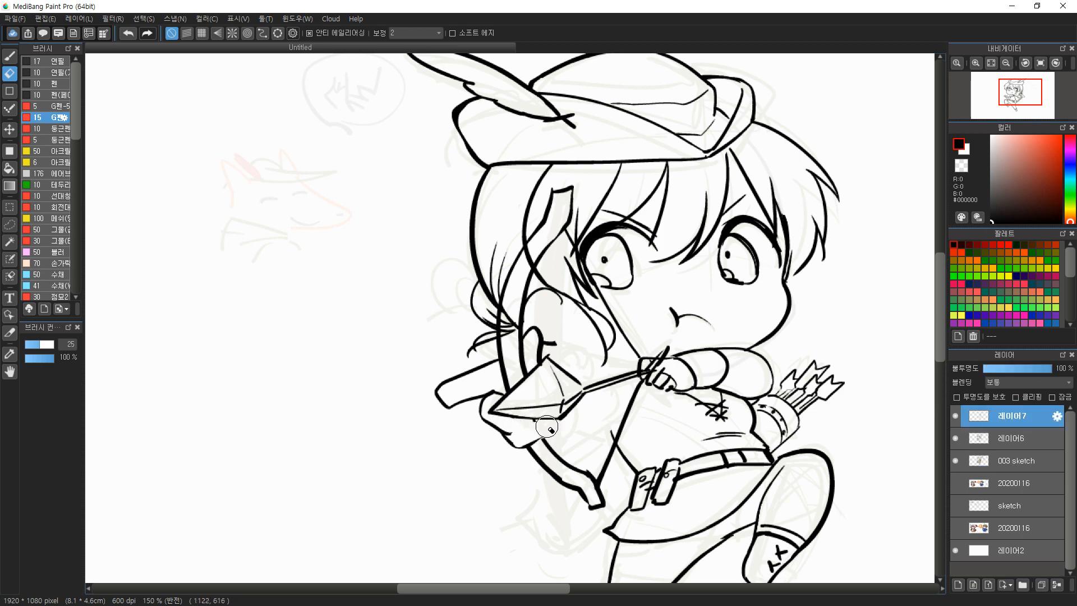
Ink the finger contours on the underside of the gripping hand on 레이어6
left_click(979, 438)
key("b")
left_click_drag(505, 435, 541, 423)
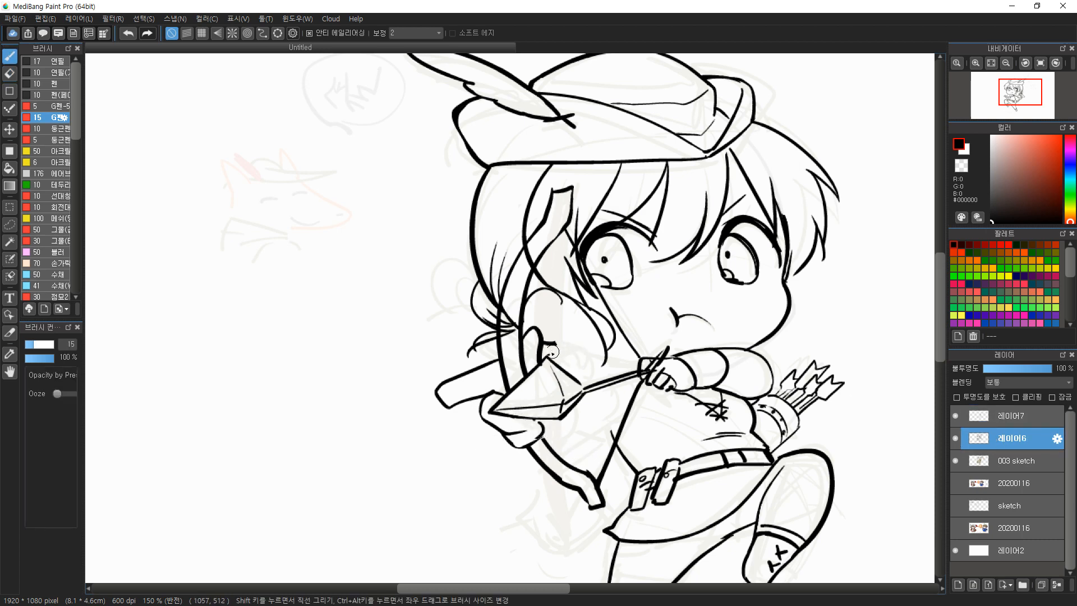
Ink the extended arm and sleeve lines behind the arrow, between the fist and the gripping hand
left_click_drag(552, 341, 630, 366)
mouse_move(545, 358)
left_mouse_down()
mouse_move(571, 377)
mouse_move(572, 352)
left_mouse_up()
mouse_move(579, 400)
left_mouse_down()
mouse_move(542, 432)
mouse_move(588, 405)
mouse_move(579, 404)
mouse_move(625, 396)
mouse_move(628, 410)
mouse_move(601, 400)
mouse_move(608, 478)
mouse_move(597, 437)
left_mouse_up()
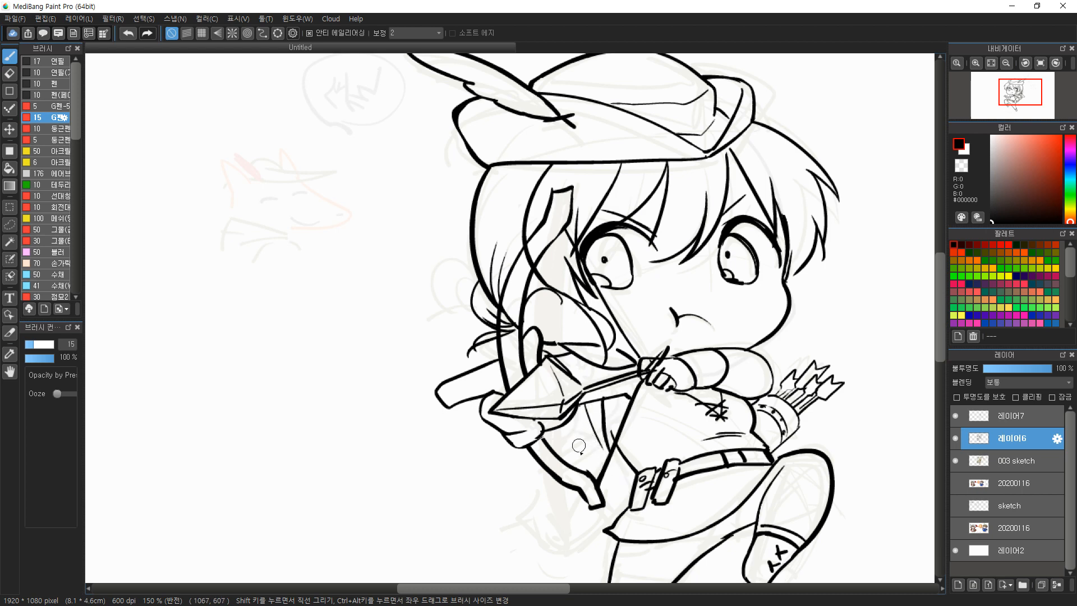
Restore the unmirrored view and erase the bow's lower limb and lower string on 레이어7
key("h")
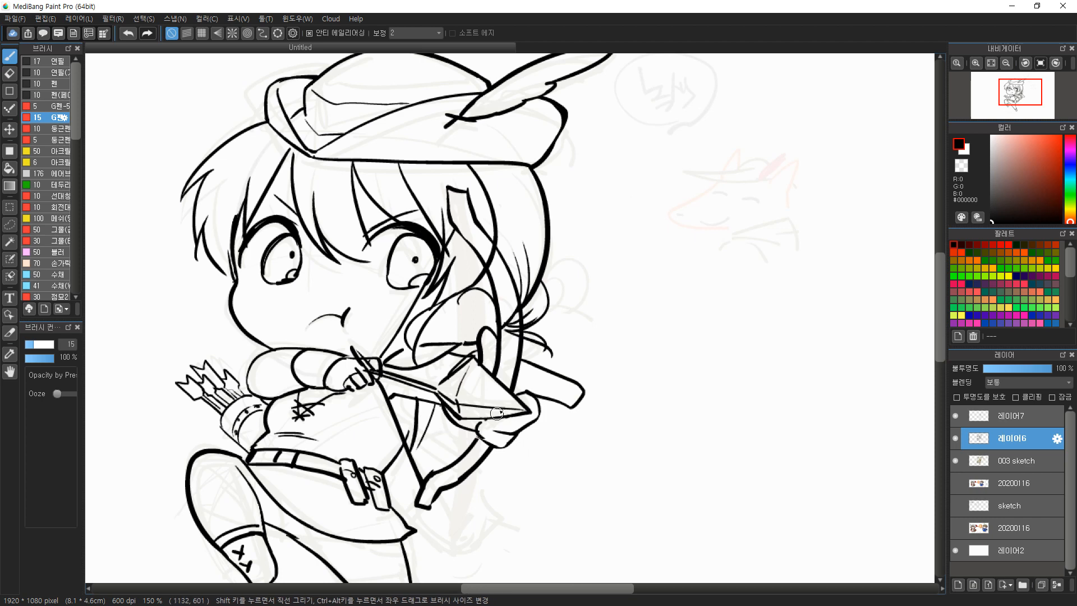
left_click_drag(438, 437, 526, 405)
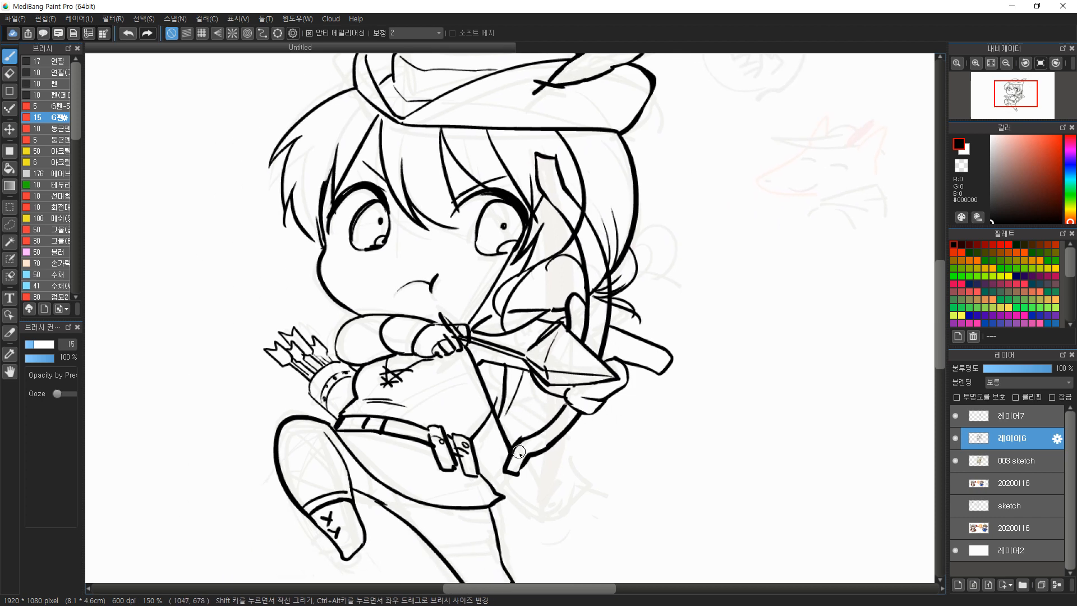
key("e")
left_click(1034, 421)
mouse_move(495, 465)
left_mouse_down()
mouse_move(515, 476)
mouse_move(518, 446)
mouse_move(527, 476)
left_mouse_up()
key("b")
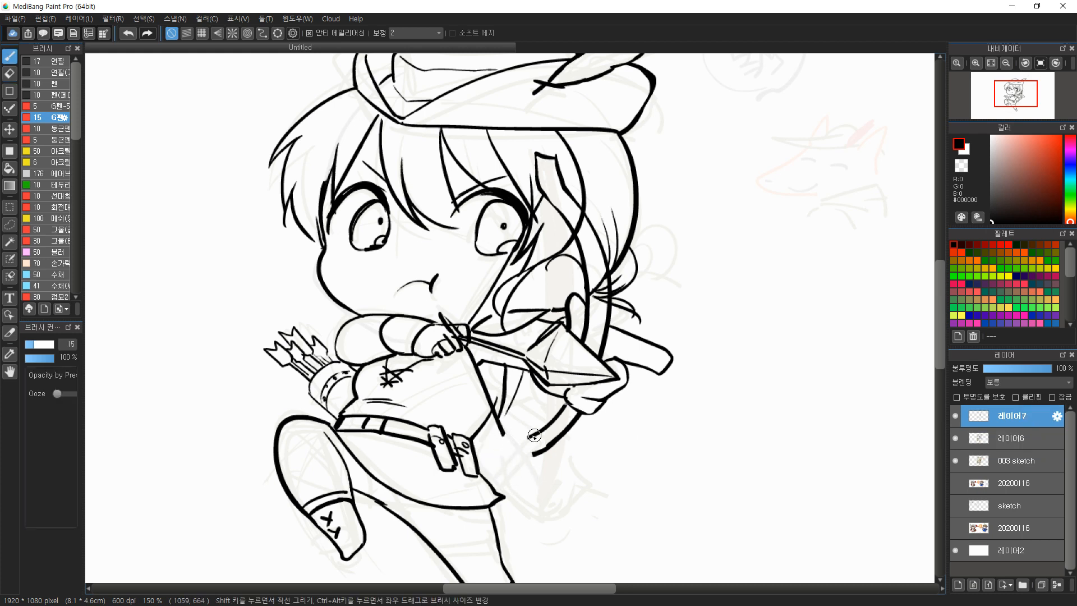
key("e")
left_click_drag(502, 430, 464, 350)
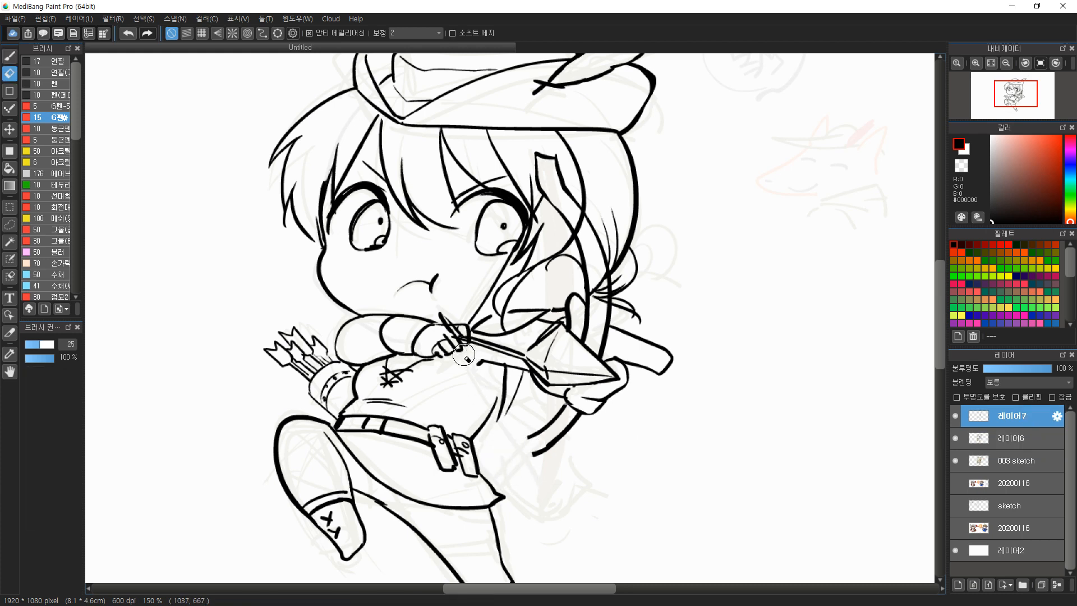
key("b")
key("e")
mouse_move(564, 409)
left_mouse_down()
mouse_move(516, 446)
mouse_move(532, 457)
mouse_move(507, 471)
left_mouse_up()
Redraw the bow's lower limb as a smoother curve with its tip near the skirt corner
key("b")
key("ctrl+z")
key("ctrl+z")
mouse_move(568, 398)
left_mouse_down()
mouse_move(501, 474)
mouse_move(521, 497)
left_mouse_up()
left_click_drag(583, 414, 507, 499)
key("ctrl+z")
mouse_move(581, 414)
left_mouse_down()
mouse_move(509, 494)
mouse_move(517, 502)
left_mouse_up()
key("e")
Redraw the lower bowstring from the fist to the new lower bow tip
key("b")
left_click_drag(464, 348, 502, 475)
key("ctrl+z")
left_click_drag(464, 352, 506, 480)
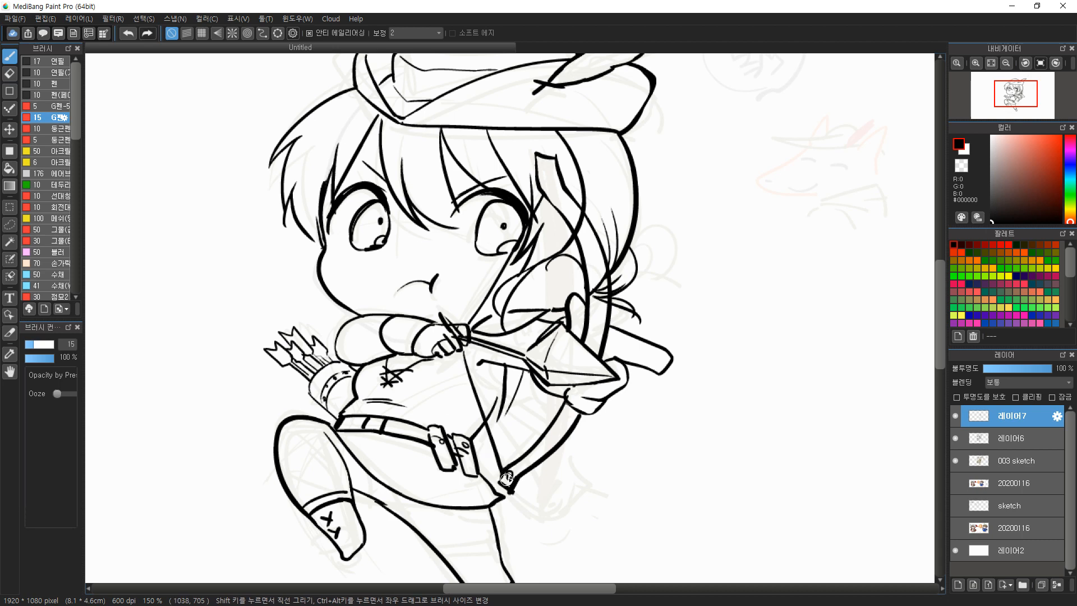
Ink a small round peg on each bow tip
key("ctrl+z")
left_click_drag(550, 177, 551, 176)
key("e")
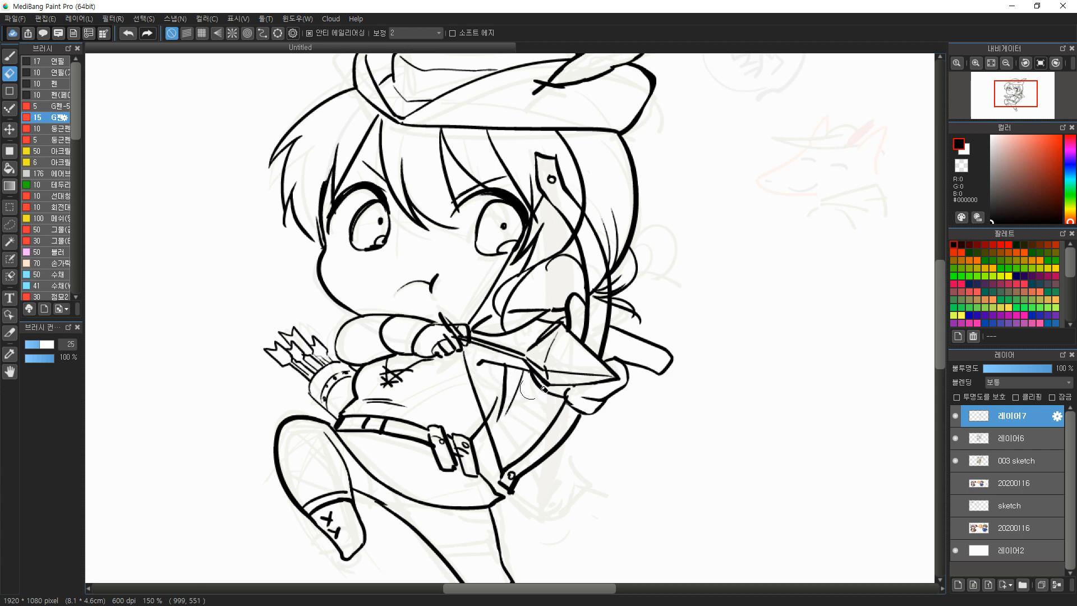
On 레이어6, erase the arm lines below the arrow and part of the upper sleeve line
left_click(1035, 441)
mouse_move(484, 367)
left_mouse_down()
mouse_move(502, 409)
mouse_move(526, 381)
left_mouse_up()
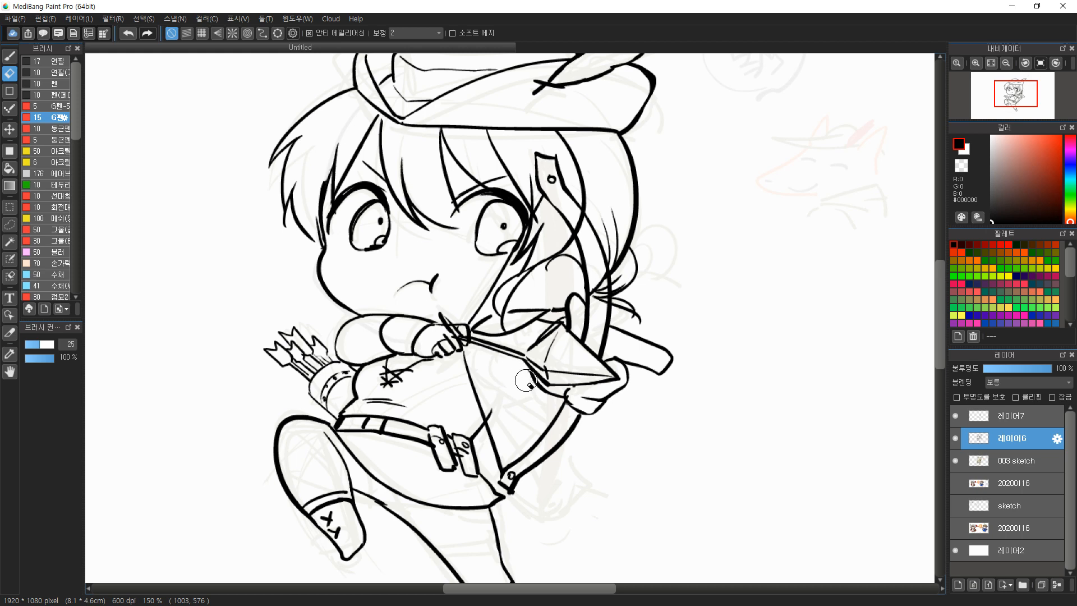
left_click_drag(514, 307, 541, 306)
Redraw the extended arm's upper sleeve line and ink curved inner lines in the ear-shaped loop above it
key("b")
mouse_move(471, 325)
left_mouse_down()
mouse_move(510, 309)
mouse_move(497, 309)
left_mouse_up()
key("ctrl+z")
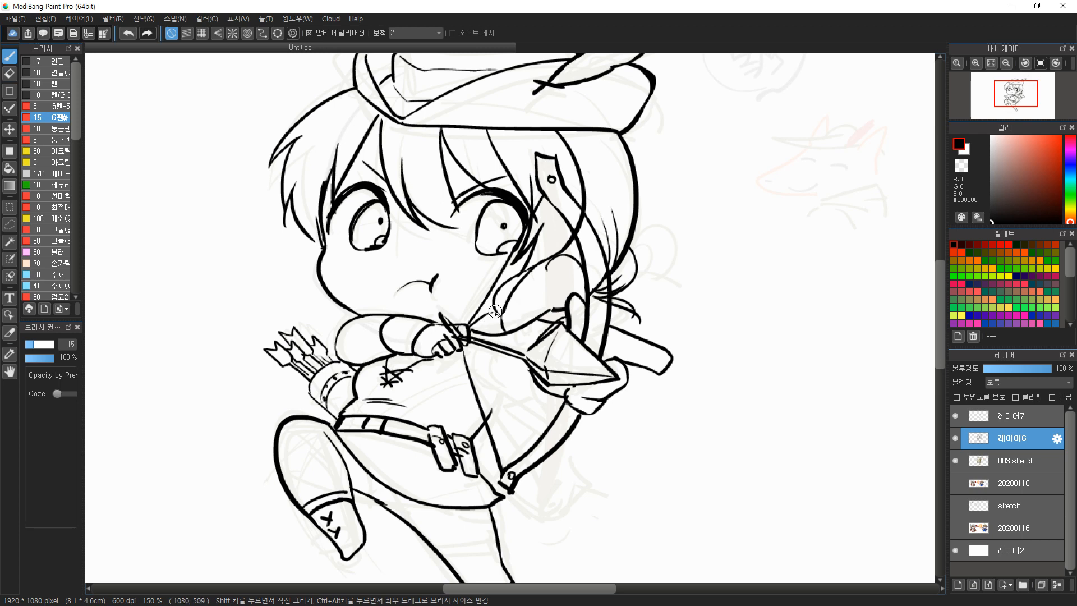
key("ctrl+z")
left_click_drag(502, 306, 562, 307)
key("e")
key("b")
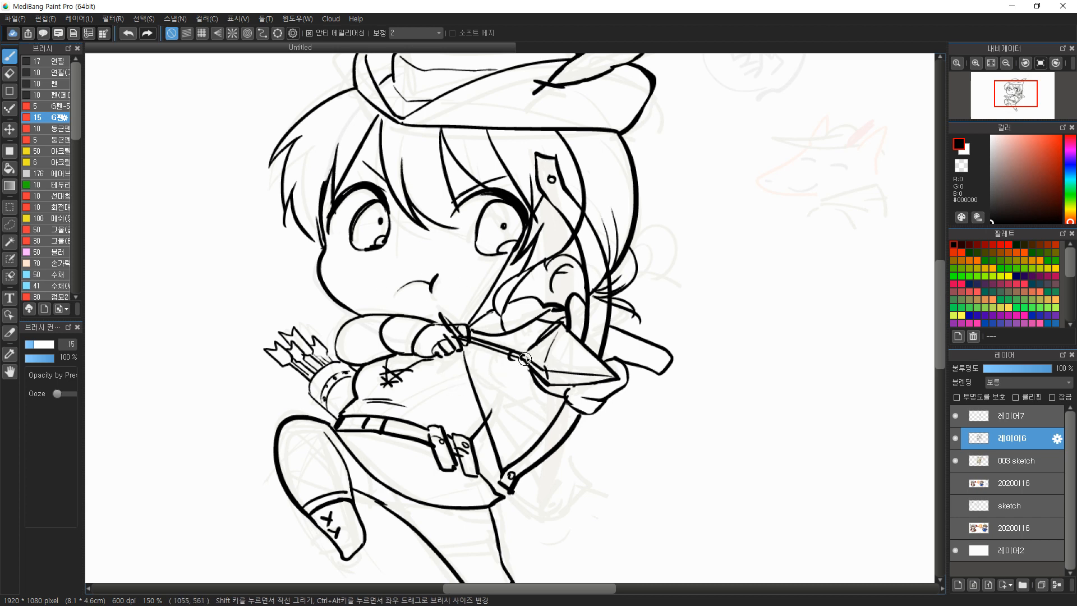
key("ctrl+z")
key("ctrl+z")
Ink short marks on the arrow shaft near the arrowhead
left_click_drag(514, 352, 522, 354)
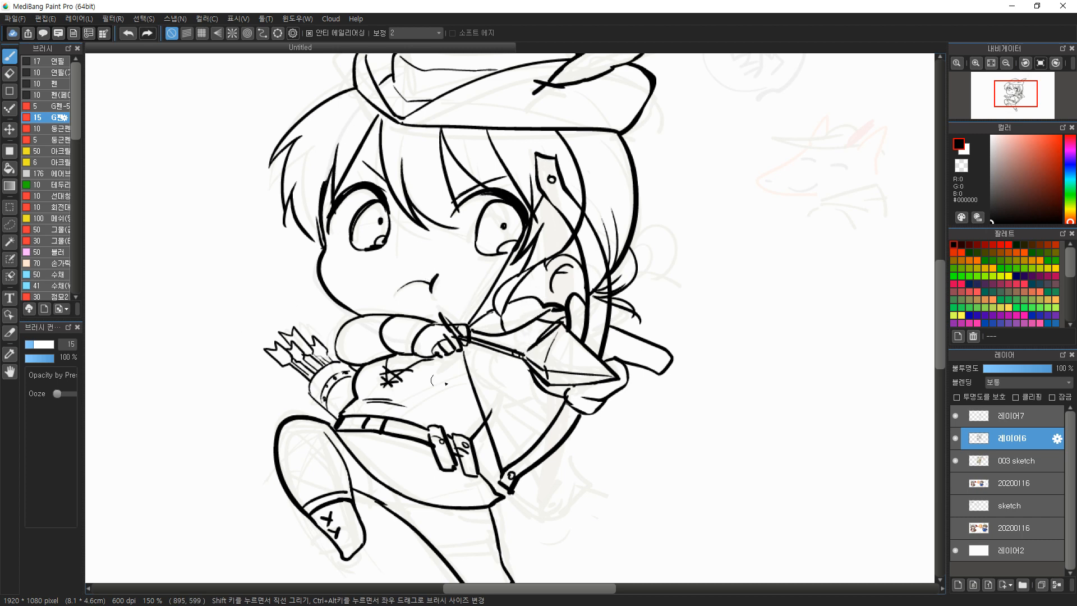
mouse_move(488, 352)
left_mouse_down()
mouse_move(506, 371)
mouse_move(531, 376)
left_mouse_up()
key("ctrl+z")
key("e")
key("b")
key("e")
key("b")
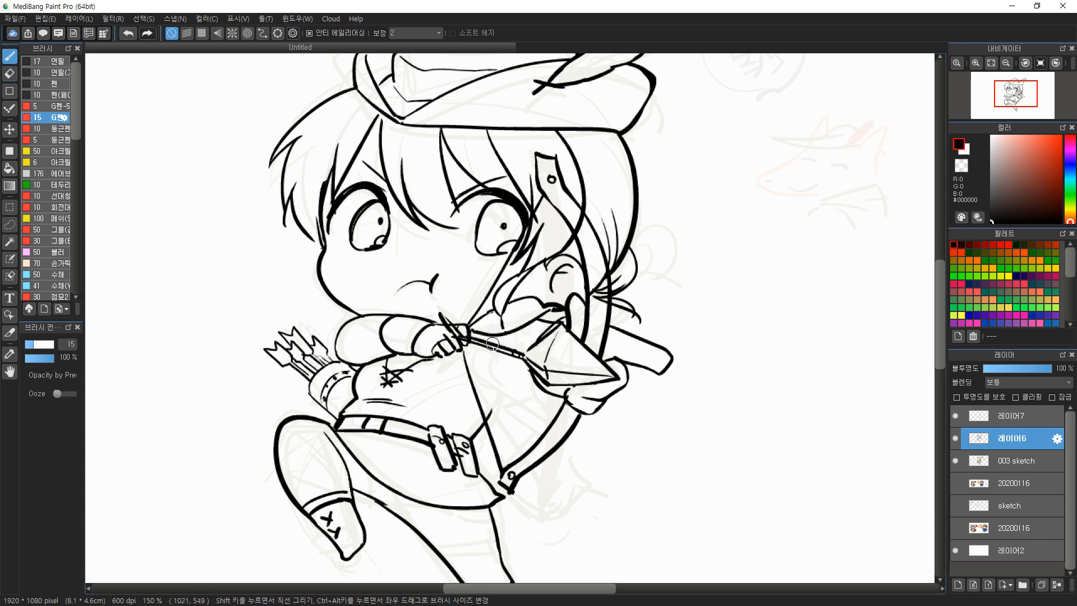
Ink the curved sleeve edge on the torso below the arrow shaft
mouse_move(508, 365)
left_mouse_down()
mouse_move(530, 375)
mouse_move(486, 416)
mouse_move(503, 386)
mouse_move(483, 422)
left_mouse_up()
key("ctrl+z")
mouse_move(453, 356)
left_mouse_down()
mouse_move(490, 419)
mouse_move(500, 403)
left_mouse_up()
key("ctrl+z")
left_click_drag(470, 349, 506, 387)
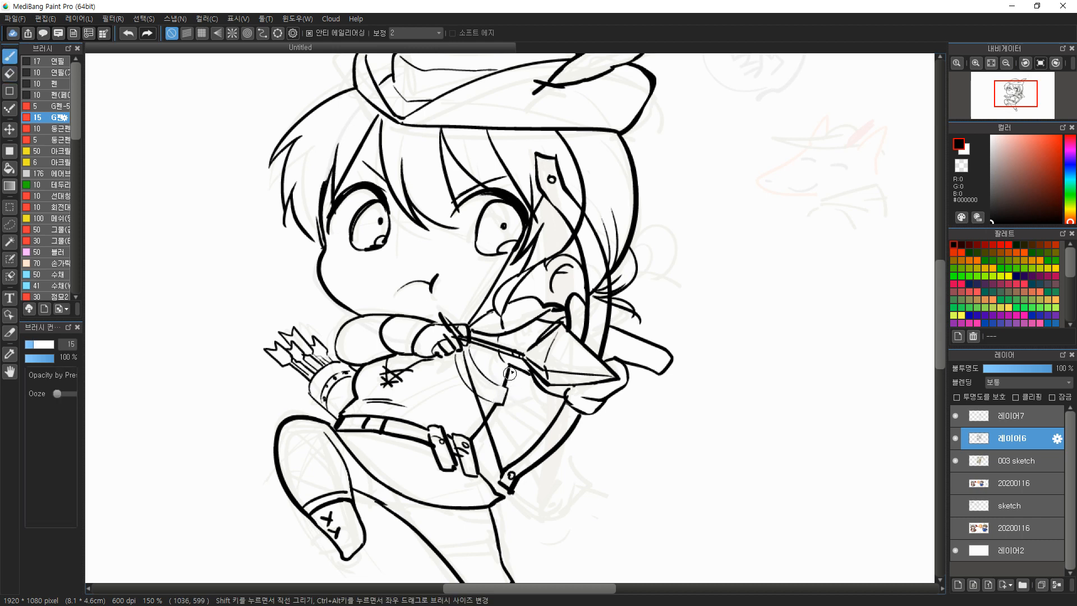
scroll(344, 236, "down", 2)
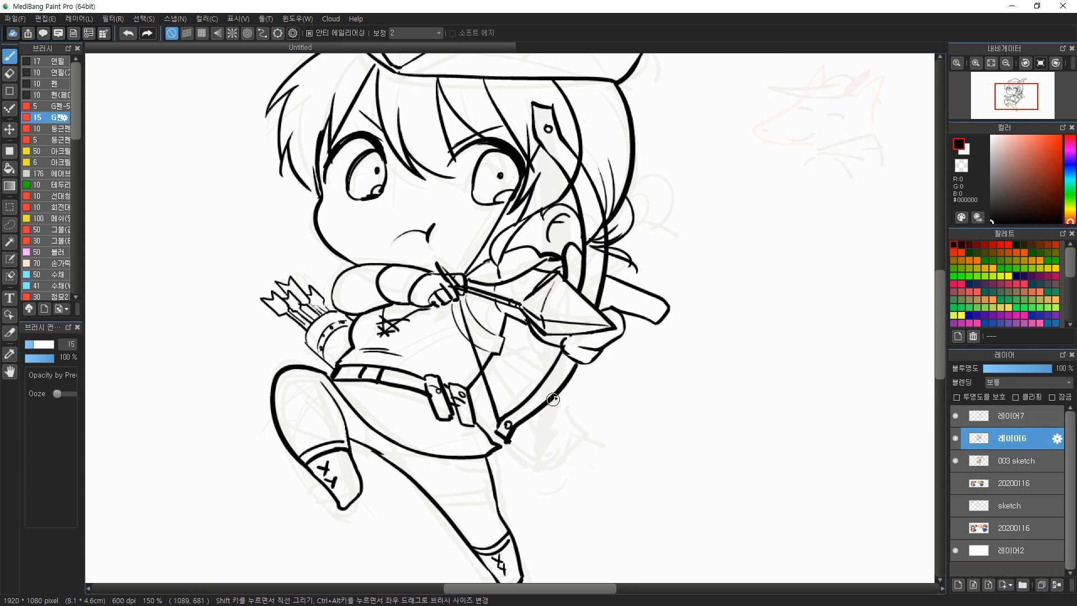
left_click_drag(490, 366, 512, 441)
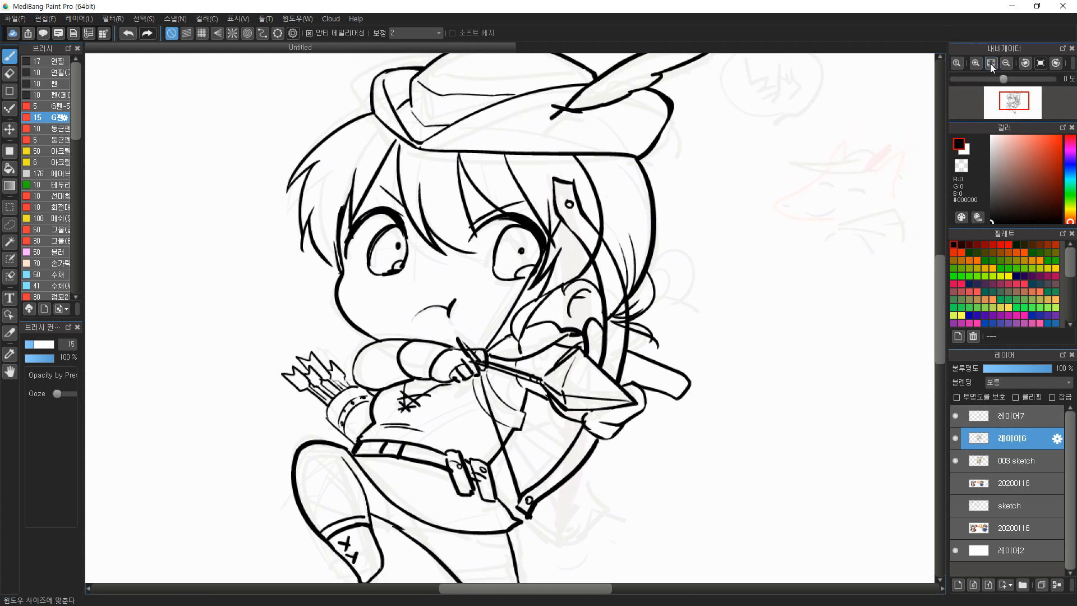
Erase the extended leg and its boot below the skirt and redraw the leg's front line down to the foot
left_click(992, 63)
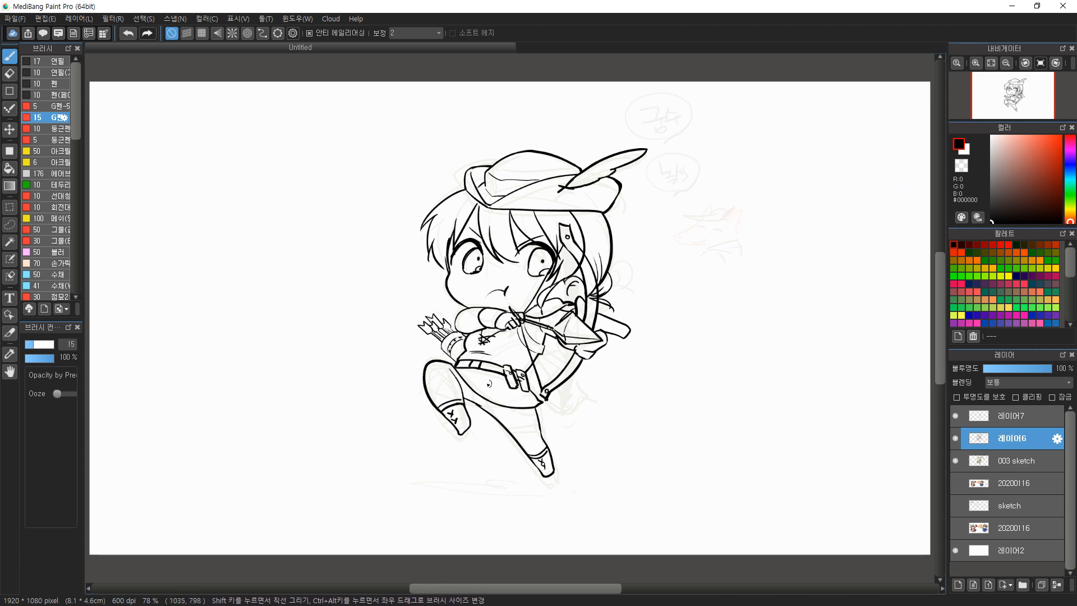
key("e")
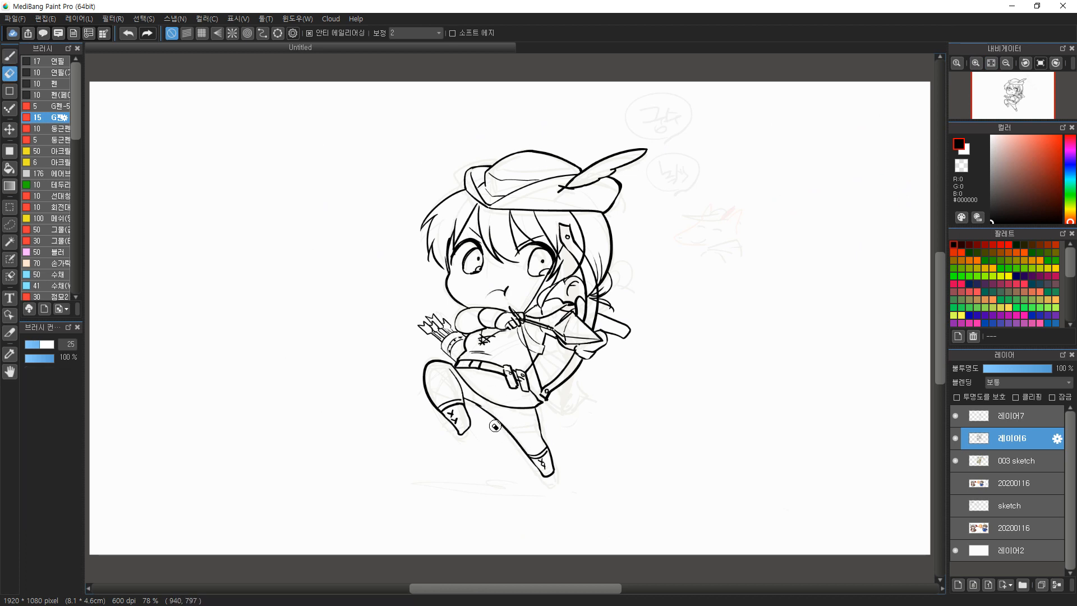
mouse_move(471, 399)
left_mouse_down()
mouse_move(541, 471)
mouse_move(560, 471)
mouse_move(537, 429)
left_mouse_up()
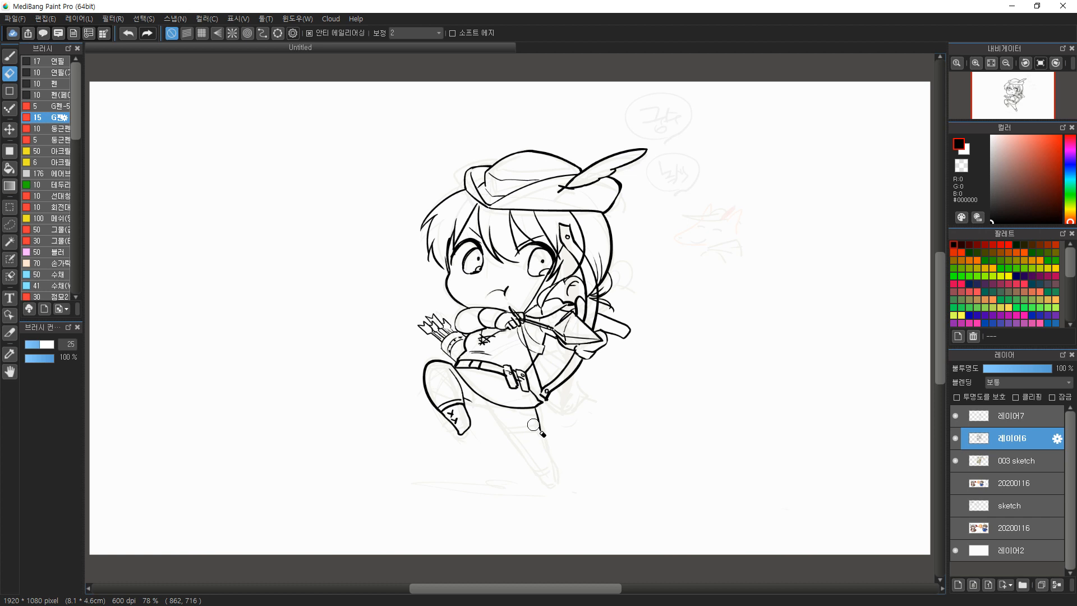
key("b")
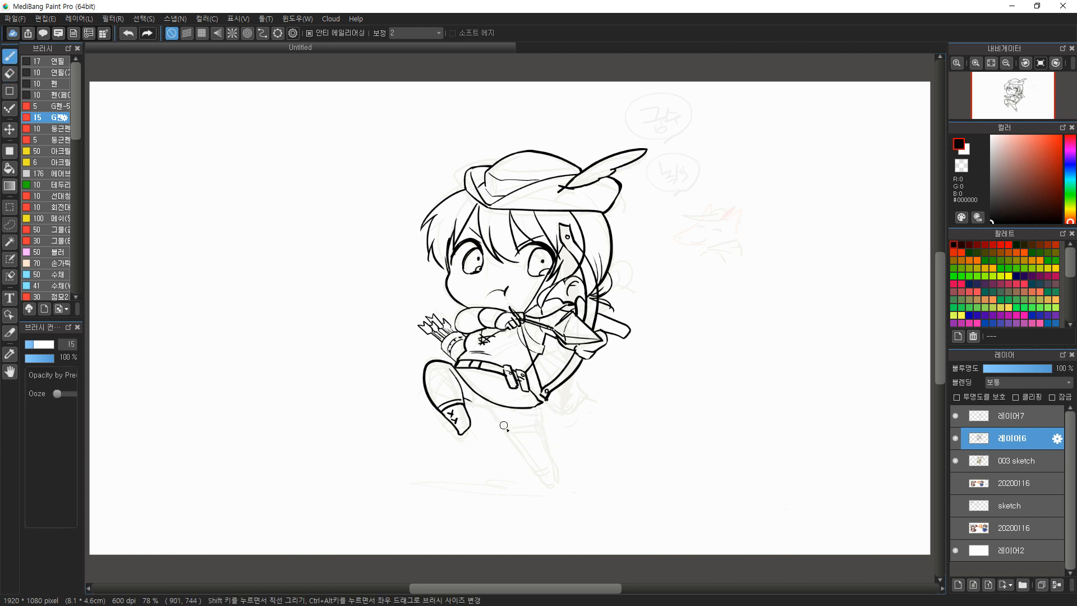
left_click_drag(467, 399, 521, 437)
key("ctrl+z")
left_click_drag(466, 399, 553, 459)
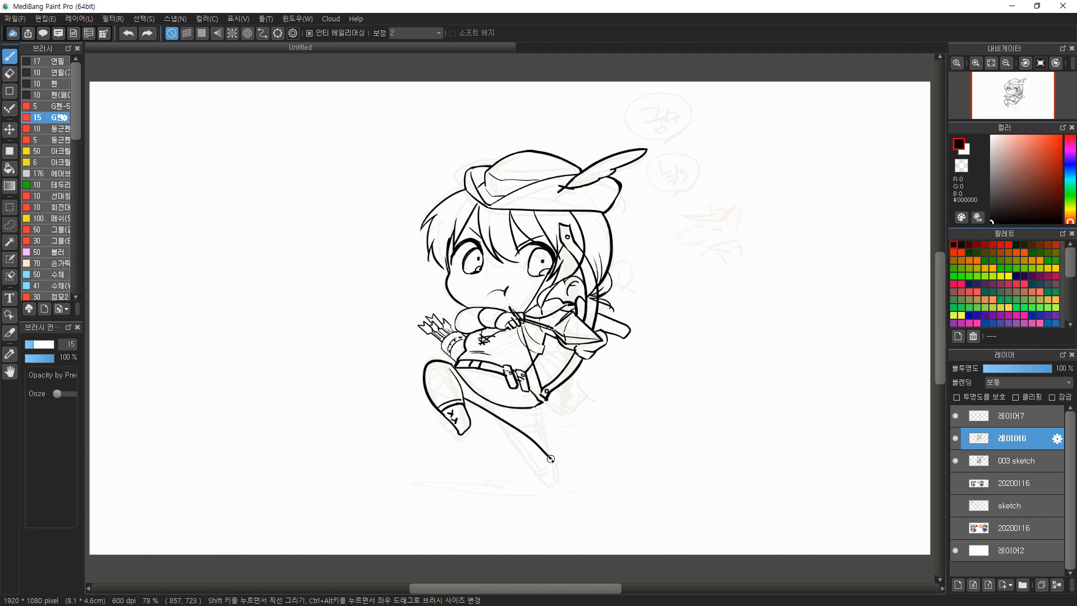
key("ctrl+z")
Erase most of the pouches hanging from the belt
key("e")
mouse_move(534, 393)
left_mouse_down()
mouse_move(543, 408)
mouse_move(523, 392)
mouse_move(509, 356)
left_mouse_up()
Ink the extended leg's back line and its boot with a cuff line and zigzag laces
key("b")
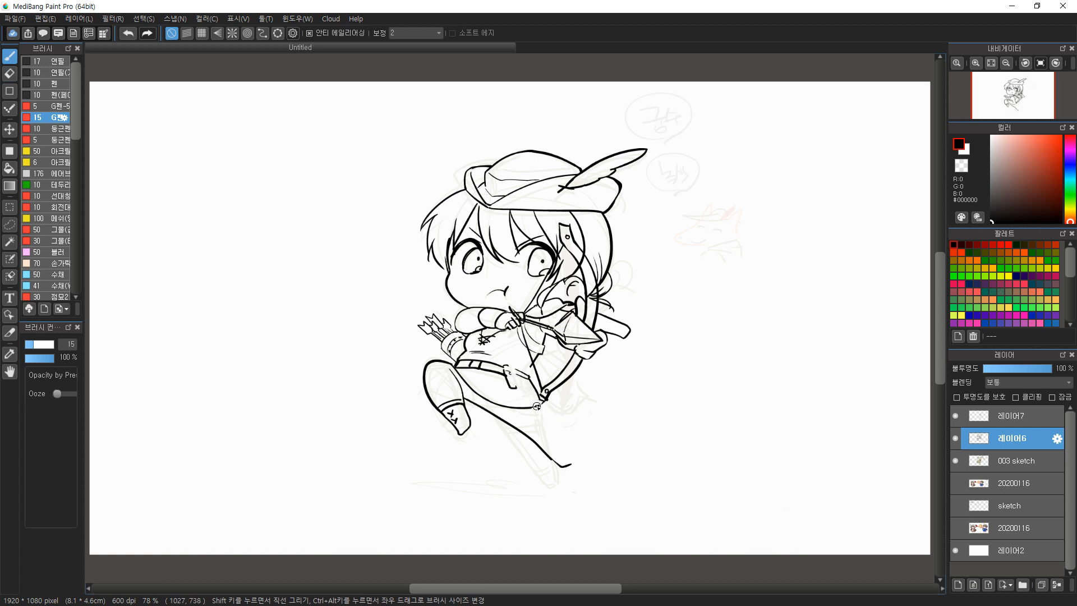
key("ctrl+z")
left_click_drag(542, 400, 547, 415)
left_click_drag(573, 460, 573, 463)
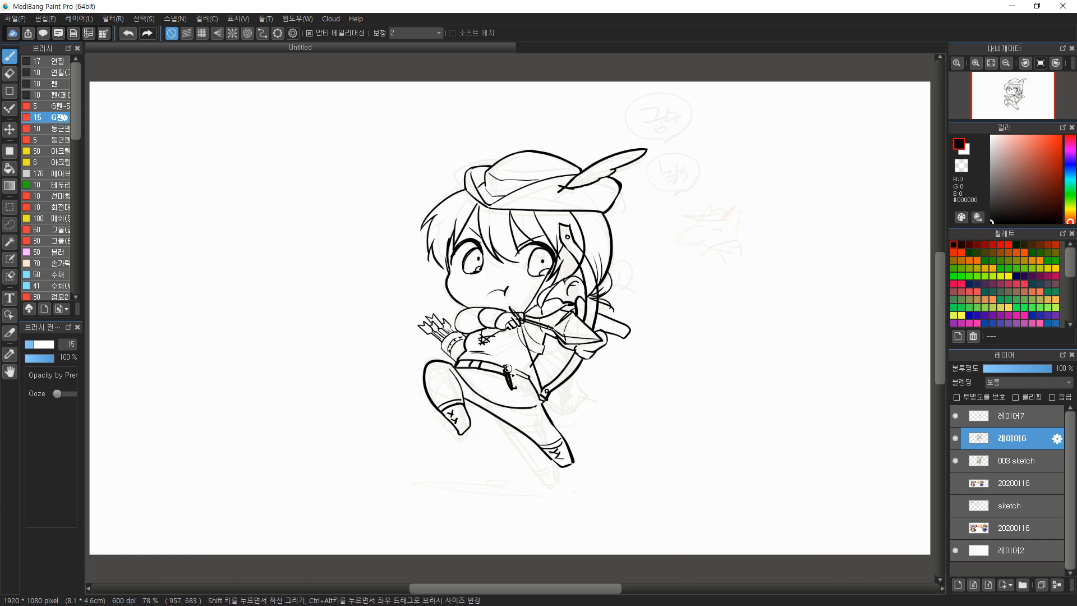
Erase the belt and the rest of its pouches around the waist
key("e")
left_click_drag(507, 369, 512, 389)
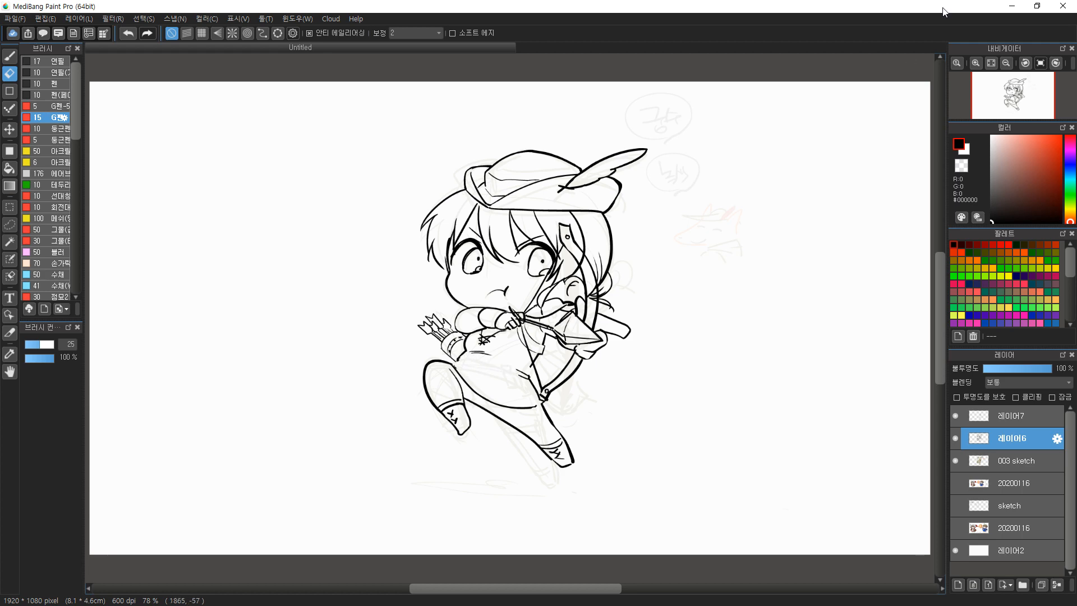
Redraw the belt's lower edge as a curve across the waist from the raised thigh to the hip
left_click(511, 344, "ctrl")
left_click(510, 343, "ctrl")
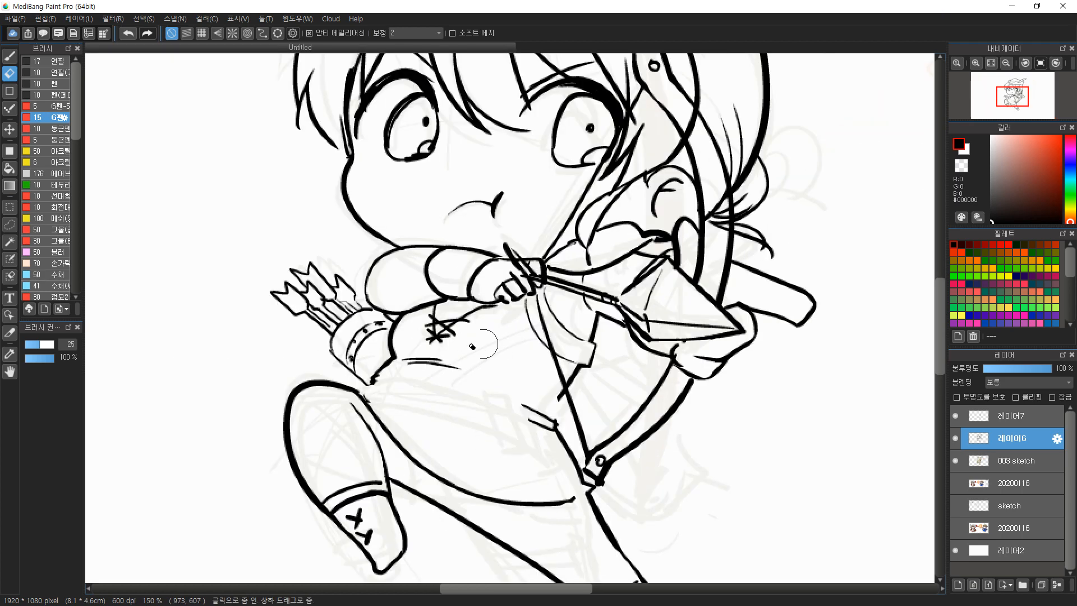
key("b")
left_click_drag(376, 388, 552, 430)
key("ctrl+z")
left_click_drag(386, 388, 555, 425)
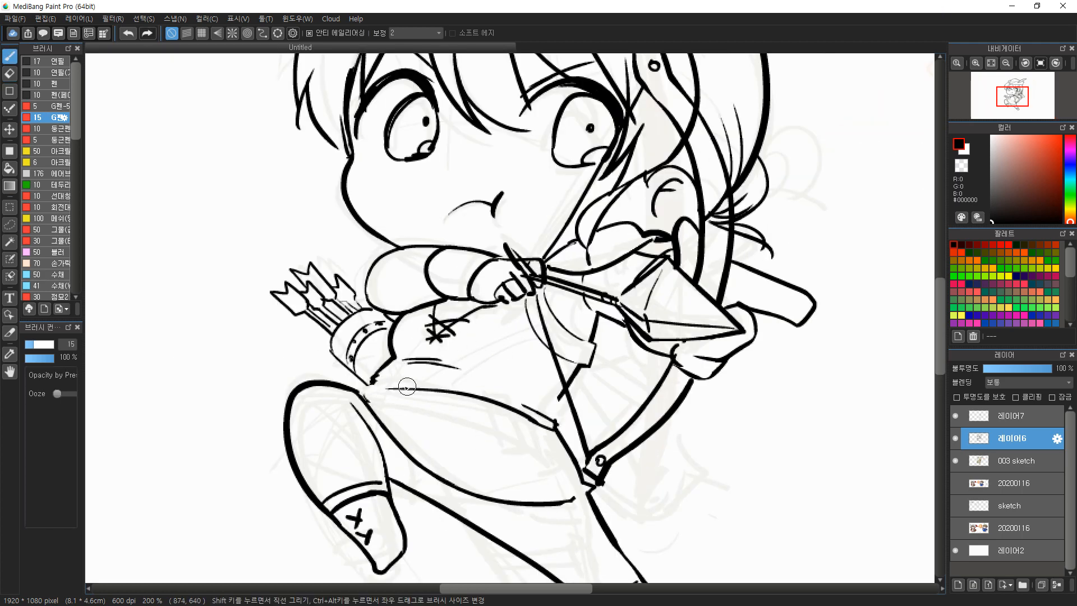
key("ctrl+z")
mouse_move(374, 387)
left_mouse_down()
mouse_move(398, 375)
mouse_move(414, 388)
mouse_move(377, 386)
mouse_move(511, 390)
mouse_move(495, 390)
mouse_move(538, 405)
mouse_move(520, 408)
mouse_move(552, 425)
left_mouse_up()
Ink the belt's upper edge parallel to the lower one and tidy the belt's end beside the quiver
key("e")
key("b")
mouse_move(378, 377)
left_mouse_down()
mouse_move(367, 394)
mouse_move(407, 390)
left_mouse_up()
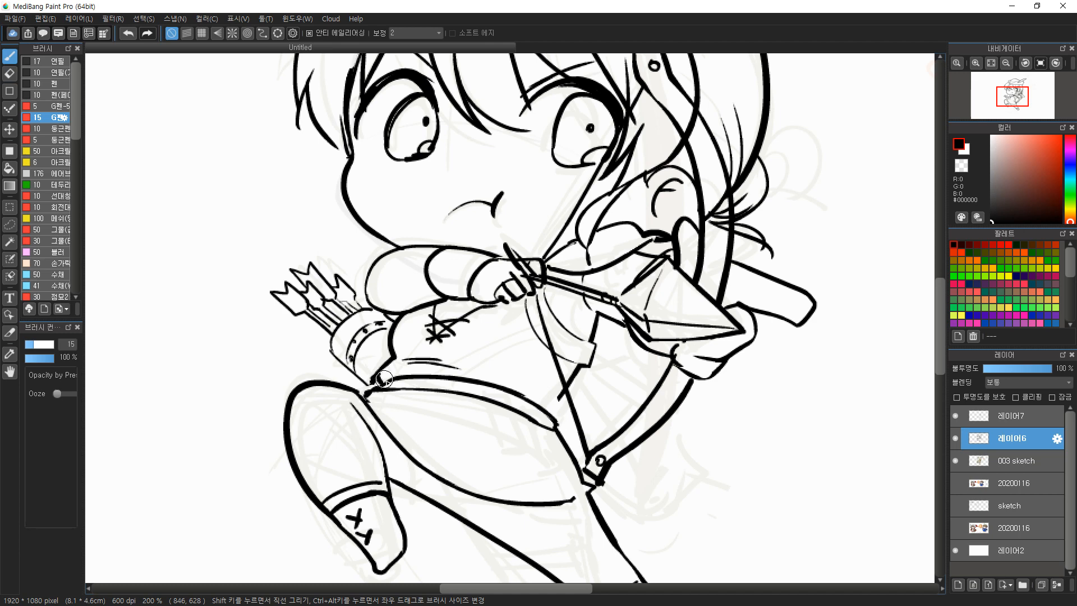
key("e")
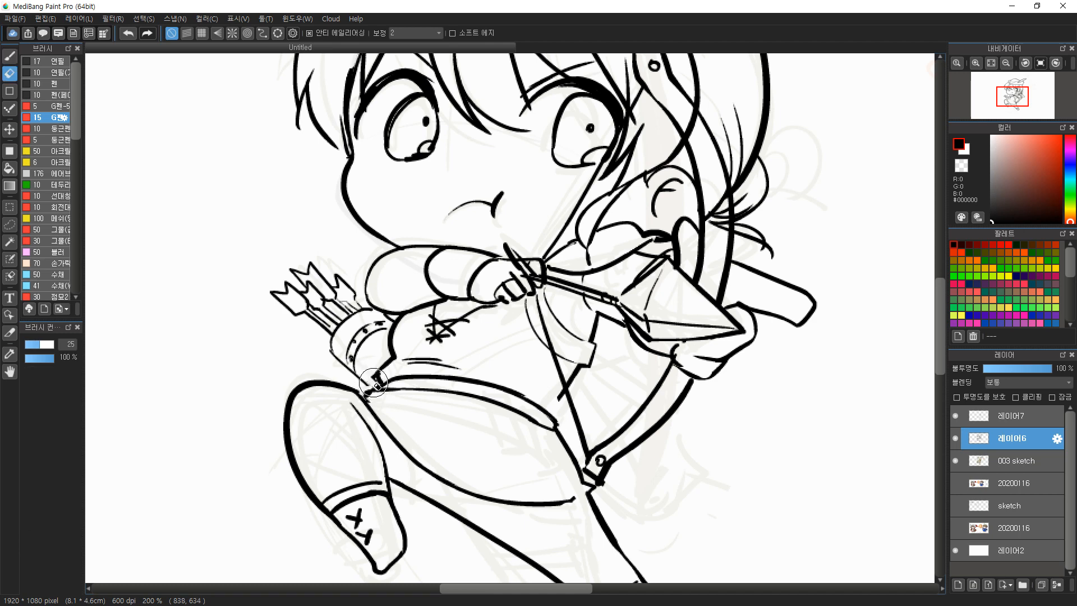
key("b")
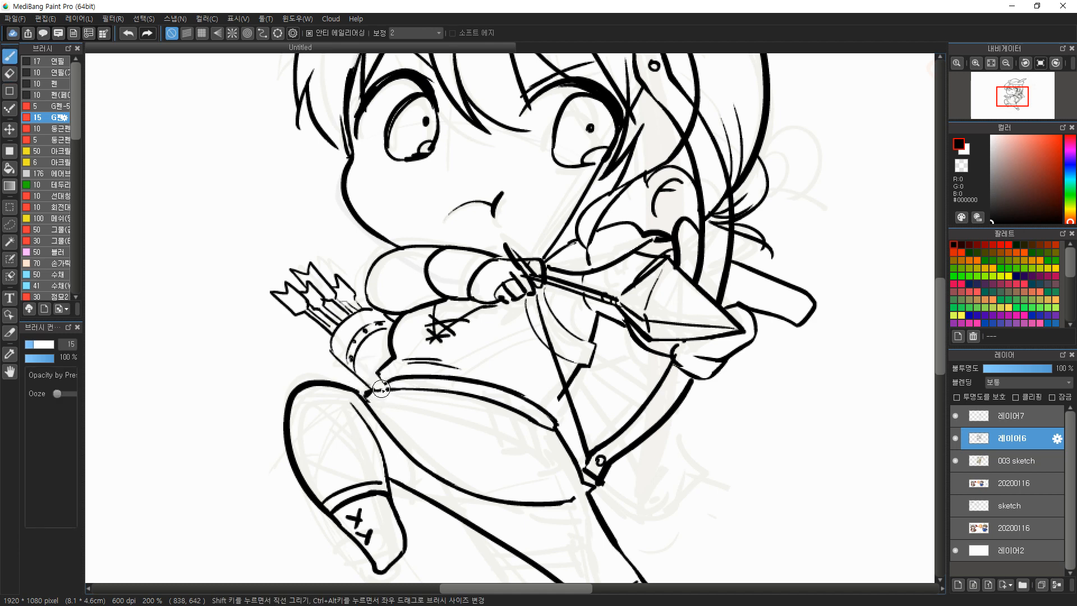
left_click_drag(385, 387, 379, 370)
Clean up the hip end of the belt and redraw the torso's side line from the sleeve to the belt
key("e")
mouse_move(561, 412)
left_mouse_down()
mouse_move(556, 382)
mouse_move(581, 387)
mouse_move(573, 371)
mouse_move(582, 372)
mouse_move(558, 416)
left_mouse_up()
key("b")
key("ctrl+z")
mouse_move(584, 365)
left_mouse_down()
mouse_move(560, 417)
mouse_move(518, 394)
mouse_move(519, 440)
mouse_move(538, 388)
mouse_move(564, 412)
left_mouse_up()
Ink a buttoned pouch at the hip end of the belt and two short loop marks on the belt
key("e")
key("b")
mouse_move(523, 384)
left_mouse_down()
mouse_move(520, 431)
mouse_move(571, 436)
mouse_move(543, 388)
mouse_move(572, 432)
mouse_move(531, 407)
mouse_move(571, 416)
mouse_move(553, 406)
mouse_move(534, 433)
left_mouse_up()
left_click_drag(433, 380, 430, 389)
left_click_drag(453, 383, 450, 392)
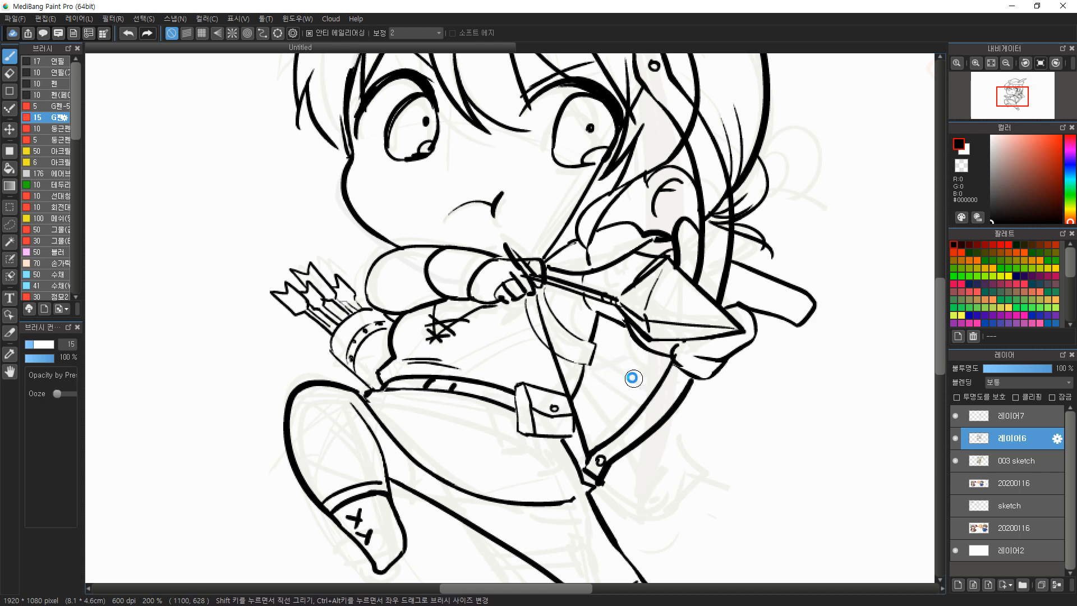
Ink a curved loose hair strand extending outward beside the cheek above the quiver
scroll(631, 345, "down", 1)
mouse_move(416, 197)
left_mouse_down()
mouse_move(390, 196)
mouse_move(362, 252)
left_mouse_up()
key("ctrl+z")
key("ctrl+z")
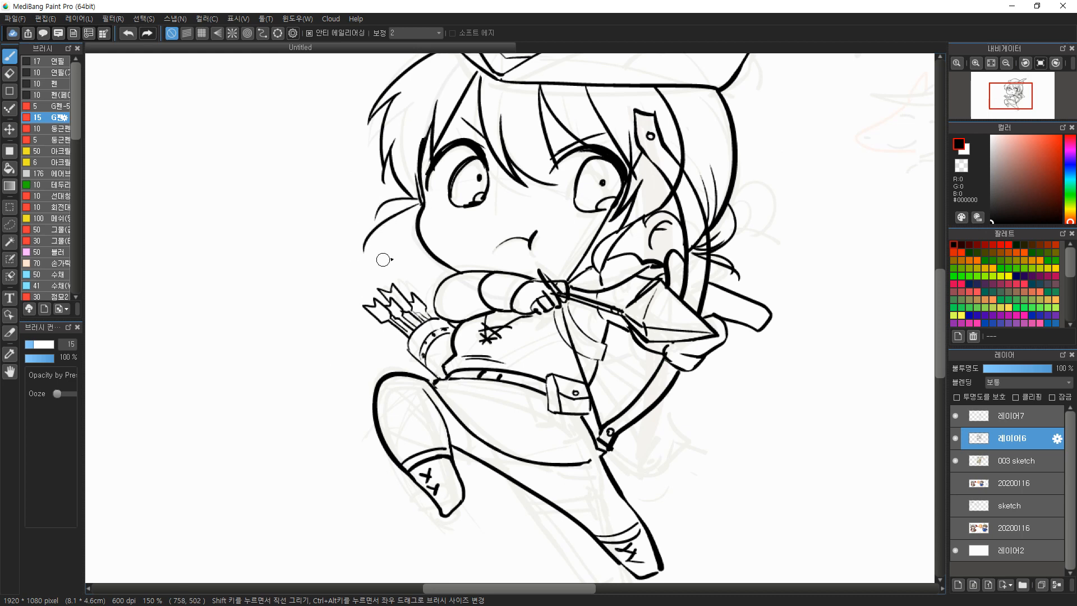
key("ctrl+z")
left_click_drag(422, 209, 352, 258)
Ink the cape's upper edge, wavy hem and a long inner fold line behind the bow
mouse_move(731, 366)
left_mouse_down()
mouse_move(624, 329)
mouse_move(573, 385)
mouse_move(565, 437)
left_mouse_up()
key("ctrl+z")
left_click_drag(622, 301, 665, 347)
mouse_move(624, 366)
left_mouse_down()
mouse_move(560, 421)
mouse_move(593, 431)
left_mouse_up()
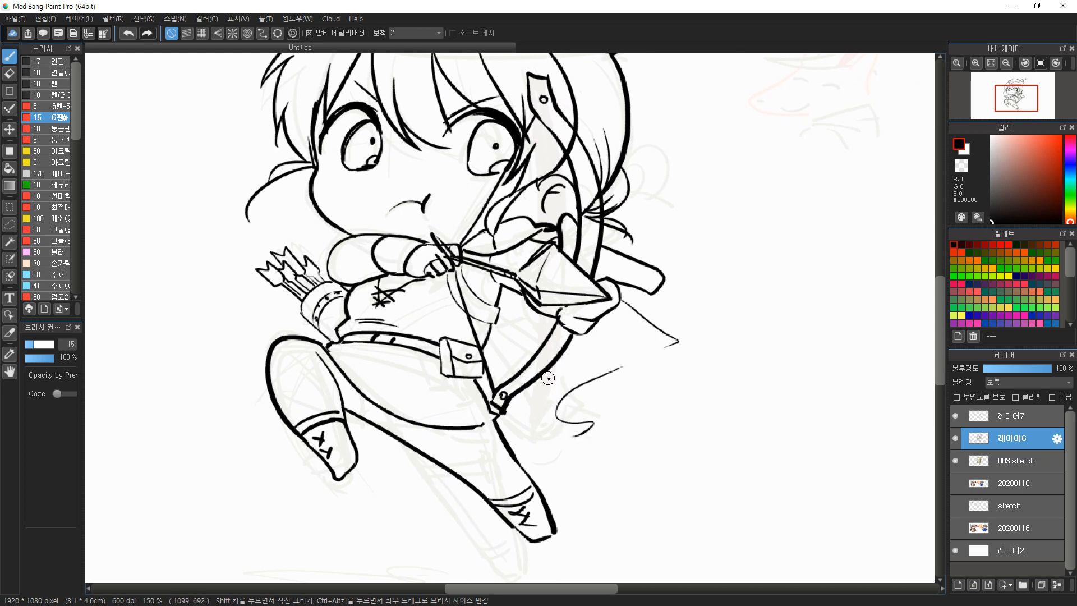
key("ctrl+z")
key("ctrl+z")
key("ctrl+z")
left_click_drag(528, 321, 558, 406)
Extend the cape's hem to its outer tip and ink its curved bottom edge and a short fold
key("e")
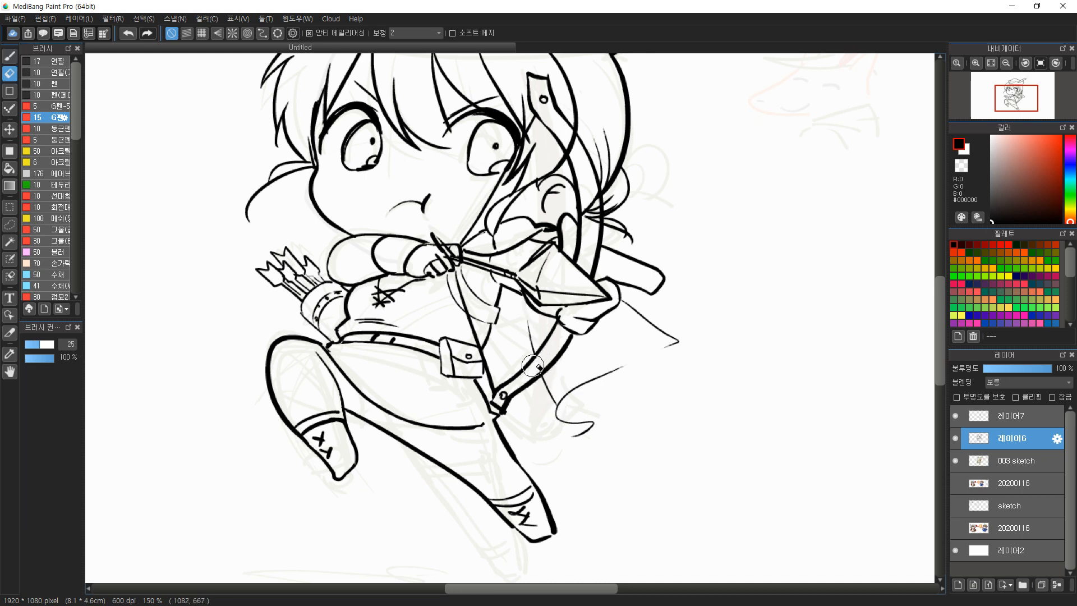
key("b")
left_click_drag(620, 368, 679, 344)
key("ctrl+z")
left_click_drag(618, 366, 690, 338)
left_click_drag(580, 439, 523, 446)
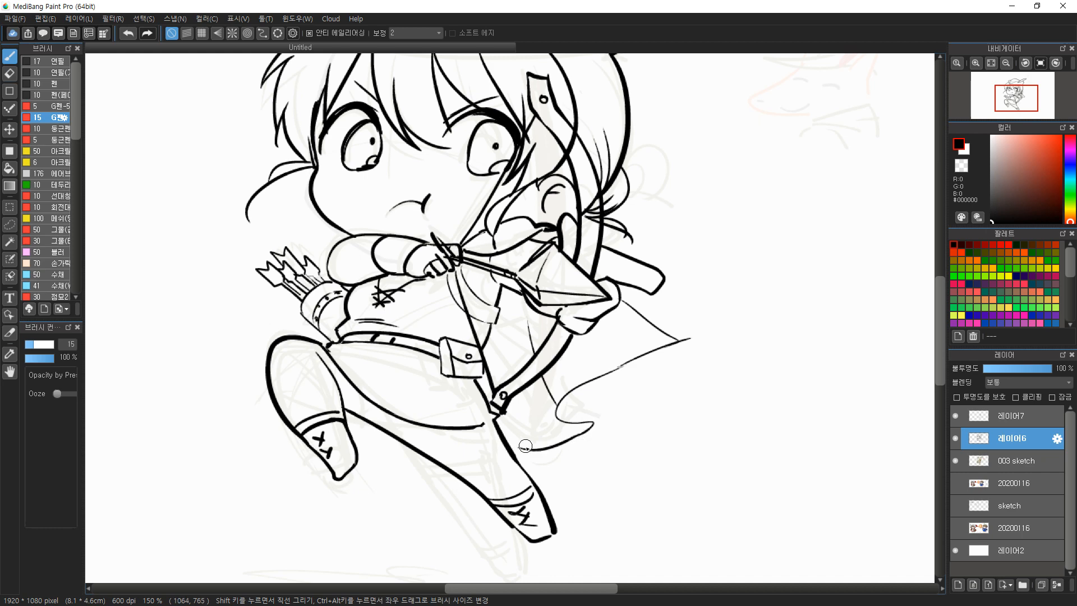
left_click_drag(568, 393, 588, 425)
key("e")
mouse_move(681, 339)
left_mouse_down()
mouse_move(637, 365)
mouse_move(654, 326)
left_mouse_up()
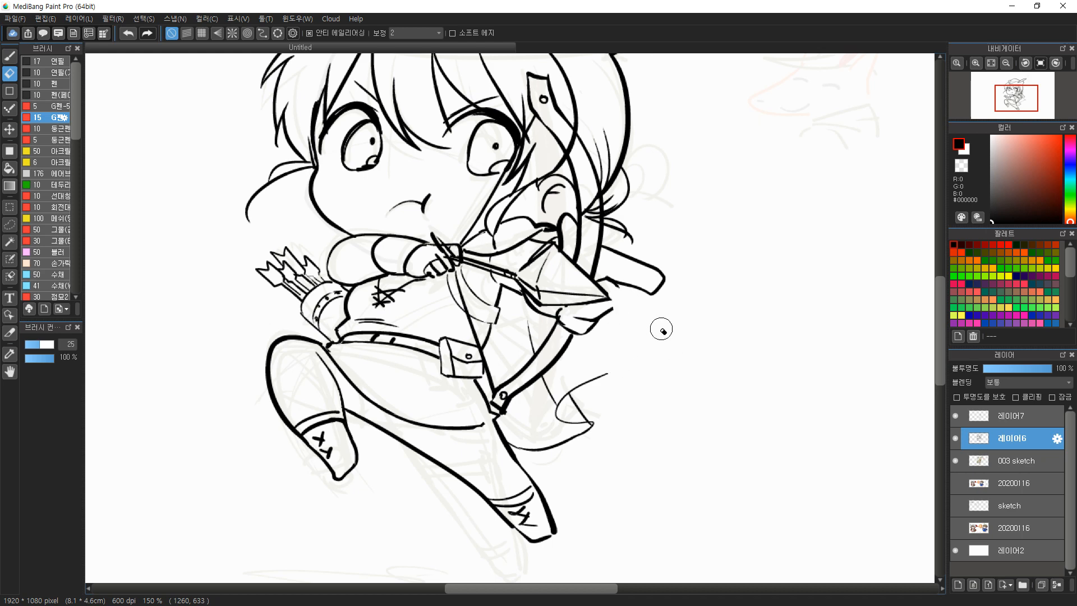
key("ctrl+z")
key("w")
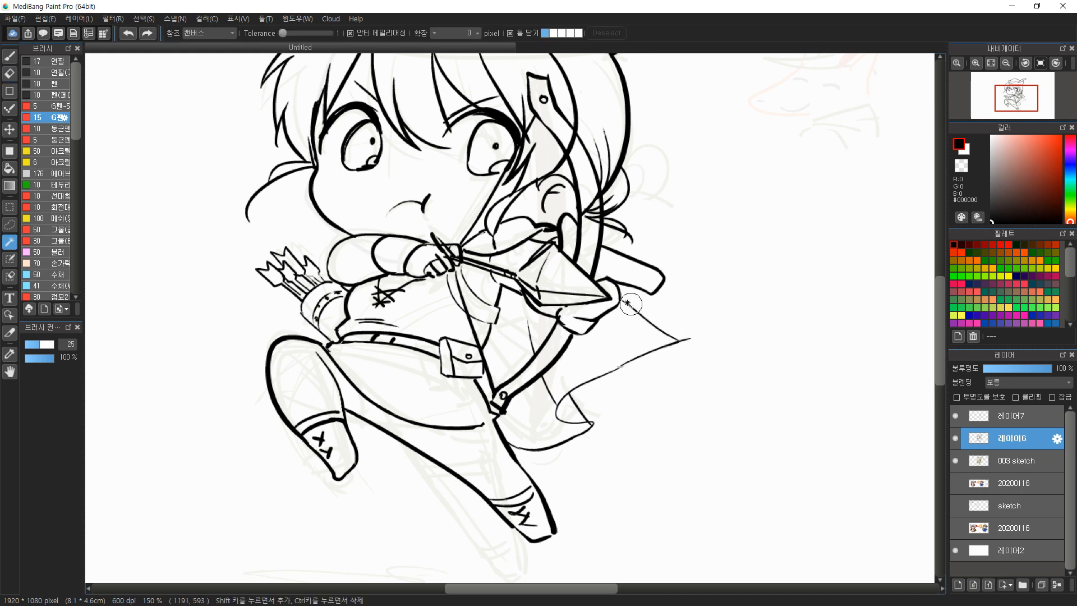
Erase the cape's outer tip and redraw its edges as a shorter, wavier shape below the bow hand
key("e")
mouse_move(627, 302)
left_mouse_down()
mouse_move(668, 331)
mouse_move(630, 353)
mouse_move(632, 368)
mouse_move(683, 329)
left_mouse_up()
key("b")
key("ctrl+z")
mouse_move(623, 358)
left_mouse_down()
mouse_move(690, 313)
mouse_move(645, 304)
left_mouse_up()
left_click_drag(594, 329, 625, 362)
key("ctrl+z")
scroll(619, 386, "down", 2)
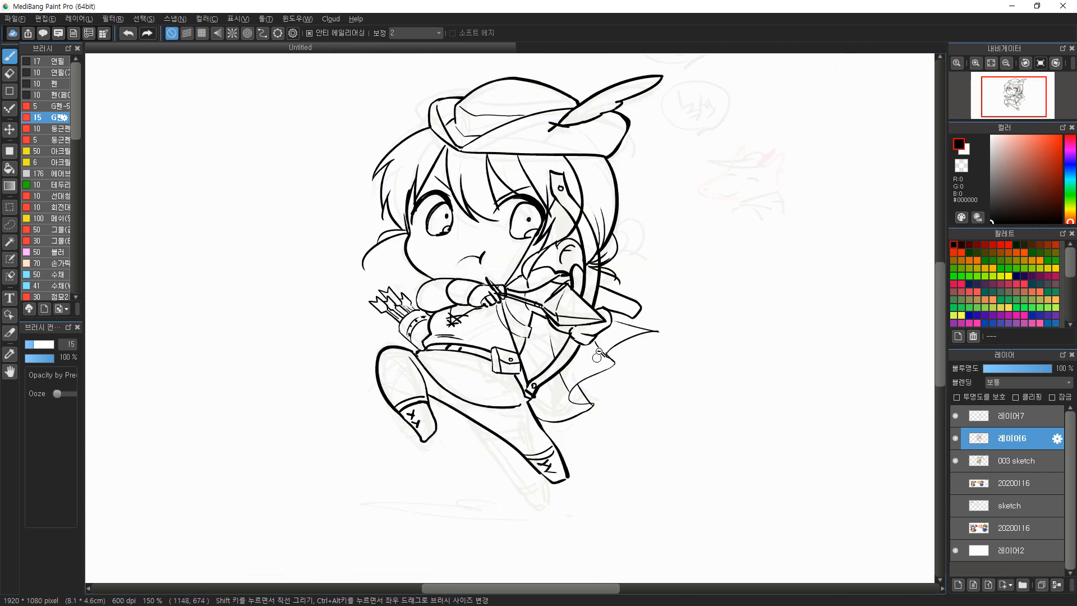
Hide the 003 sketch layer and select the archer's silhouette by inverting a magic wand selection of the background
left_click(991, 63)
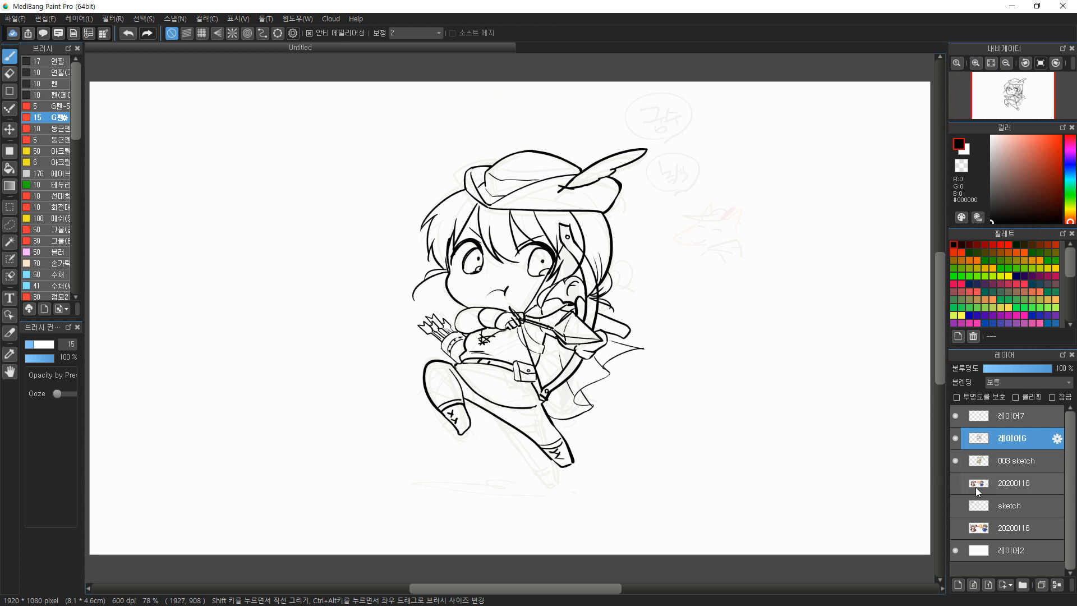
left_click(955, 461)
key("w")
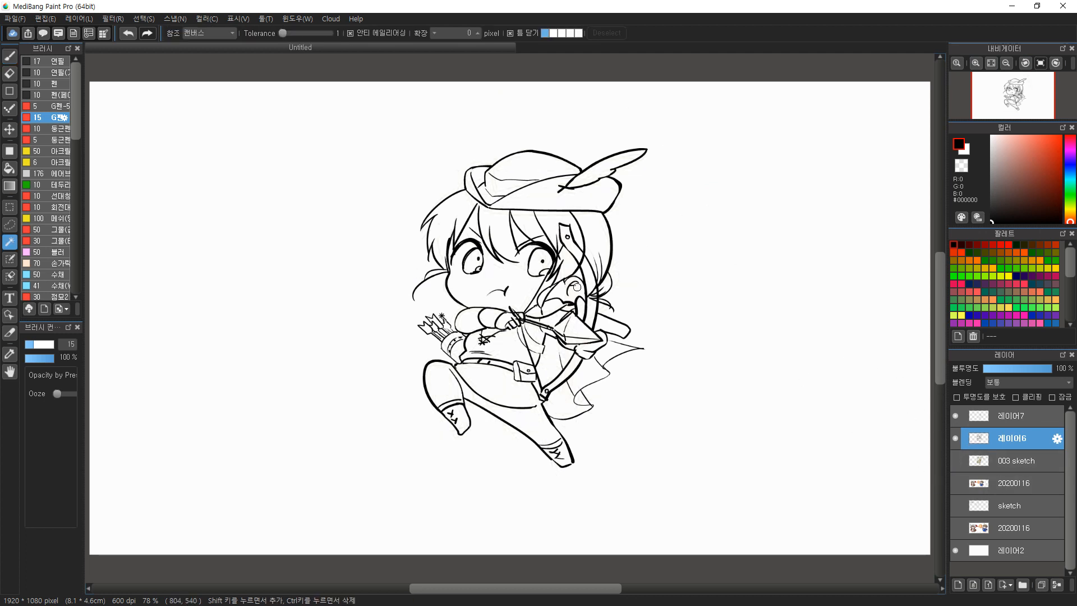
left_click(449, 314)
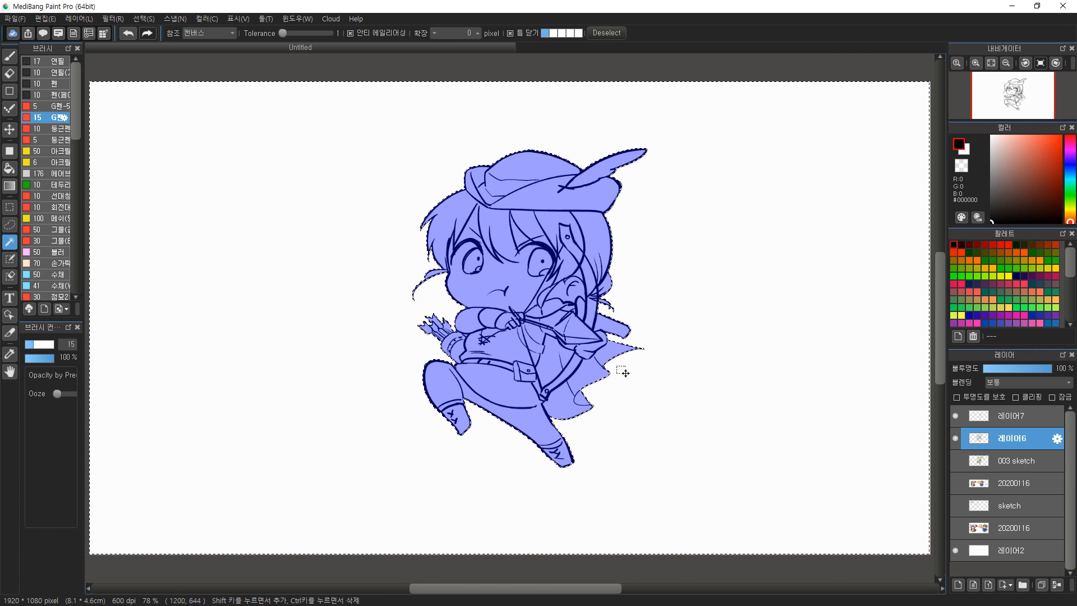
key("ctrl+shift+i")
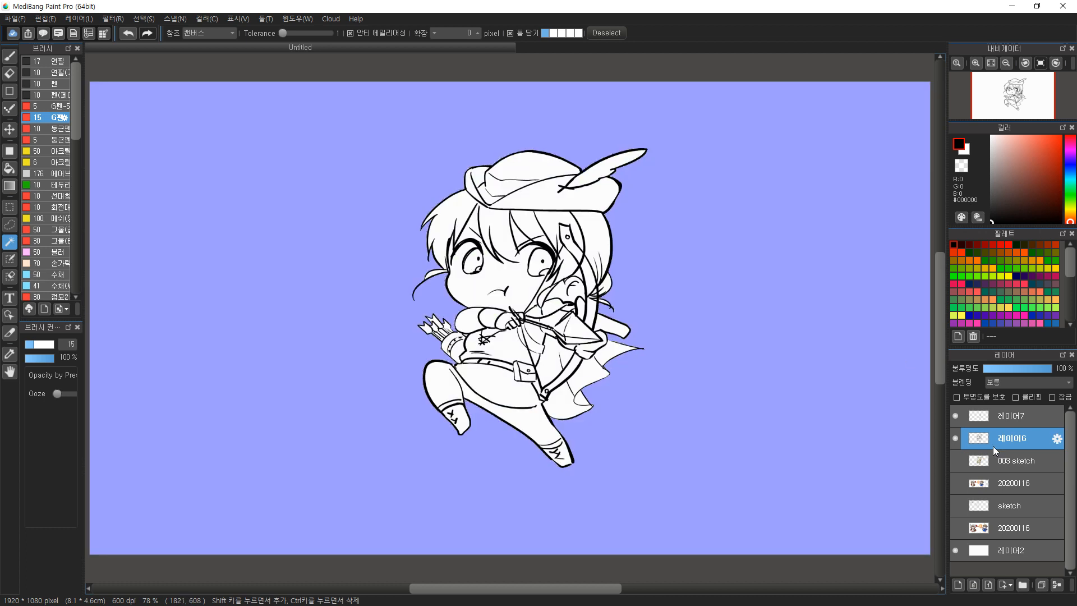
Add a new layer directly above 003 sketch and name it base
left_click(1016, 459)
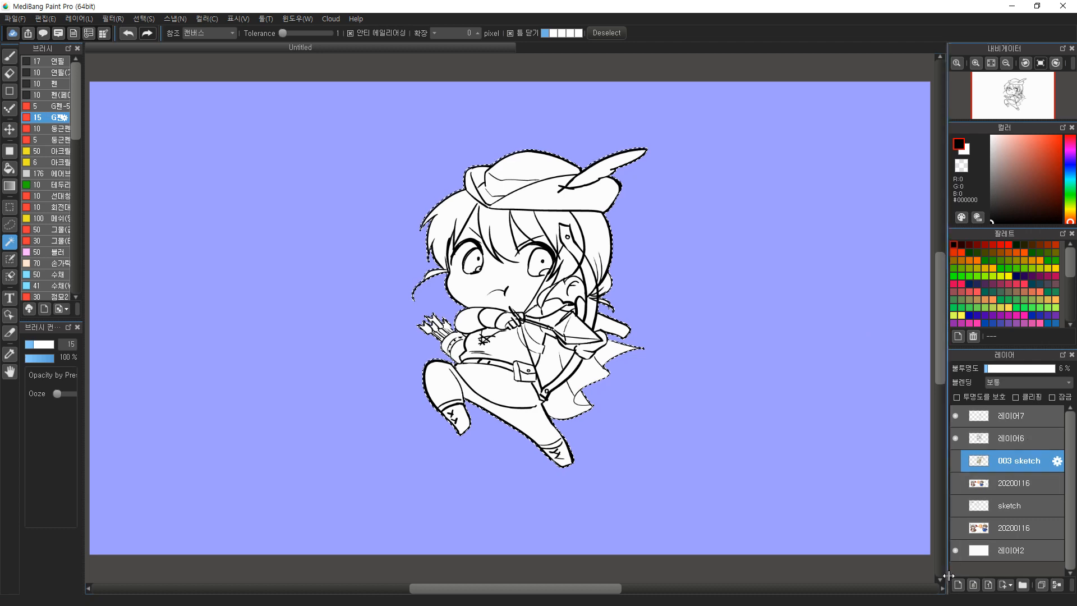
left_click(958, 585)
double_click(1020, 463)
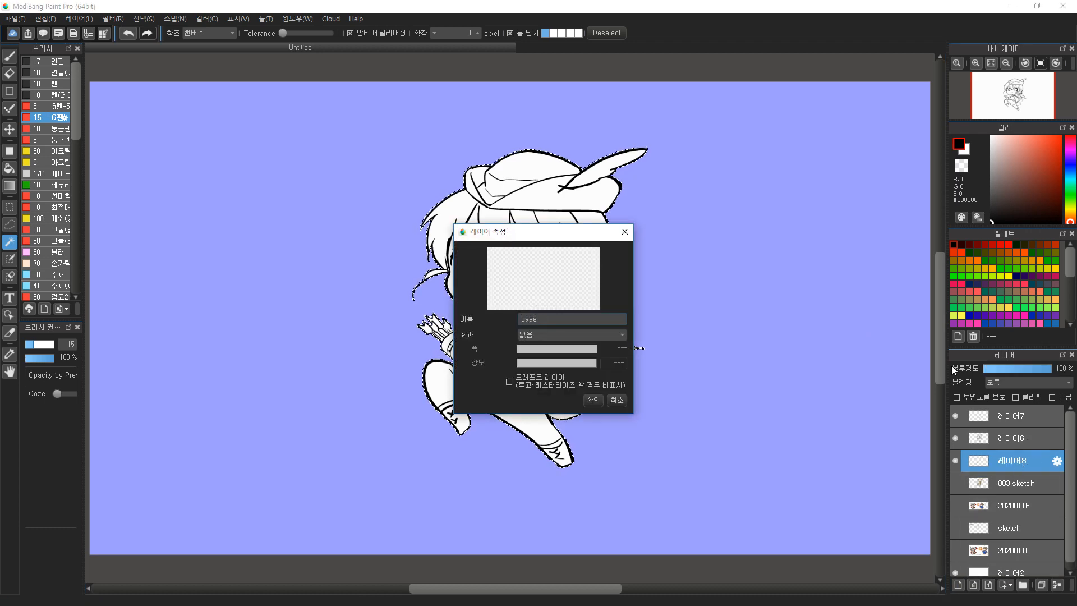
key("Return")
Fill the selected silhouette with pale green #CDF3DD on the base layer and clear the selection
left_click(1003, 141)
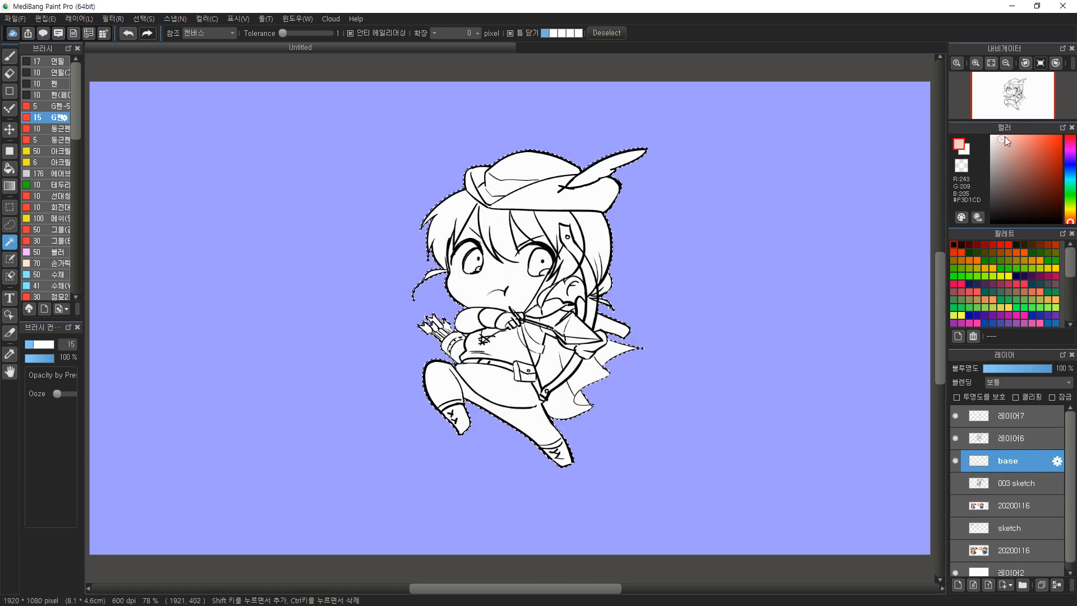
left_click(1070, 188)
key("u")
left_click_drag(361, 103, 762, 563)
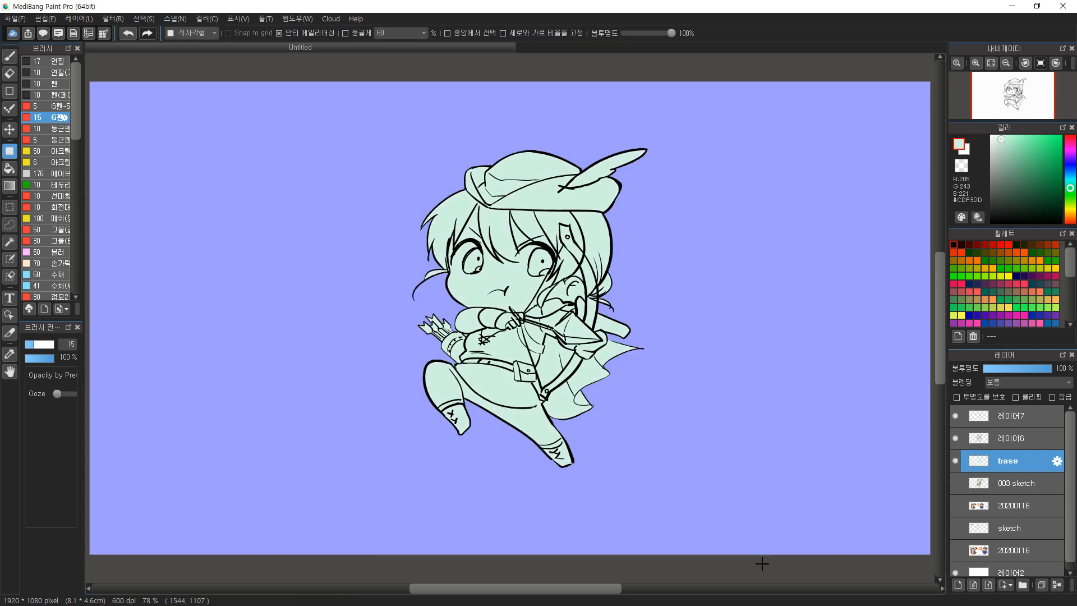
key("ctrl+d")
Fill the face, forehead gaps between the bangs, and ear with skin tone #FFEDE7 using the Bucket tool
scroll(979, 309, "down", 5)
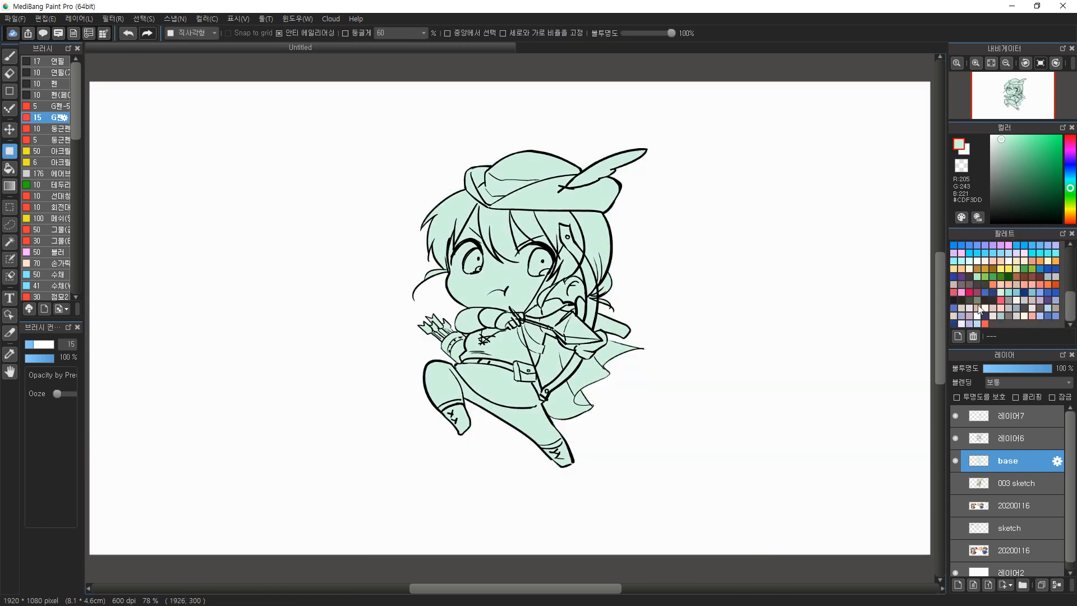
left_click(985, 261)
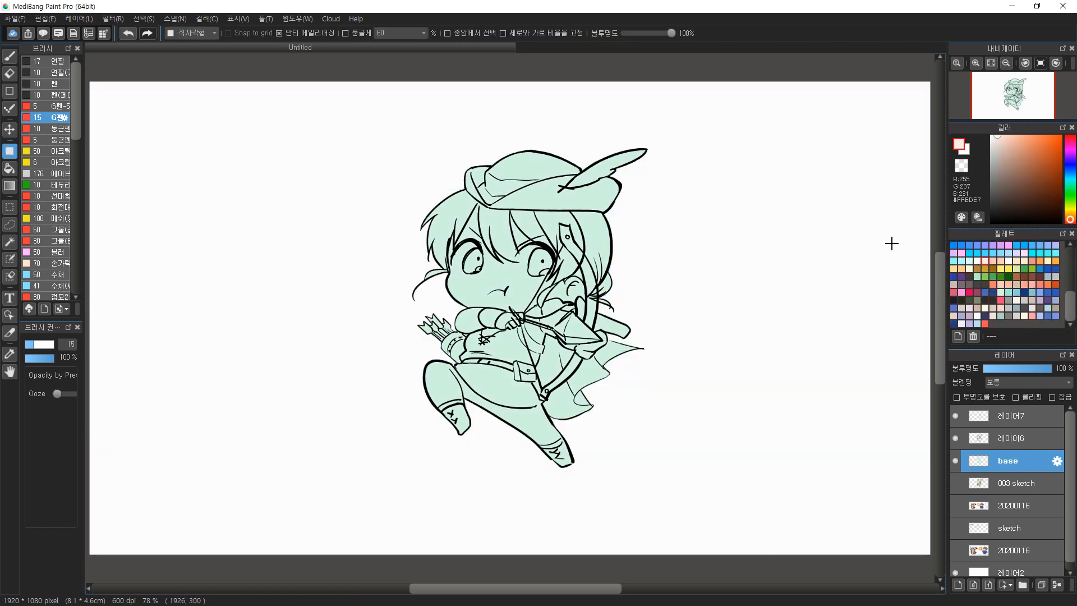
key("g")
left_click(525, 263)
left_click(472, 231)
key("b")
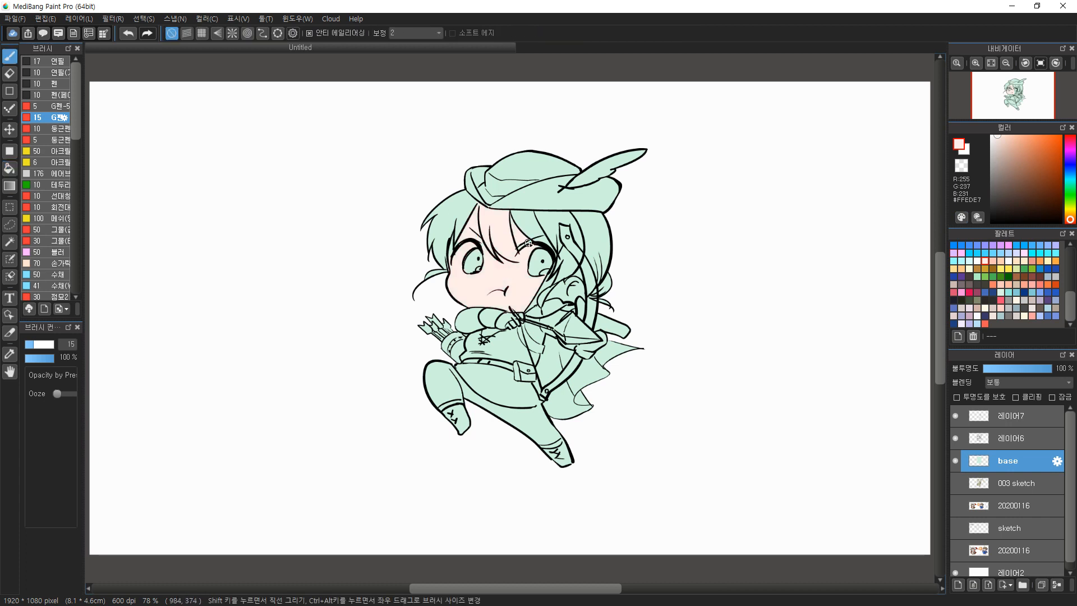
key("g")
left_click(554, 284)
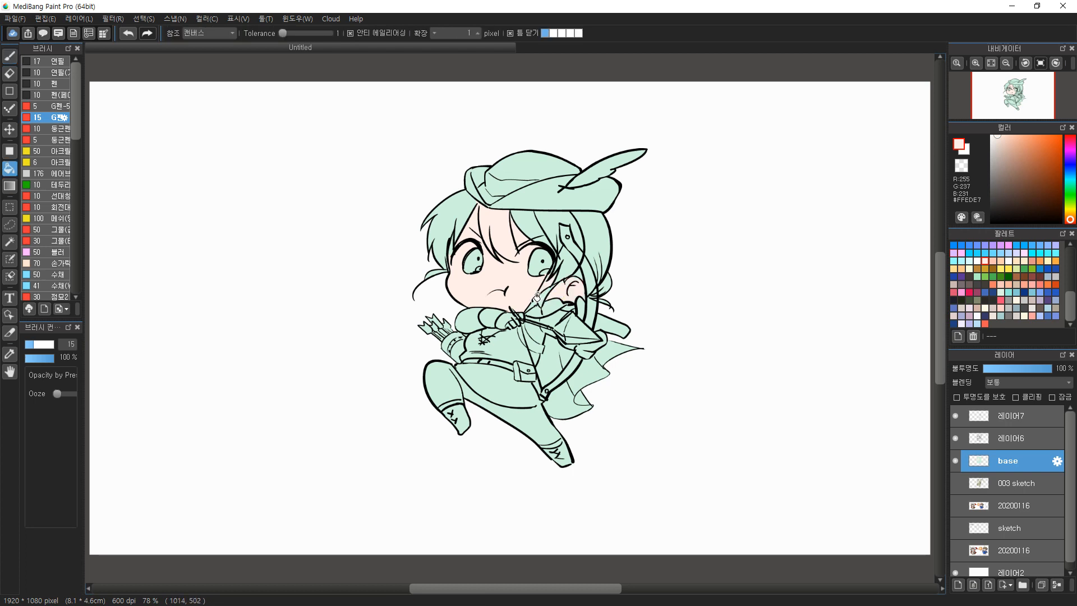
Close off the lower edges of both eye whites with brush strokes and fill them with grey #C9C9C9
left_click(991, 153)
scroll(431, 257, "up", 3)
key("b")
left_click_drag(419, 260, 446, 277)
left_click_drag(543, 262, 569, 279)
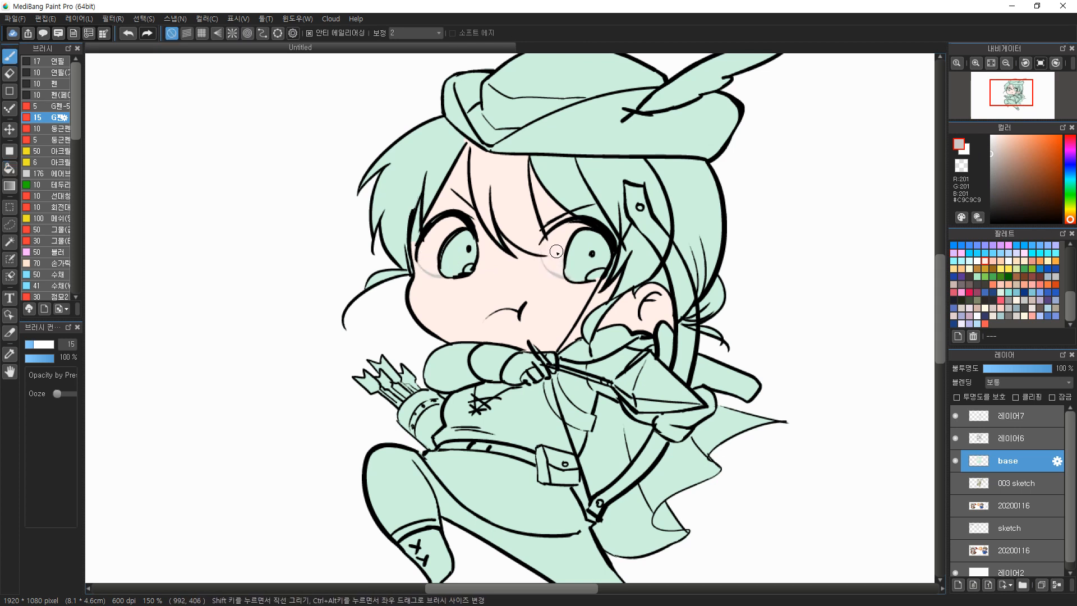
key("g")
left_click(559, 253)
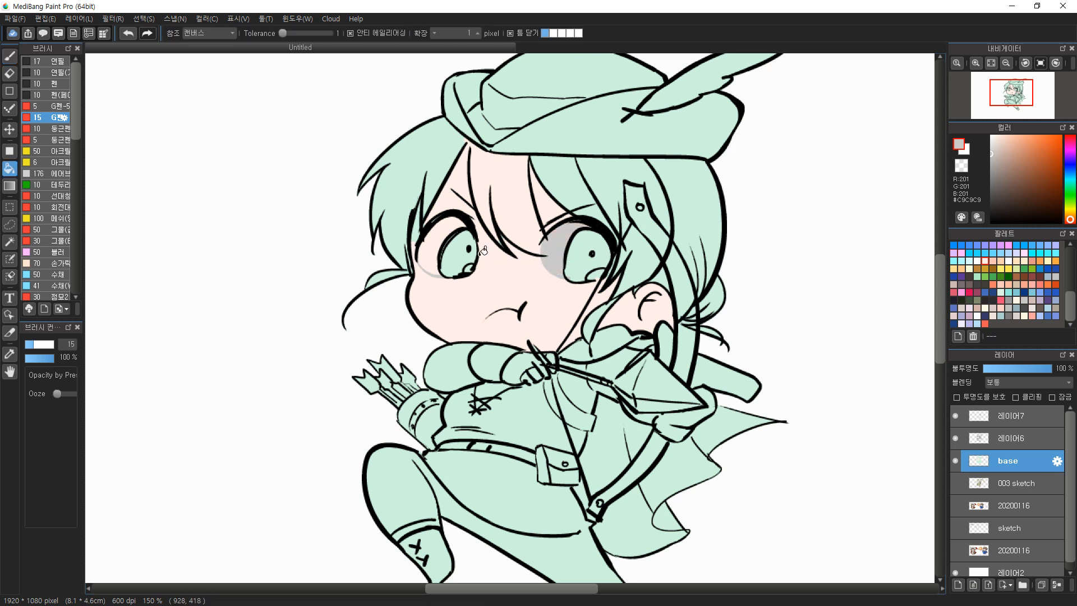
left_click(437, 251)
Paint the fringe tip overlapping the eye and fill the central bangs with brown #986919
key("b")
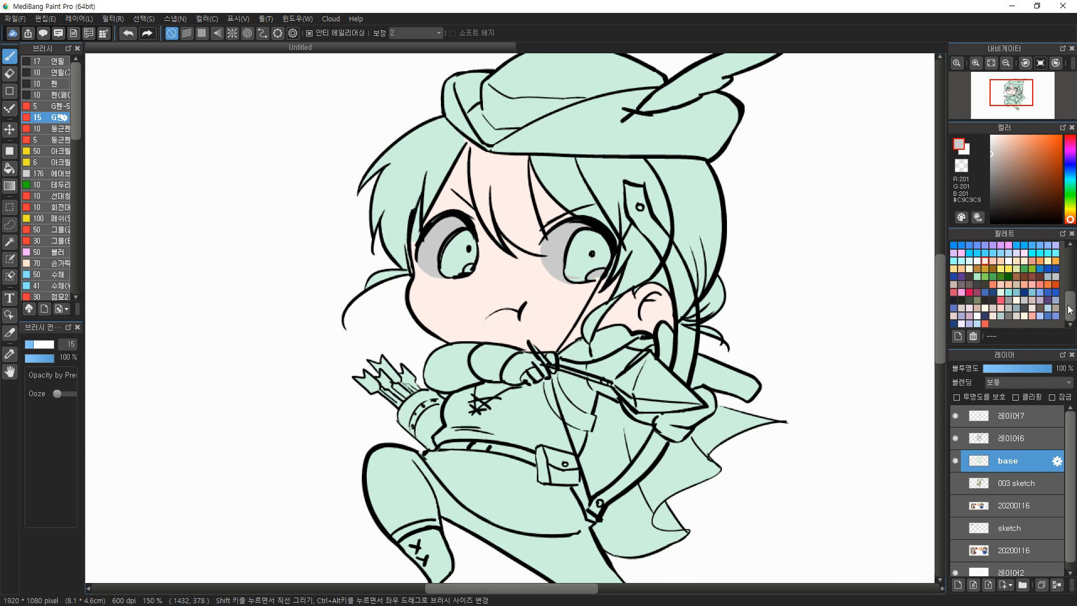
left_click(1018, 274)
left_click(994, 269)
left_click_drag(544, 251, 547, 241)
key("g")
left_click(528, 225)
key("b")
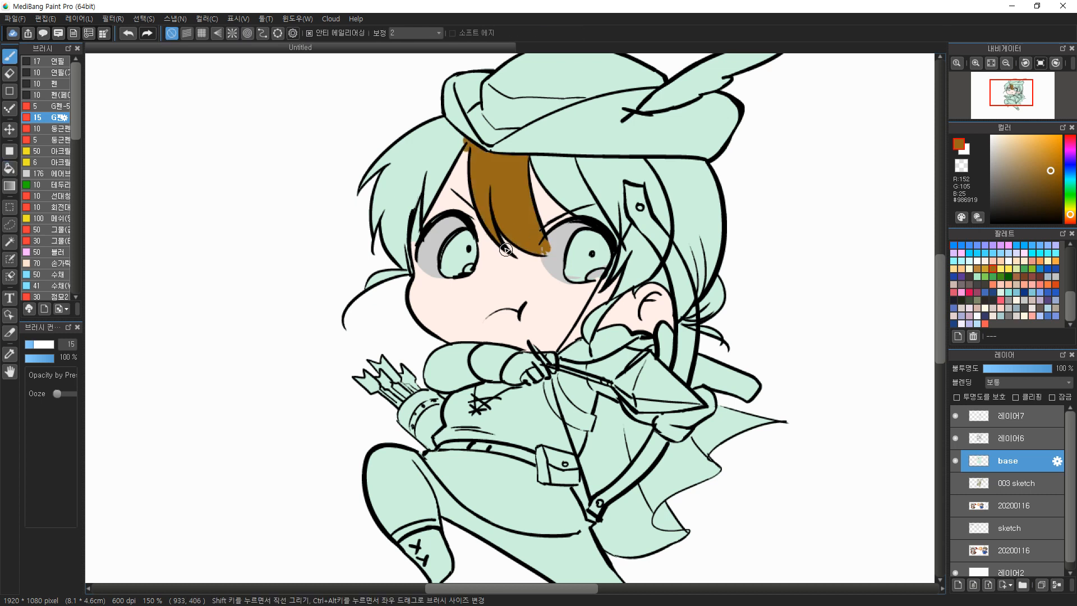
Fill the remaining side and back hair sections with brown #986919 and tidy the painted fringe tip
key("g")
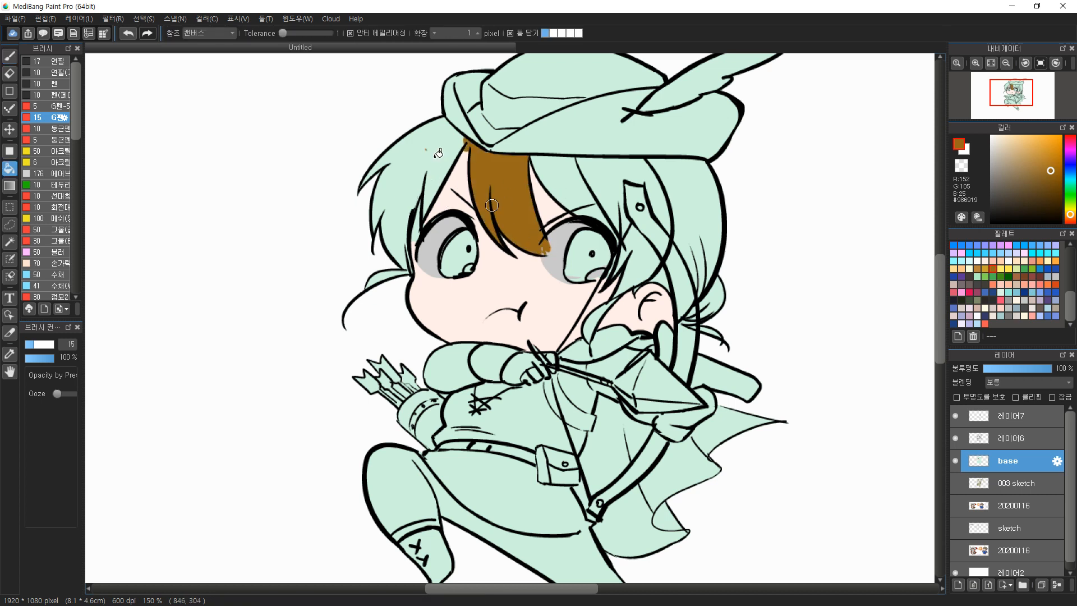
left_click(438, 153)
left_click(592, 182)
left_click(617, 180)
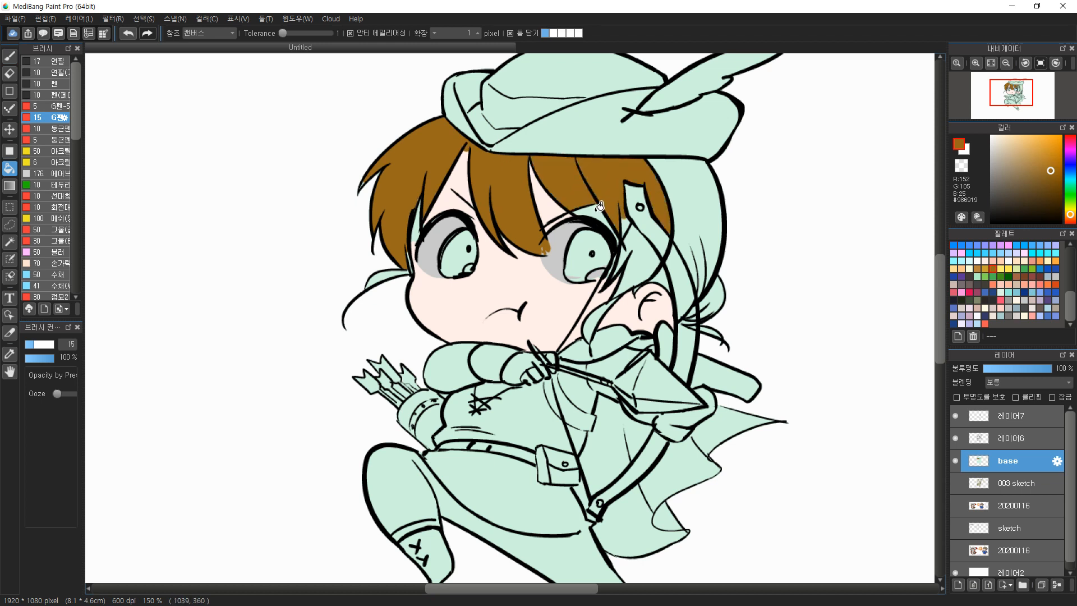
left_click(631, 232)
left_click(683, 209)
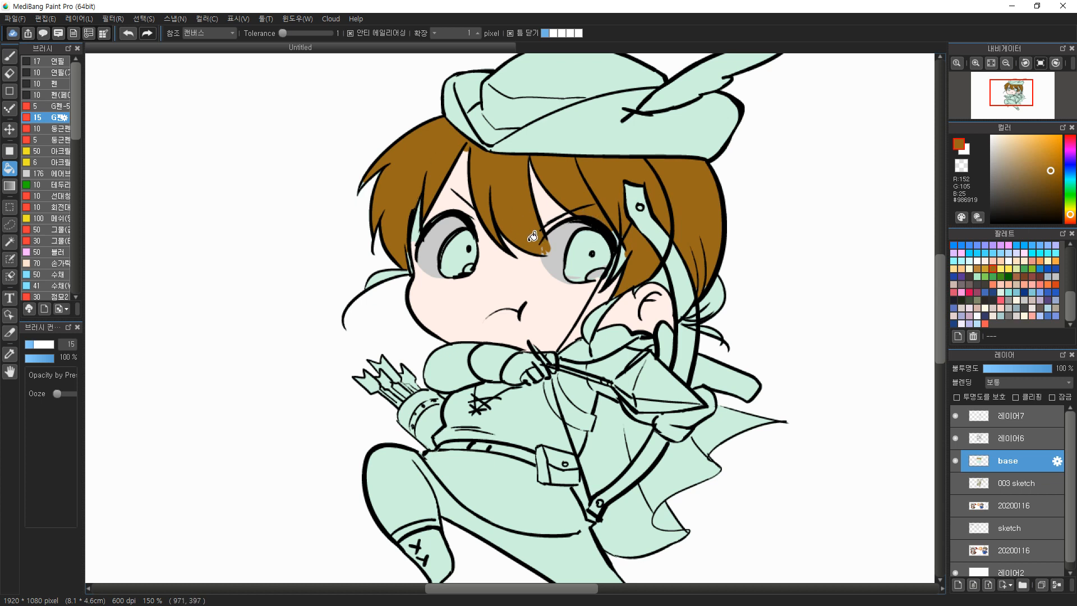
key("b")
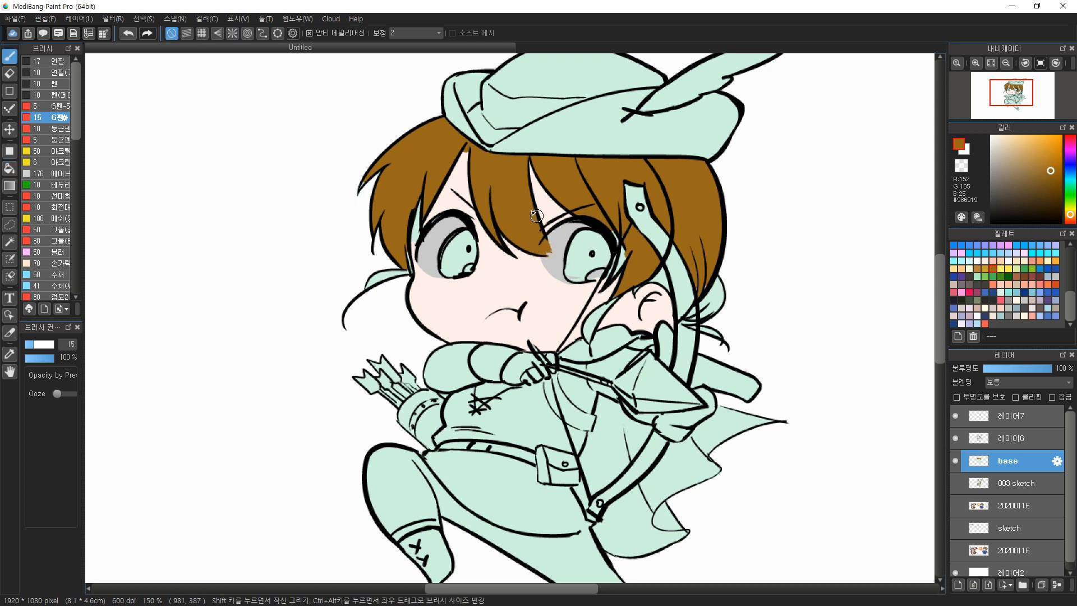
right_click(499, 292)
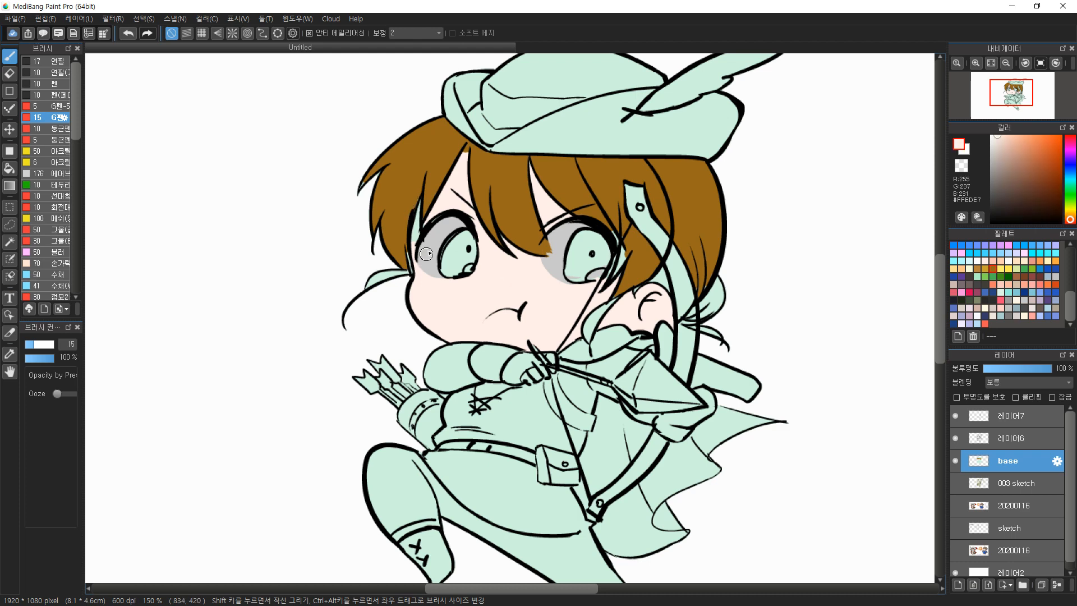
Set the Bucket reference to the current layer and refill all brown hair sections with lighter brown #A58857
right_click(421, 161)
left_click_drag(1042, 168, 1024, 166)
key("g")
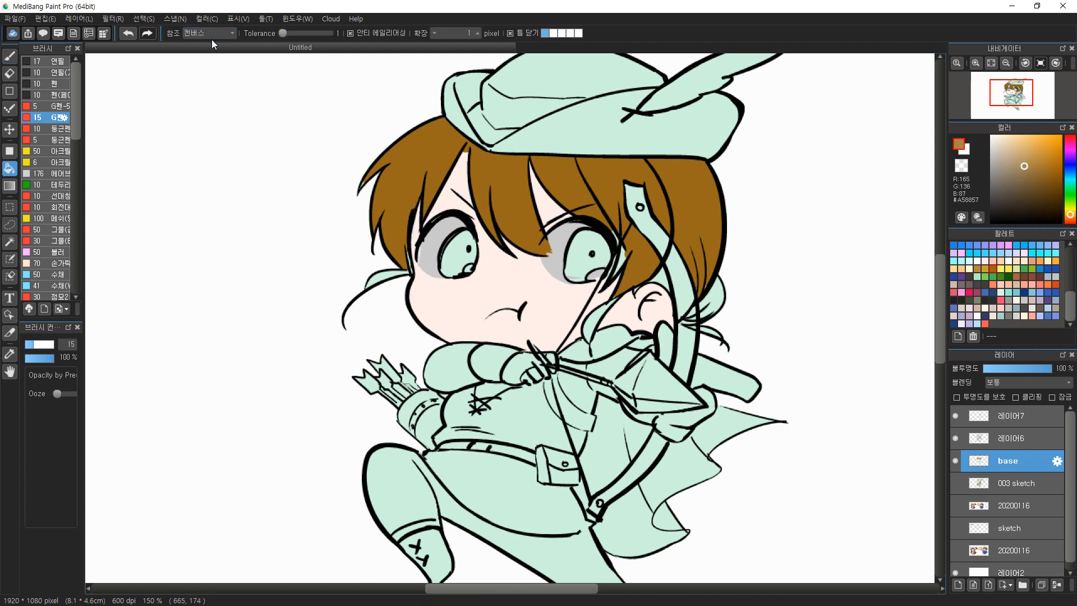
left_click(214, 48)
left_click(435, 145)
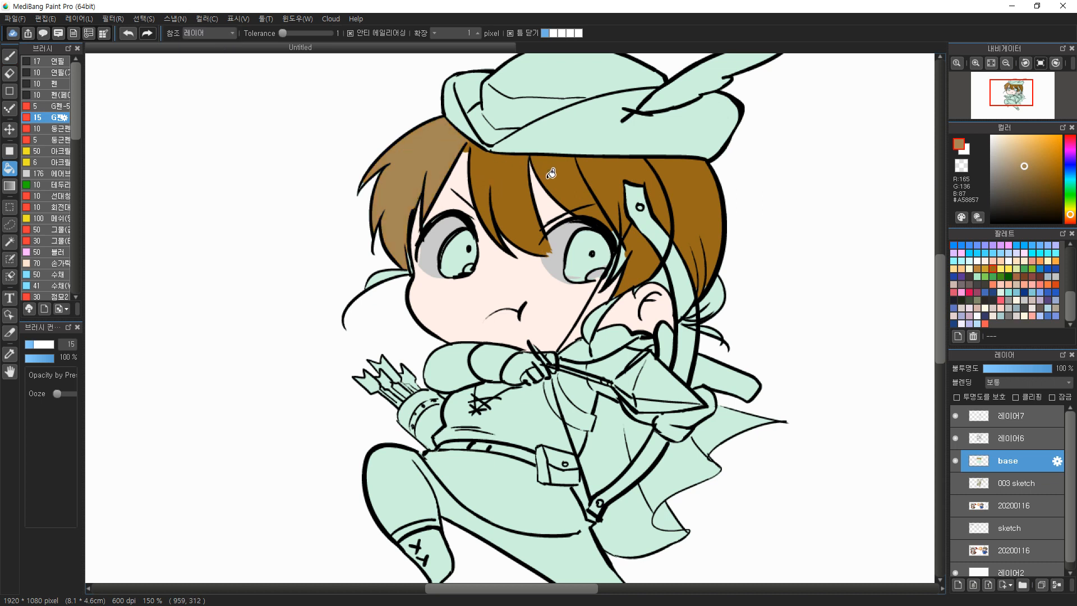
left_click(531, 161)
left_click(561, 170)
left_click(619, 166)
left_click(693, 177)
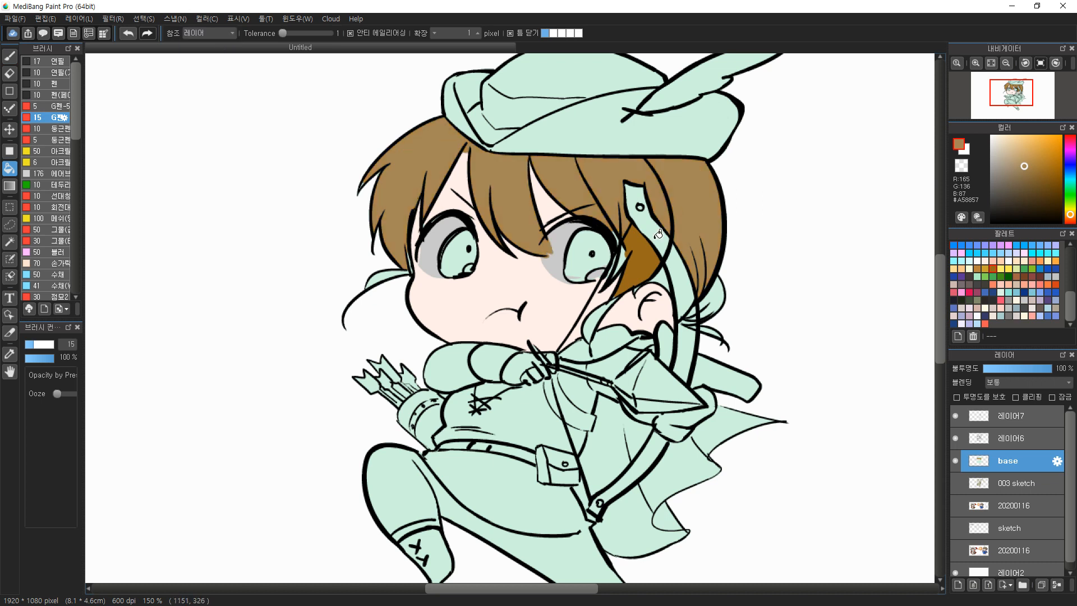
left_click(651, 245)
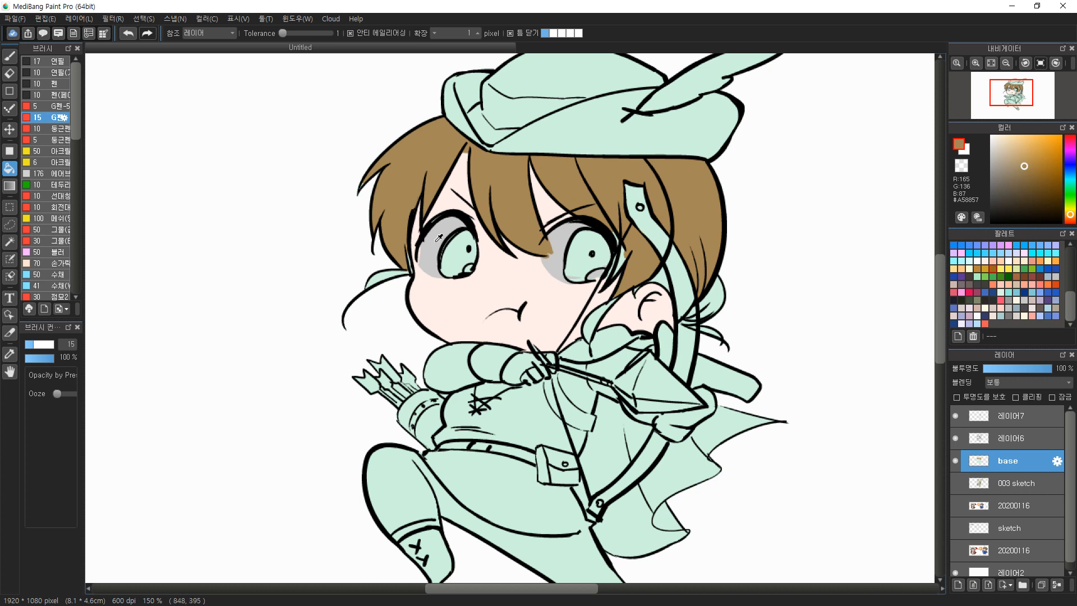
Refill both eye whites with lighter grey #E9E4E4
left_click(991, 153)
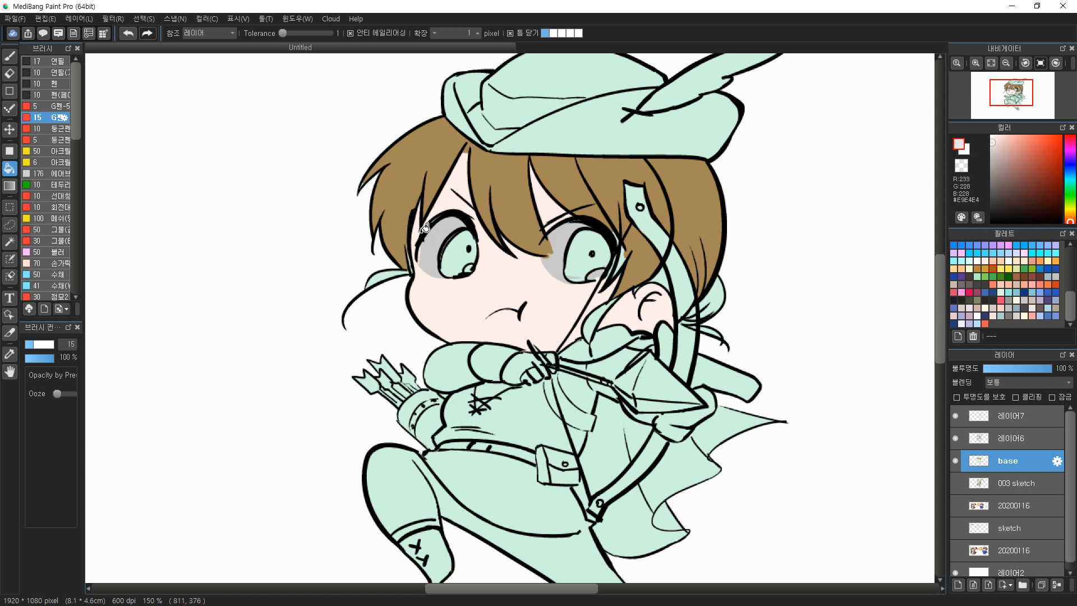
left_click(446, 230)
left_click(555, 241)
Fill both irises with dark brown #704F41
left_click(617, 167, "alt")
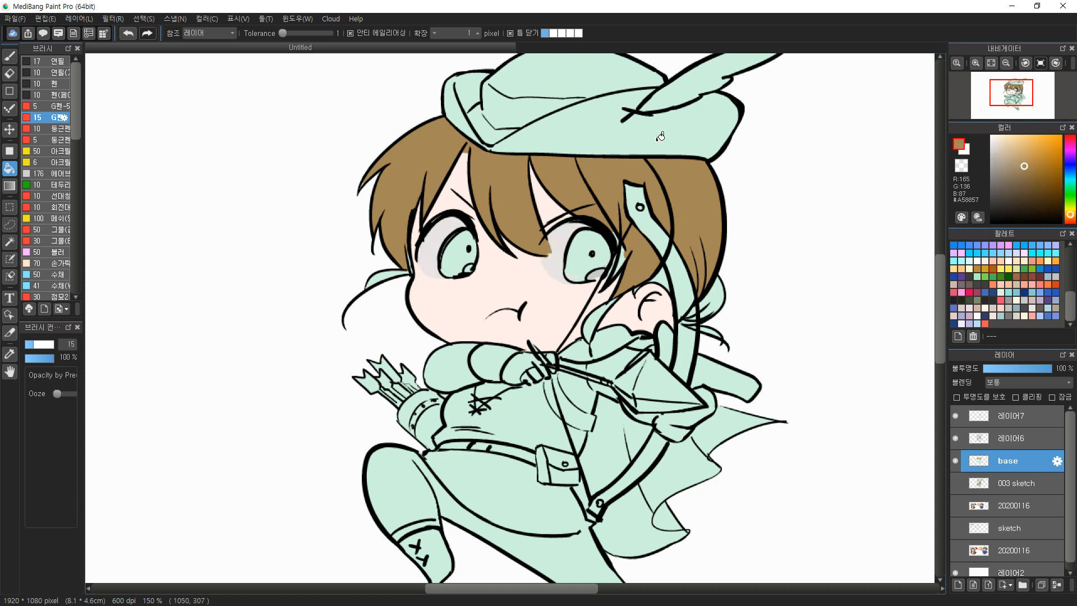
left_click(1025, 183)
left_click_drag(1071, 216, 1070, 219)
left_click(1021, 185)
left_click(452, 254)
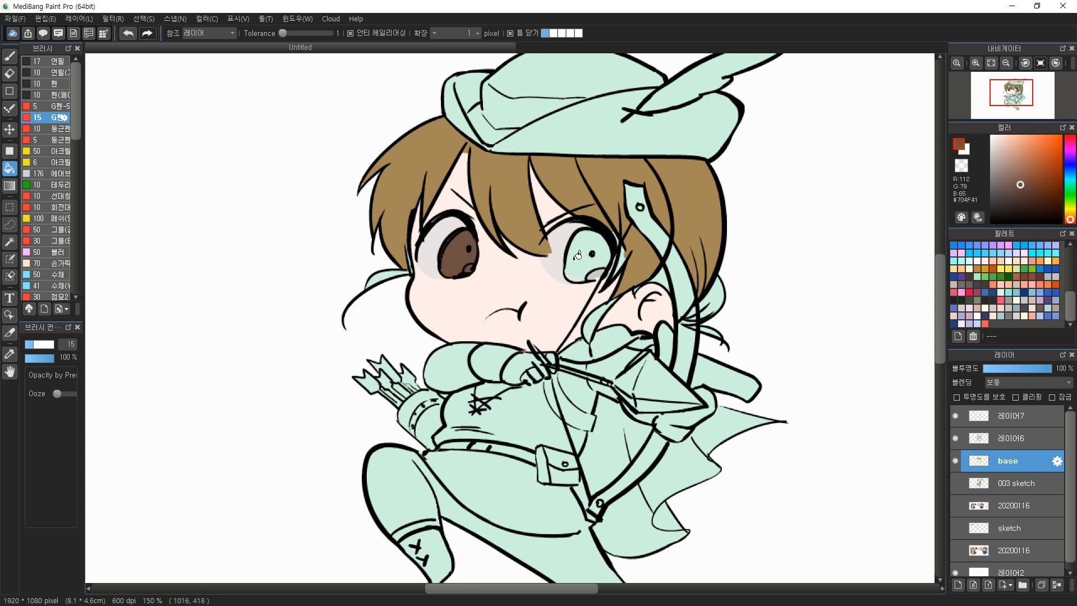
left_click(579, 257)
Brush in the unfilled lower part of the iris near the bow and paint the exposed fingers skin tone #FFEDE7
key("b")
mouse_move(574, 276)
left_mouse_down()
mouse_move(592, 274)
mouse_move(584, 280)
left_mouse_up()
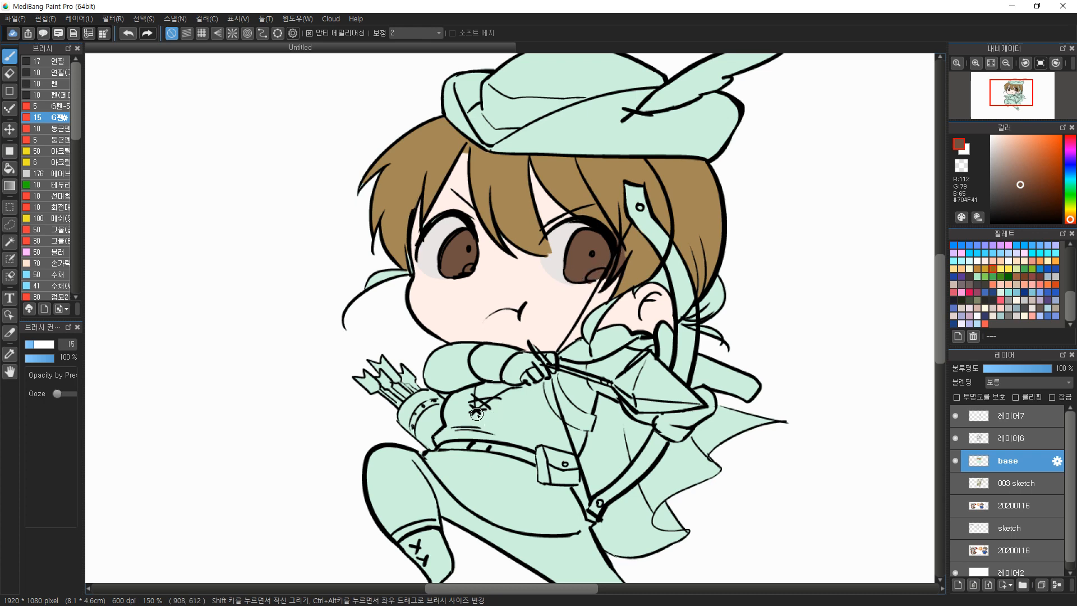
left_click(515, 285, "alt")
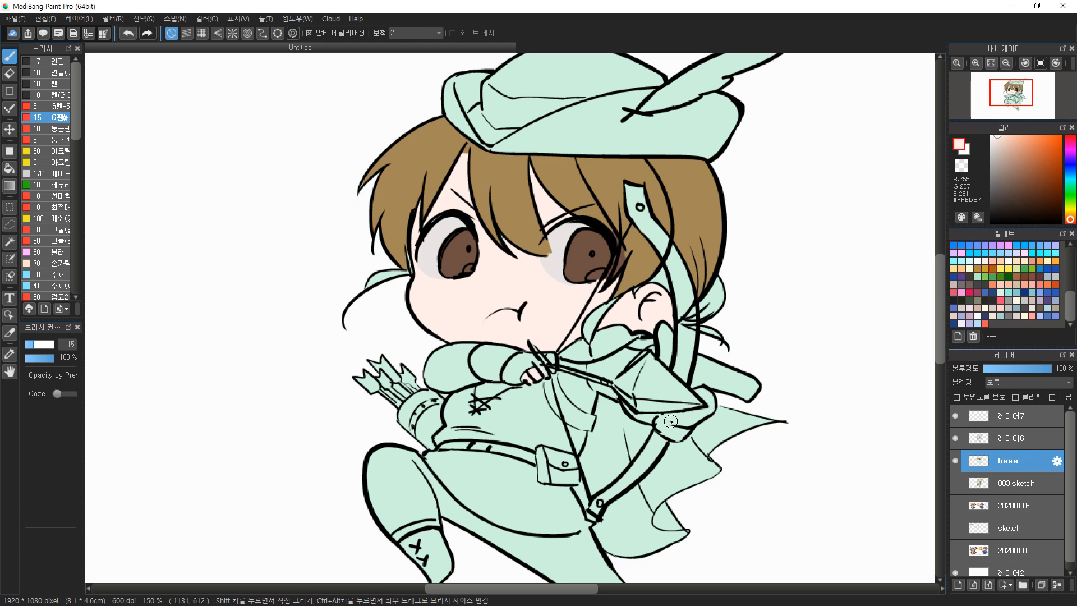
Fill both gloves and the pieces behind the bow with near-black #2C2C2C, using the whole canvas as Bucket reference
left_click(993, 299)
key("g")
left_click(561, 346)
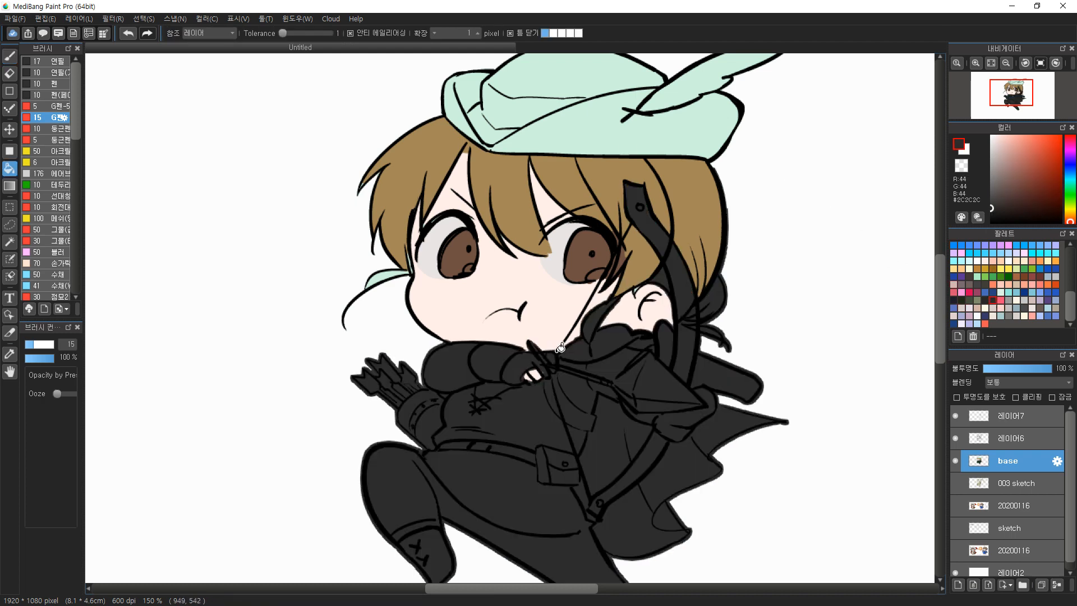
key("ctrl+z")
left_click(212, 50)
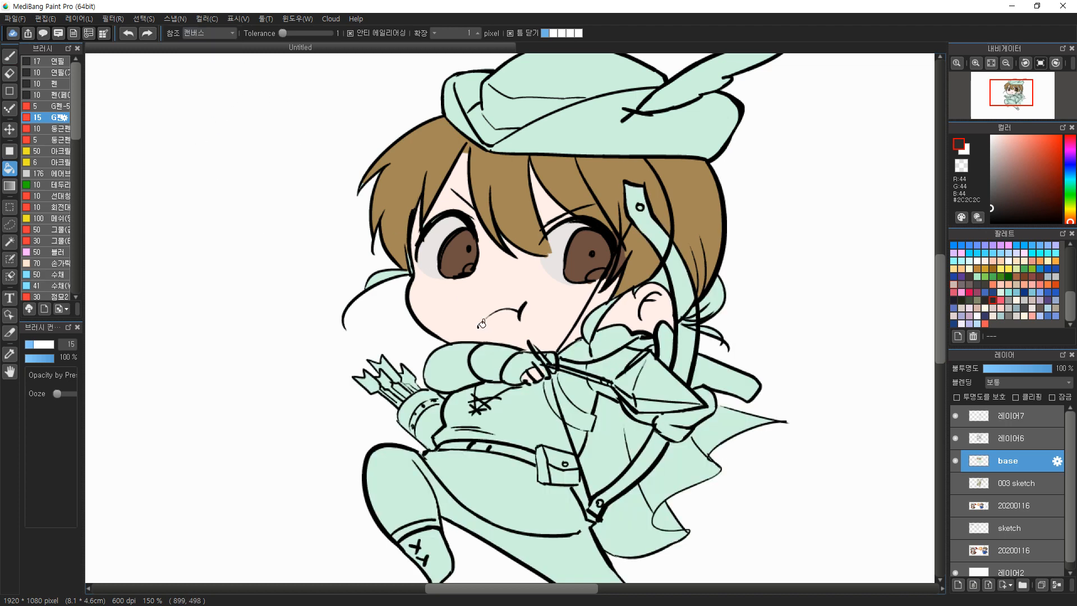
left_click(497, 357)
left_click(536, 362)
left_click(669, 347)
left_click(732, 374)
left_click(708, 400)
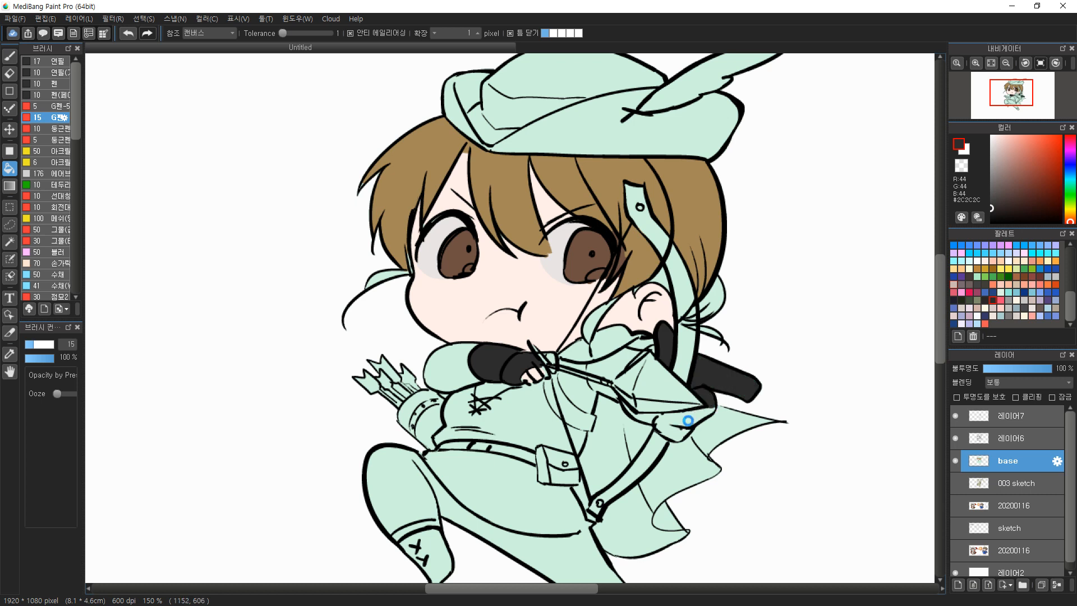
left_click(693, 414)
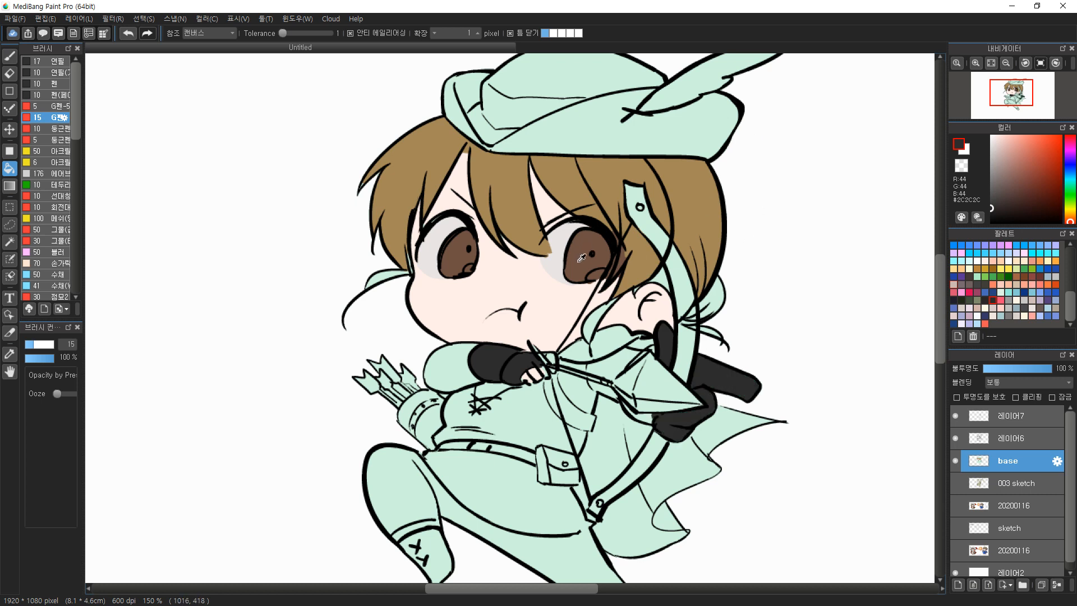
Fill all sections of the bow's limbs with orange-brown #A57124
left_click(581, 257, "alt")
left_click(1011, 169)
left_click(1071, 216)
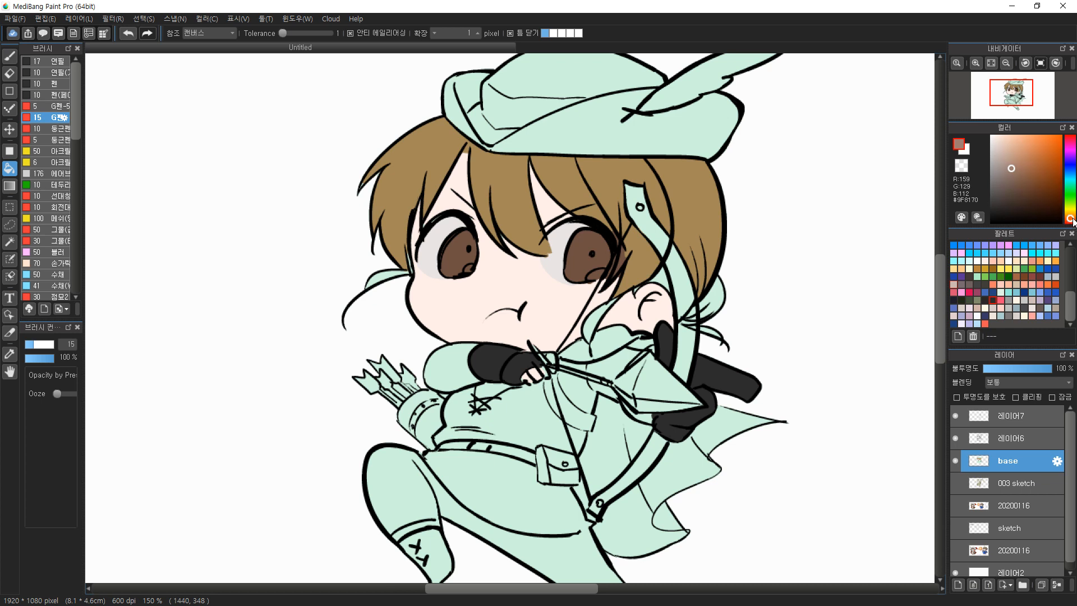
left_click(1046, 166)
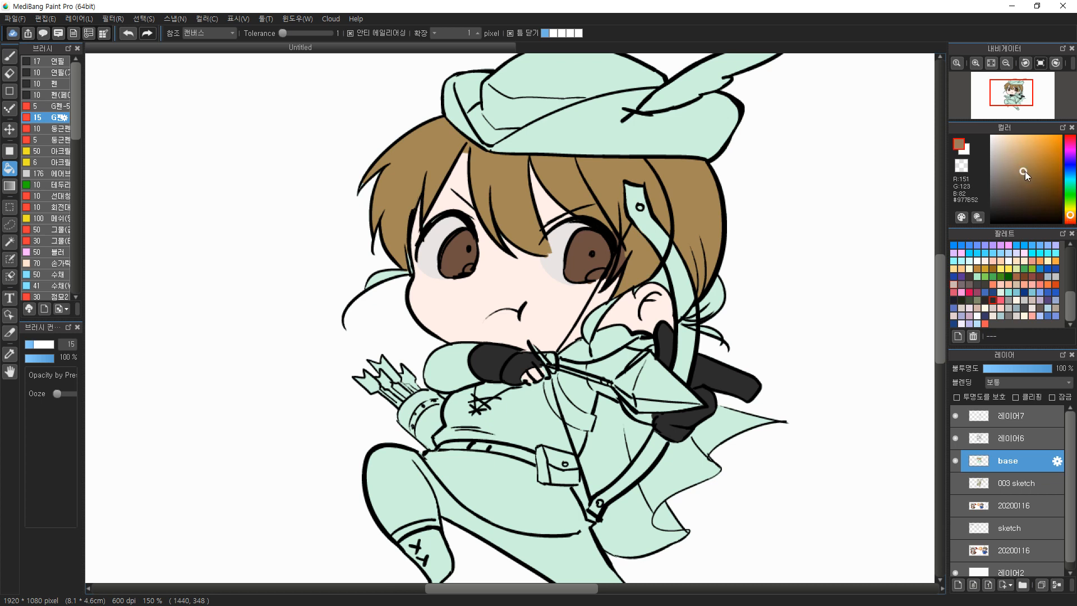
left_click(684, 284)
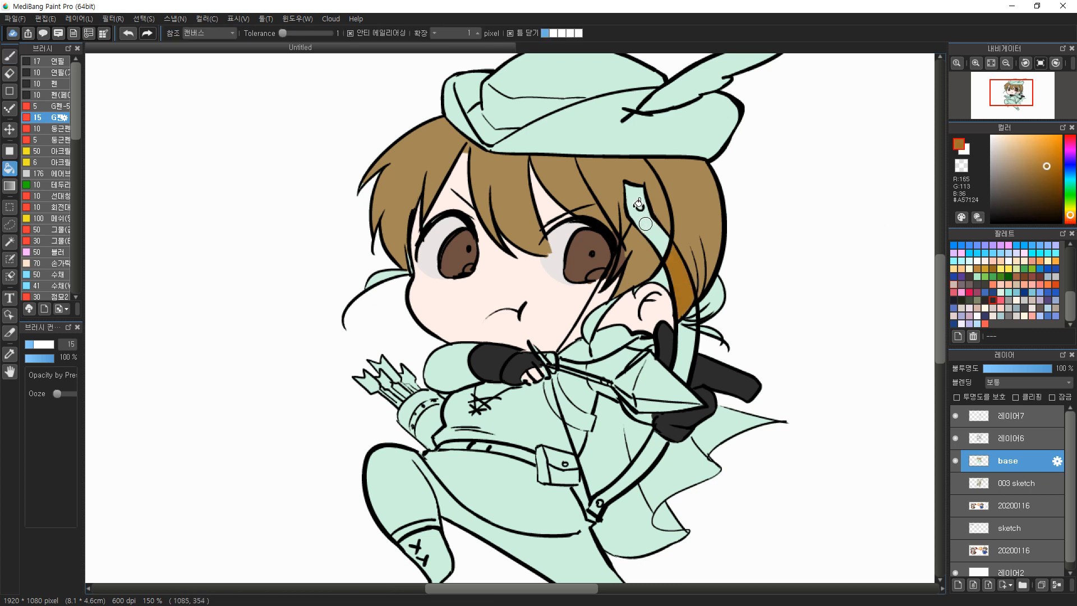
left_click(639, 205)
left_click(654, 446)
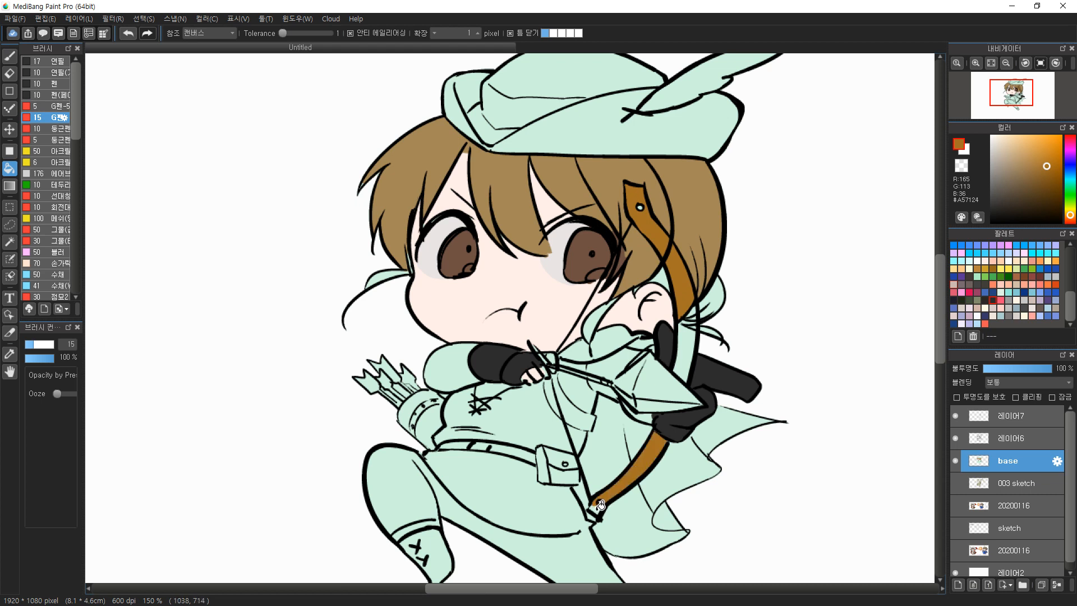
left_click(690, 334)
Fill the hair bun and the lock in front of the ear with the hair colour #A58857
key("b")
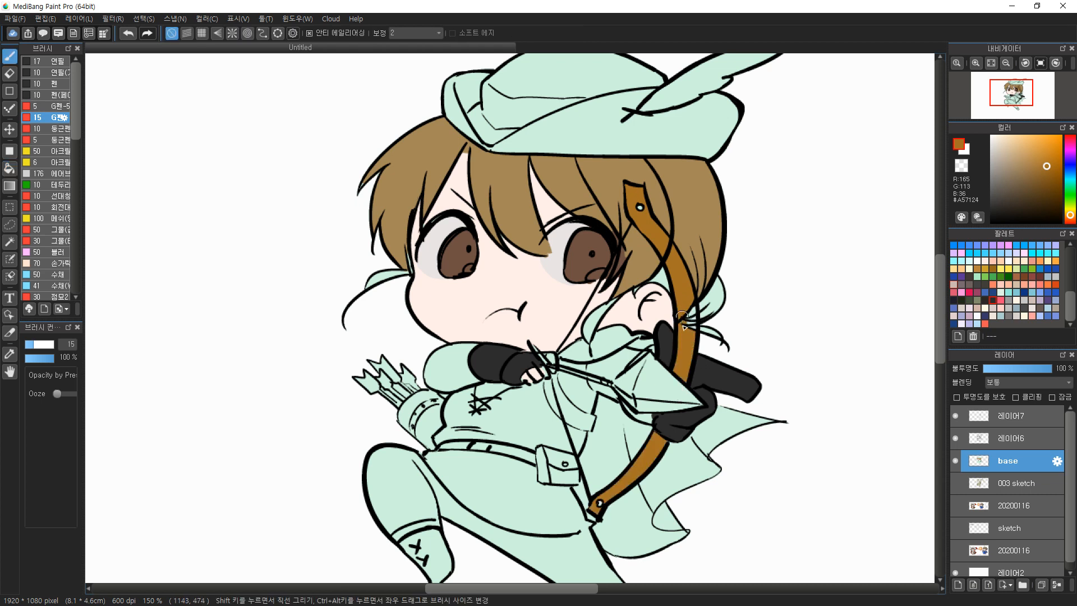
left_click(705, 207, "alt")
key("g")
left_click(666, 279)
left_click(715, 298)
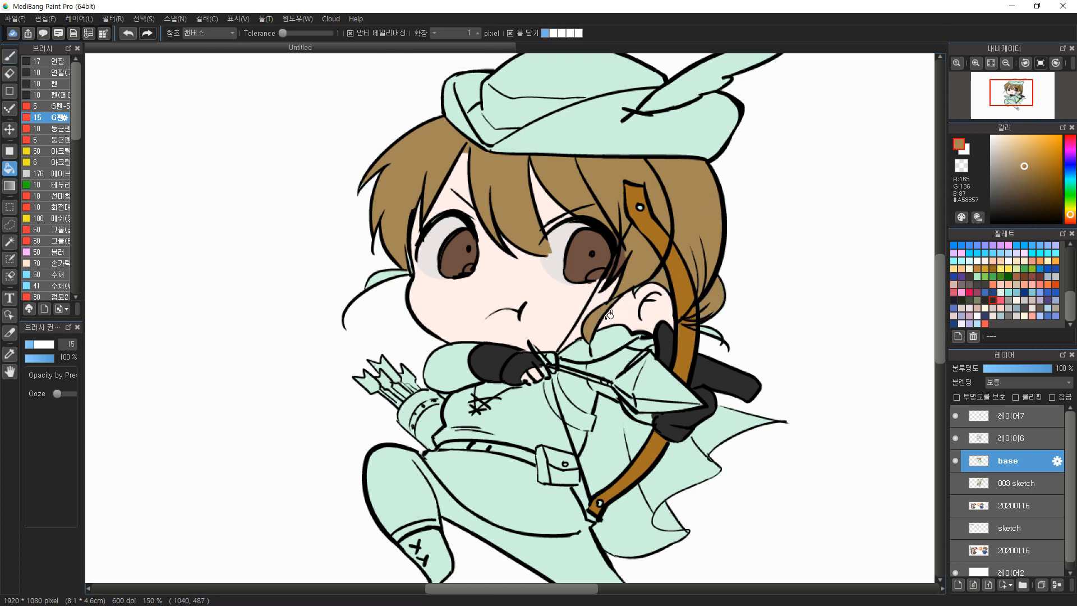
Turn on transparency protection for the base layer and paint the loose strand below the bun in hair colour #A58857
key("b")
mouse_move(708, 307)
left_mouse_down()
mouse_move(713, 347)
mouse_move(718, 333)
left_mouse_up()
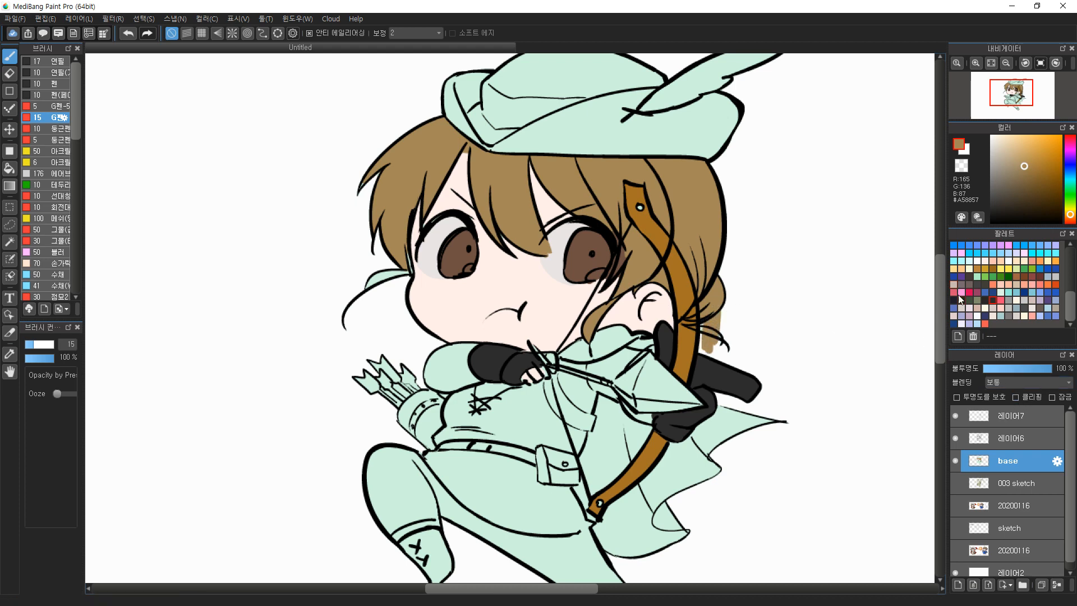
key("ctrl+z")
left_click(974, 398)
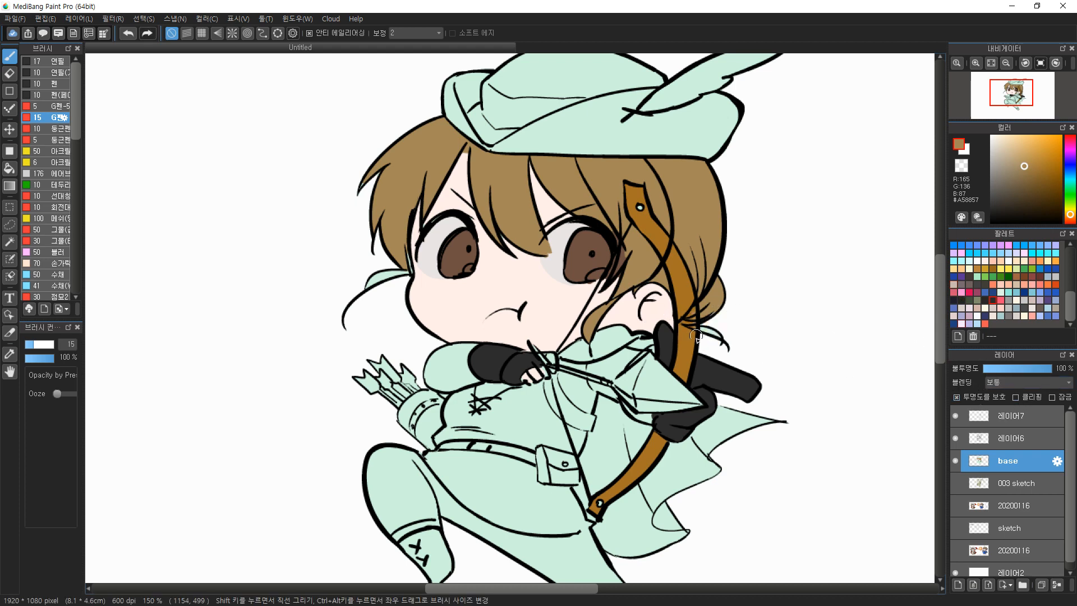
left_click(688, 310, "alt")
Duplicate the line art layer 레이어6 and hide the lower copy as a backup
left_click(1007, 443)
left_click(1042, 585)
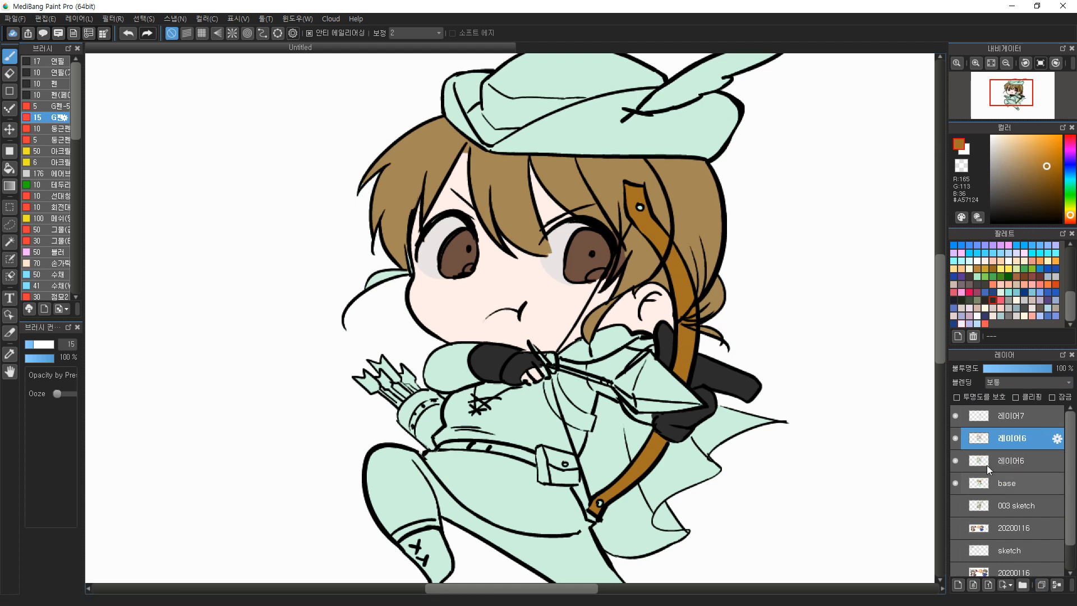
left_click(956, 460)
Erase the hair lines crossing the bow and paint over the leftover gap on the base layer with #A57124
key("e")
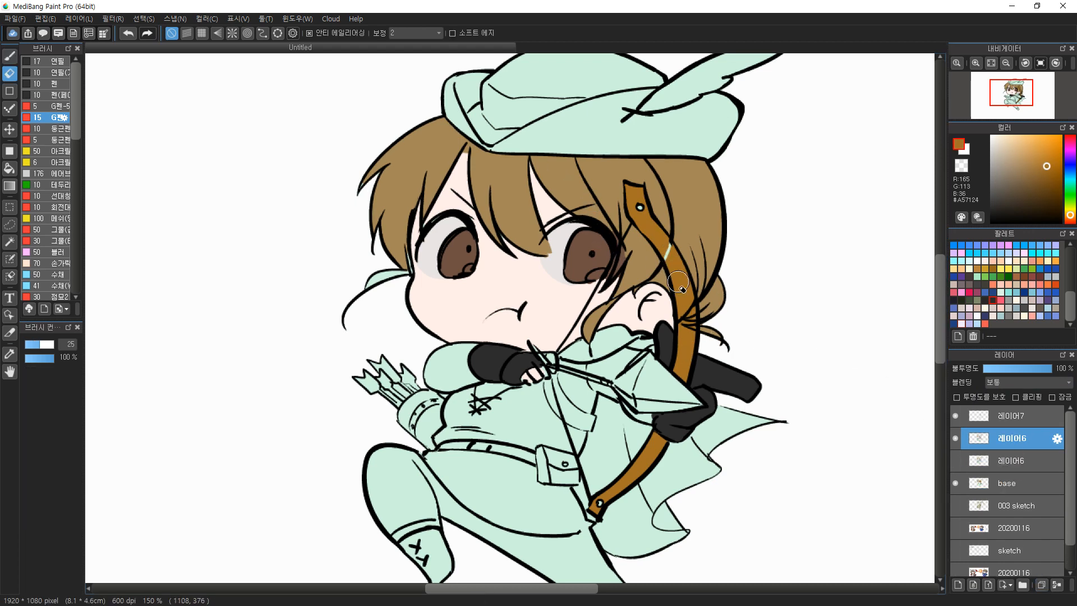
mouse_move(666, 253)
left_mouse_down()
mouse_move(683, 297)
mouse_move(677, 362)
left_mouse_up()
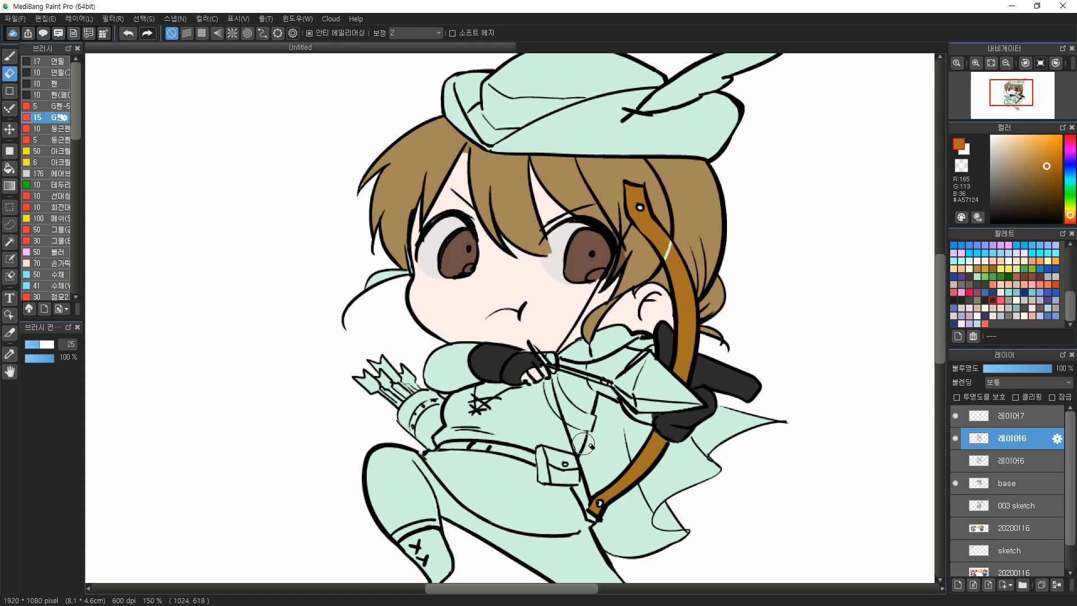
left_click(1010, 483)
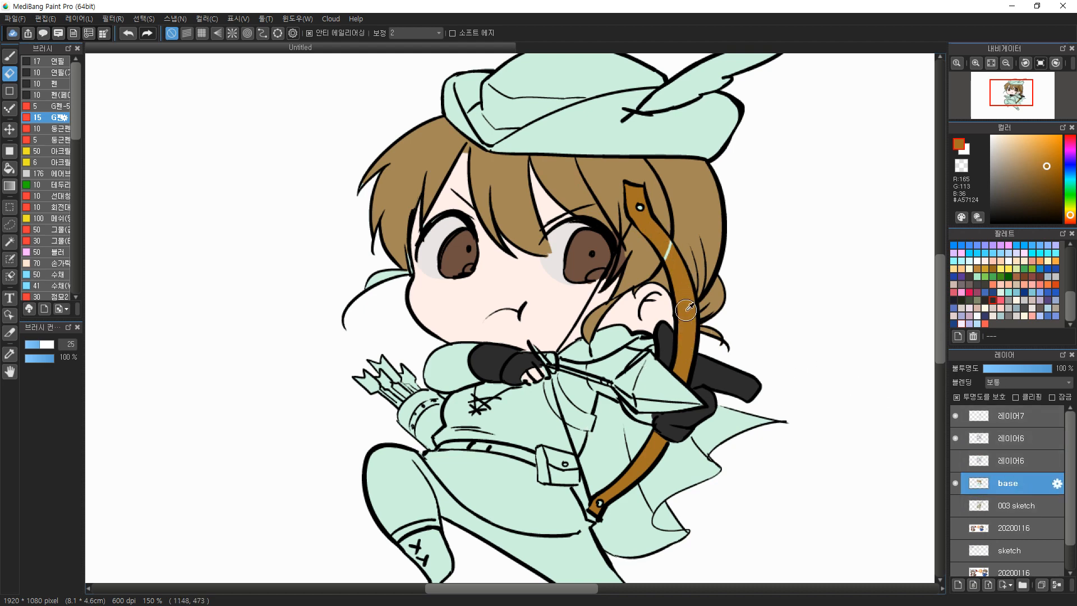
key("b")
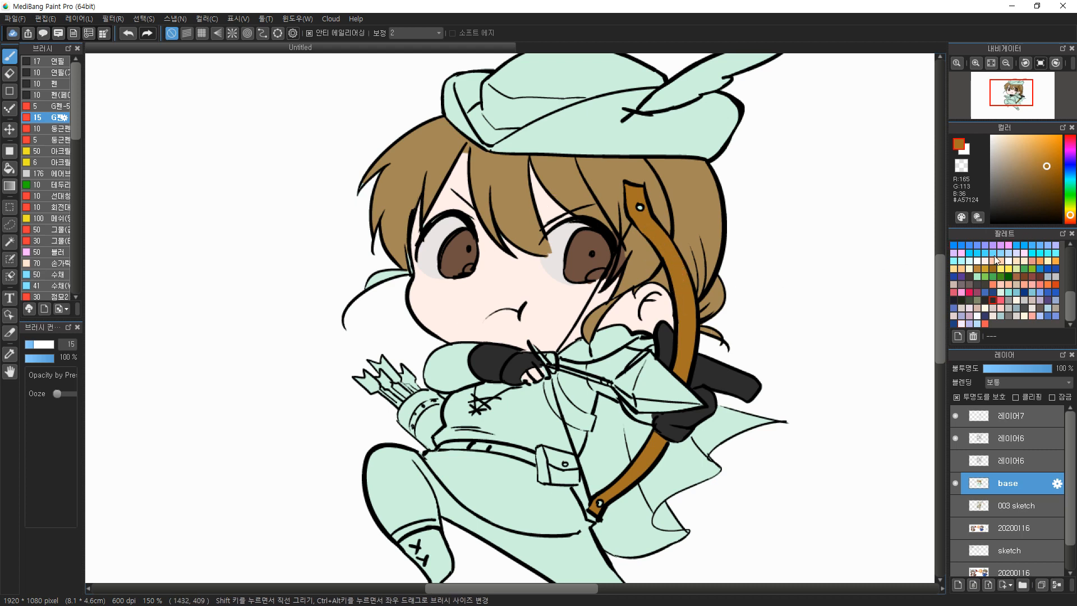
Fill the sleeve, upper chest and shoulder sections of the tunic with muted green #6B9357
left_click(1002, 276)
key("g")
left_click(449, 370)
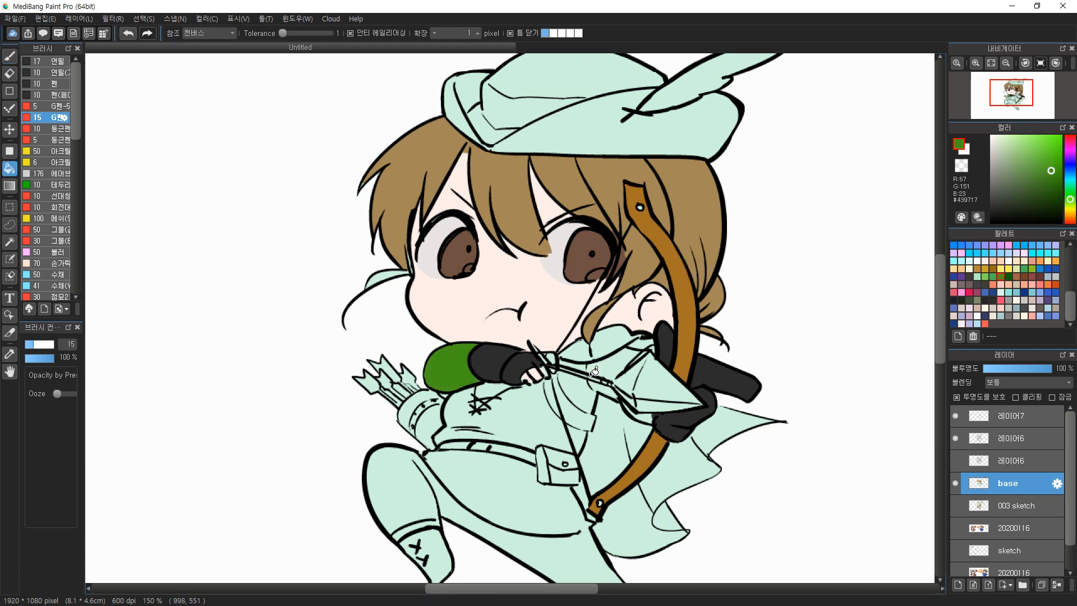
key("ctrl+z")
left_click_drag(1008, 176, 1021, 172)
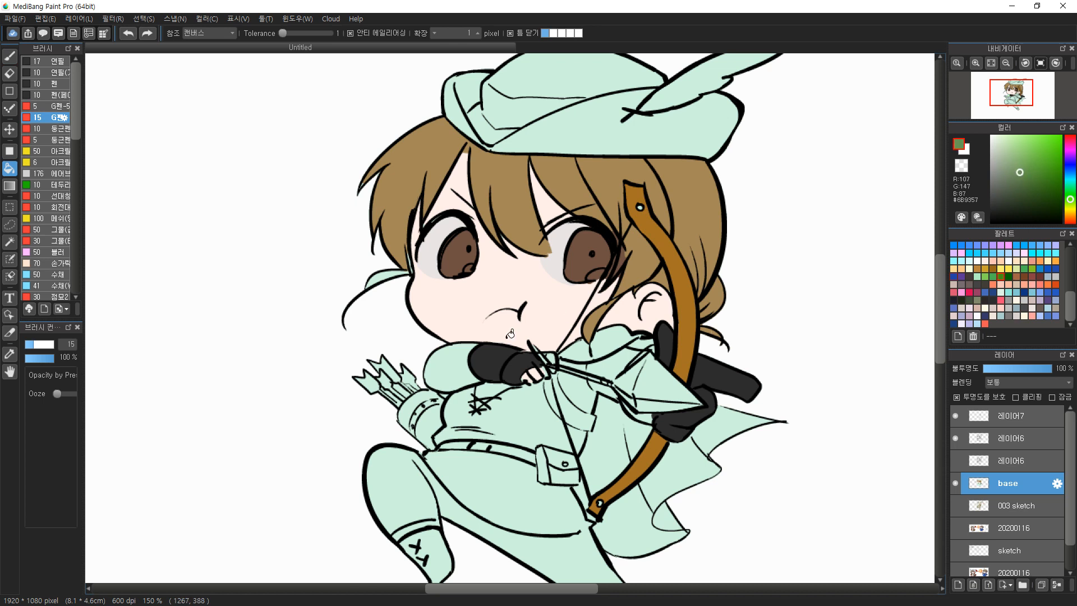
left_click(472, 359)
left_click(492, 386)
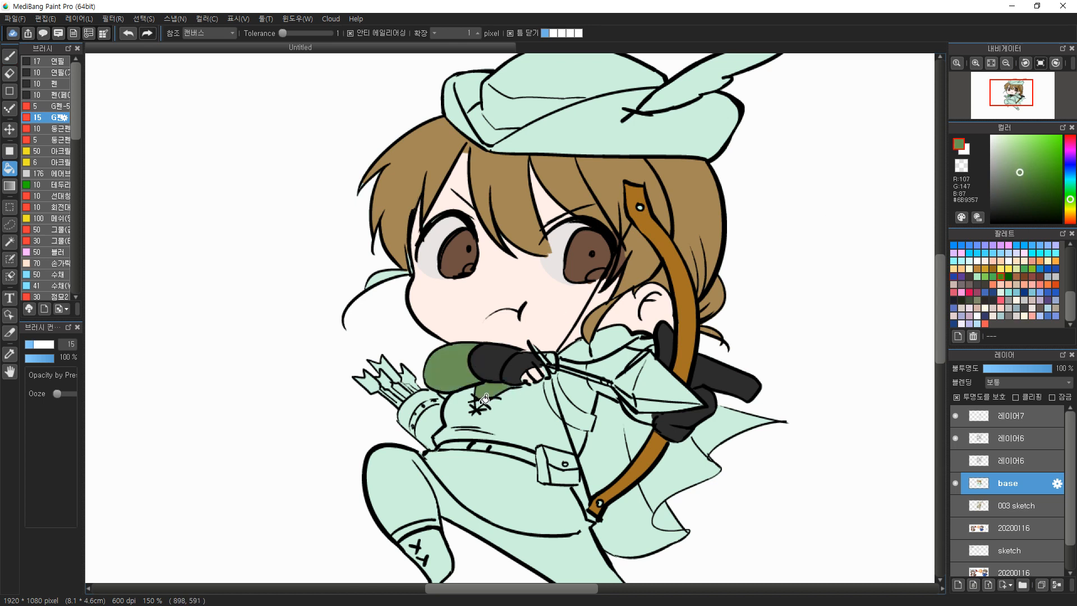
left_click(625, 361)
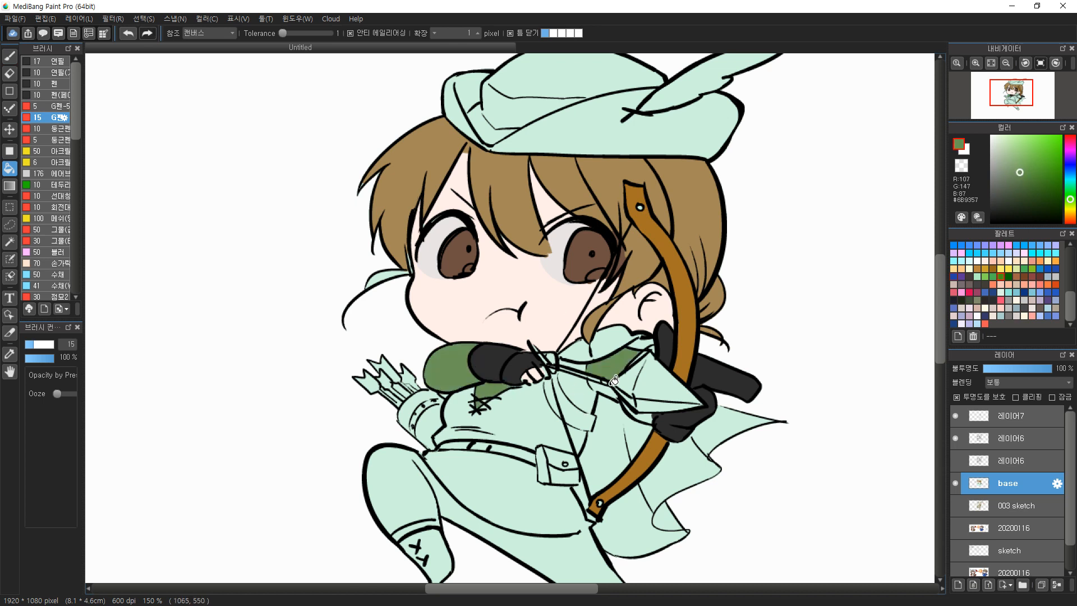
Fill both trouser legs with near-black #1F211E, closing the outline gap at the tunic hem and keeping the skirt unfilled
left_click(996, 212)
left_click(414, 492)
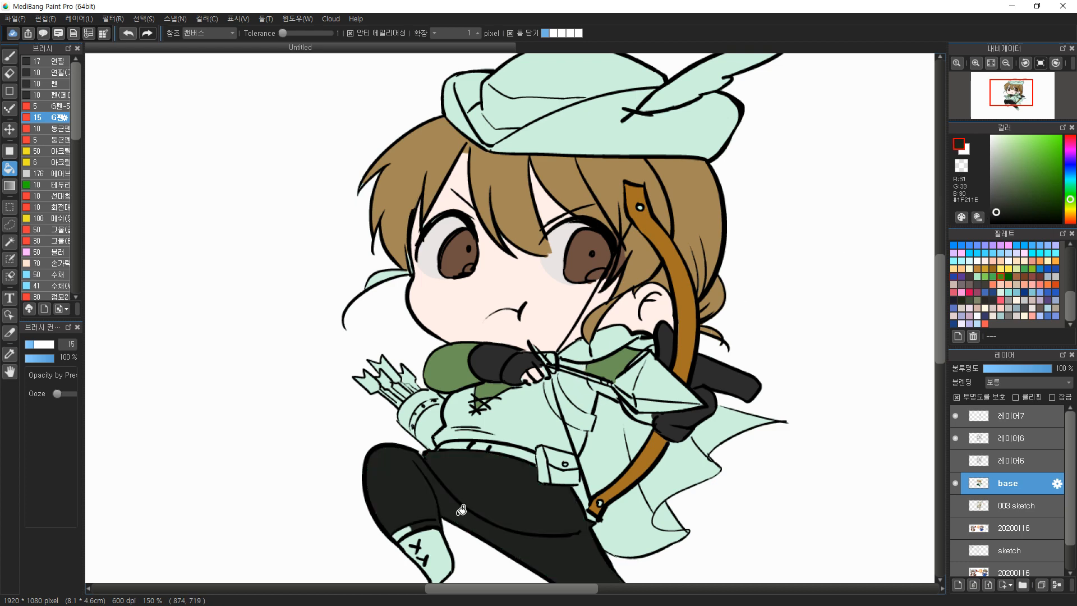
scroll(505, 427, "down", 5)
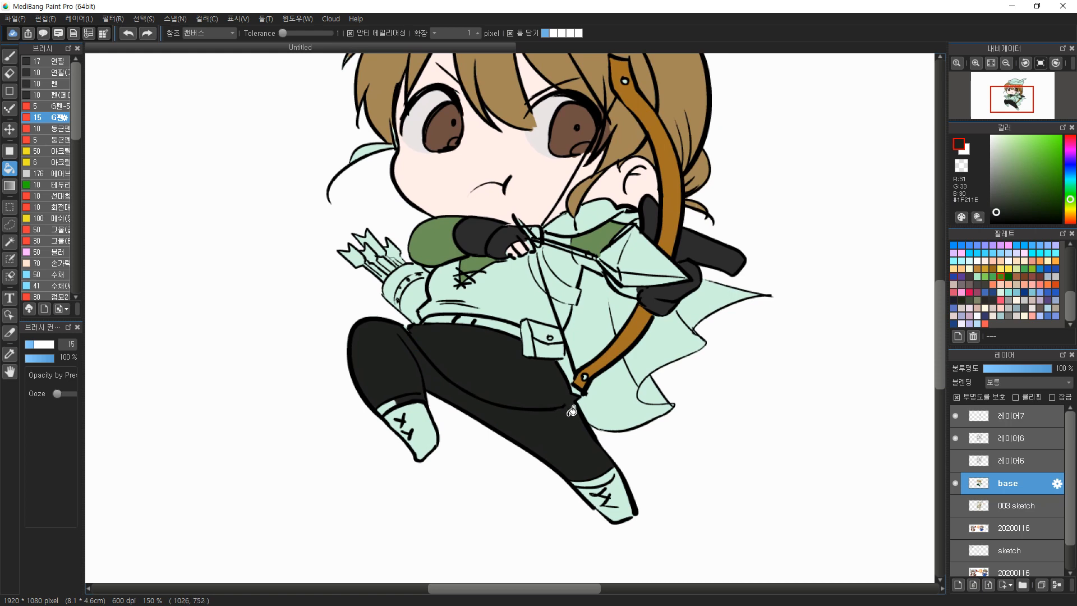
key("ctrl+z")
left_click(583, 396)
key("ctrl+z")
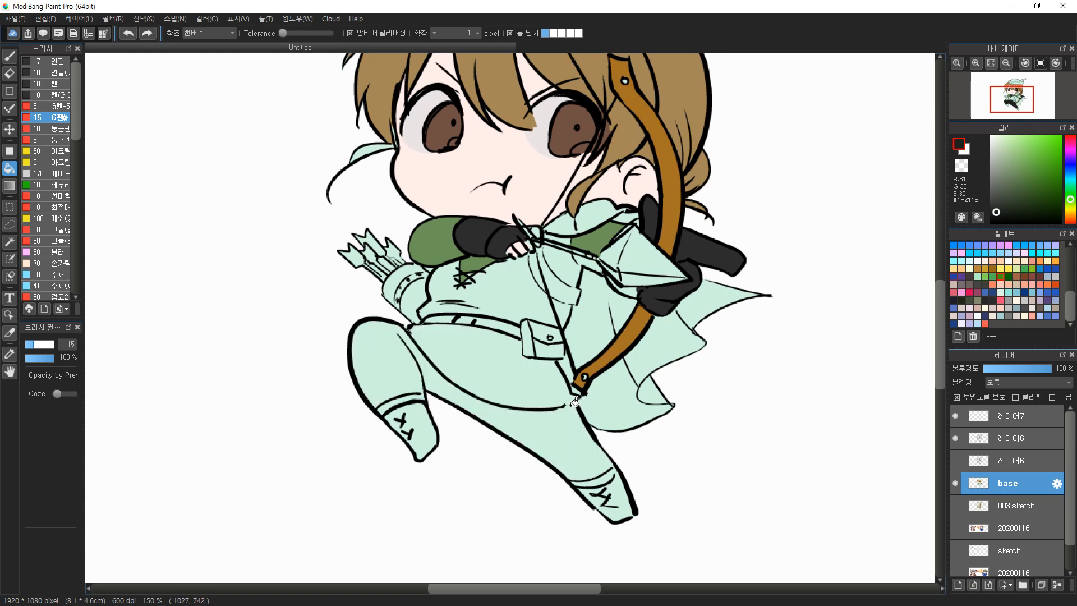
key("b")
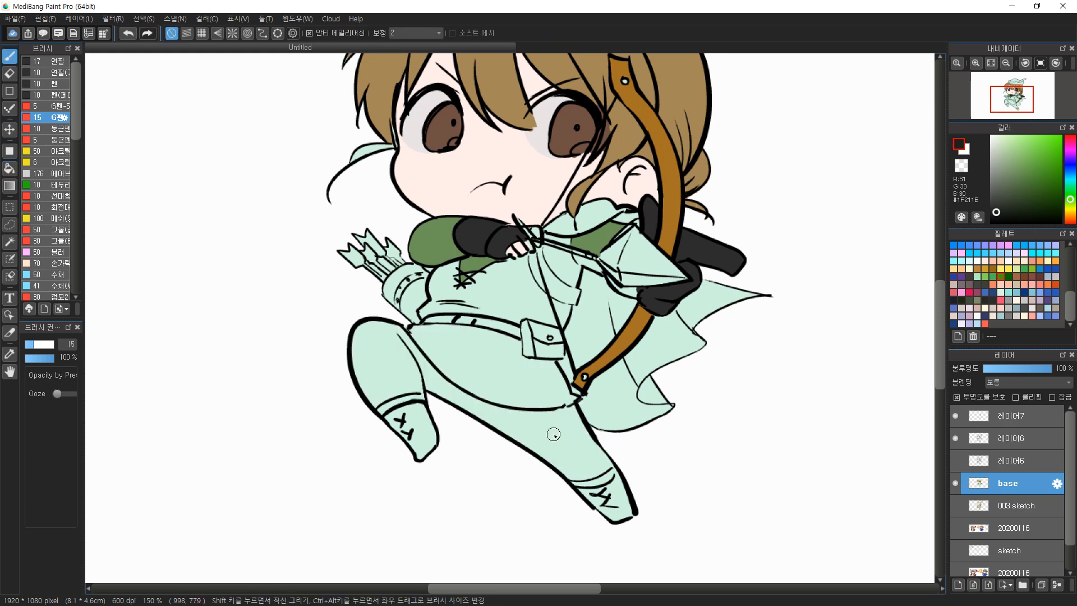
key("v")
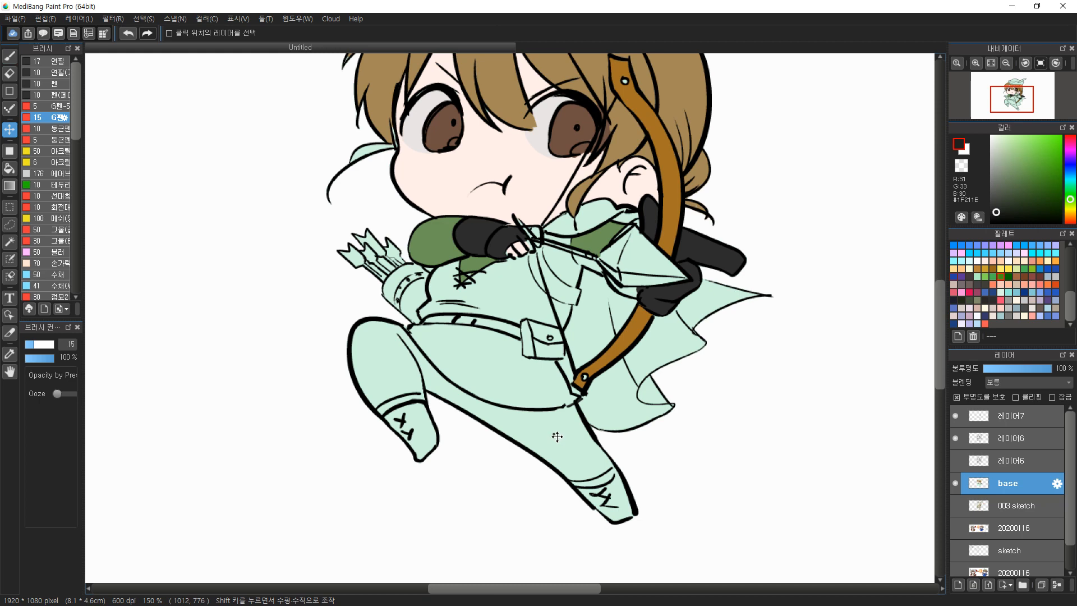
key("g")
left_click(533, 420)
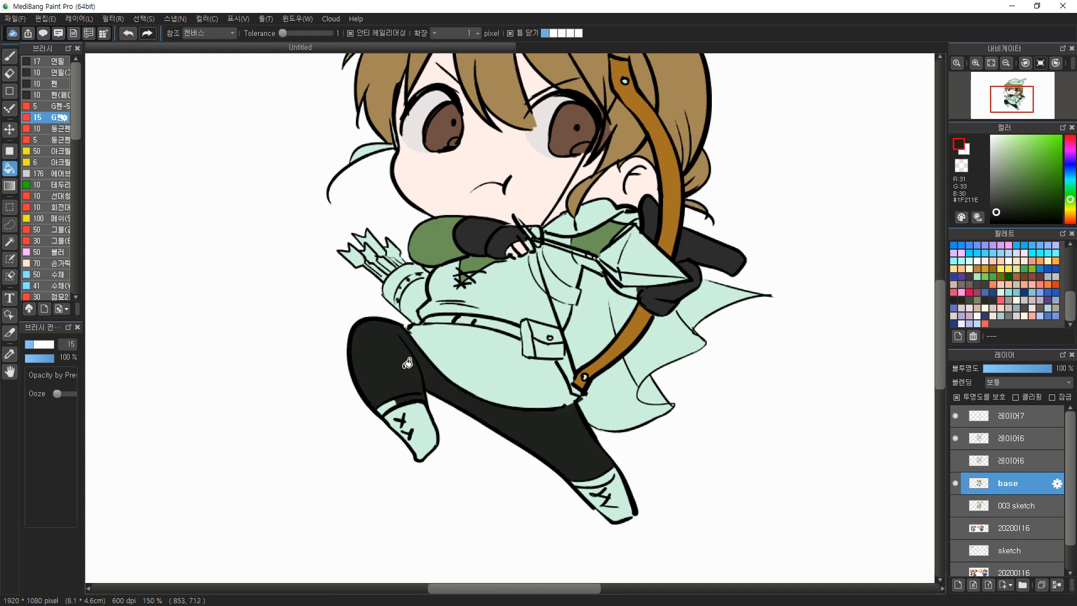
Sample the bow's brown, shift it to reddish brown #A54A24 and fill both boots with it
left_click(673, 179, "alt")
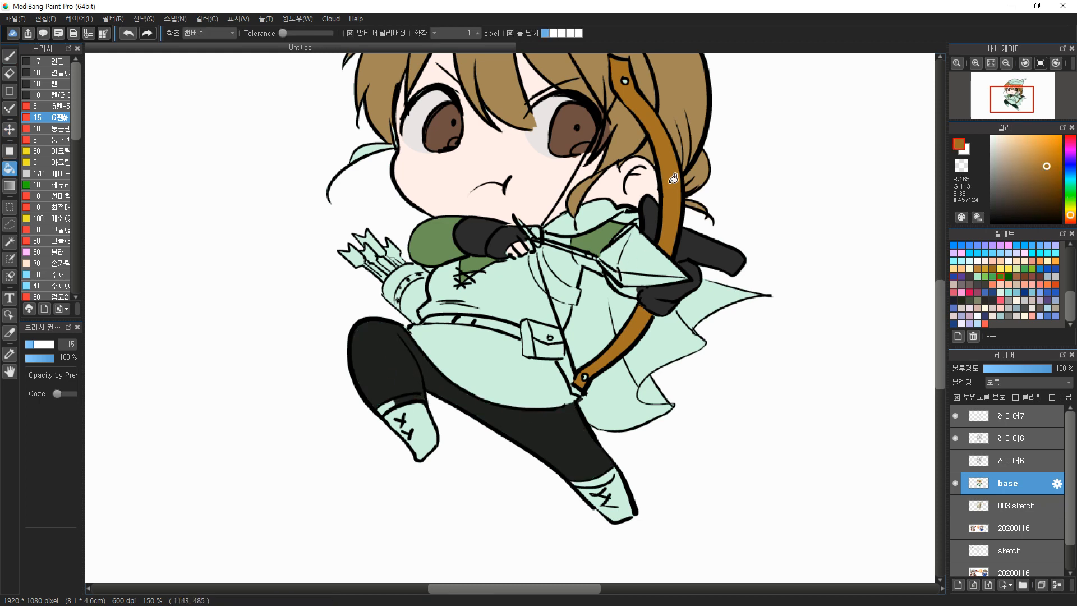
left_click_drag(1071, 215, 1071, 219)
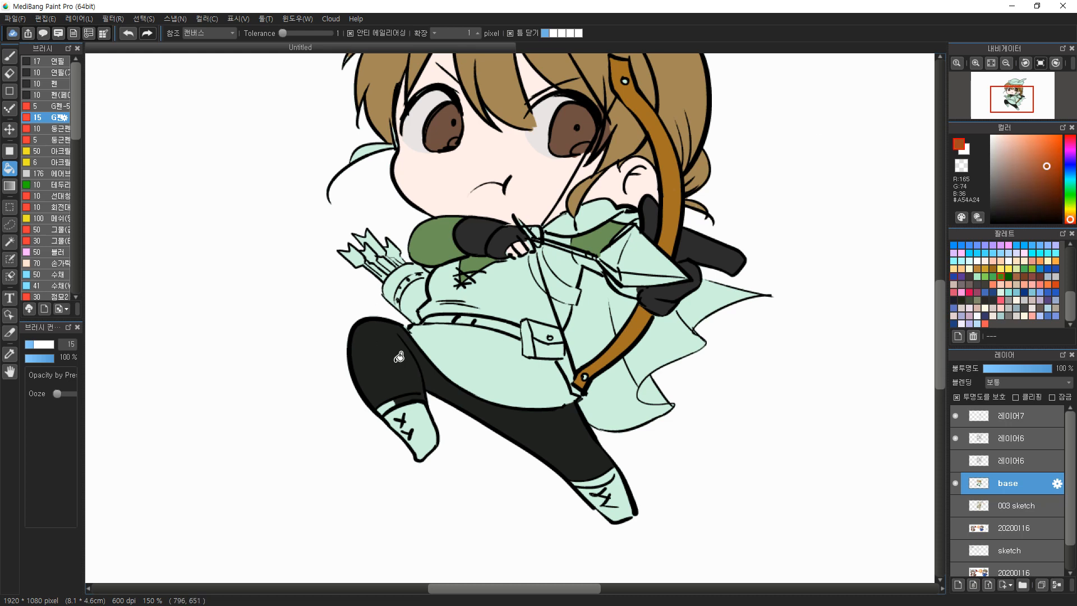
left_click(423, 413)
left_click(625, 484)
Choose tan brown #A07E44 and paint the cuffs at the top of both boots
left_click(1021, 149)
left_click_drag(1070, 220, 1072, 211)
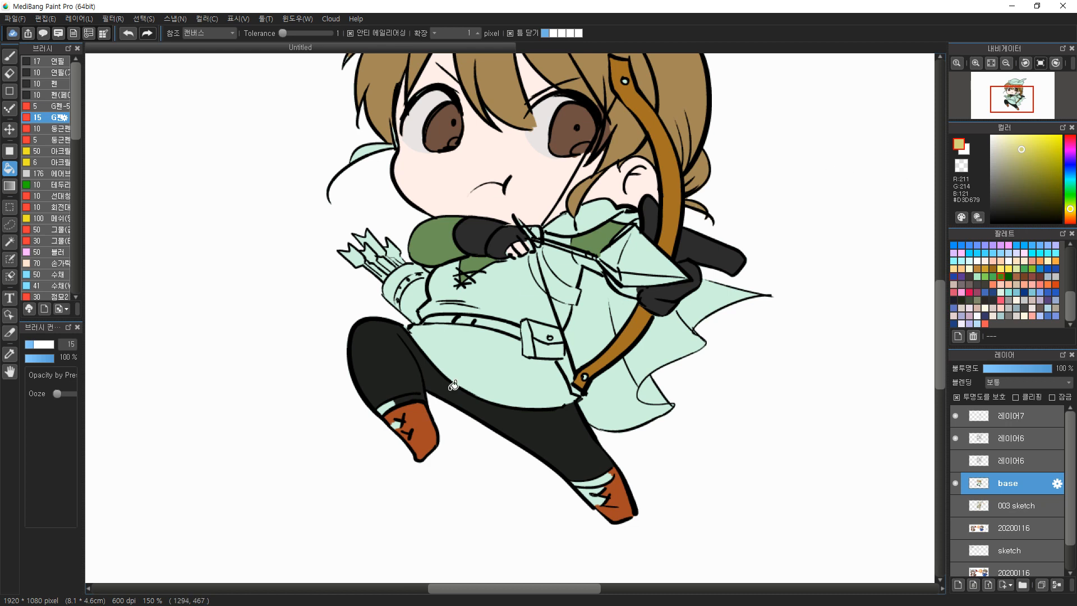
left_click(1070, 215)
left_click(1031, 168)
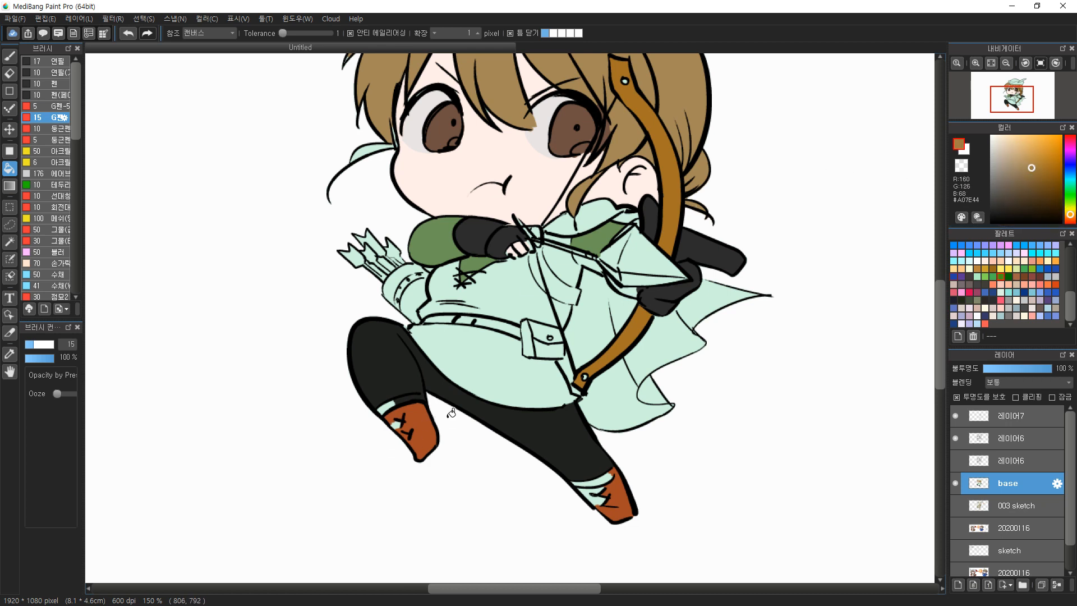
key("b")
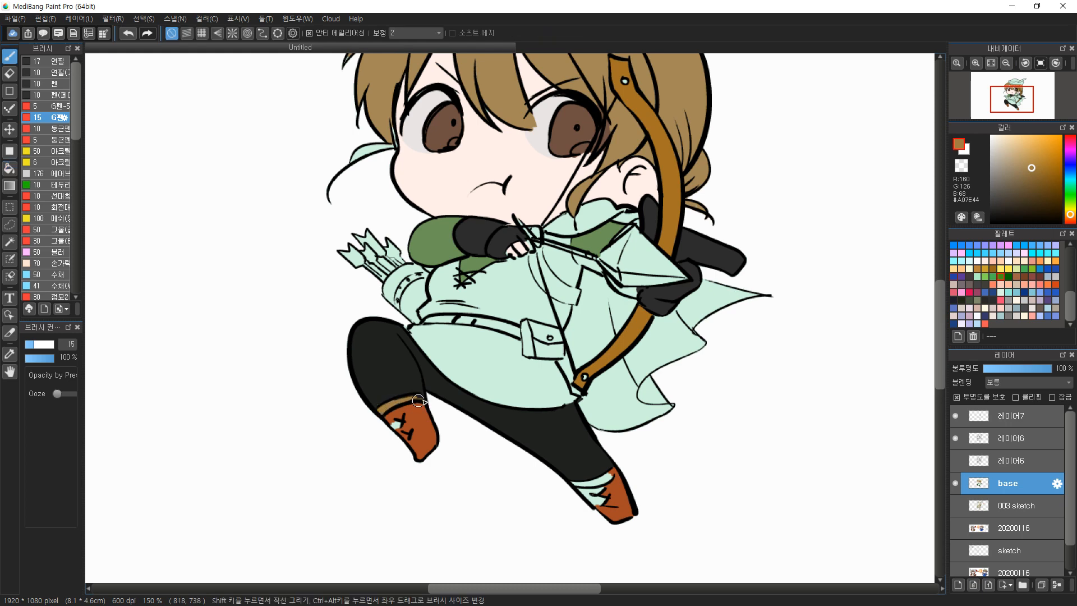
left_click_drag(400, 404, 422, 400)
mouse_move(570, 483)
left_mouse_down()
mouse_move(609, 475)
mouse_move(596, 480)
left_mouse_up()
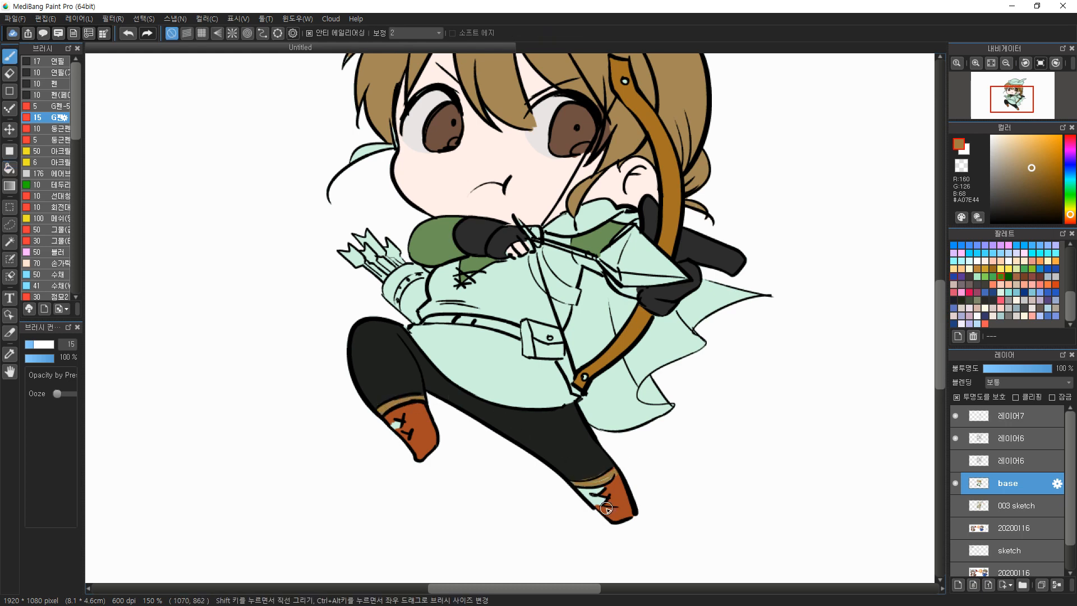
Paint over the uncoloured patches around the laces of both boots with the boots' reddish brown #A54A24
left_click(611, 497, "alt")
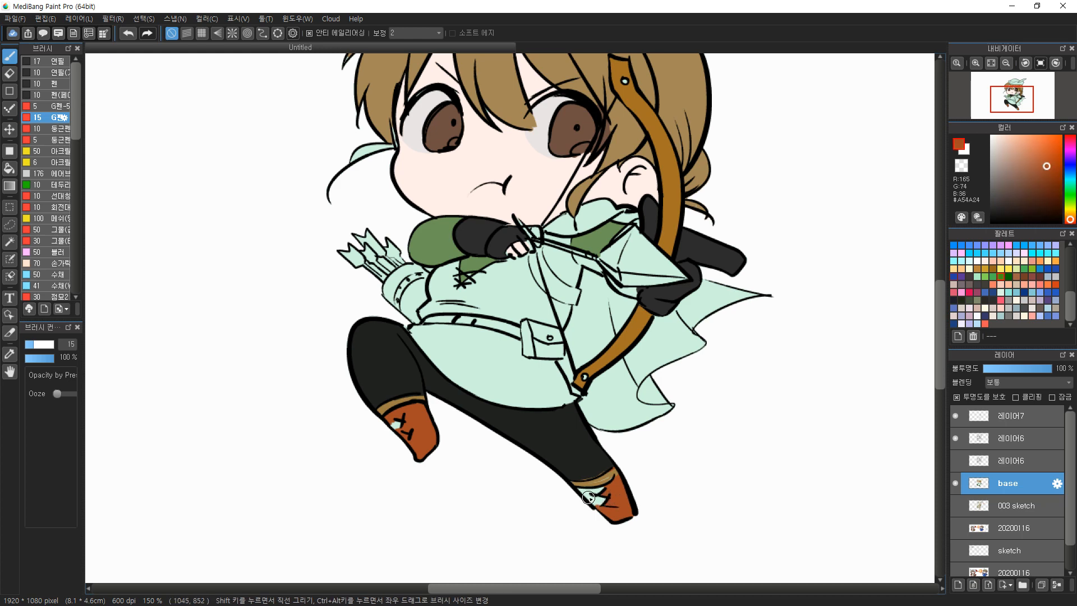
key("g")
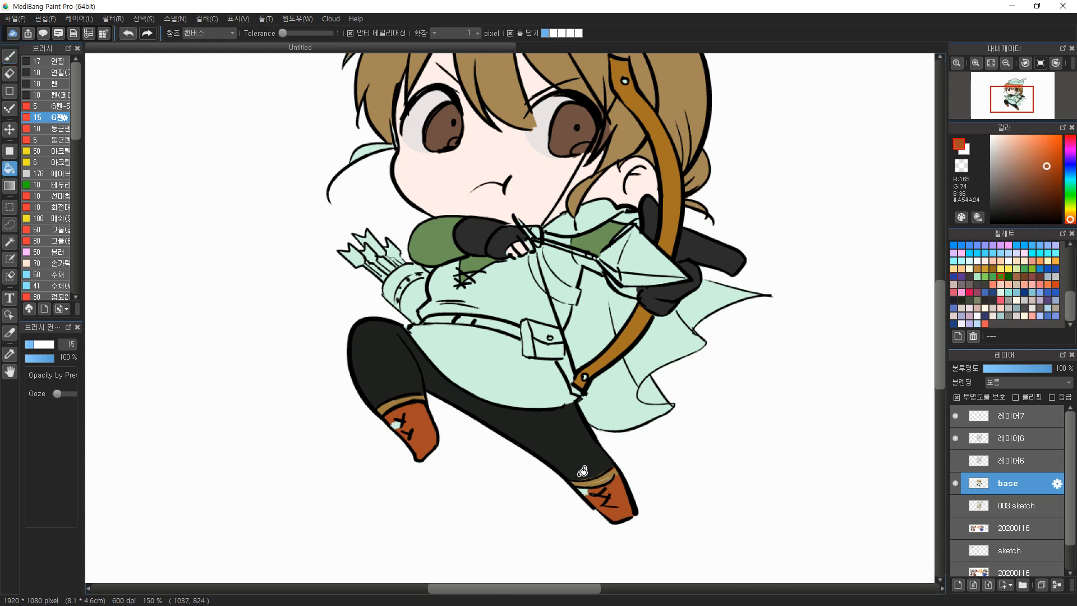
key("b")
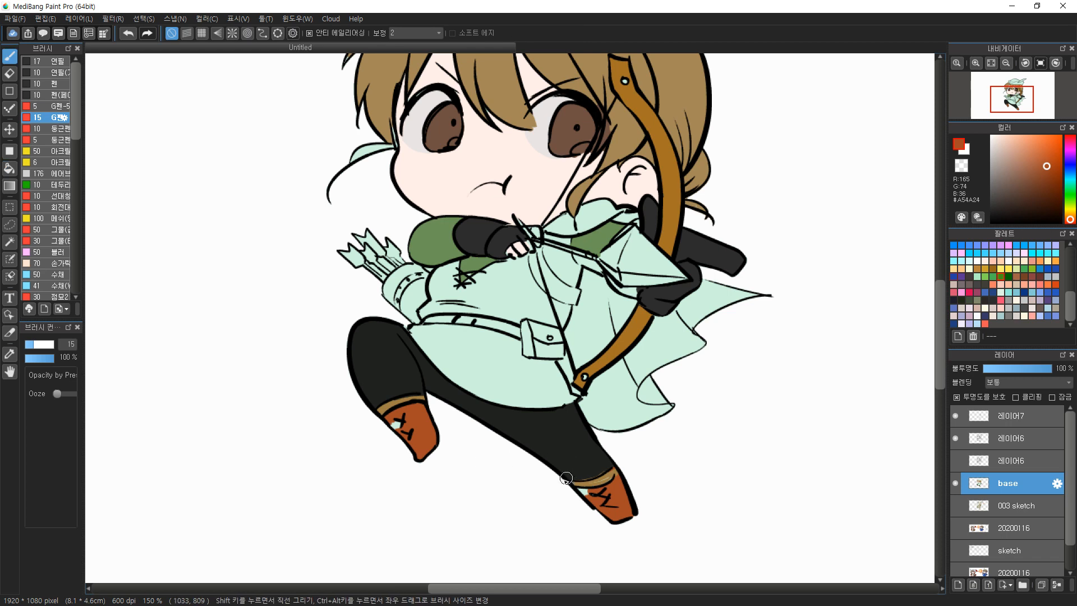
left_click_drag(396, 425, 401, 433)
Touch up the cuff of the extended leg's boot with the sampled tan brown #A07E44
left_click(570, 446, "alt")
key("g")
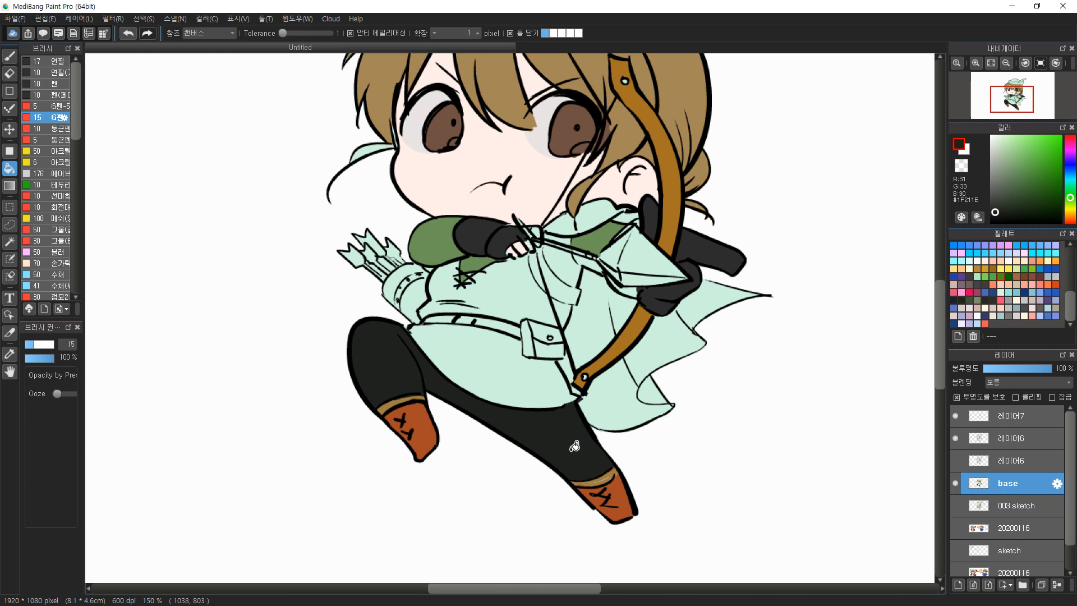
left_click(613, 469, "alt")
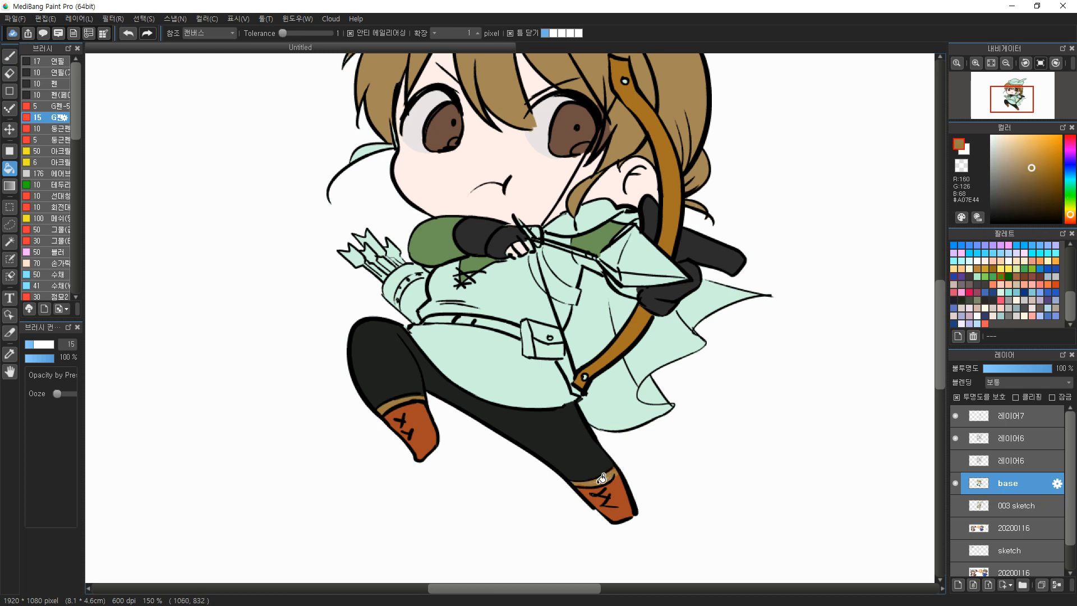
key("b")
left_click_drag(590, 483, 616, 470)
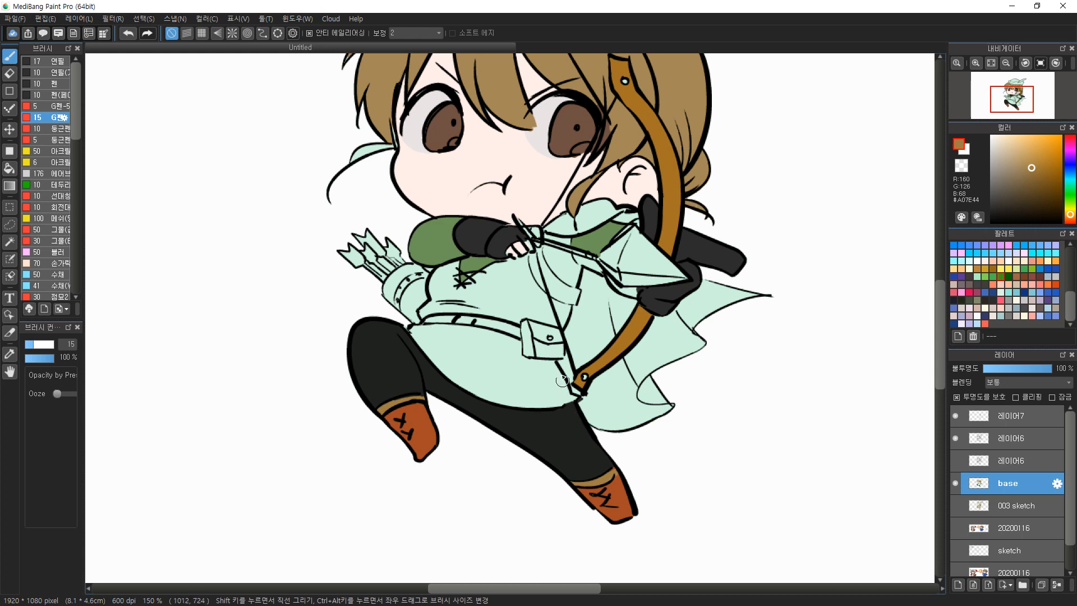
Mix dark teal #326051 from the sleeve's green and fill the tunic's chest and skirt areas with it
scroll(591, 331, "up", 3)
left_click(592, 331, "alt")
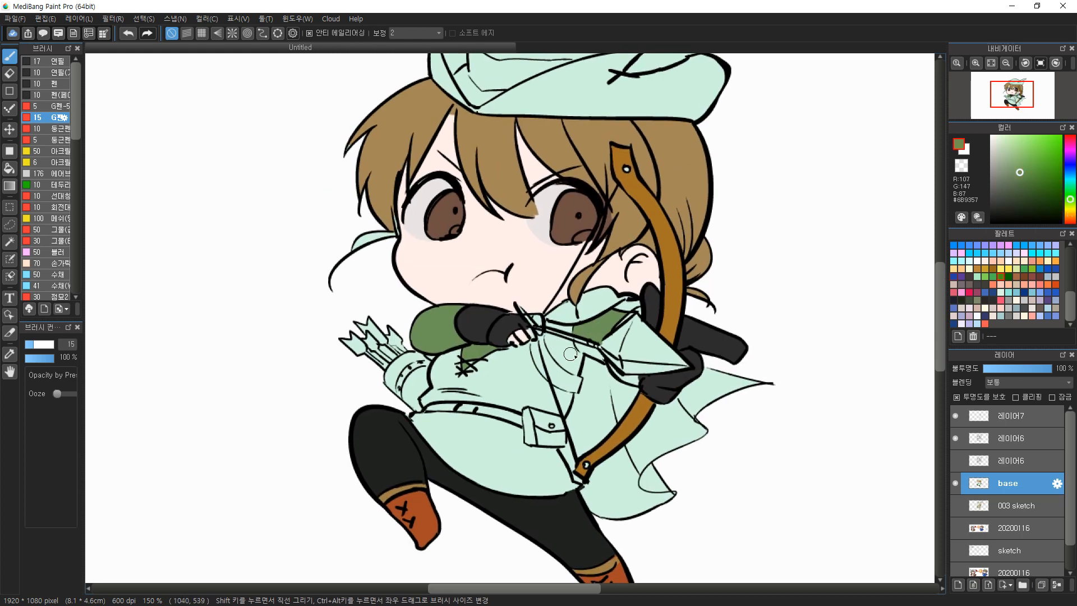
key("g")
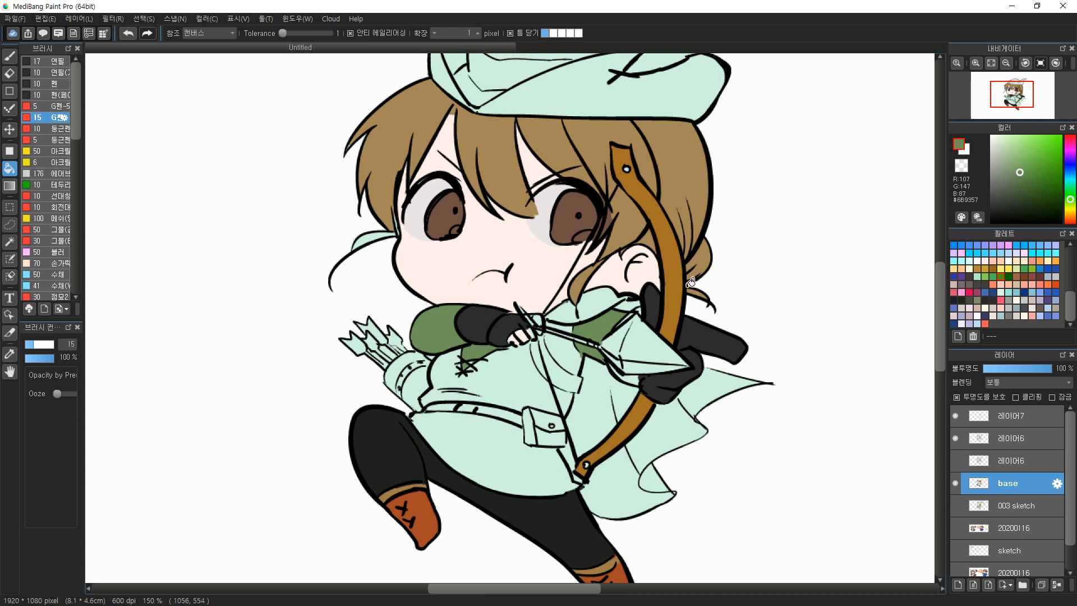
mouse_move(1020, 173)
left_mouse_down()
mouse_move(1026, 190)
mouse_move(1070, 184)
left_mouse_up()
left_click(511, 379)
left_click(510, 427)
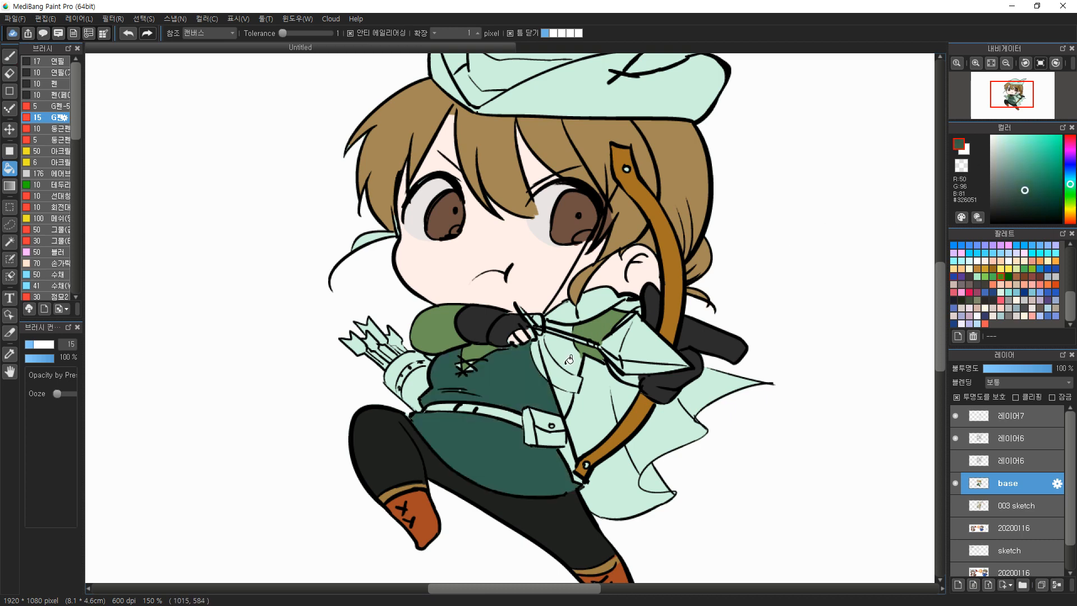
left_click(571, 357)
left_click(563, 392)
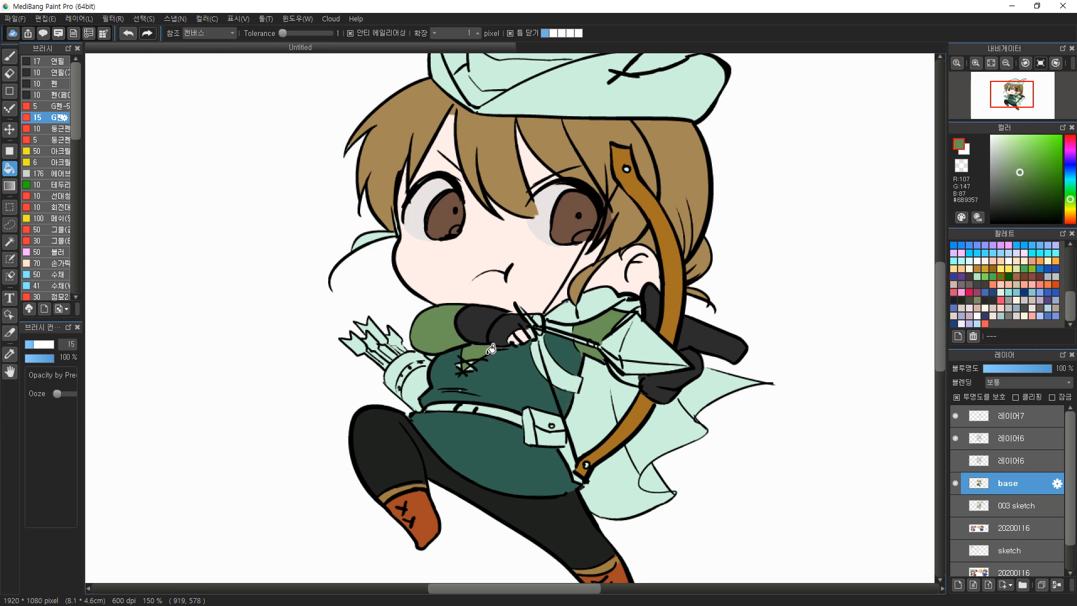
Swap the outfit colours: fill the sleeves with dark teal #326051 and the tunic's chest and skirt with green #6B9357
left_click(460, 342)
left_click(603, 318)
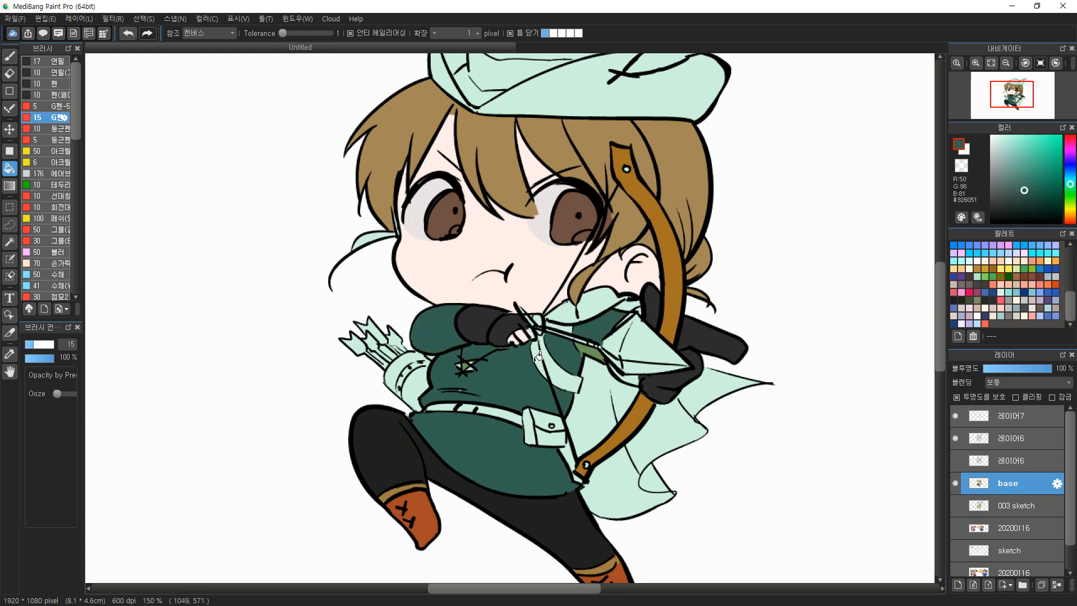
left_click(470, 360, "alt")
left_click(521, 377)
left_click(502, 460)
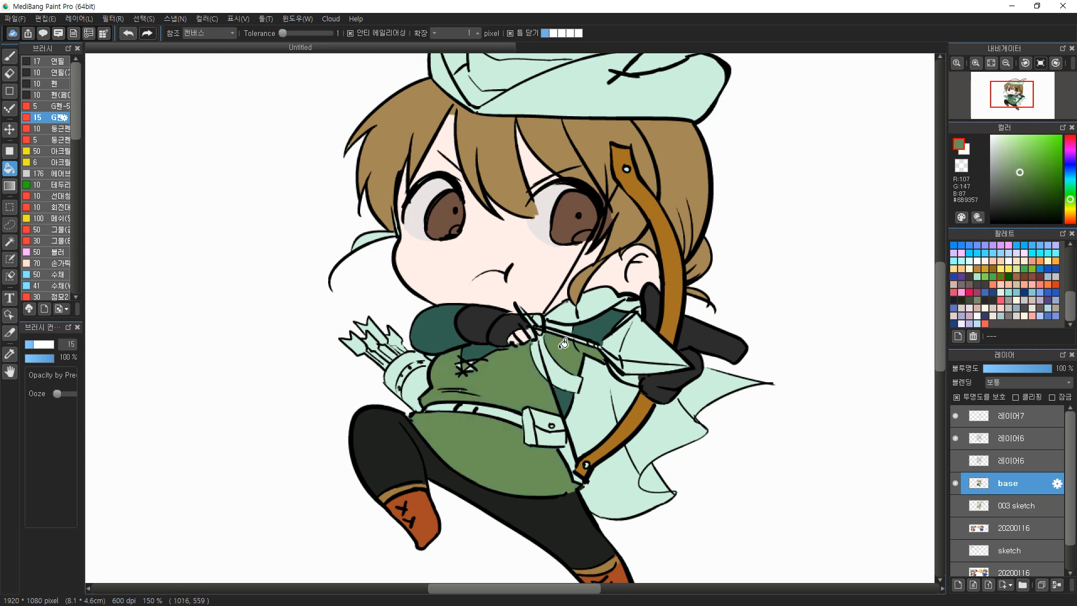
Touch up the neckline around the chest laces with dark teal #326051 and the tunic's green #6B9357
left_click(481, 344, "alt")
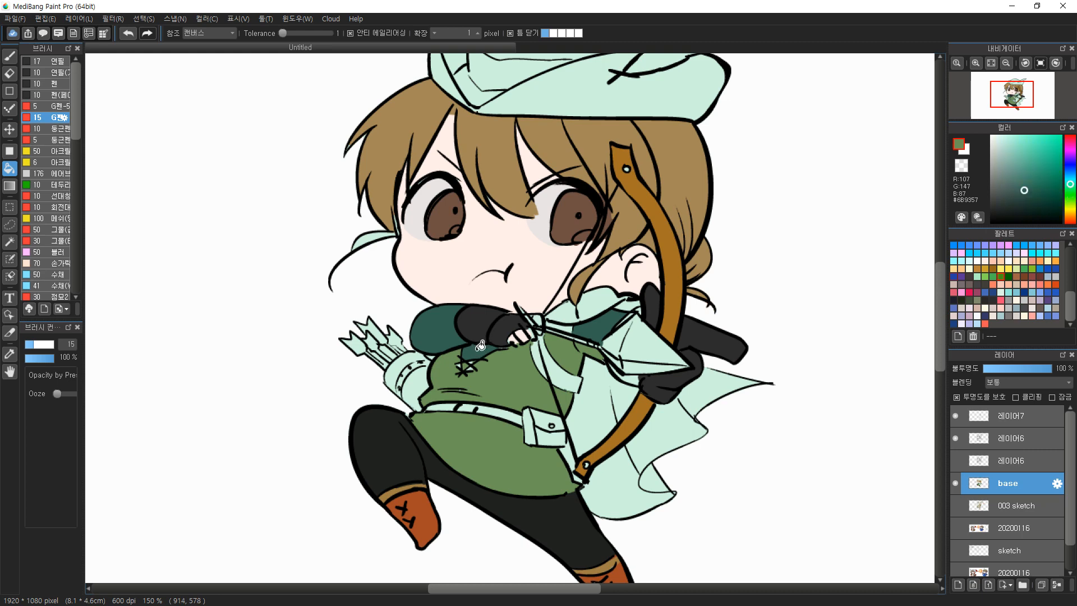
key("b")
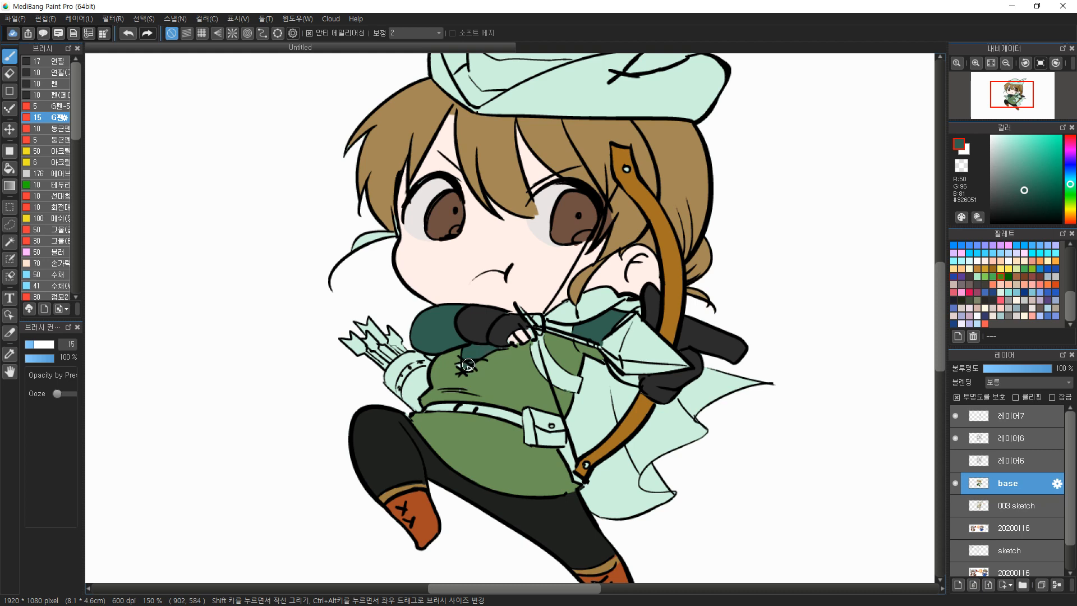
left_click(507, 376, "alt")
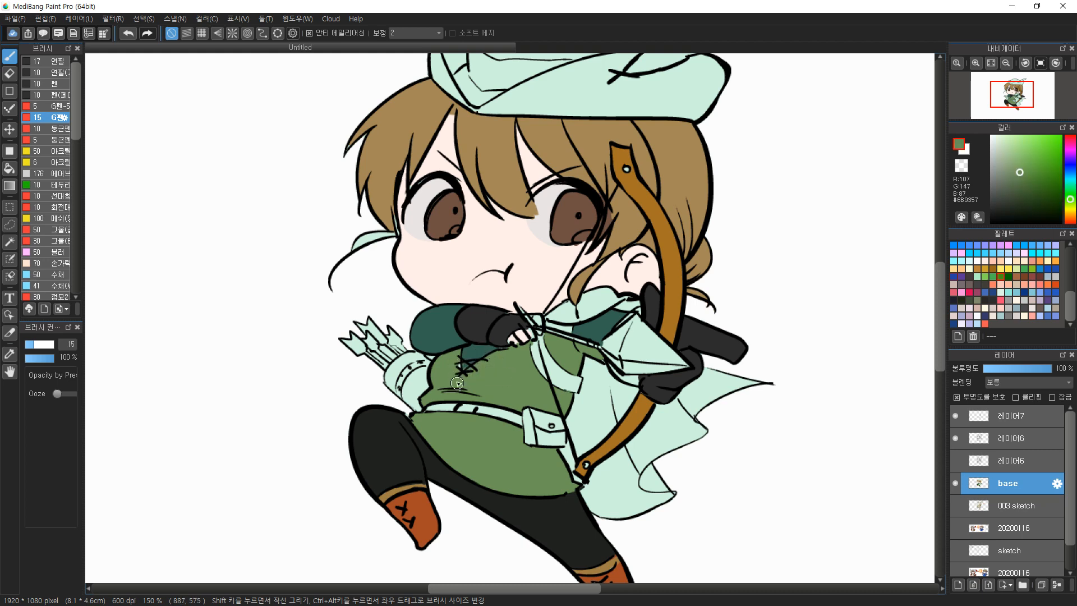
Adjust the sampled eye brown to #7B5627 and fill the belt and the pouch with it
left_click(578, 219, "alt")
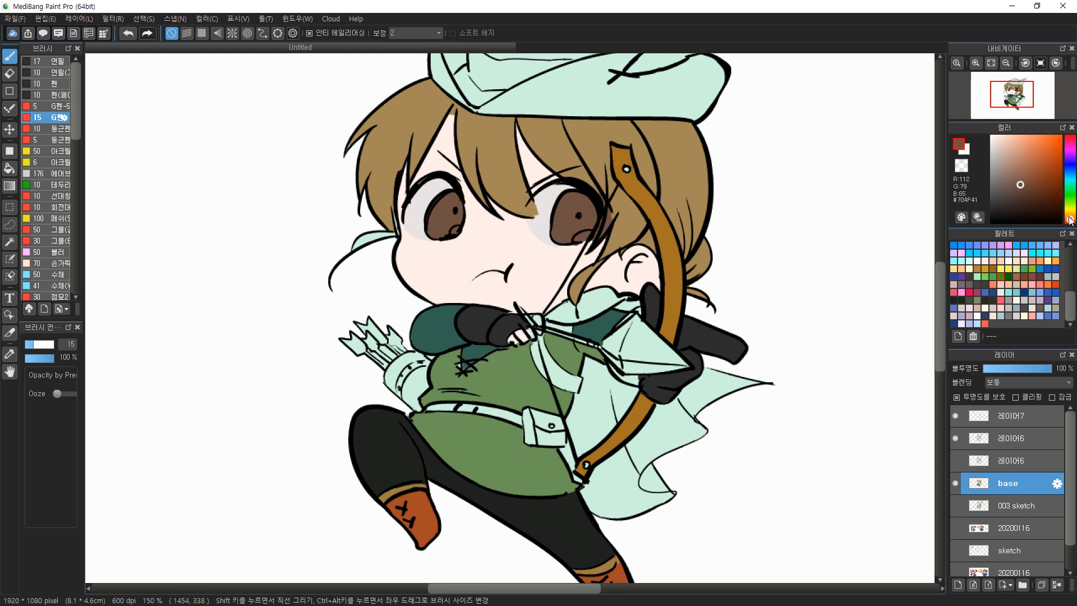
left_click_drag(1022, 173, 1030, 158)
left_click_drag(1072, 224, 1071, 216)
left_click_drag(1029, 159, 1039, 181)
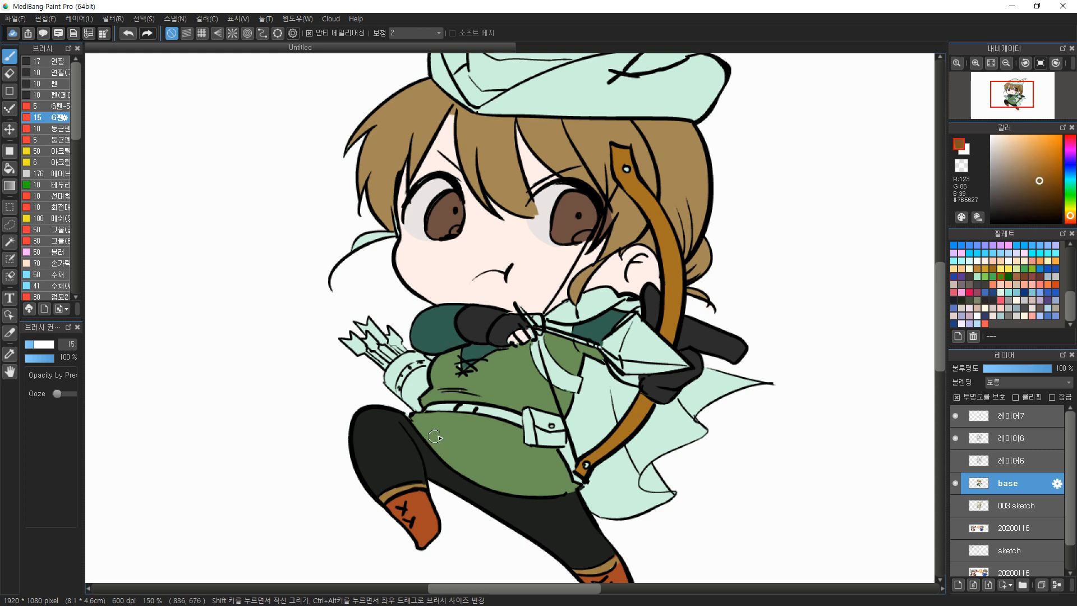
key("g")
left_click(449, 407)
left_click(544, 418)
left_click(530, 433)
left_click(550, 437)
Fill the chest gap above the arrow with green #6B9357 and colour the chest strap dark teal #326051
right_click(585, 326)
right_click(571, 350)
left_click(567, 328)
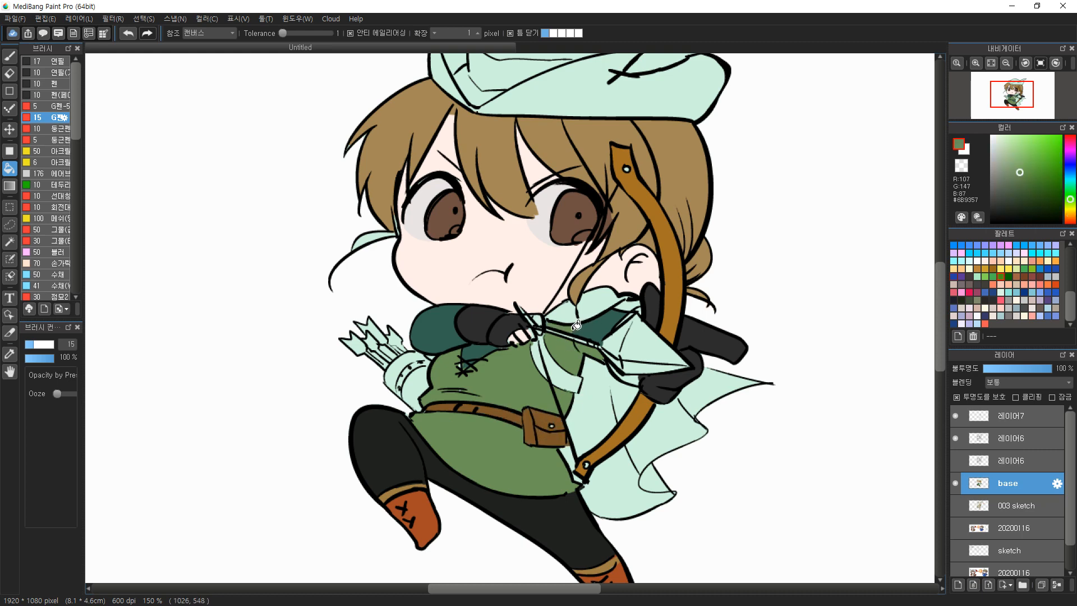
right_click(596, 320)
left_click(563, 368)
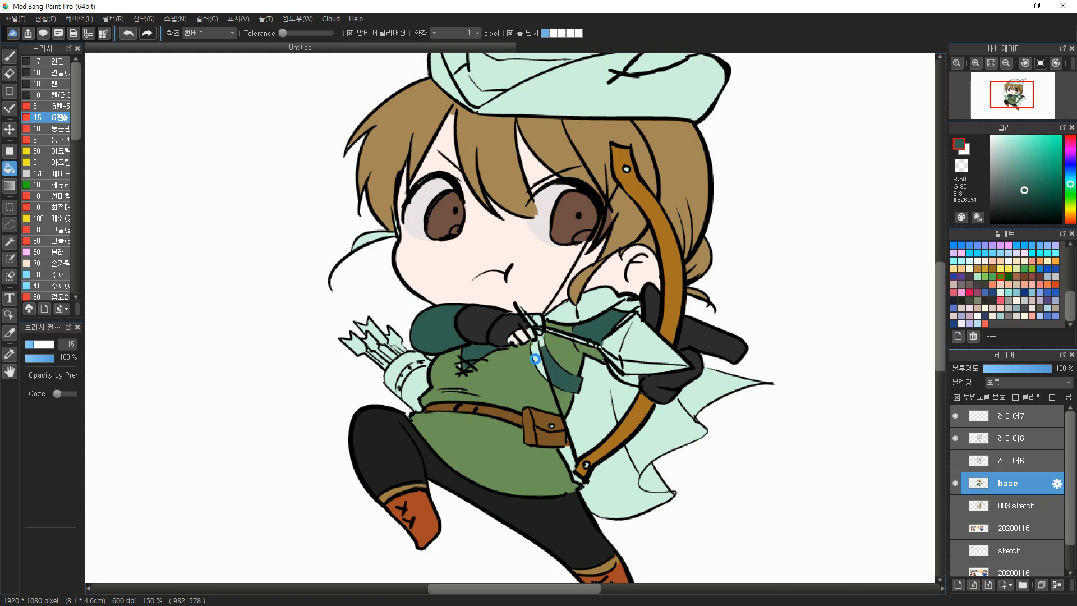
left_click(541, 349)
key("b")
left_click_drag(568, 375, 580, 381)
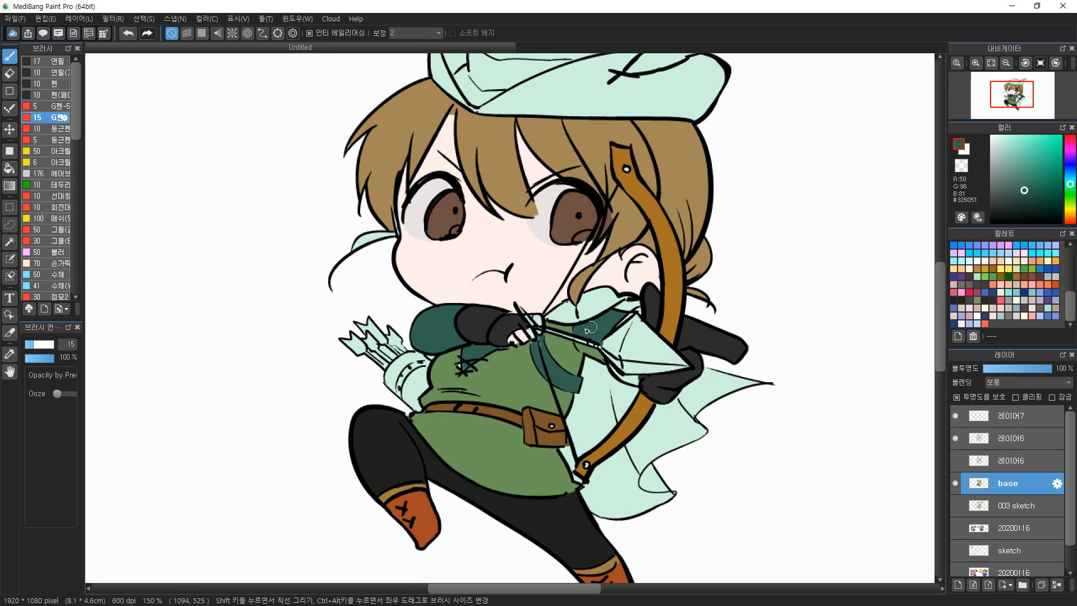
Choose muted brown #6D4D42 and fill the quiver with it
right_click(540, 415)
left_click_drag(1022, 178, 1019, 186)
left_click(1073, 219)
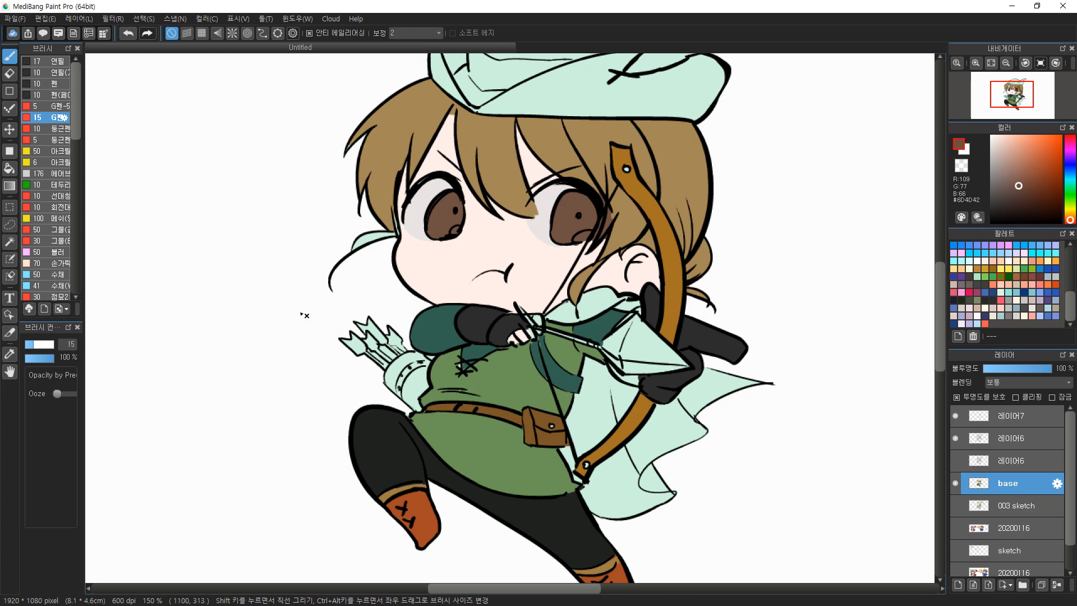
key("g")
left_click(413, 393)
left_click(394, 374)
Choose light greyish brown #AA9892 and fill the quiver's trim band
left_click(1016, 181)
left_click(1001, 164)
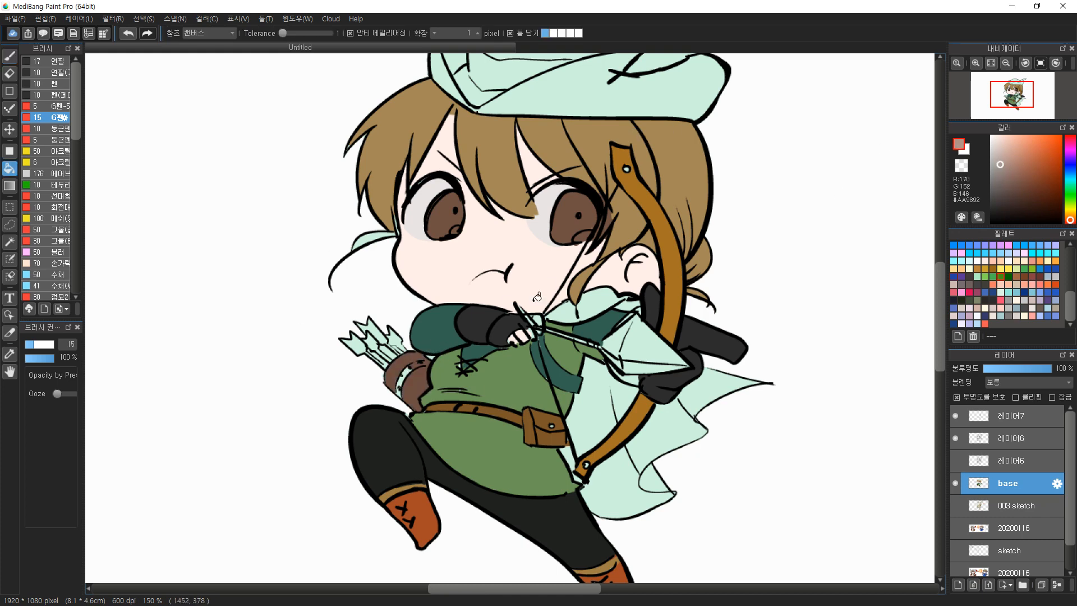
left_click(422, 362)
left_click(407, 389)
Sample the quiver's brown #6D4D42 and brush it along the shaft of the nocked arrow
left_click(419, 388, "alt")
key("b")
mouse_move(544, 328)
left_mouse_down()
mouse_move(597, 342)
mouse_move(561, 336)
left_mouse_up()
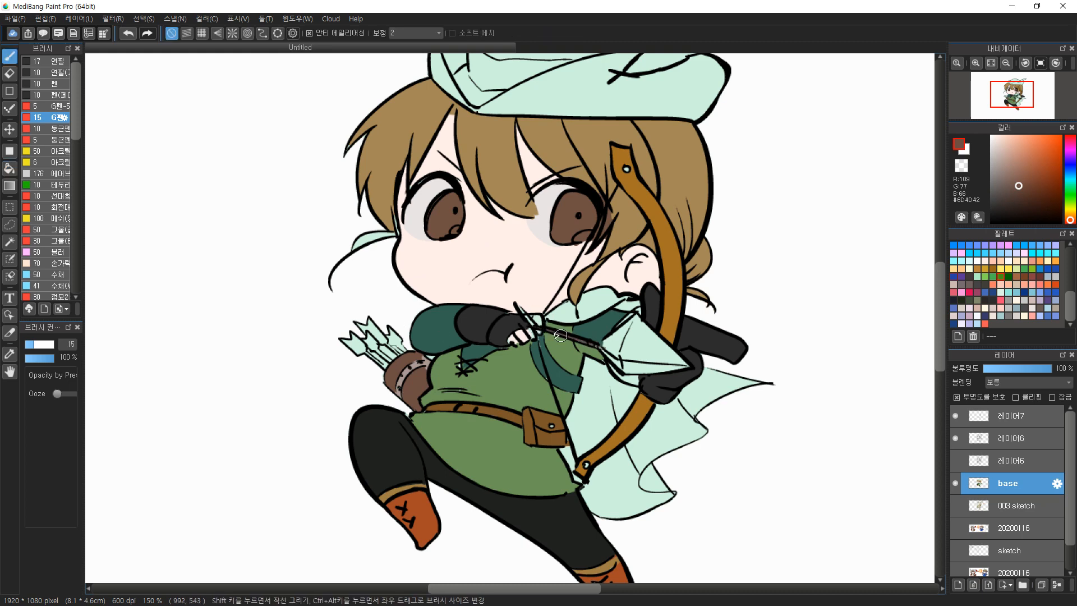
Touch up the drawing hand's glove in dark grey #2C2C2C and brush the nocked arrow's fletching in pure red #FF0000
left_click(487, 320, "alt")
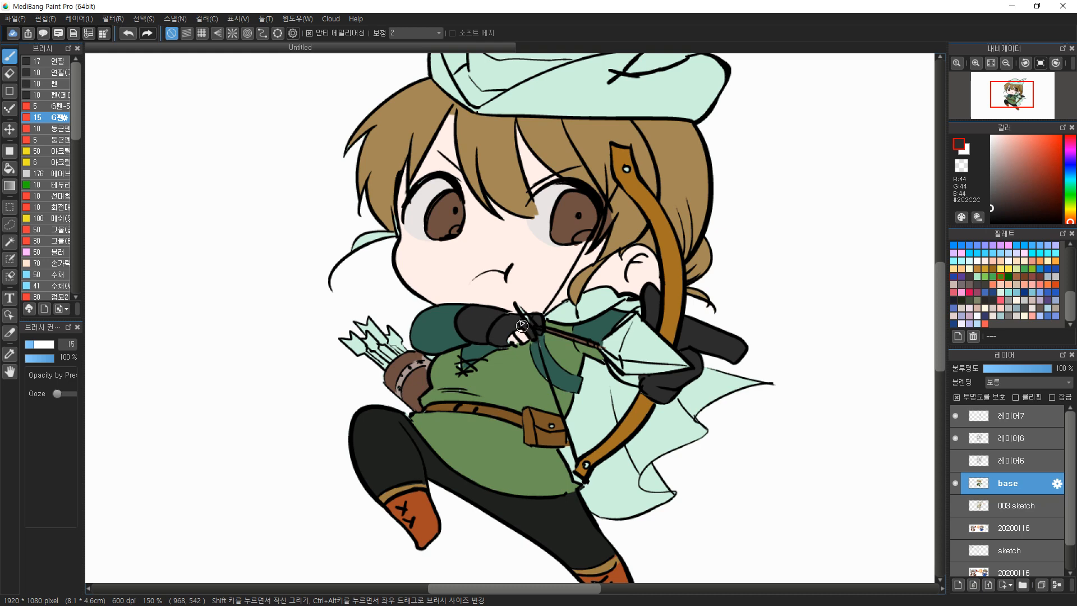
left_click(491, 280, "alt")
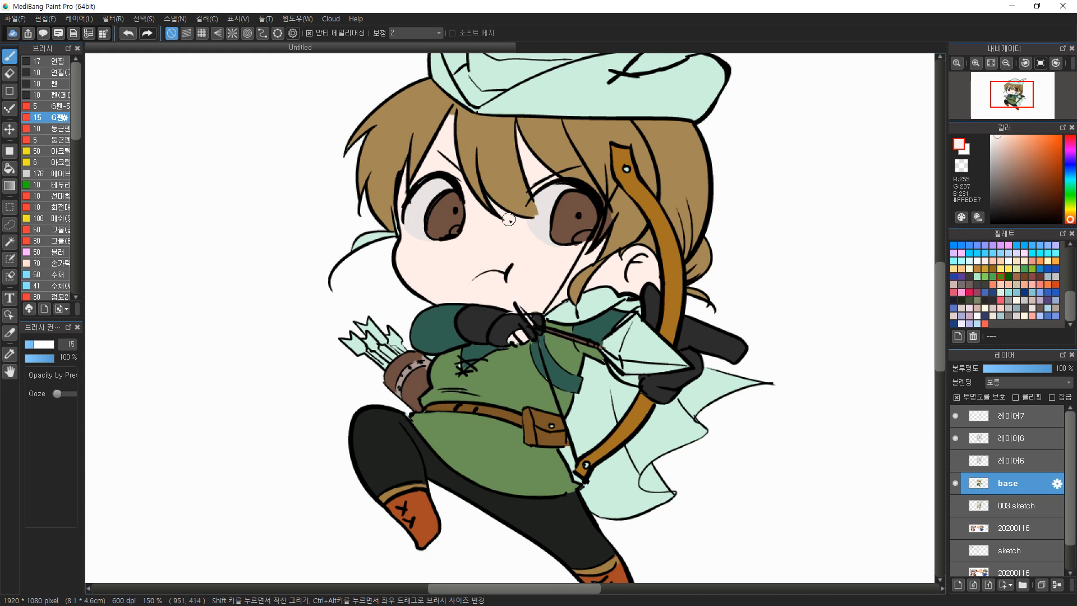
key("ctrl+z")
left_click_drag(1022, 156, 1070, 134)
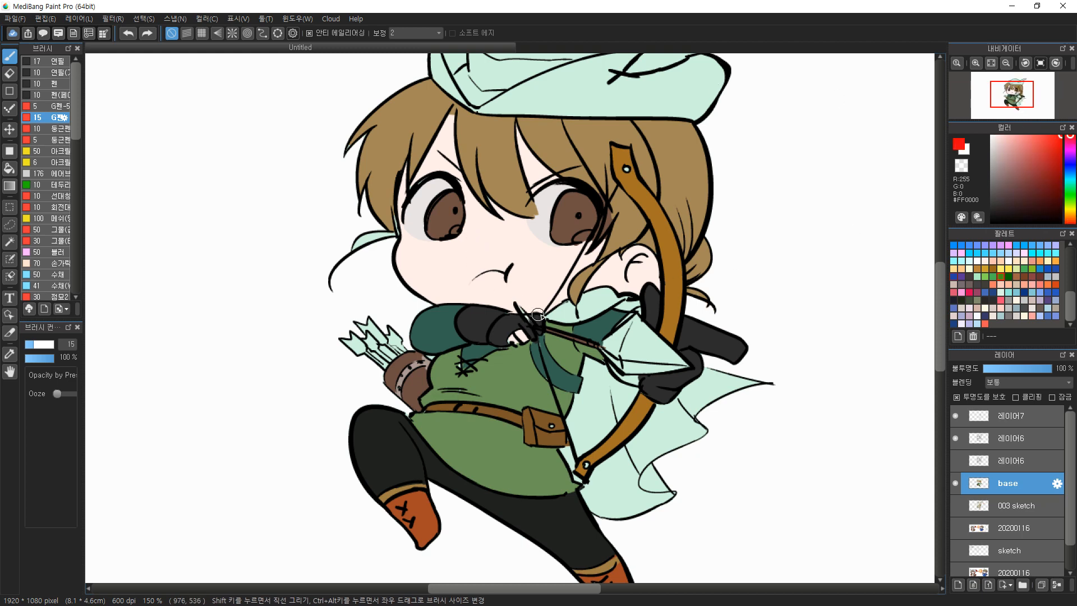
mouse_move(516, 303)
left_mouse_down()
mouse_move(537, 338)
mouse_move(529, 342)
mouse_move(539, 339)
left_mouse_up()
key("ctrl+z")
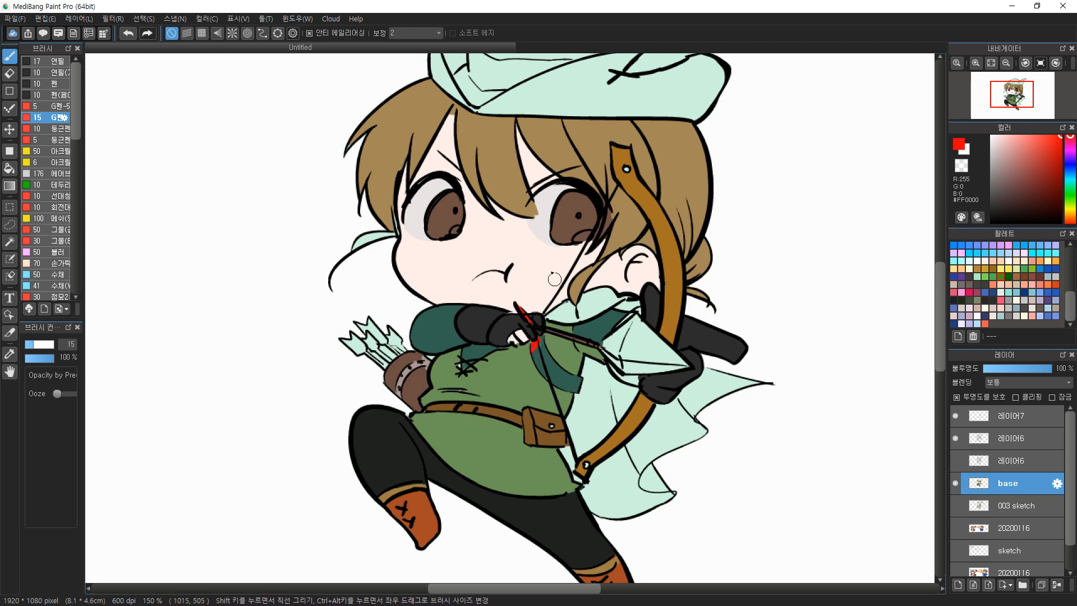
Choose dark blue-grey #405460 and fill the cloak's hood sections around the neck and shoulder
left_click(435, 336, "alt")
left_click_drag(1018, 182, 1070, 175)
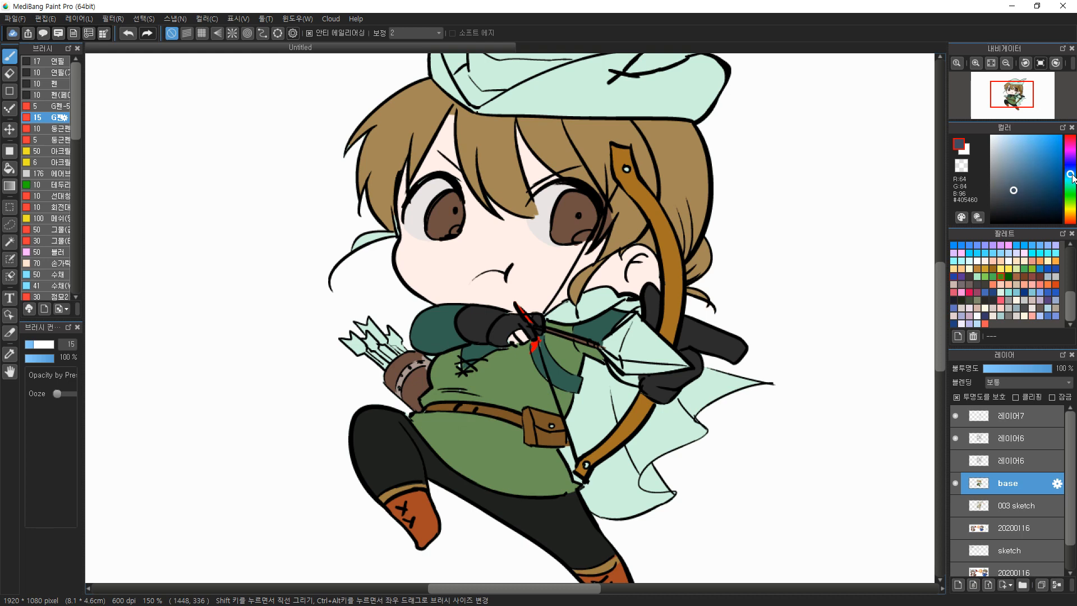
key("g")
left_click(570, 316)
left_click(605, 299)
left_click(633, 303)
Choose dark navy #101F29 and fill the flowing cloak panels behind the bow
left_click_drag(1017, 189, 1030, 211)
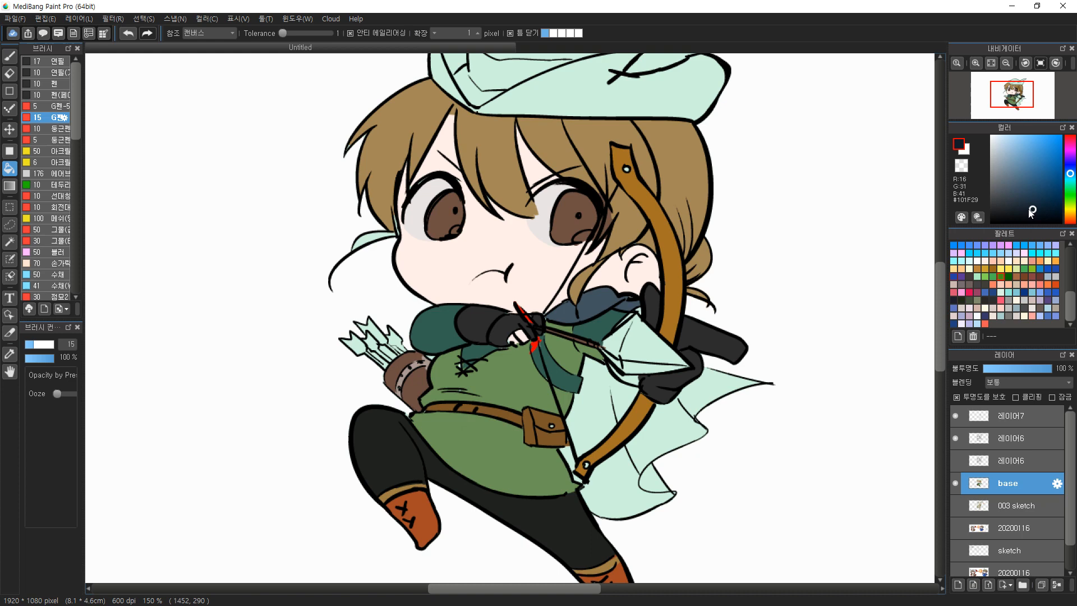
left_click(596, 413)
left_click(678, 425)
left_click(716, 394)
left_click(631, 472)
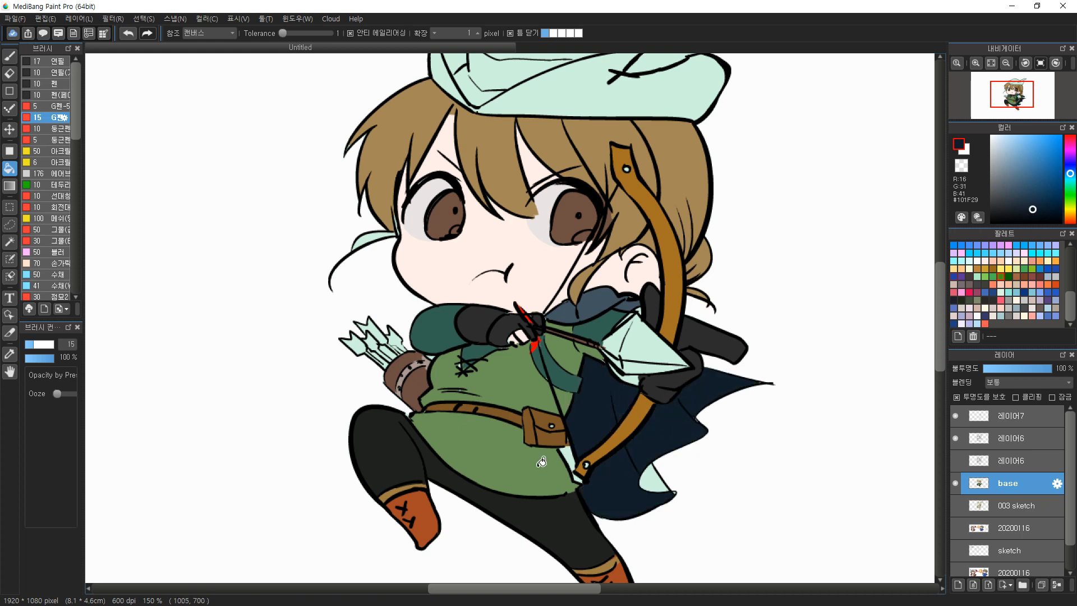
Sample the tunic's green #6B9357 and fill the uncoloured gap at the tunic's edge beside the bowstring
left_click(518, 465, "alt")
left_click(579, 474)
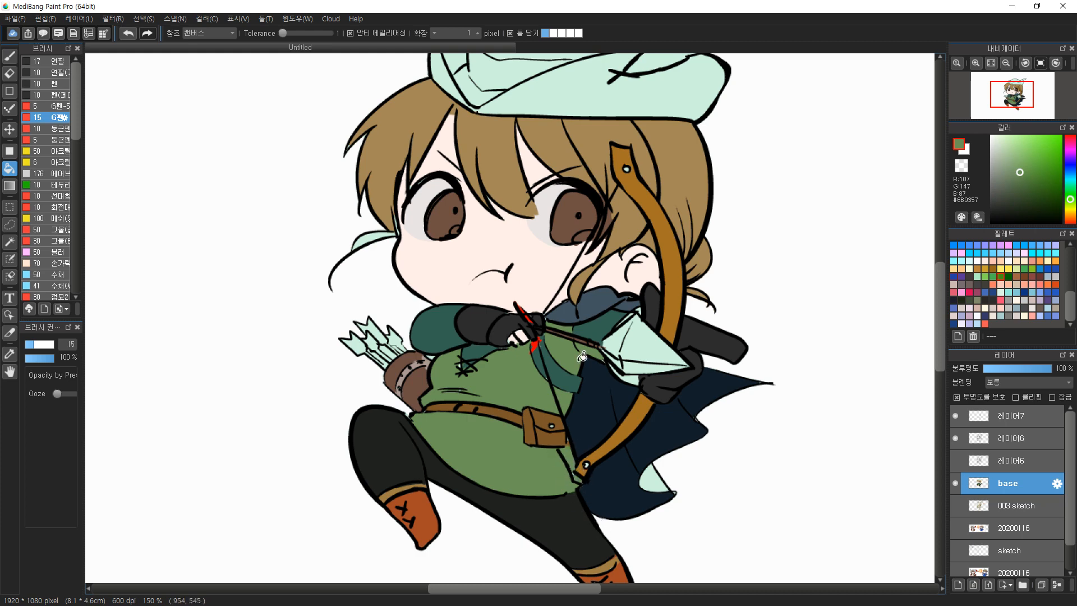
Fill the hat's crown, brim and folded sections with the sleeve's dark teal #326051
left_click_drag(544, 236, 402, 396)
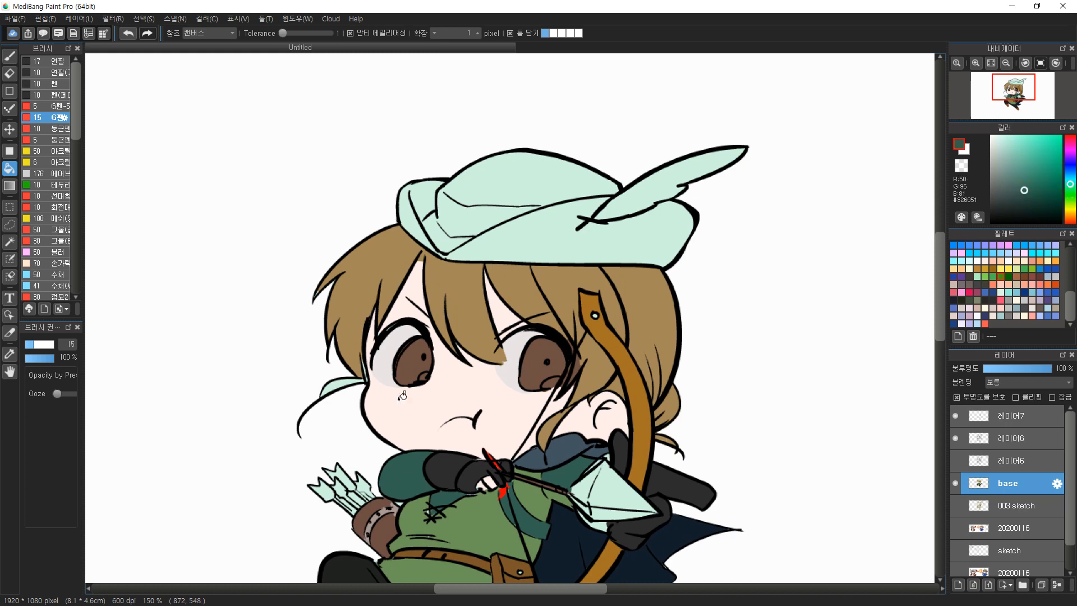
left_click(527, 234)
left_click(472, 188)
left_click(416, 194)
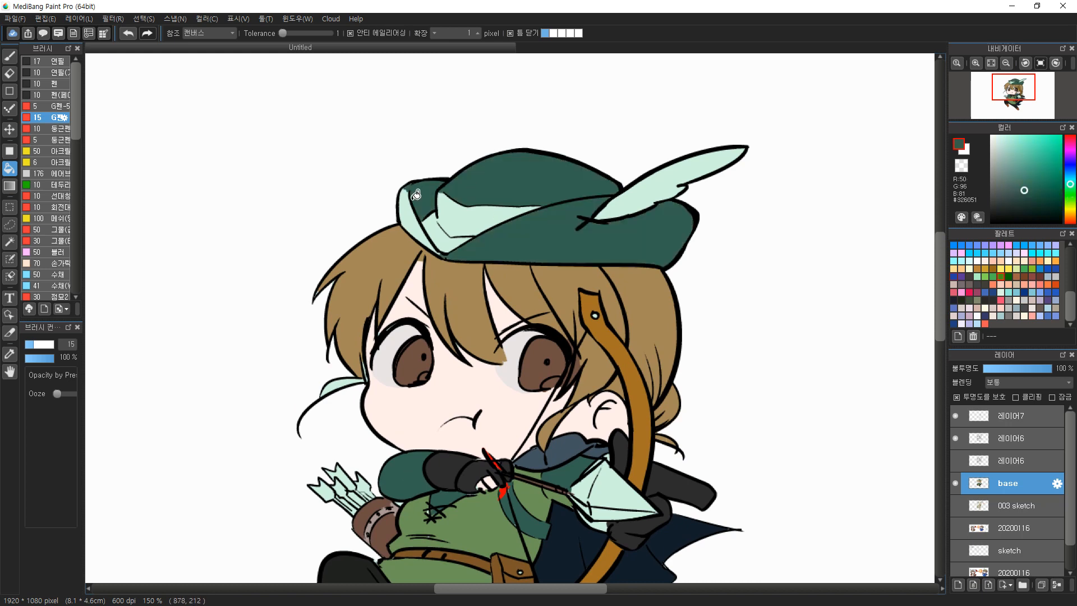
left_click(446, 234)
left_click(469, 210)
key("b")
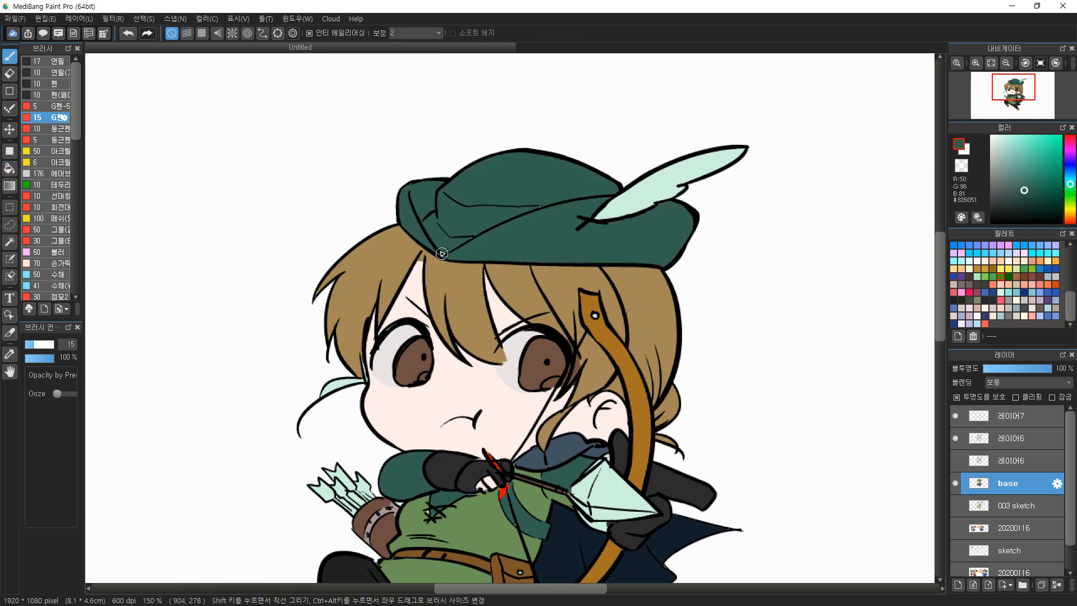
Choose bright orange #FD7540 and fill the hat's feather with it
left_click(1047, 284)
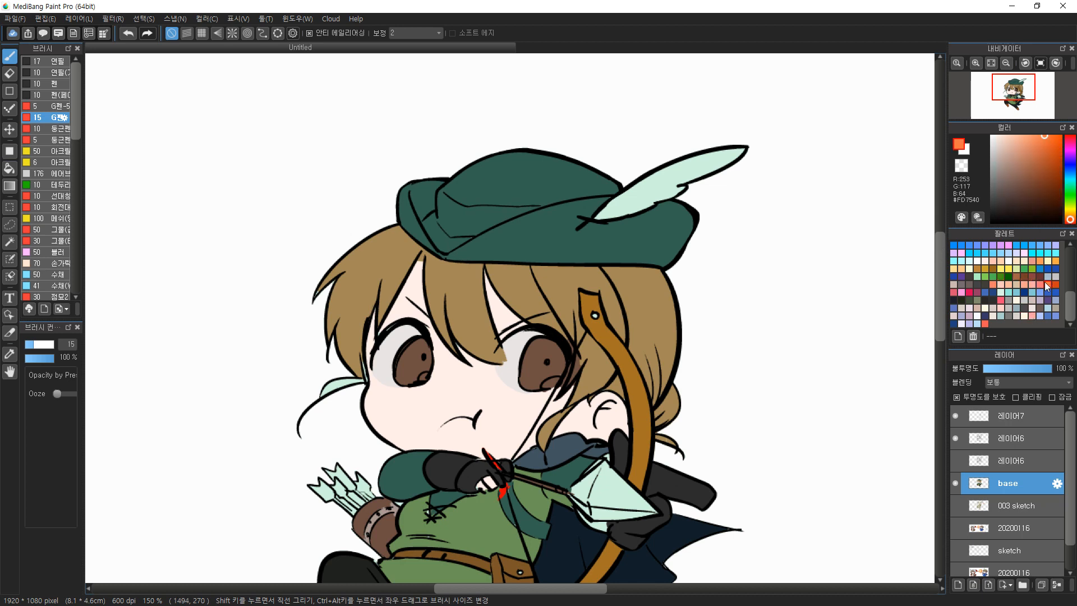
key("g")
left_click(704, 190)
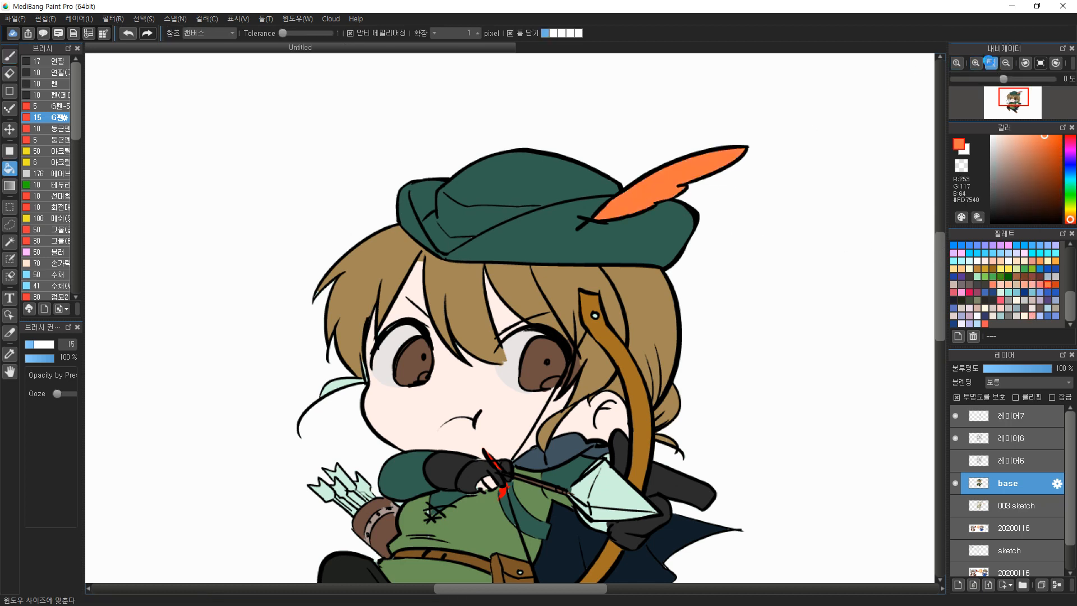
Try dark green #466B47 on the cloak panel between the tunic and the bow
left_click(991, 63)
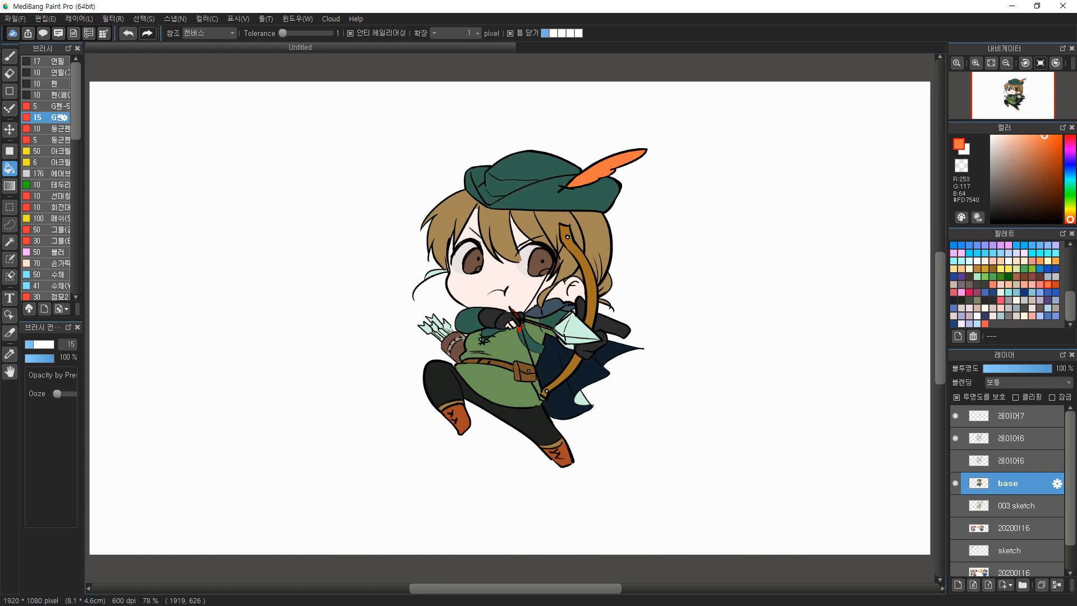
right_click(554, 367)
left_click(1015, 187)
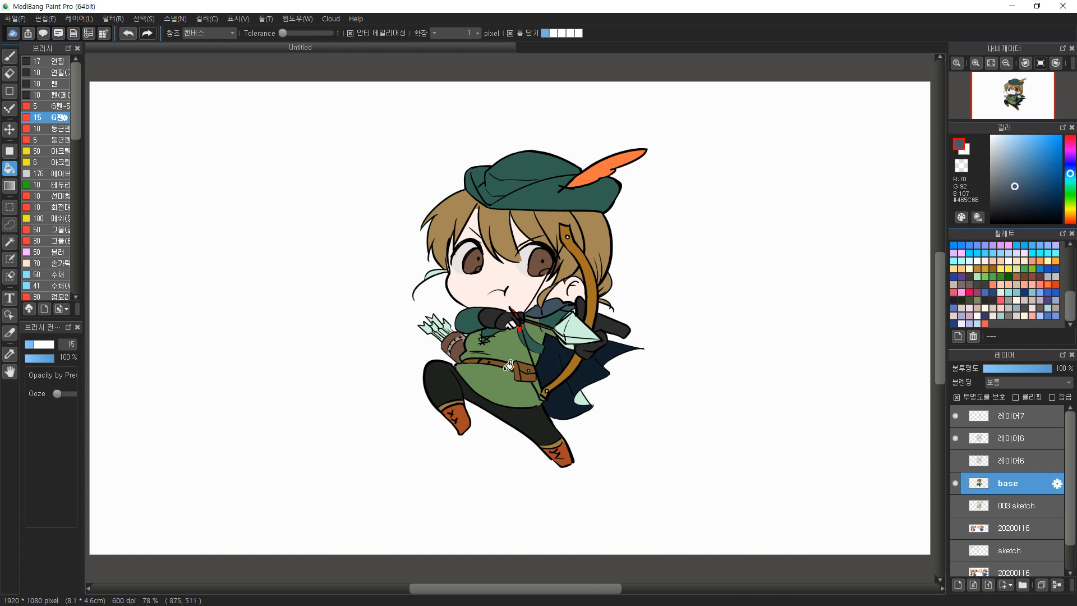
left_click_drag(1069, 176, 1075, 193)
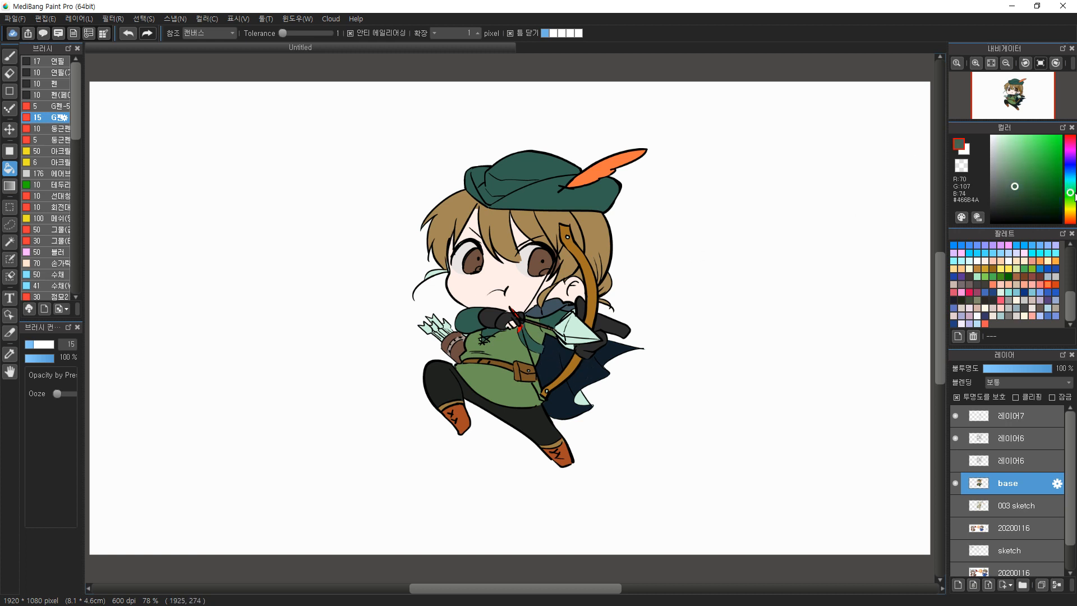
left_click(553, 362)
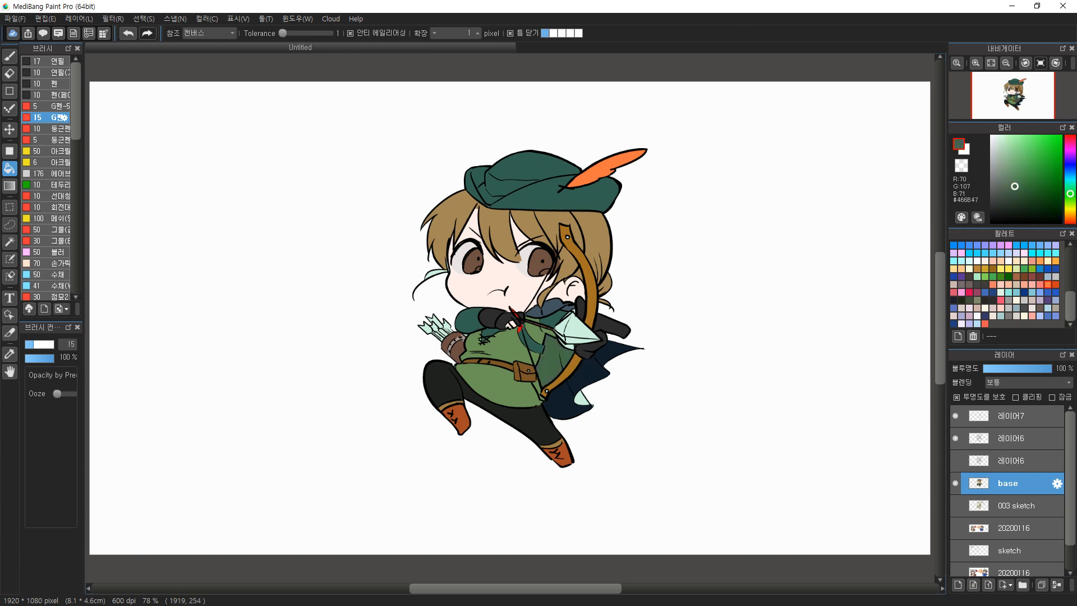
Choose greyish green #4D584E and fill all the cloak panels and the hood around the neck with it
left_click_drag(1005, 193, 1004, 186)
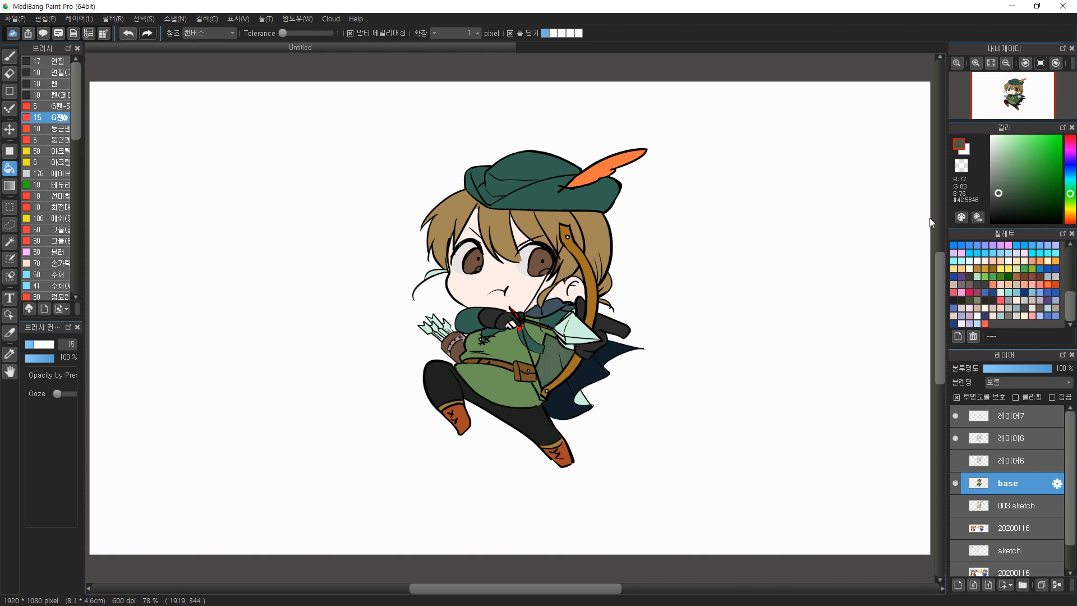
left_click(561, 359)
left_click(566, 399)
left_click(588, 366)
left_click(619, 347)
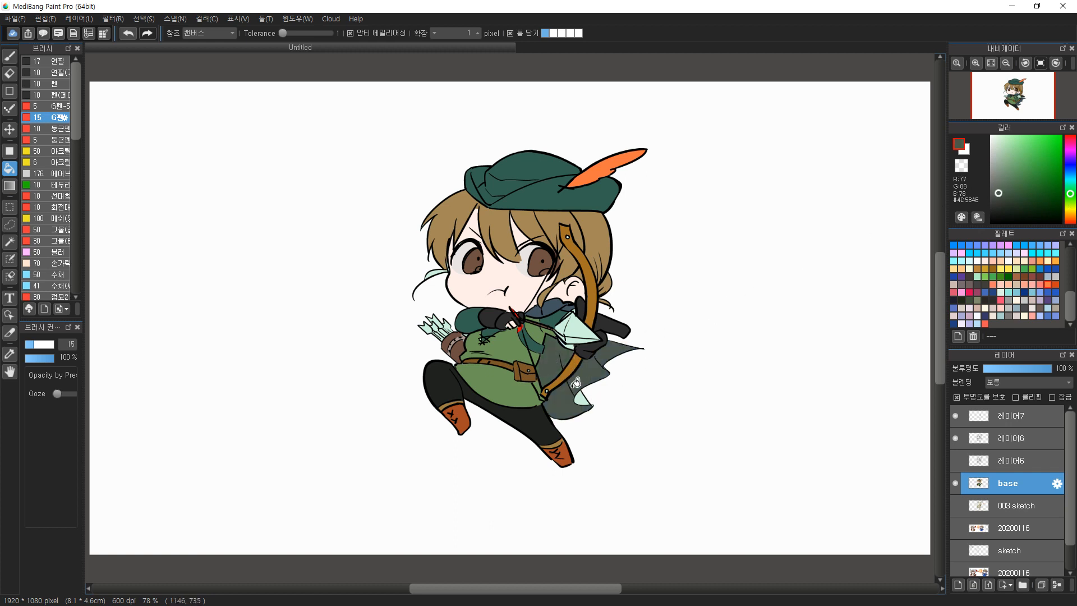
left_click(540, 310)
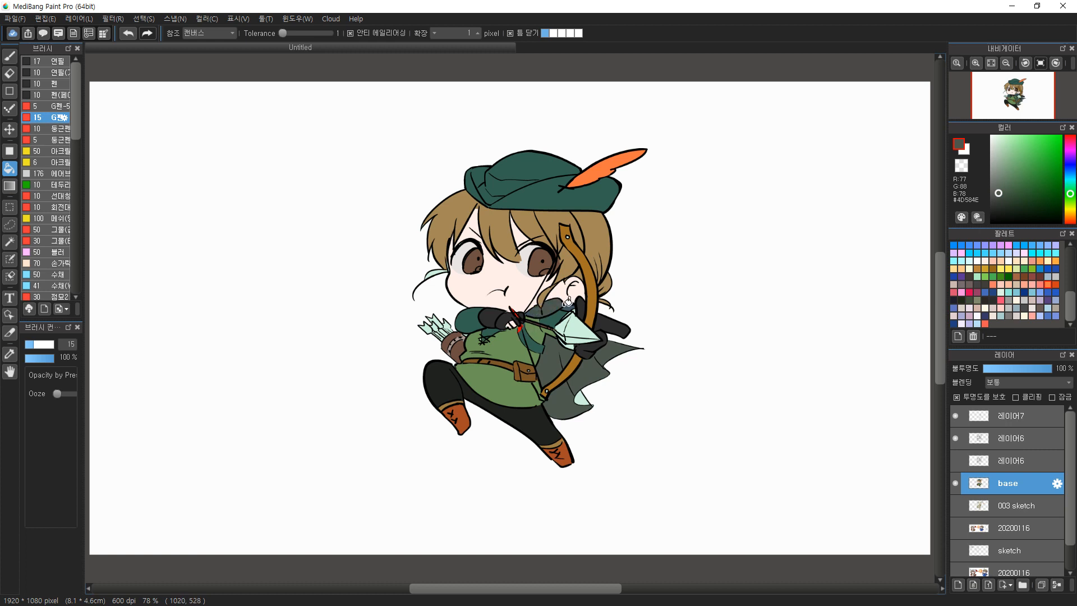
Fill the cloak's turned-up lining corner with tunic green #6B9357 and the chest strap with the pouch's brown #7B5627
left_click(475, 313, "alt")
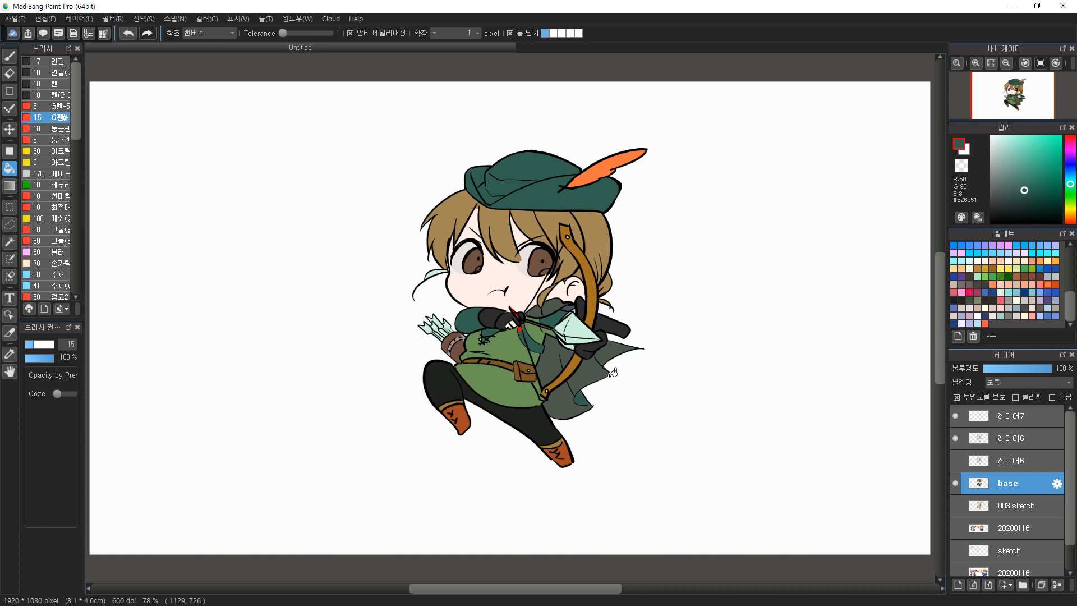
left_click(511, 343, "alt")
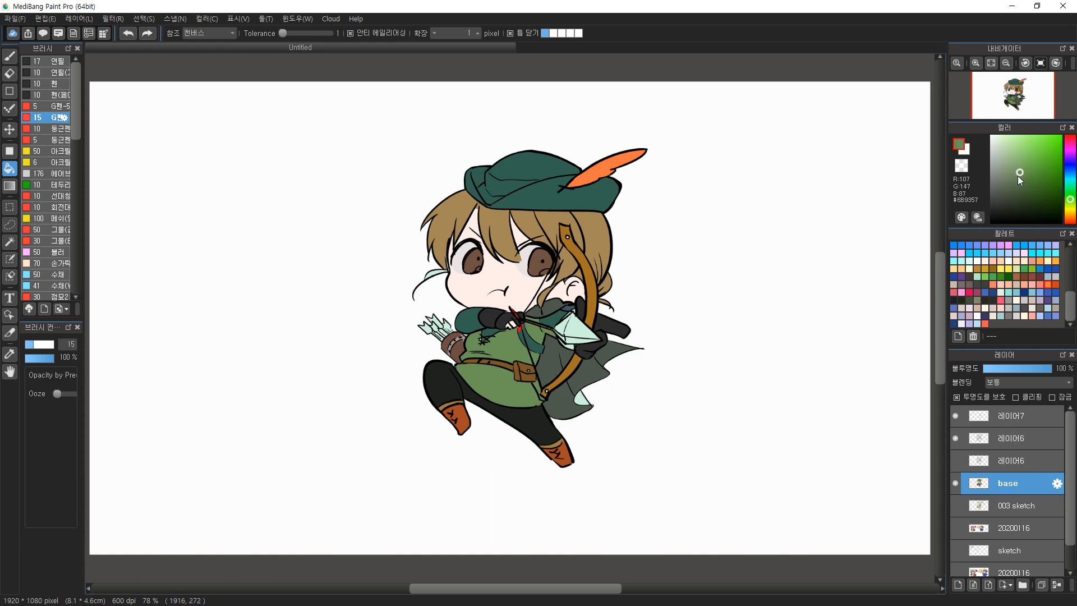
left_click(1039, 179)
left_click(544, 384, "alt")
left_click(585, 395)
left_click(527, 368, "alt")
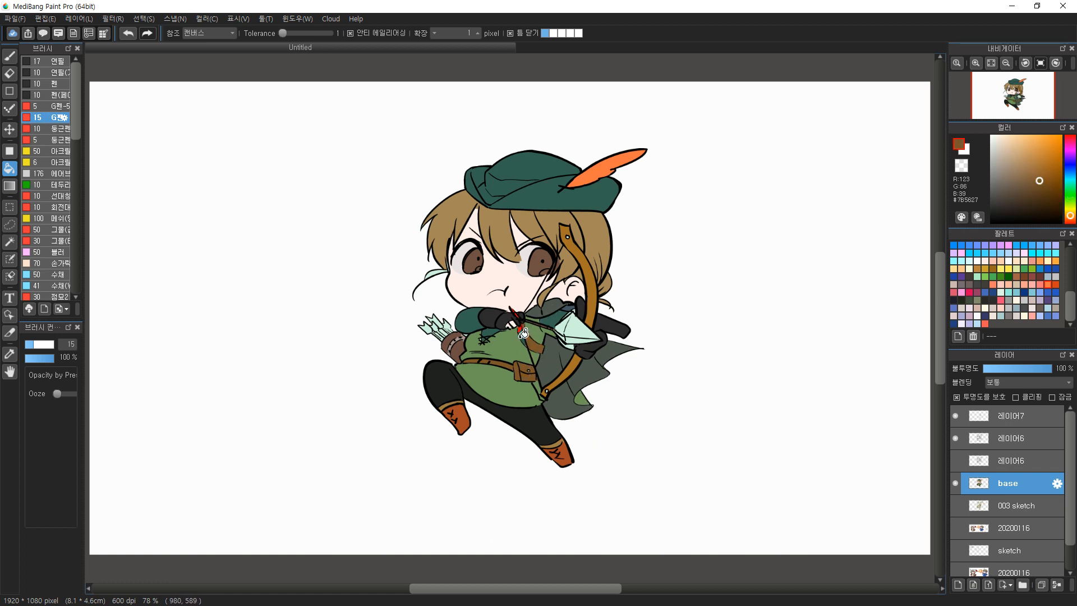
left_click(545, 378, "alt")
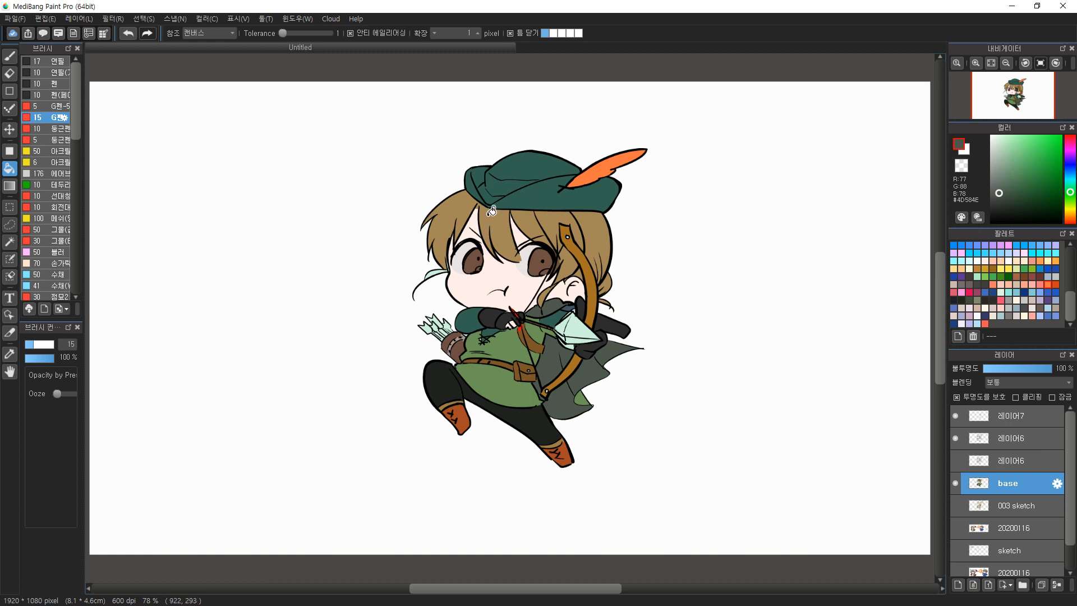
Try tunic green #6B9357 on the hat's crown, brim and side folds, and undo those fills
left_click(516, 350, "alt")
left_click(521, 168)
left_click(491, 181)
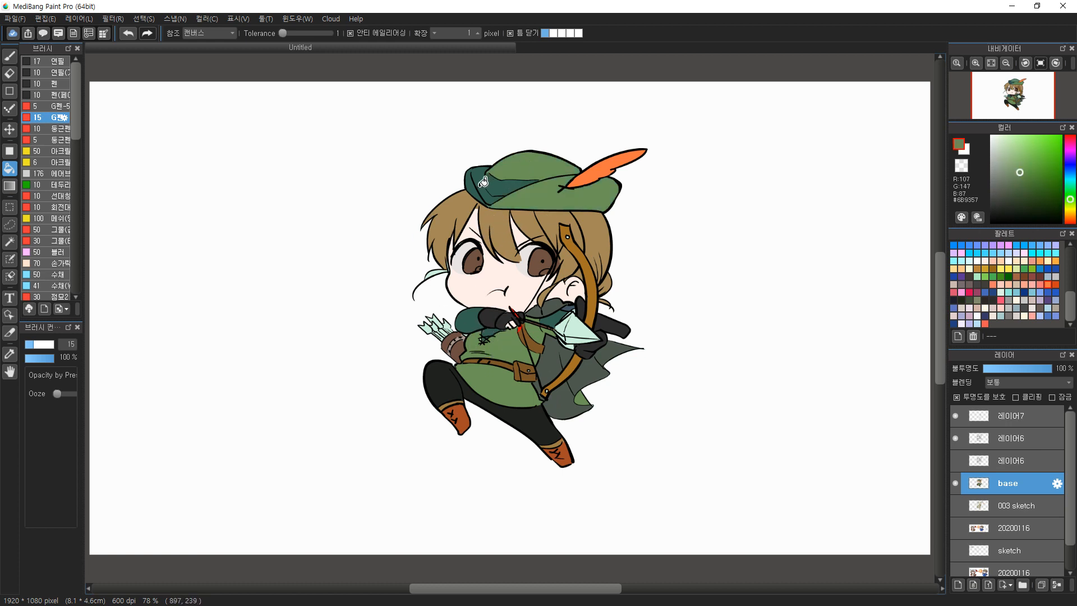
left_click(476, 180)
left_click(488, 197)
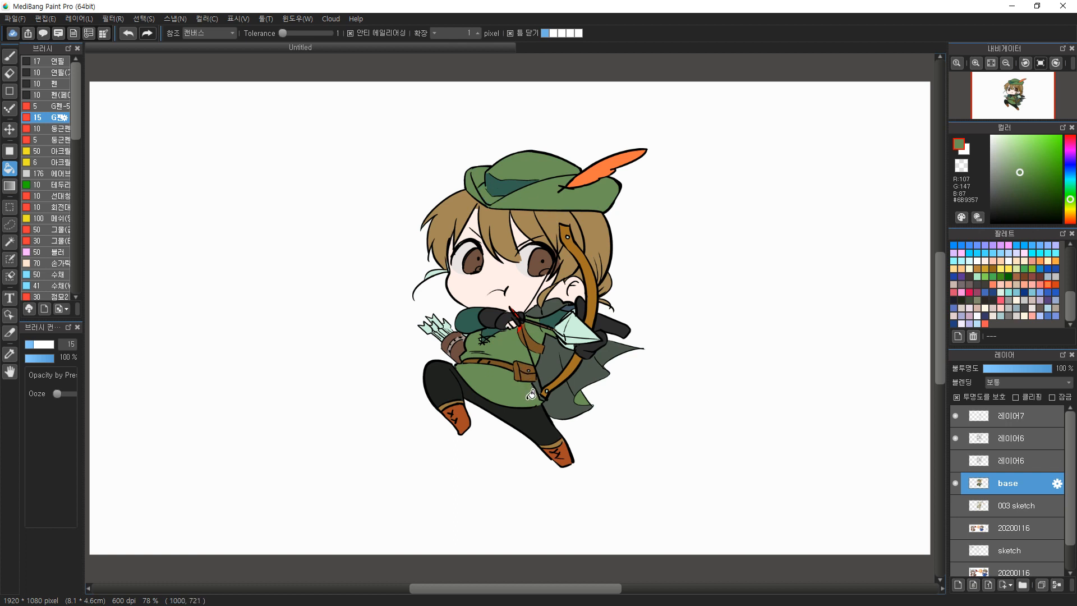
key("ctrl+z")
key("ctrl+z")
key("ctrl+z")
key("ctrl+z")
key("ctrl+z")
Fill the hat's inner fold with tunic green #6B9357 and the loose hair strand beside the cheek with hair brown #A58857
left_click(502, 186)
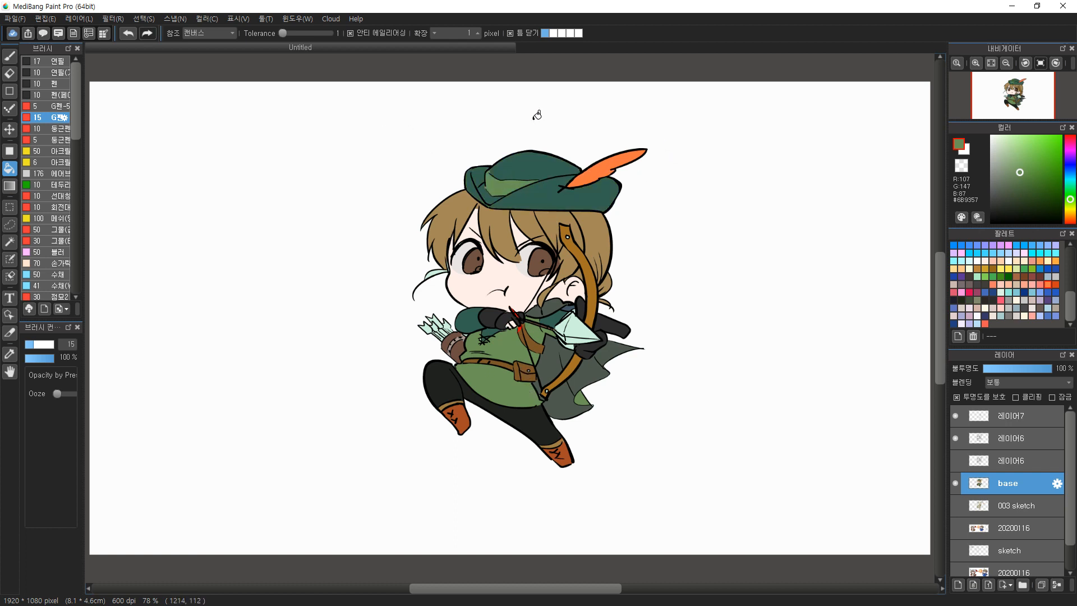
left_click(446, 234, "alt")
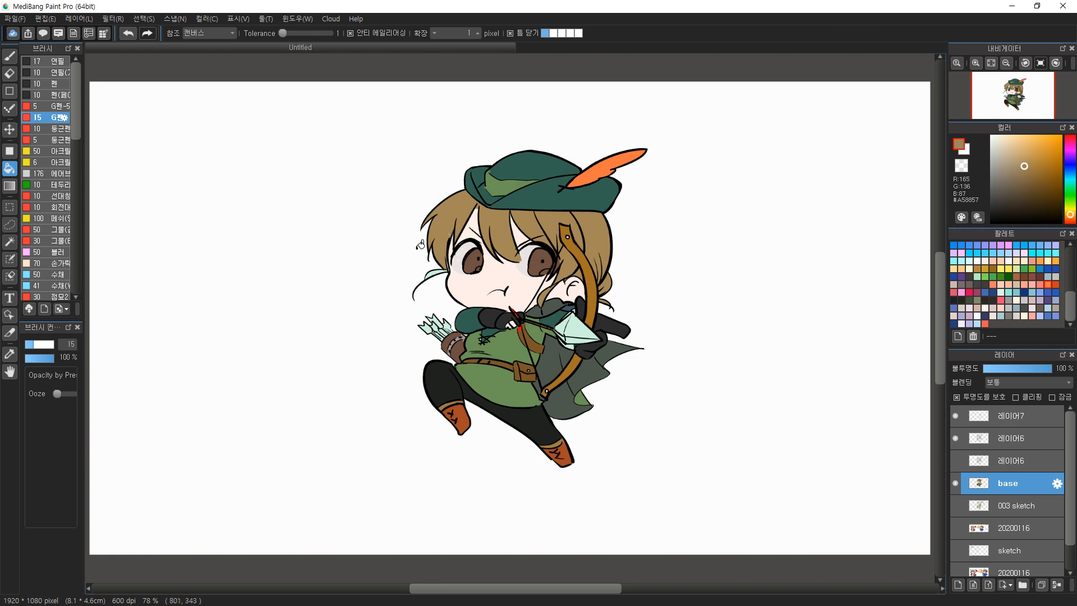
key("b")
key("f")
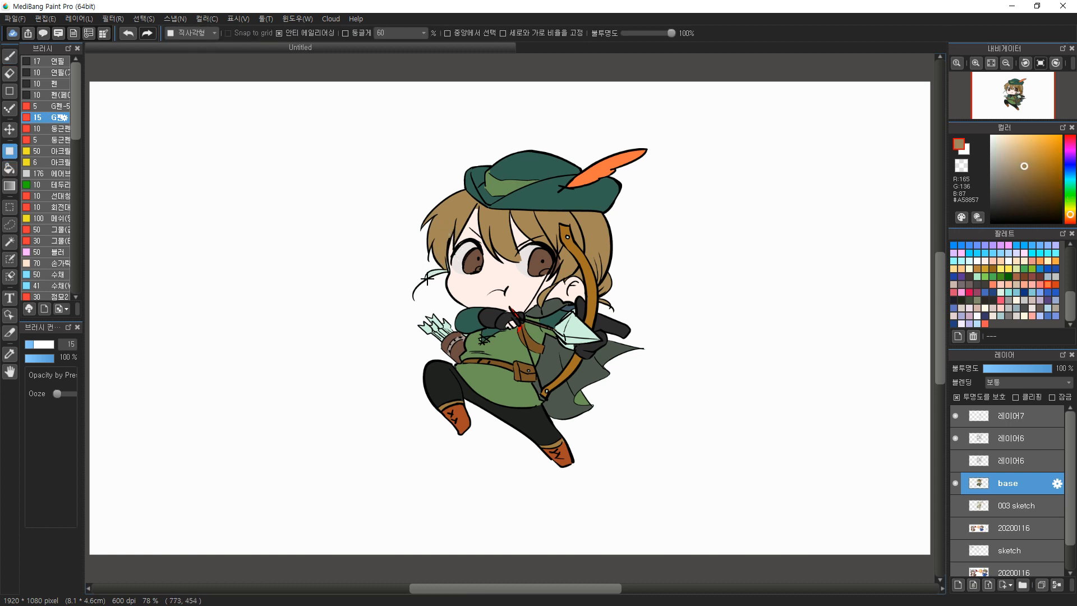
key("b")
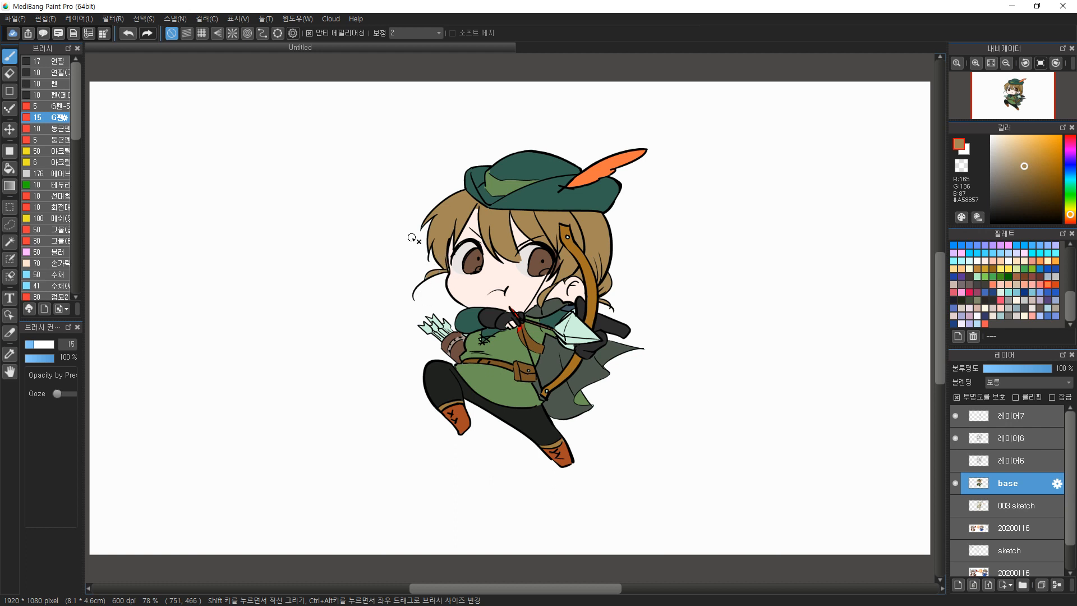
Touch up the colours around the nocked arrow's shaft, brushing the sleeve area just below it in dark teal #326051
left_click(477, 348, "alt")
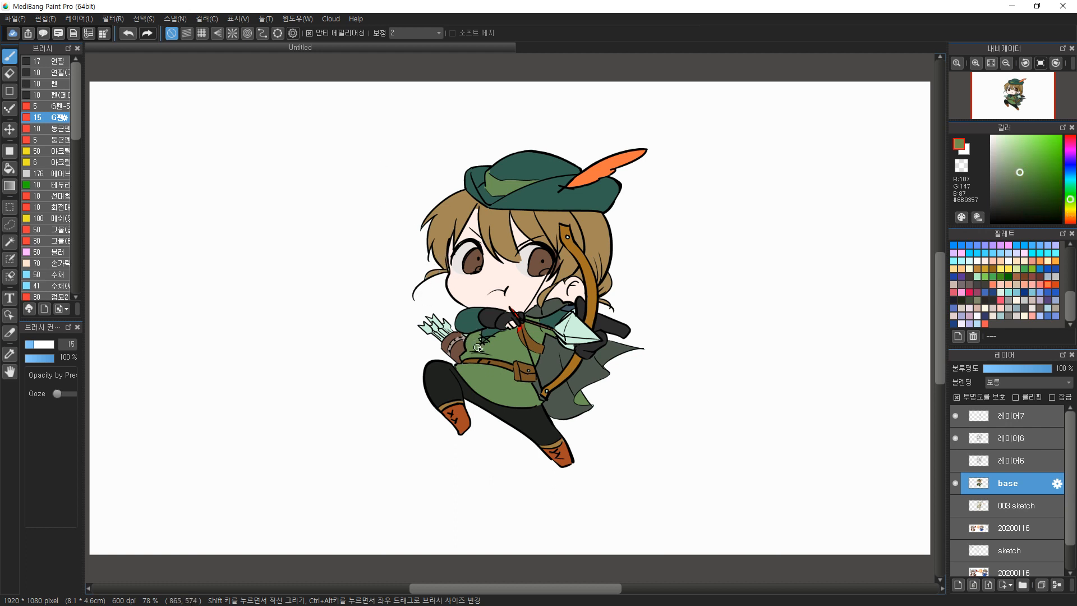
scroll(478, 342, "up", 5)
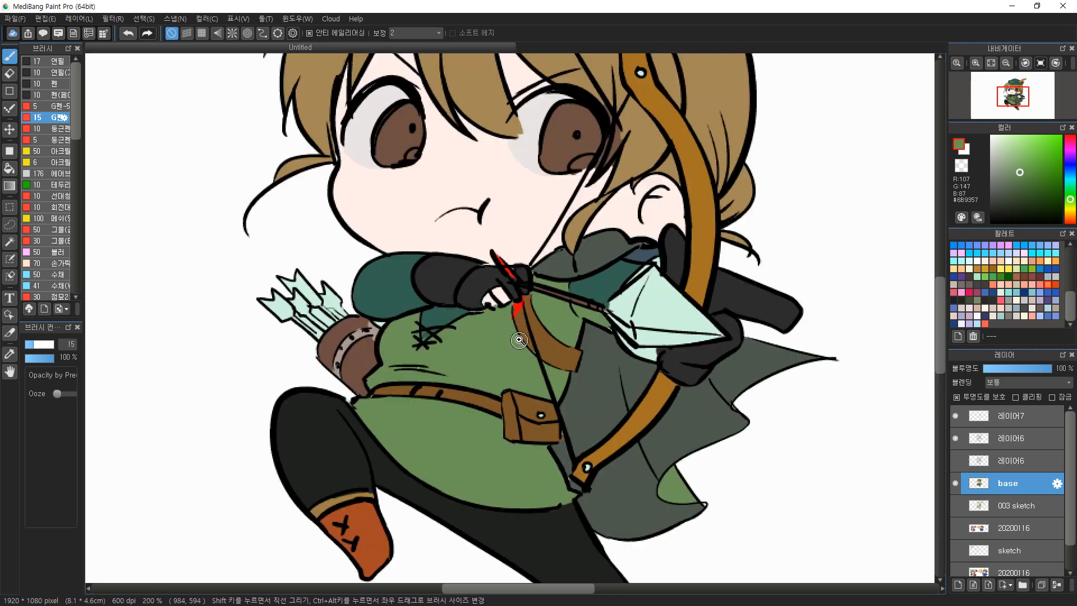
left_click(531, 336, "alt")
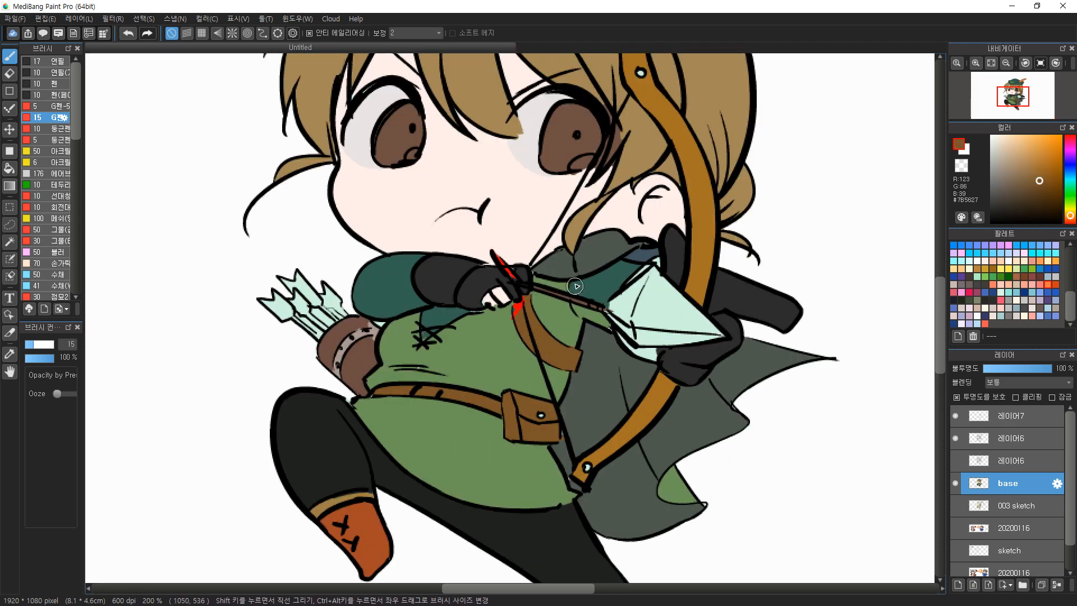
left_click(586, 289, "alt")
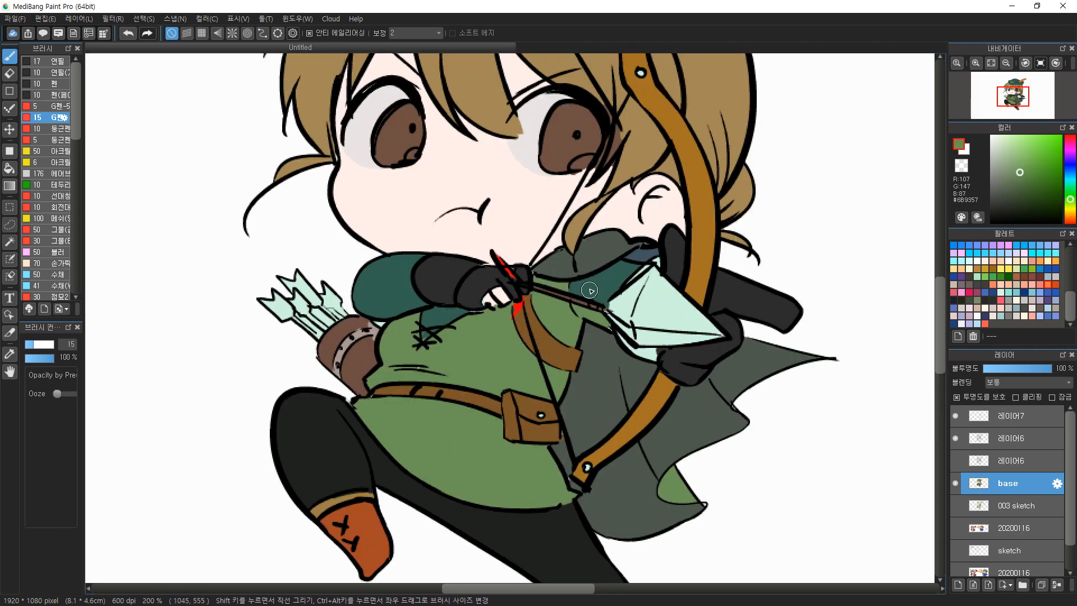
key("space")
left_click_drag(573, 306, 598, 320)
key("ctrl+z")
key("b")
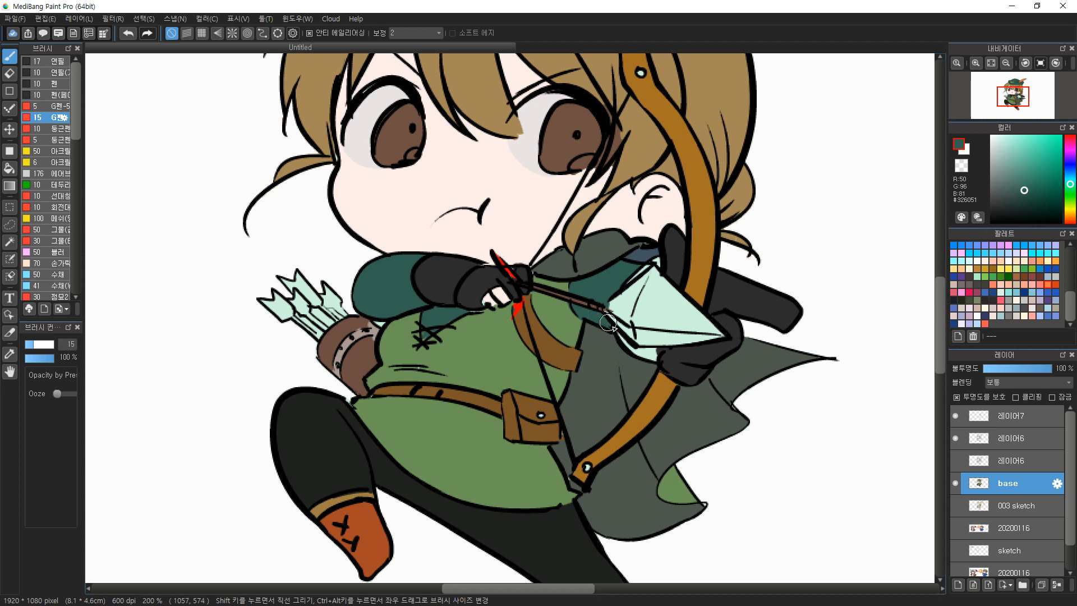
Touch up around the arrowhead with glove black #2C2C2C and sleeve teal #326051, and fill the cloak's blue patch with cloak grey #4D584E
left_click(679, 252, "alt")
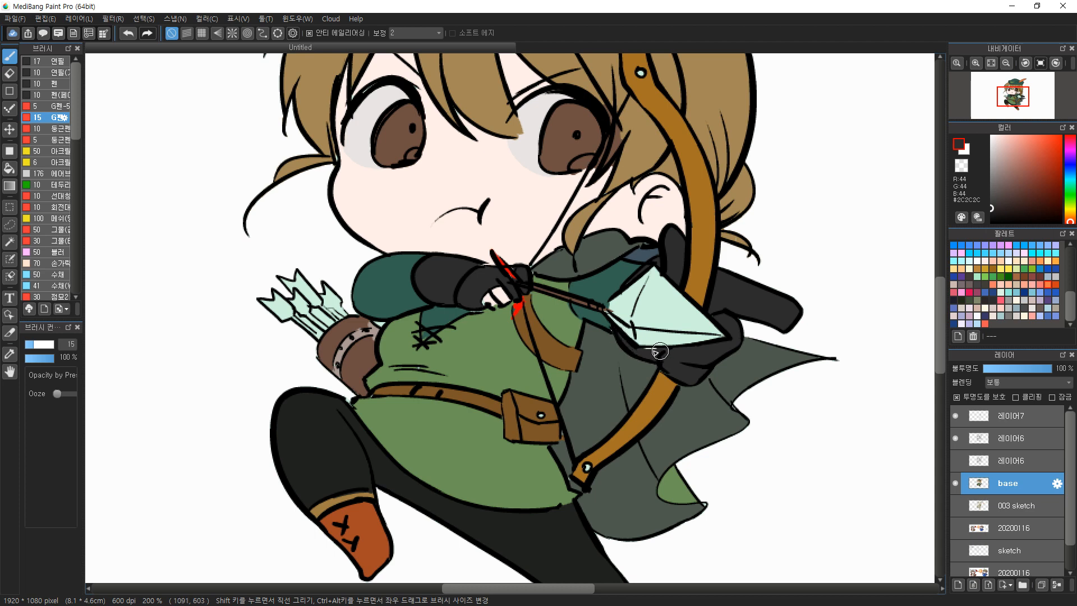
left_click(592, 312, "alt")
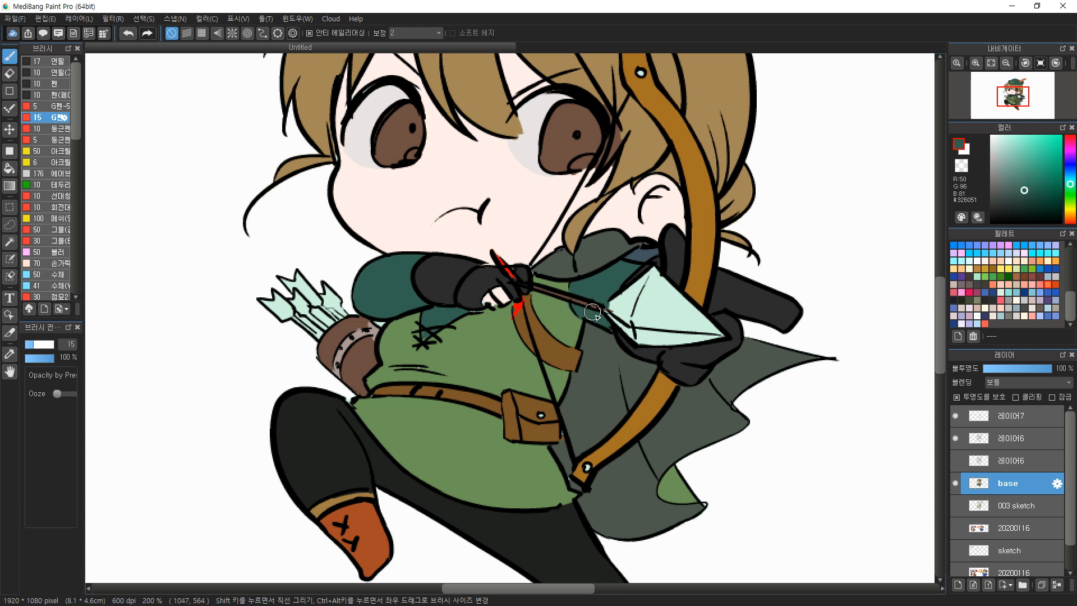
left_click(592, 359, "alt")
key("g")
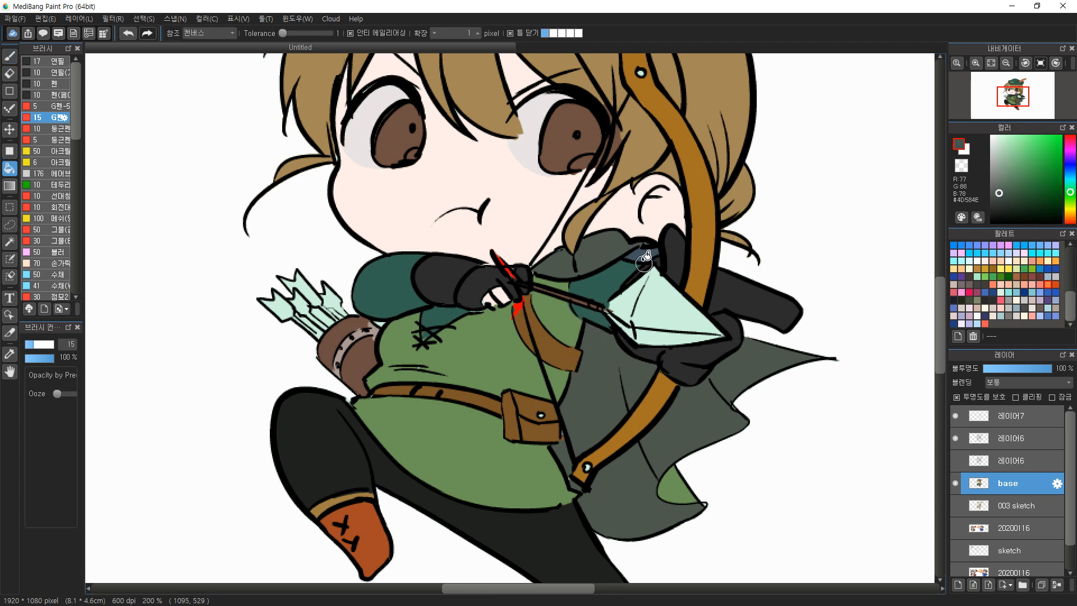
Clean up the edge between hair and cheek beside the bowstring with hair brown #A58857 and skin tone #FFEDE7
left_click_drag(595, 271, 581, 409)
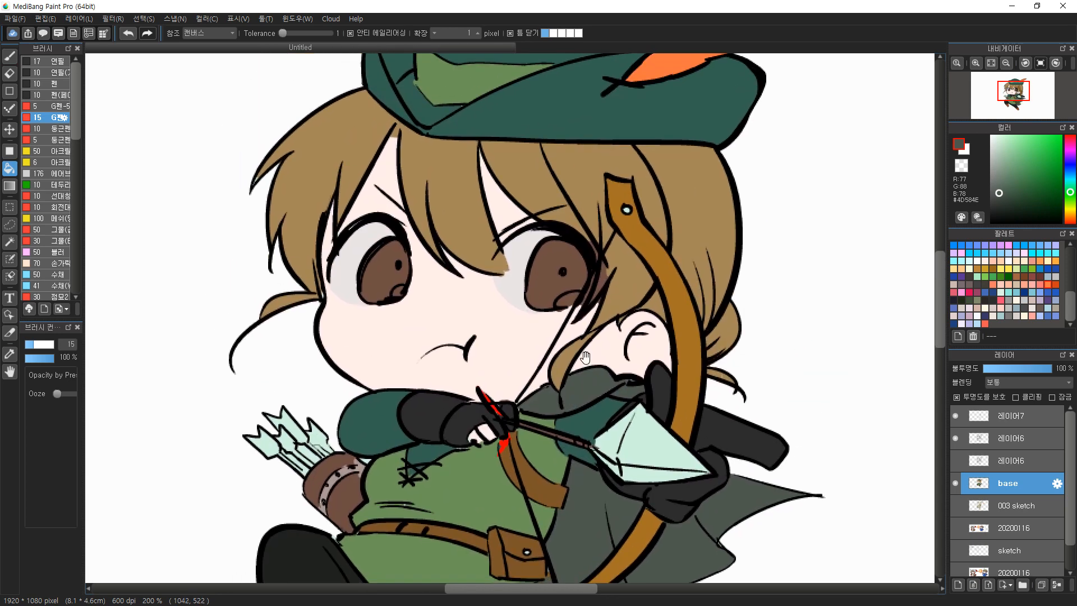
left_click(661, 297, "alt")
key("b")
left_click_drag(588, 308, 604, 249)
left_click(505, 330, "alt")
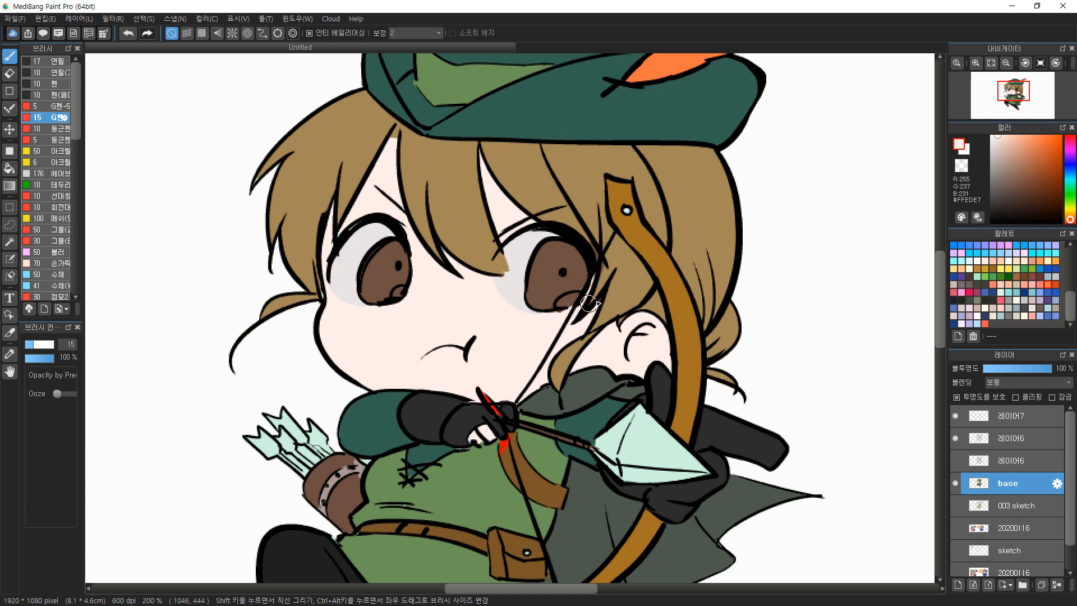
left_click(595, 251, "alt")
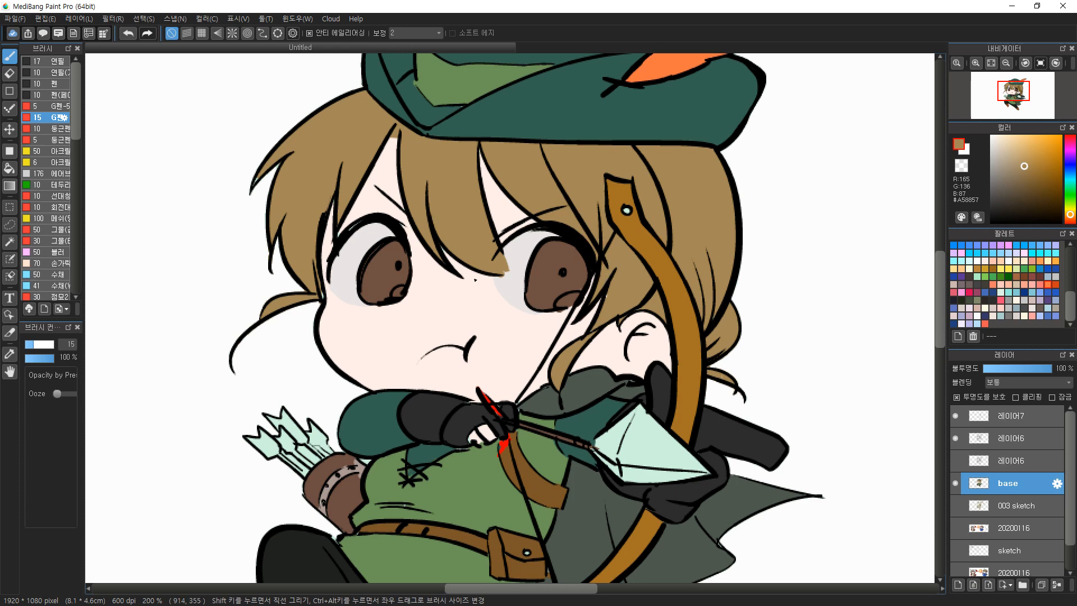
left_click(563, 316, "alt")
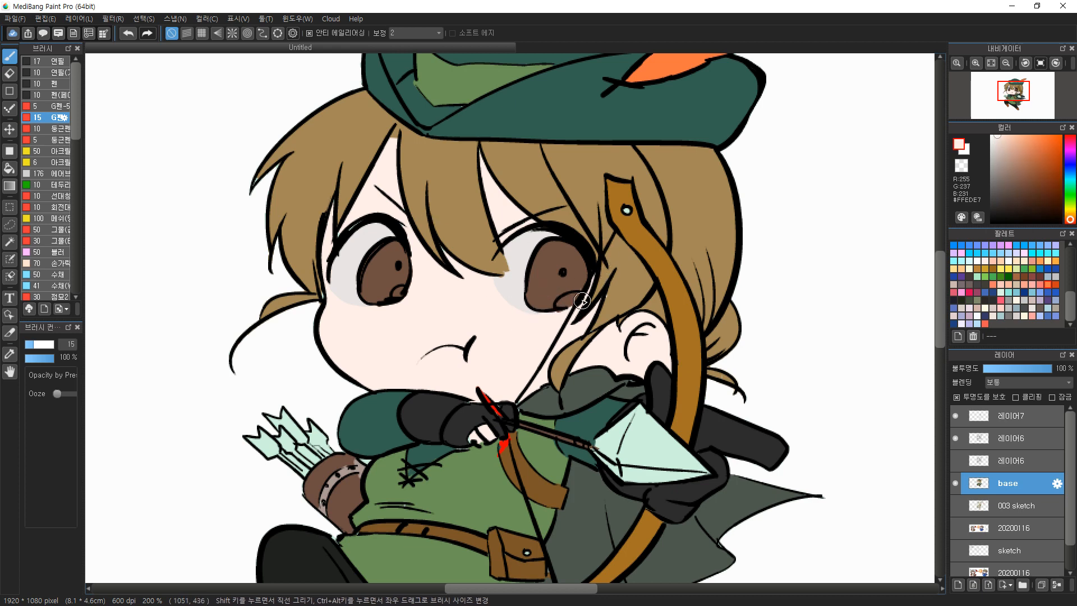
Erase excess colour between the quiver's arrows and paint their fletchings orange #FD7540
left_click_drag(382, 430, 469, 362)
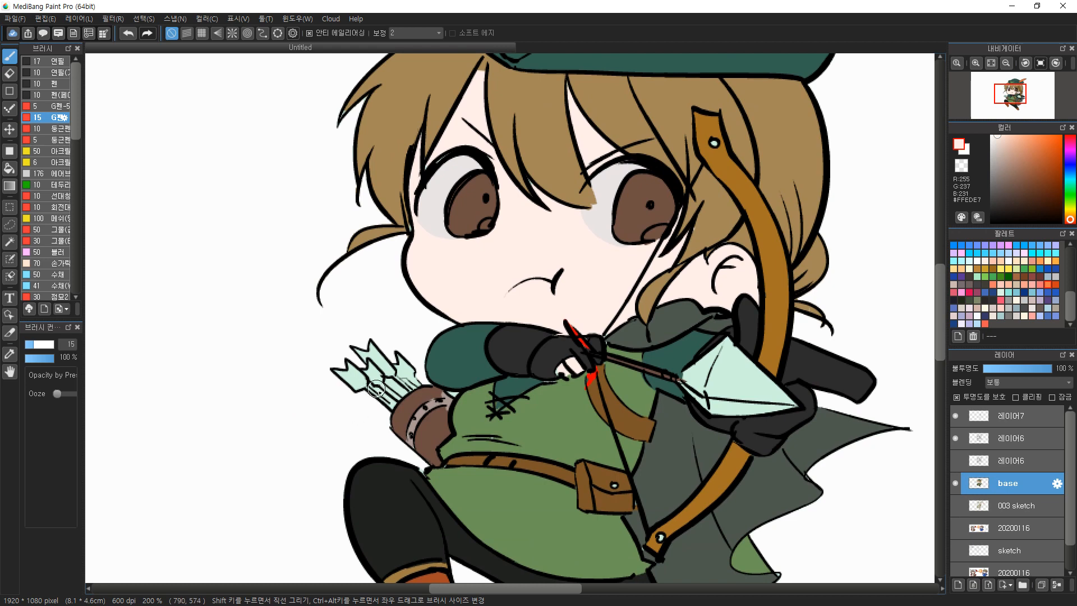
key("e")
left_click_drag(398, 391, 413, 378)
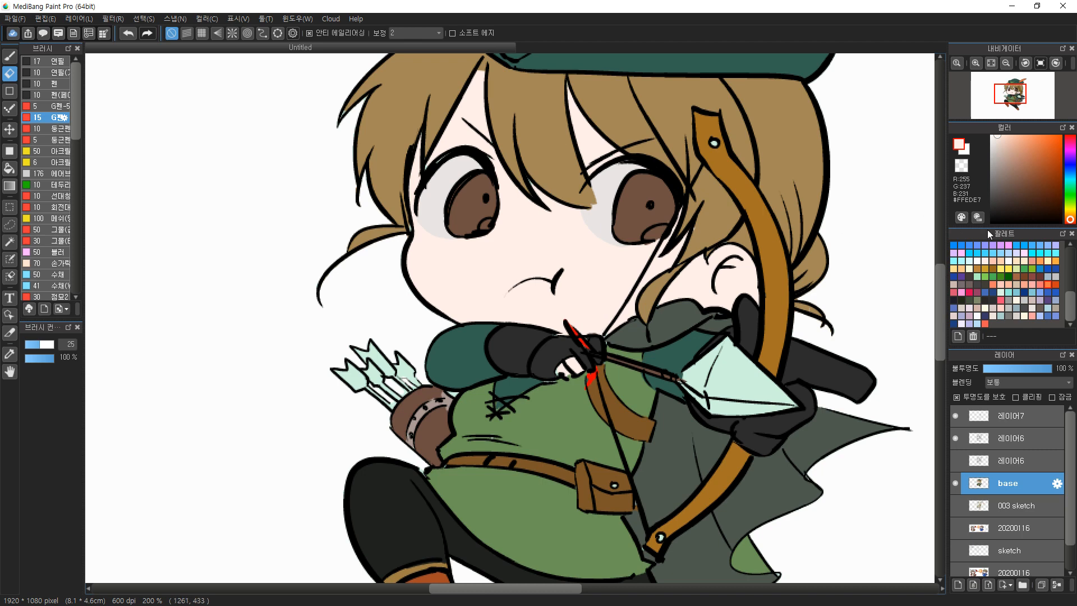
left_click(1049, 285)
key("b")
mouse_move(329, 363)
left_mouse_down()
mouse_move(354, 389)
mouse_move(361, 340)
mouse_move(385, 373)
mouse_move(394, 346)
mouse_move(418, 372)
left_mouse_up()
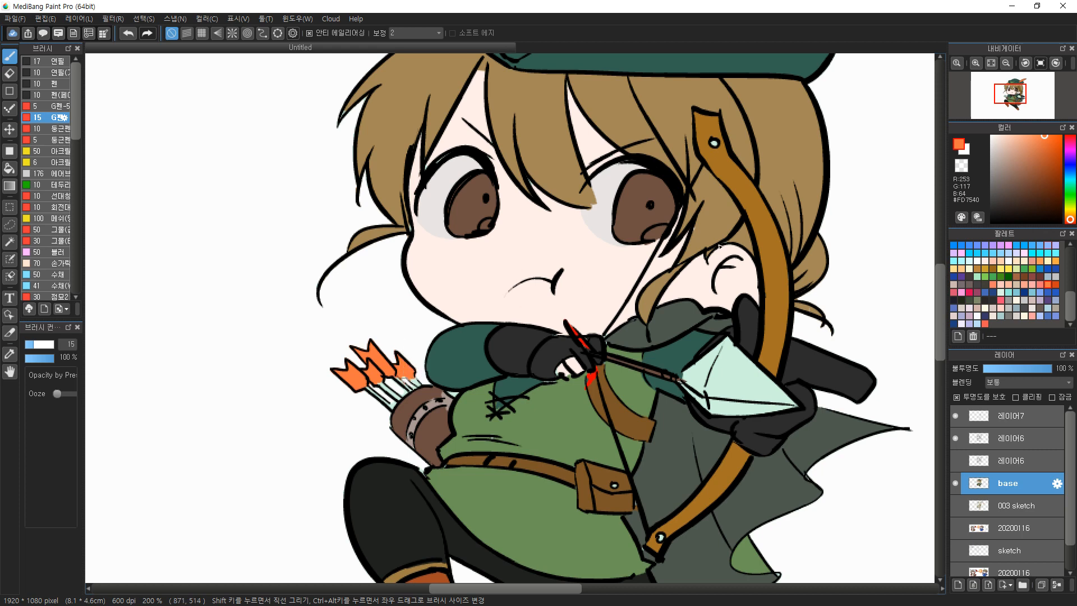
Paint the lower parts of the fletchings pale peach #FFDFD2 and add orange #FD7540 chevron stripes over them
left_click(1003, 137)
mouse_move(356, 382)
left_mouse_down()
mouse_move(415, 371)
mouse_move(388, 372)
left_mouse_up()
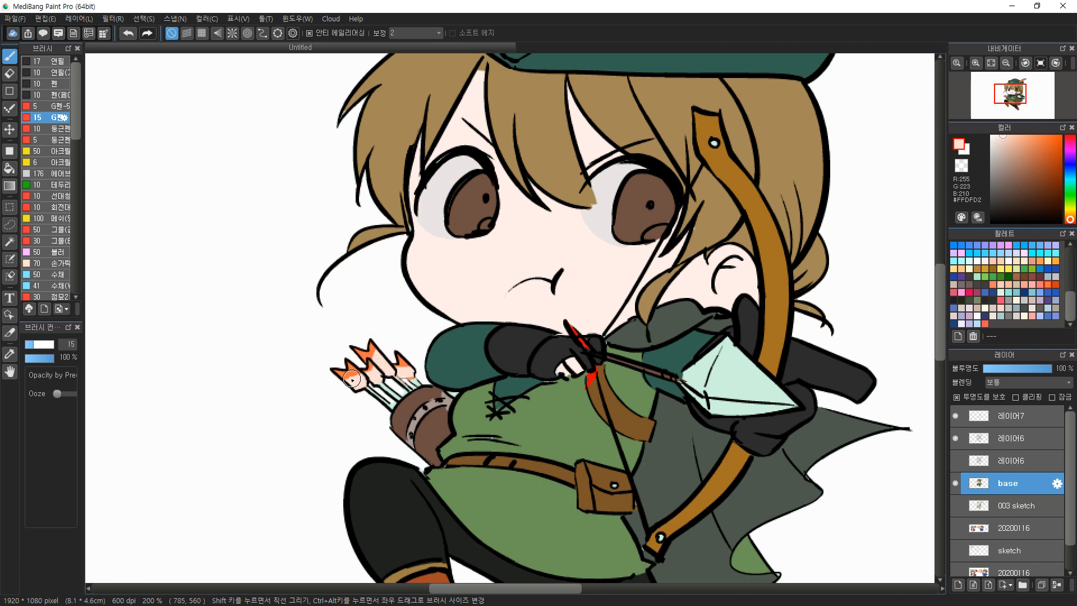
left_click(366, 352, "alt")
left_click(353, 348, "alt")
left_click(346, 371, "alt")
left_click_drag(373, 362, 402, 372)
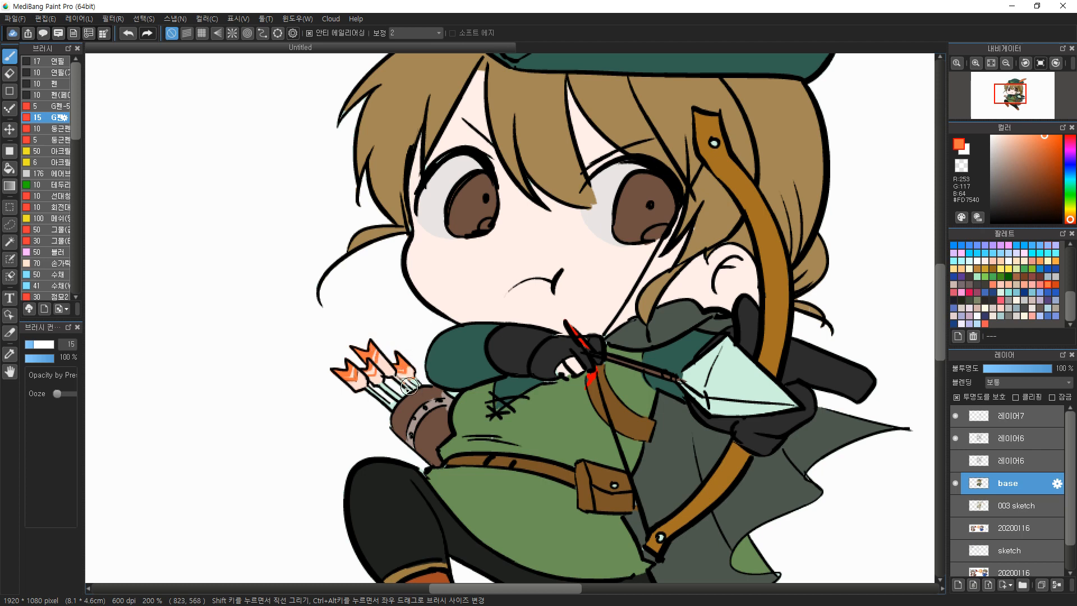
Paint the shafts of the quiver arrows and the nocked arrow brown #7B5627, cleaning stray colour between them with transparency protection off
left_click(406, 417, "alt")
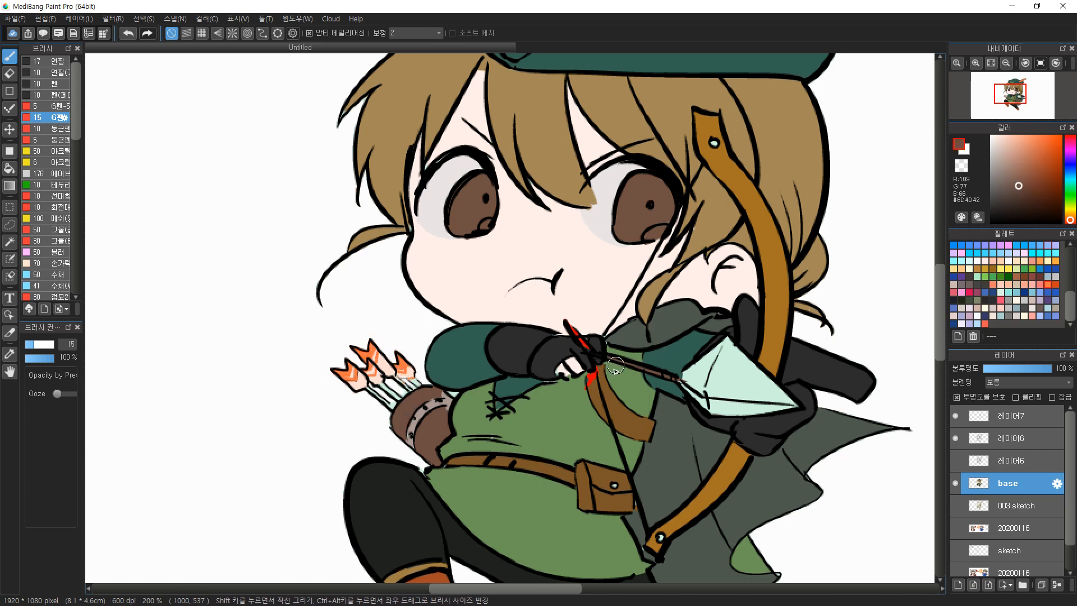
left_click(623, 418, "alt")
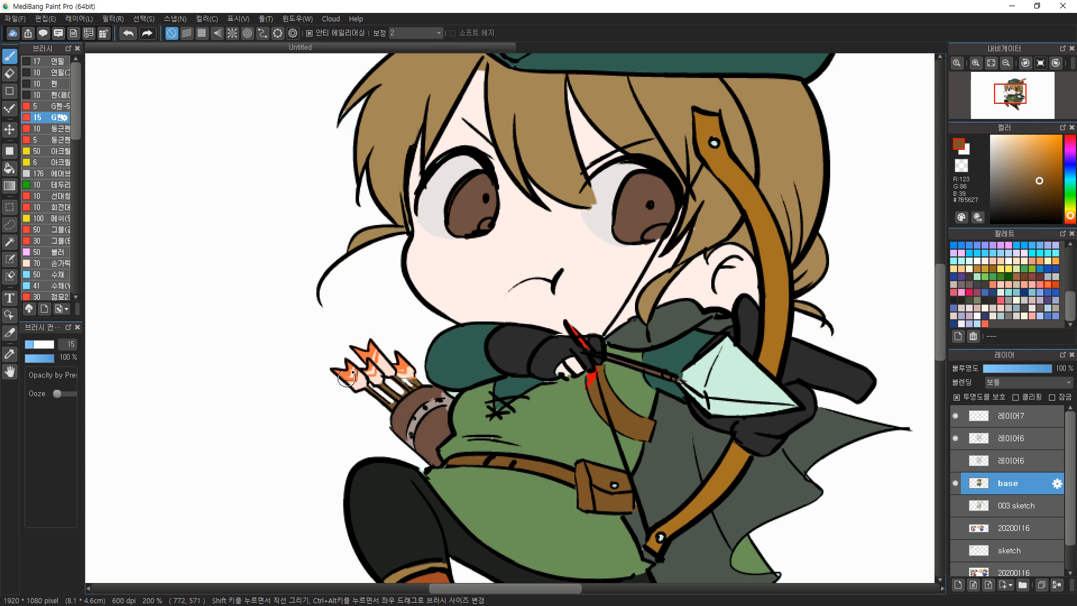
key("e")
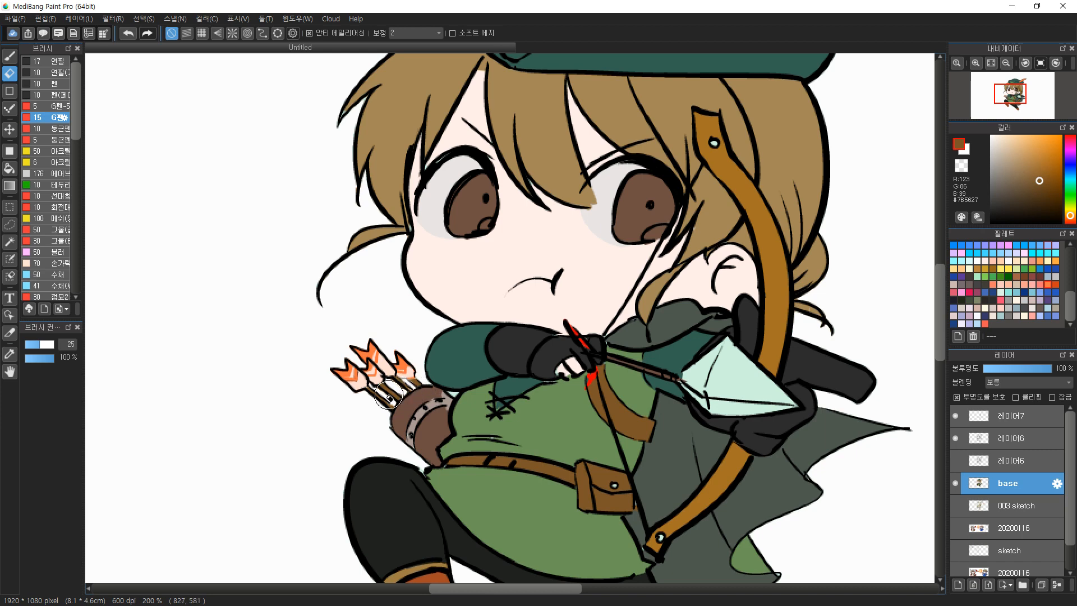
key("u")
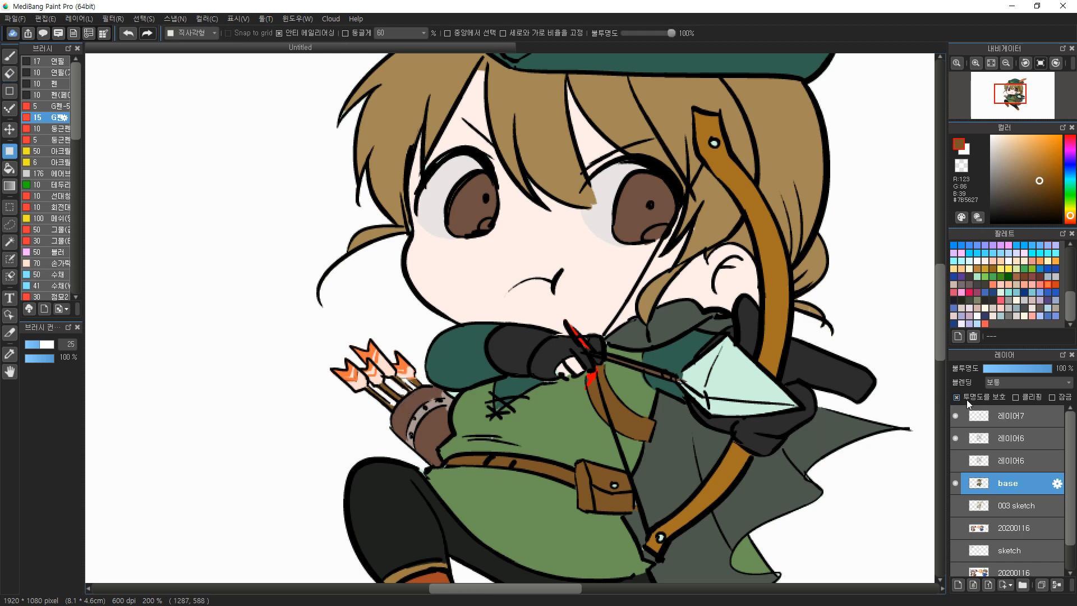
key("b")
left_click_drag(393, 394, 411, 387)
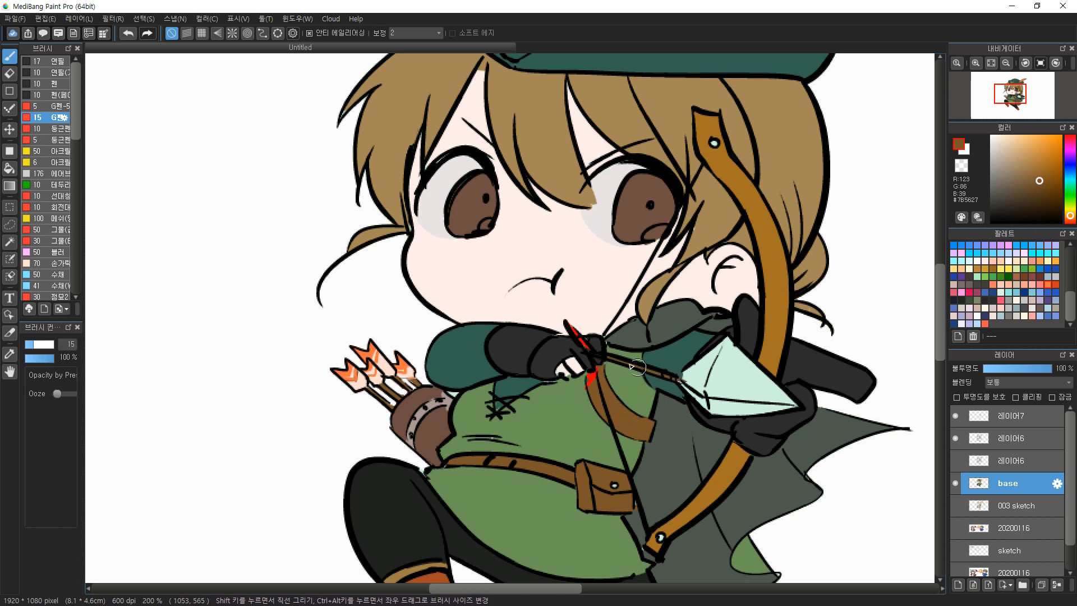
Touch up the quiver's rim with brown #6D4D42 and the tunic's laced collar with sampled green and teal #326051
right_click(435, 416)
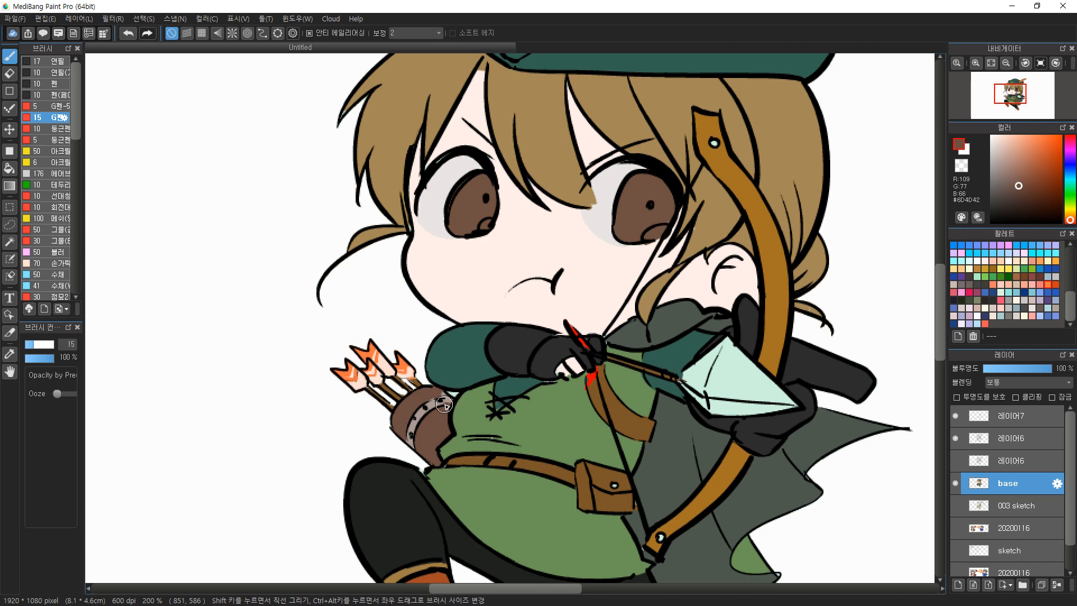
key("ctrl+z")
left_click_drag(445, 410, 443, 401)
right_click(481, 433)
right_click(507, 386)
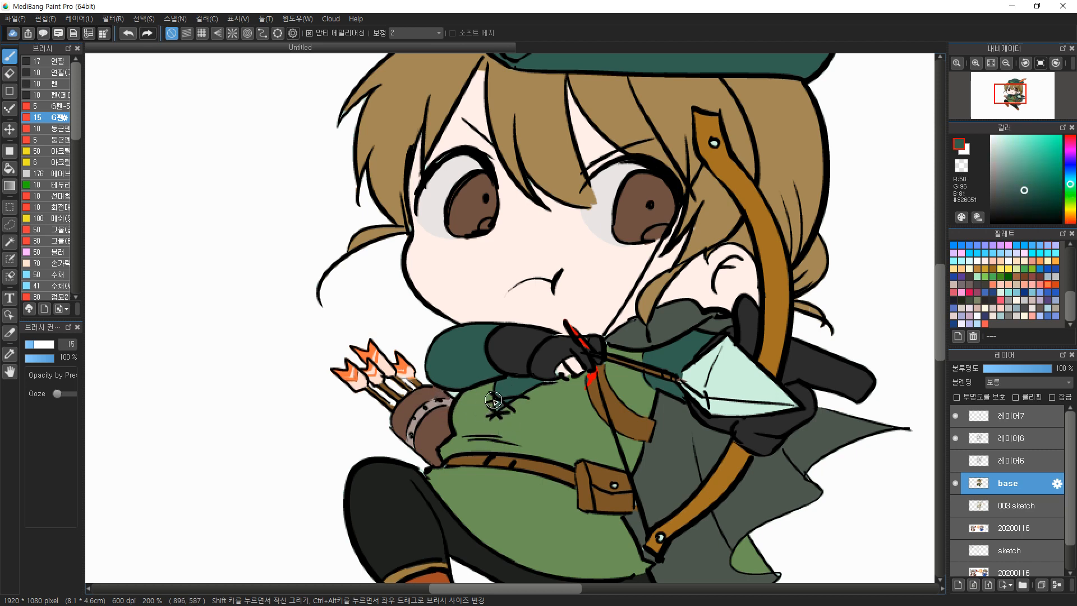
Clean up the drawing hand's edges with tunic green #6B9357, glove black #2C2C2C and skin tone #FFEDE7
right_click(560, 396)
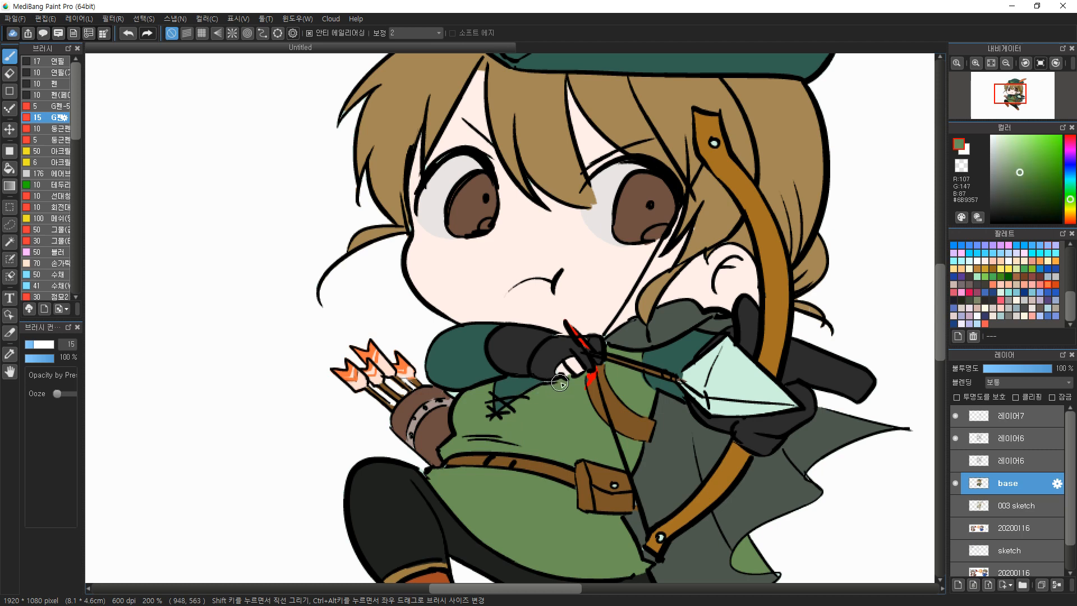
right_click(549, 354)
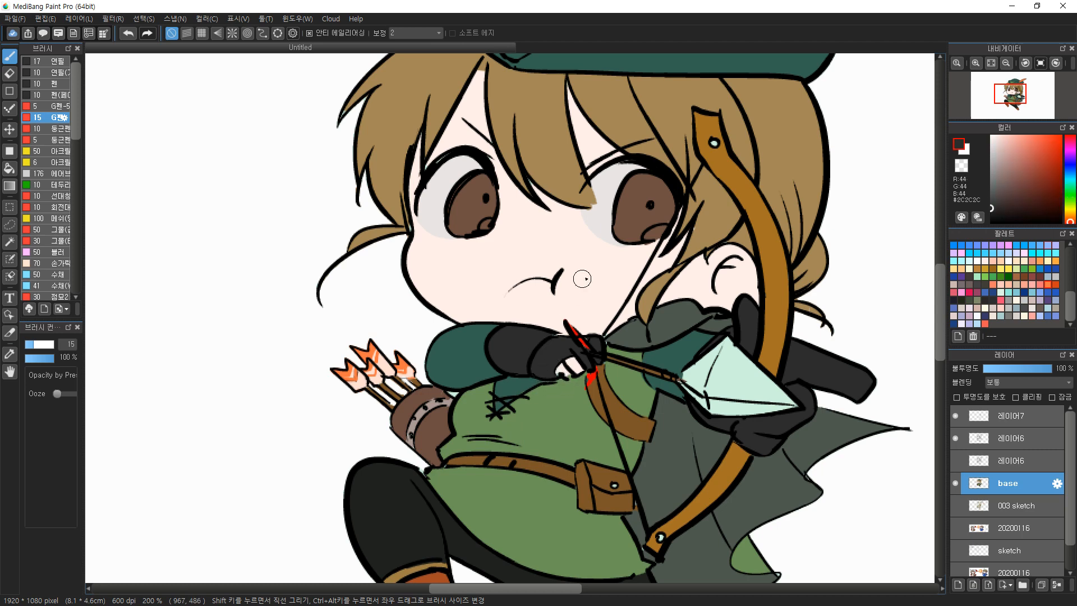
right_click(561, 373)
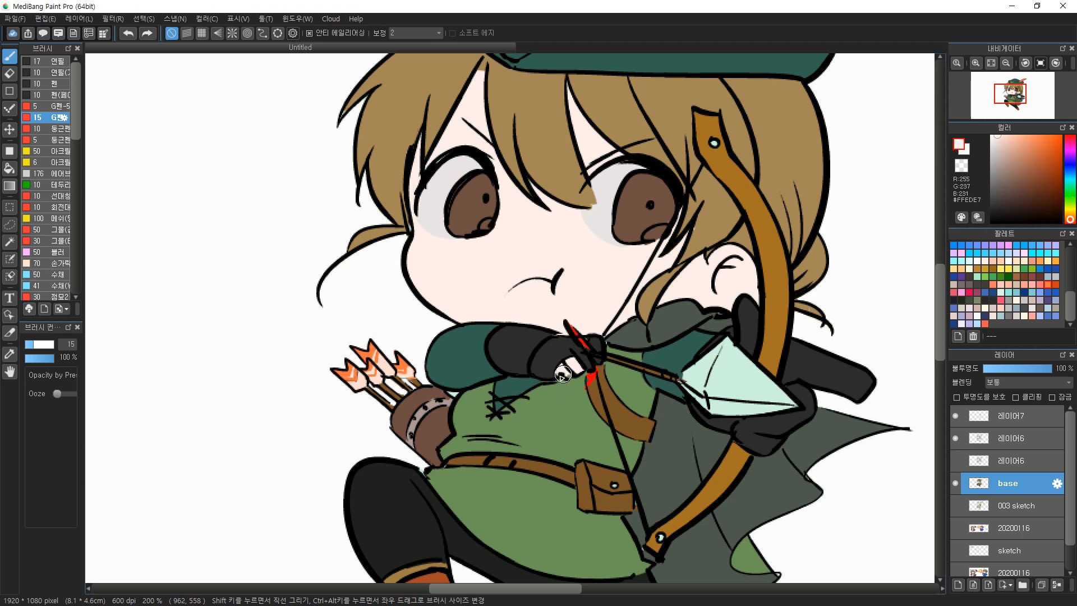
right_click(548, 368)
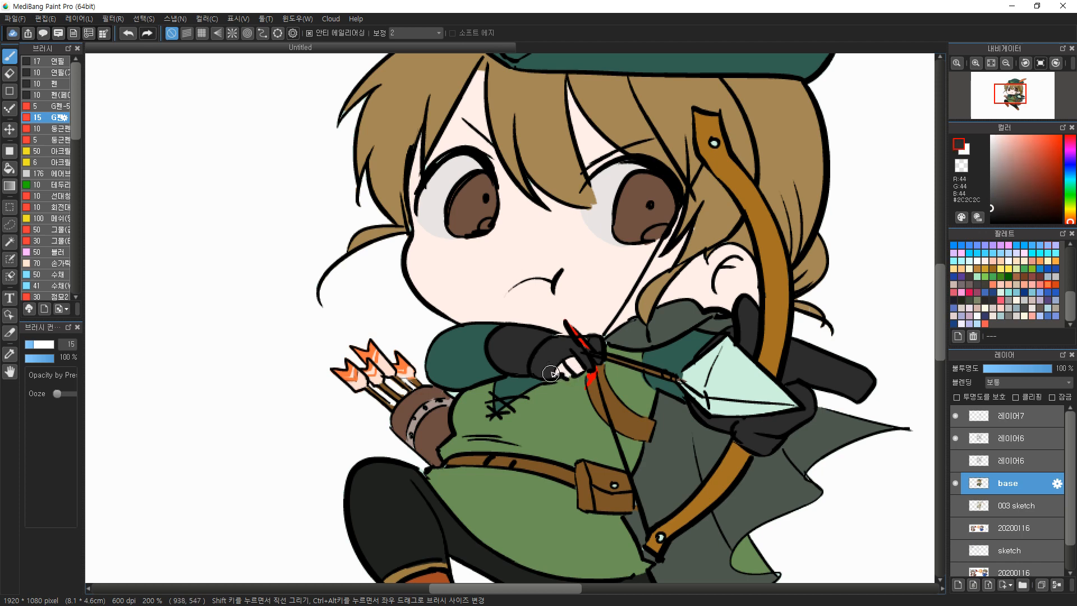
Mix the hair shadow brown #764F30 from the hair colour and duplicate the base layer as a clipping layer above it
left_click_drag(594, 289, 523, 401)
right_click(492, 233)
left_click(1033, 182)
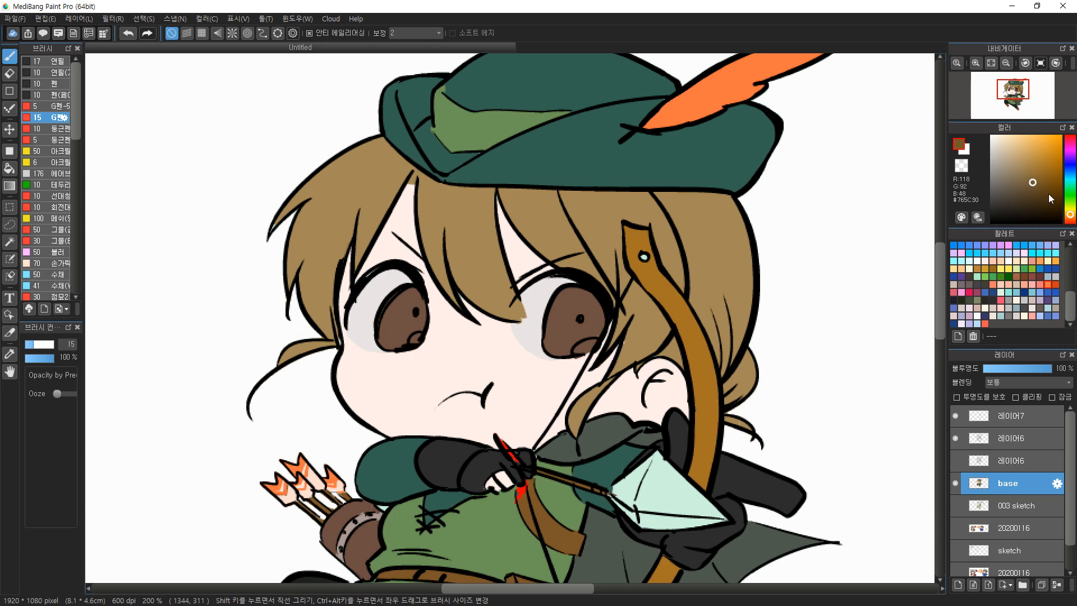
left_click(1071, 217)
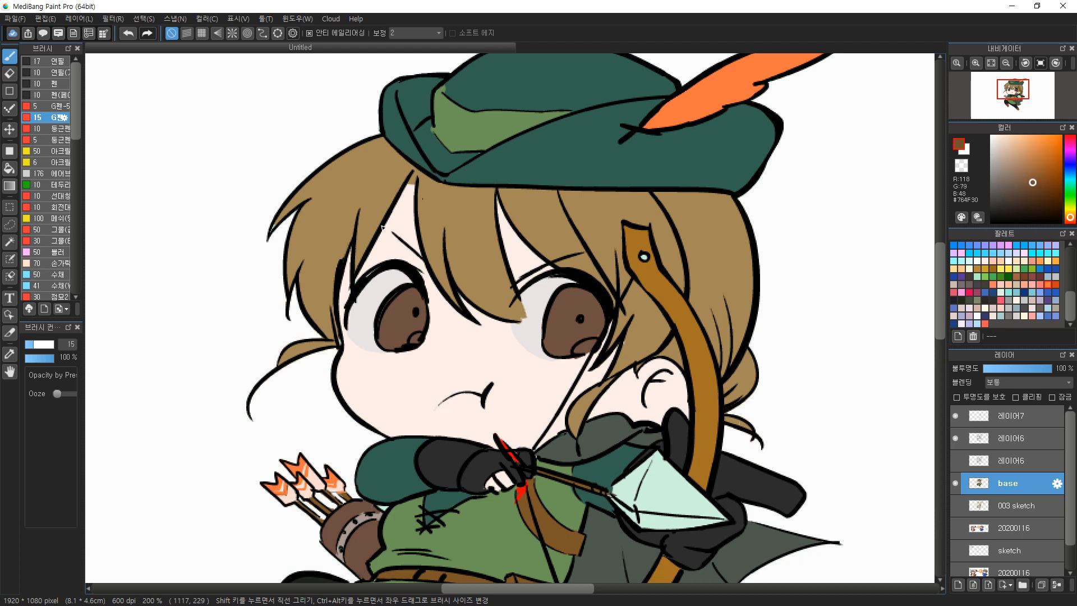
left_click(974, 585)
key("ctrl+z")
left_click(1042, 586)
left_click(1018, 398)
Try outlining a shadow across the side hair beside the face and filling it with dark brown #764F30
left_click_drag(414, 321, 532, 303)
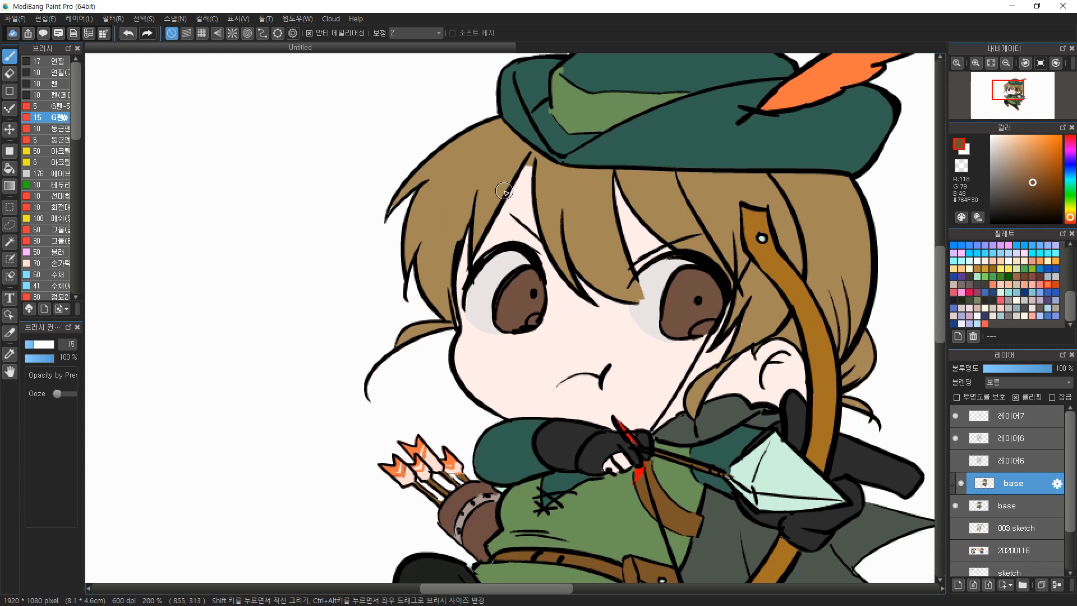
mouse_move(503, 188)
left_mouse_down()
mouse_move(461, 209)
mouse_move(405, 258)
left_mouse_up()
key("g")
left_click(447, 238)
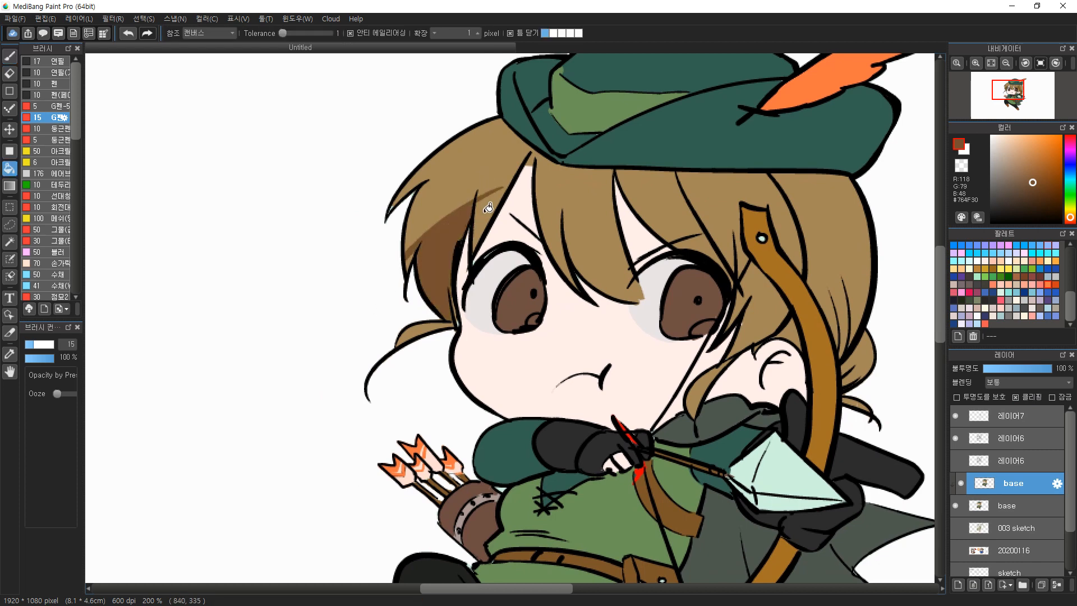
Outline the hat's cast shadow across the fringe and back hair, and fill it with dark brown #764F30
key("b")
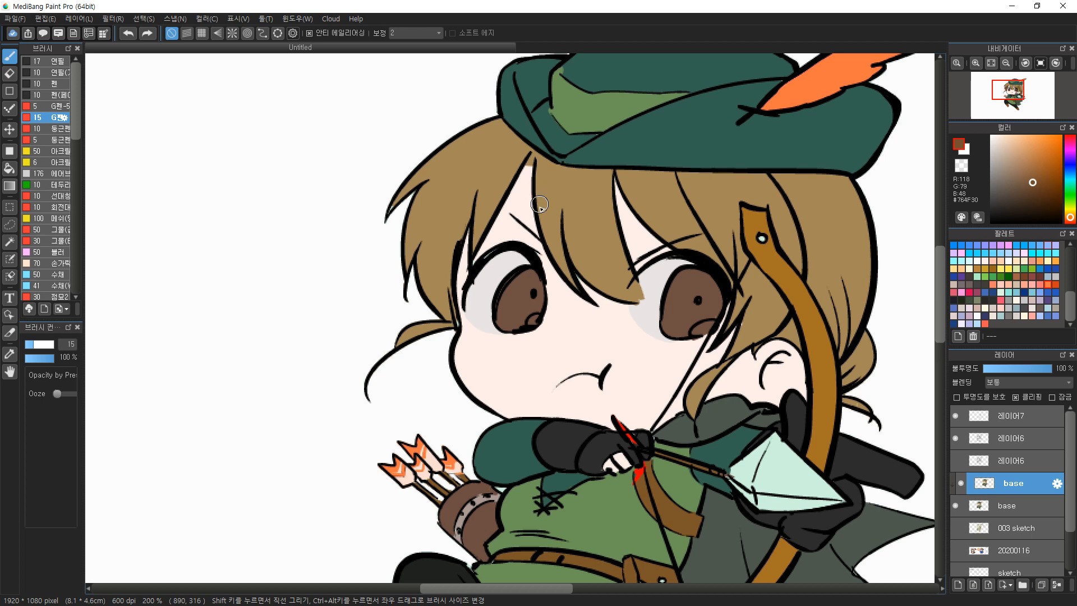
left_click_drag(511, 247, 393, 278)
mouse_move(374, 158)
left_mouse_down()
mouse_move(453, 240)
mouse_move(419, 211)
mouse_move(501, 243)
left_mouse_up()
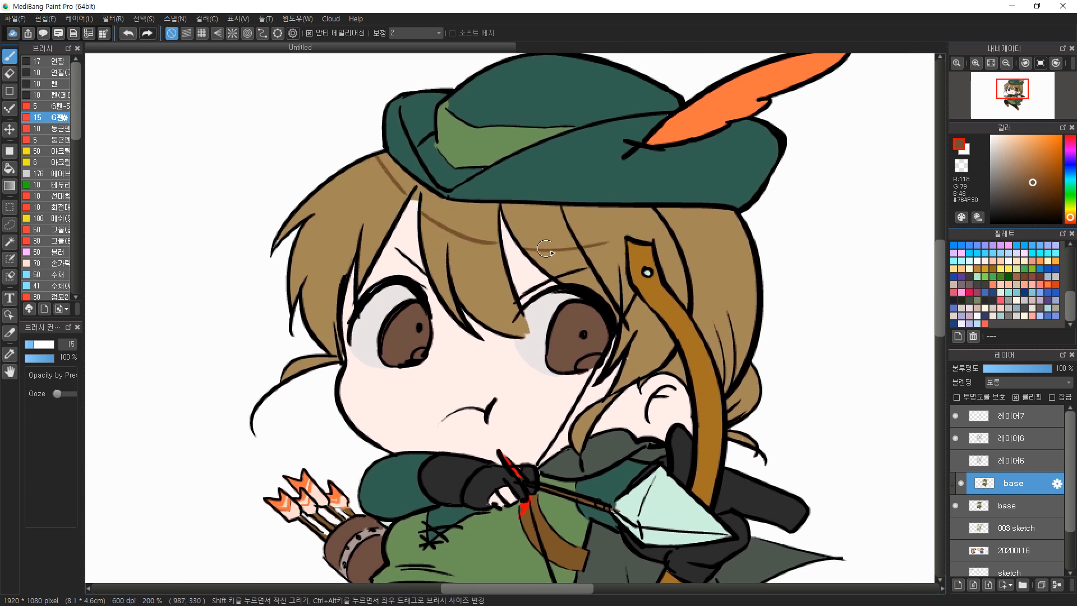
left_click_drag(655, 256, 682, 247)
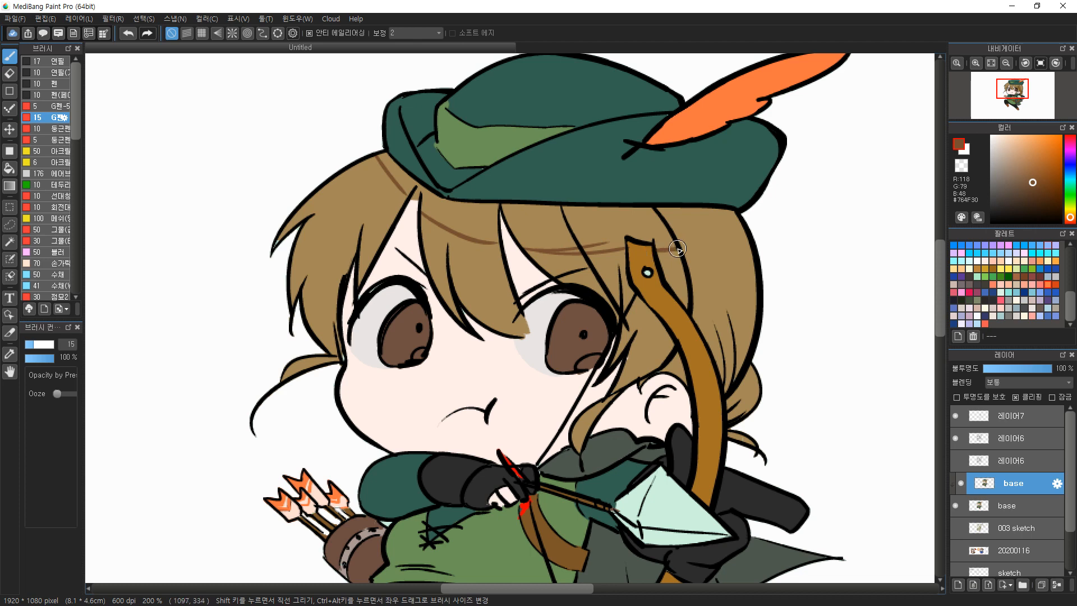
key("space")
left_click_drag(594, 226, 597, 225)
key("g")
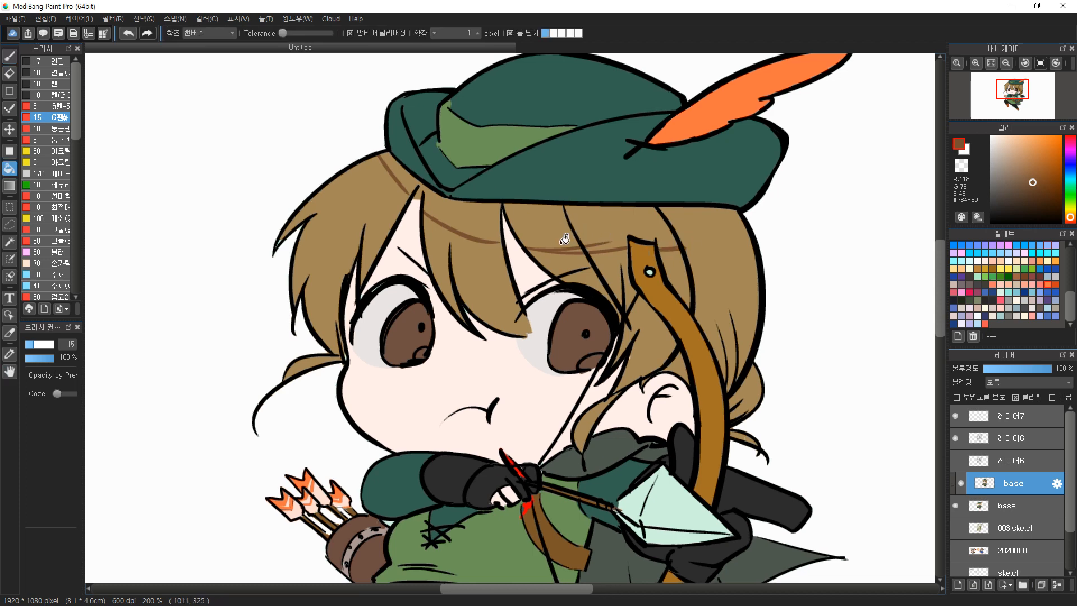
left_click(587, 221)
left_click(710, 240)
left_click(477, 214)
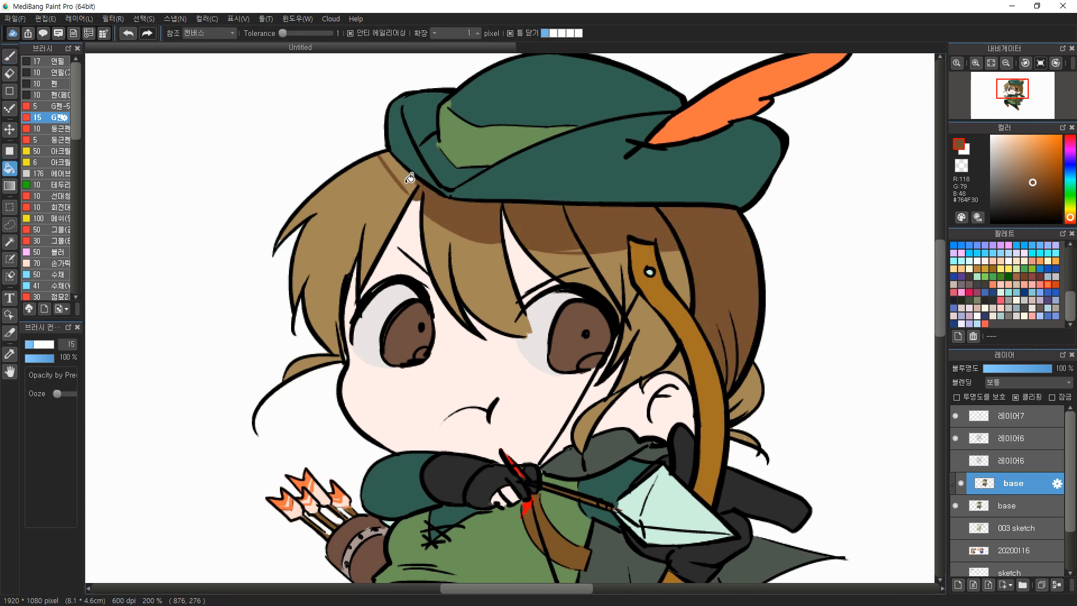
left_click(420, 171)
Choose skin shadow peach #F6AB8B and shade the forehead at the hair parting and the face edge beside the side hair
left_click(414, 220, "alt")
left_click(1021, 138)
key("b")
left_click_drag(420, 192, 417, 204)
left_click_drag(377, 285, 425, 242)
key("g")
left_click(387, 260)
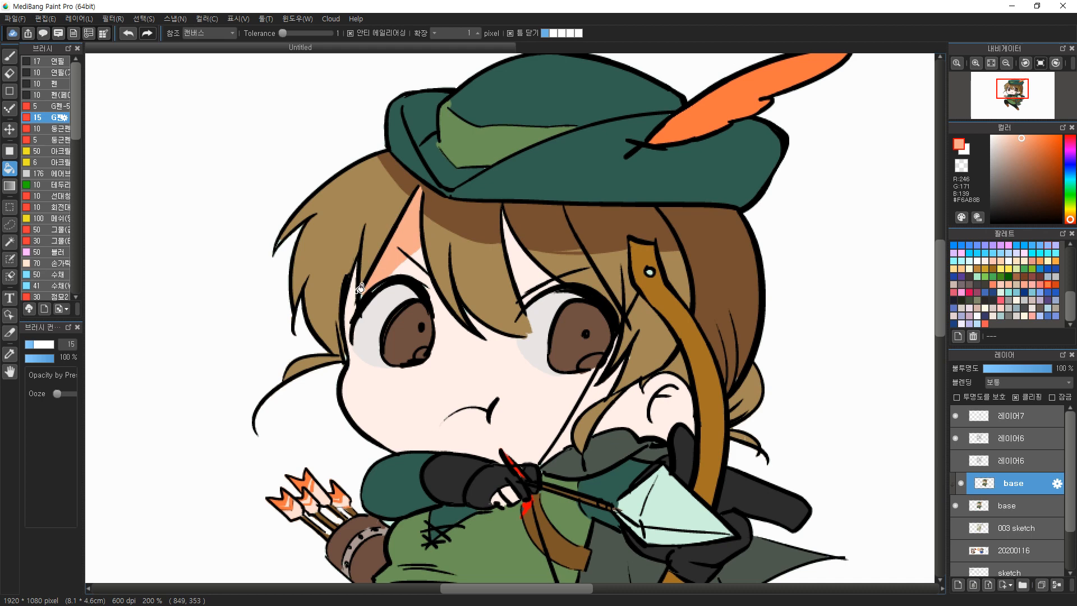
left_click(351, 302)
Shade the forehead gap between the fringe strands with peach #F6AB8B and brush a shadow stroke beside the outer eye corner
key("b")
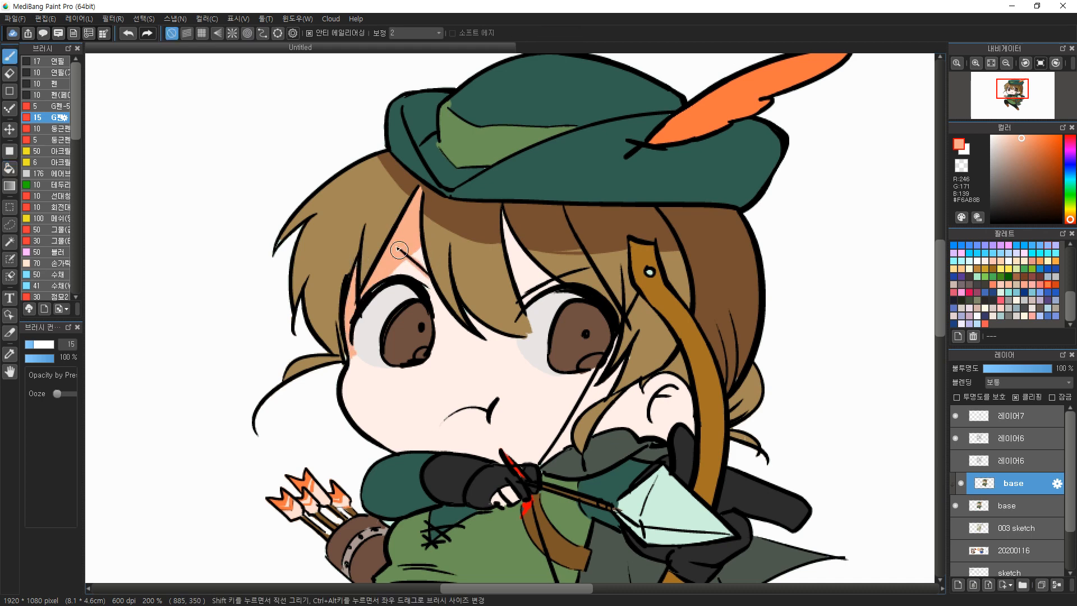
mouse_move(530, 250)
left_mouse_down()
mouse_move(532, 305)
mouse_move(526, 271)
mouse_move(540, 291)
mouse_move(522, 295)
mouse_move(536, 263)
mouse_move(561, 282)
left_mouse_up()
key("g")
left_click(520, 280)
key("b")
key("g")
left_click(534, 266)
key("b")
key("g")
left_click(534, 293)
key("b")
left_click_drag(354, 357, 373, 364)
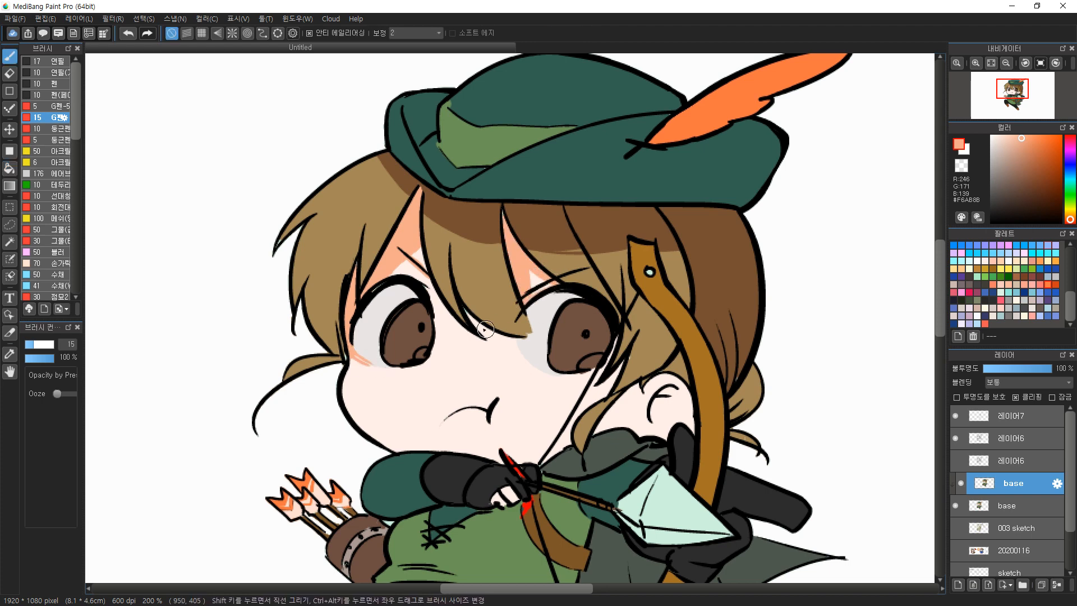
Brush a peach shadow below the central fringe tip, and fill the shadow on the side hair beside the face with dark brown #764F30
left_click_drag(486, 324, 498, 342)
left_click(434, 194, "alt")
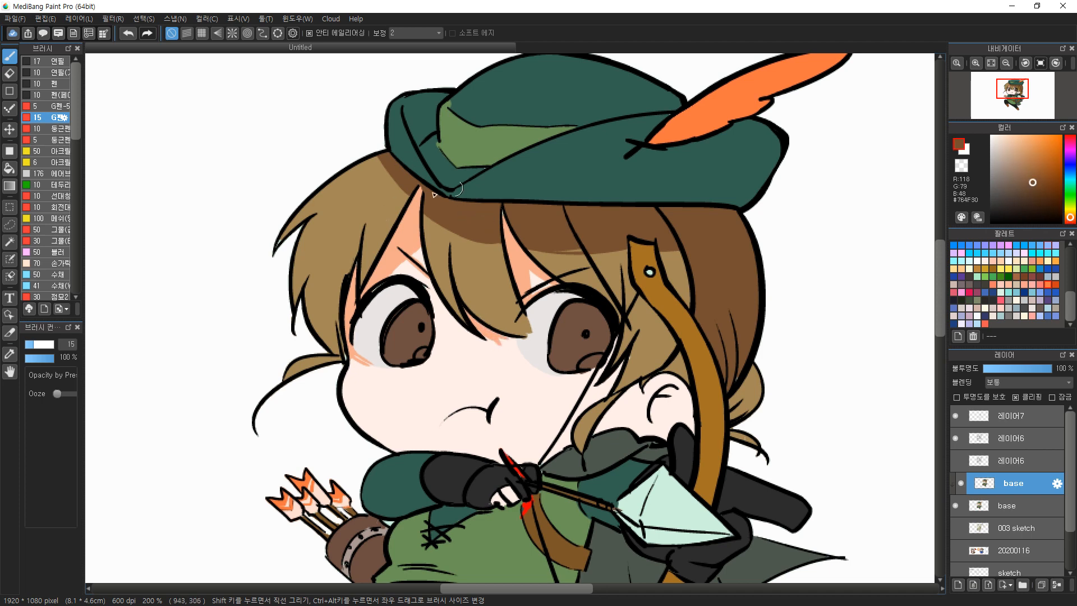
key("g")
mouse_move(362, 244)
left_mouse_down()
mouse_move(302, 328)
mouse_move(332, 355)
left_mouse_up()
left_click(337, 311)
key("b")
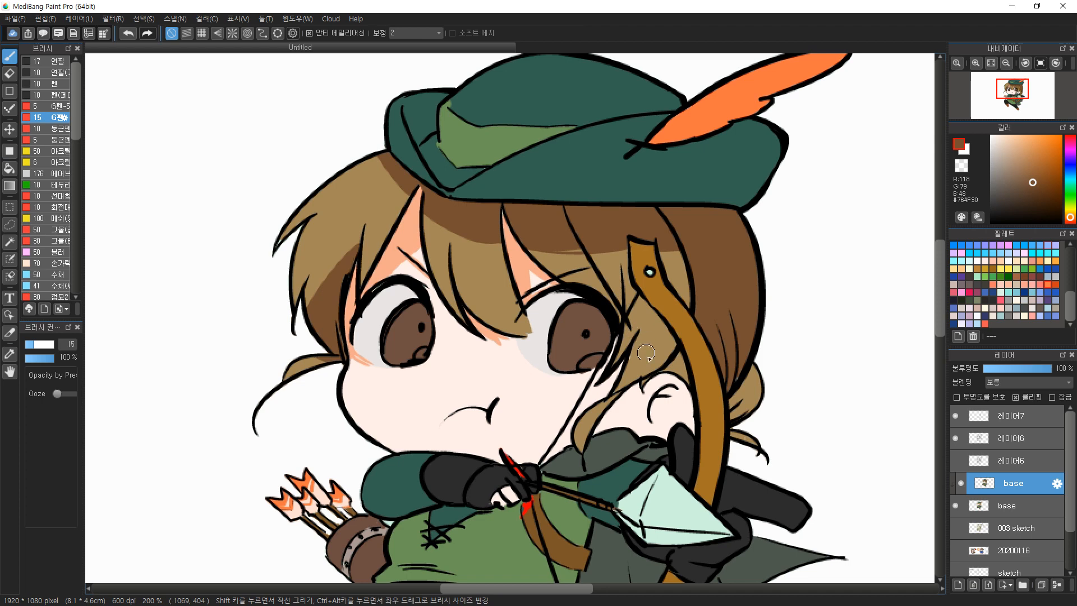
Shade the side lock above the ear and the hair bun behind the bow with dark brown #764F30
left_click_drag(622, 381, 676, 343)
key("g")
left_click(660, 363)
left_click(679, 371)
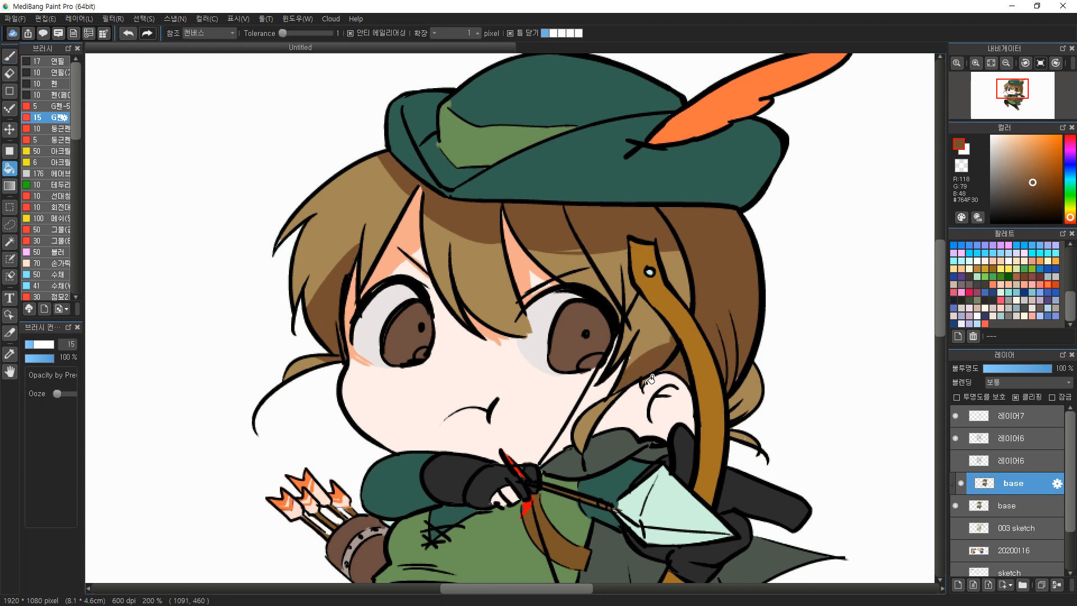
left_click(747, 401)
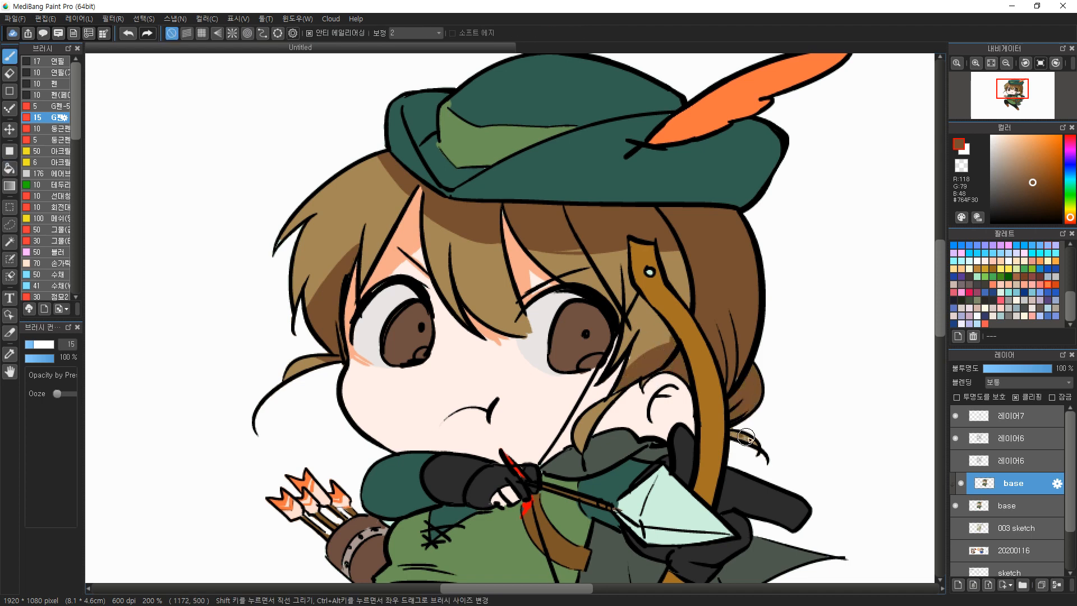
key("b")
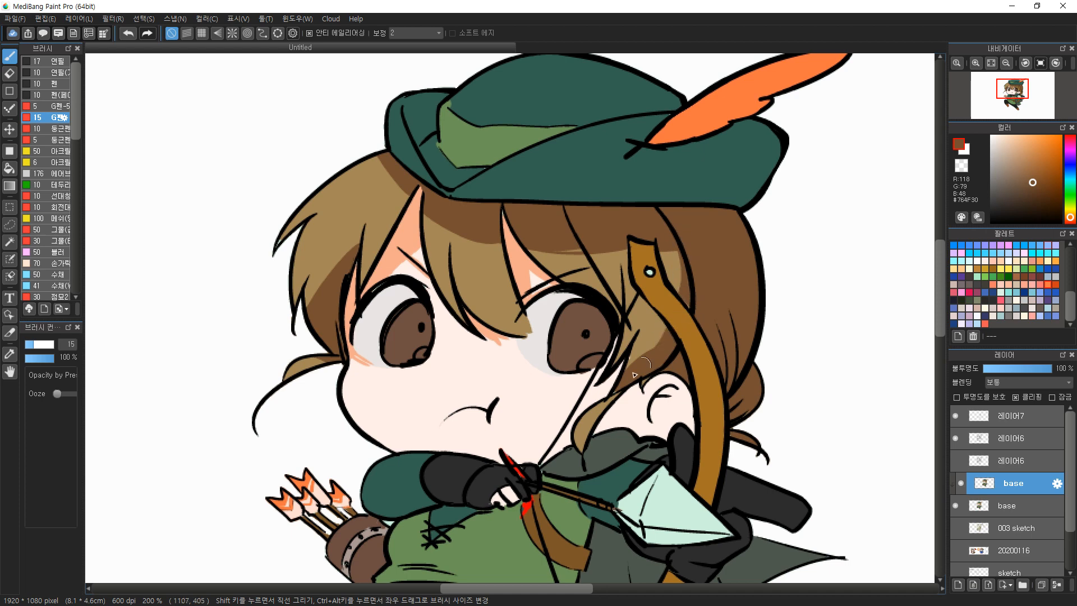
left_click_drag(646, 326, 621, 364)
Shade the skin beneath the hair in front of the ear, and the ear's inside, with peach #F6AB8B
left_click(538, 282, "alt")
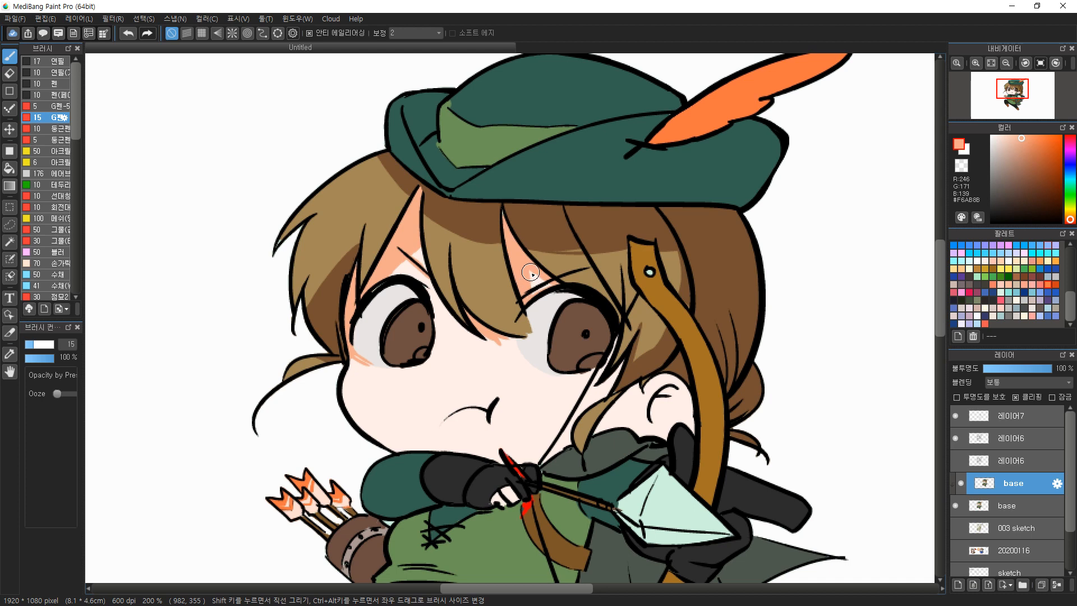
mouse_move(614, 341)
left_mouse_down()
mouse_move(607, 367)
mouse_move(619, 343)
mouse_move(607, 366)
mouse_move(619, 344)
mouse_move(623, 362)
mouse_move(602, 390)
left_mouse_up()
mouse_move(594, 436)
left_mouse_down()
mouse_move(646, 404)
mouse_move(641, 392)
mouse_move(681, 391)
mouse_move(656, 424)
left_mouse_up()
key("g")
left_click(629, 405)
key("b")
mouse_move(663, 400)
left_mouse_down()
mouse_move(654, 411)
mouse_move(680, 397)
mouse_move(658, 420)
mouse_move(689, 421)
left_mouse_up()
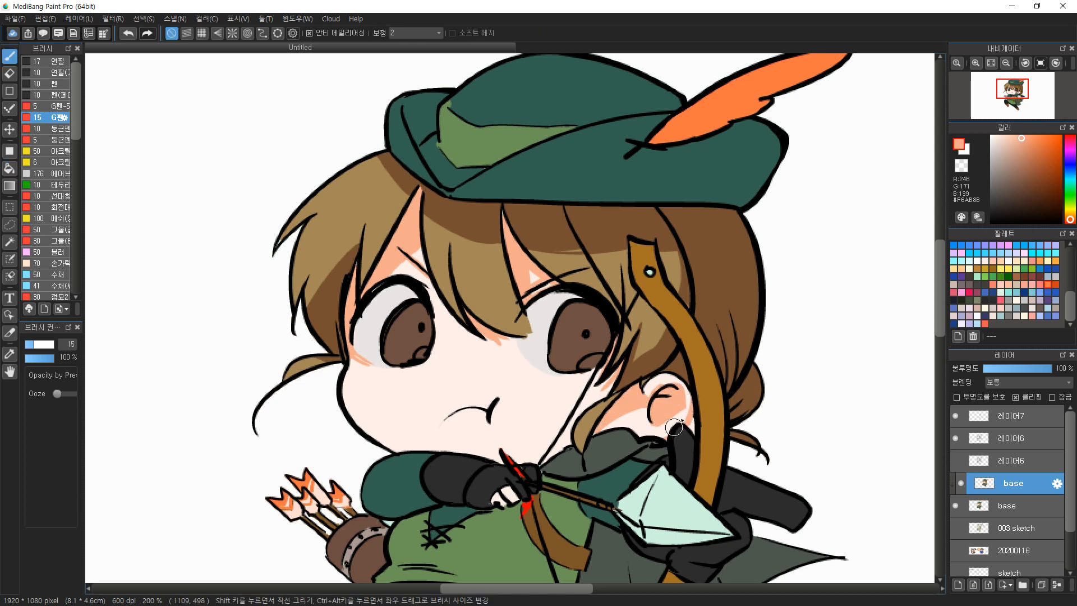
Brush a strip of the lighter base hair brown down the outer edge of the back hair
left_click(725, 287, "alt")
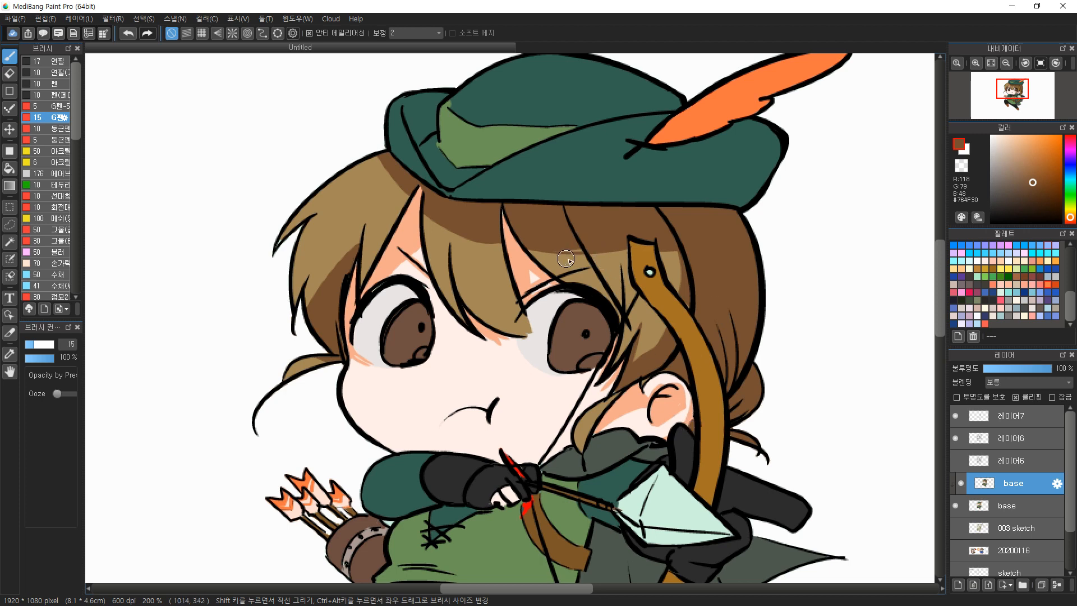
left_click(702, 265, "alt")
left_click_drag(736, 211, 738, 350)
key("ctrl+z")
mouse_move(756, 247)
left_mouse_down()
mouse_move(749, 335)
mouse_move(726, 388)
left_mouse_up()
Choose dark green #274333, outline a shadow along the hat's front brim and fill it
left_click(548, 159, "alt")
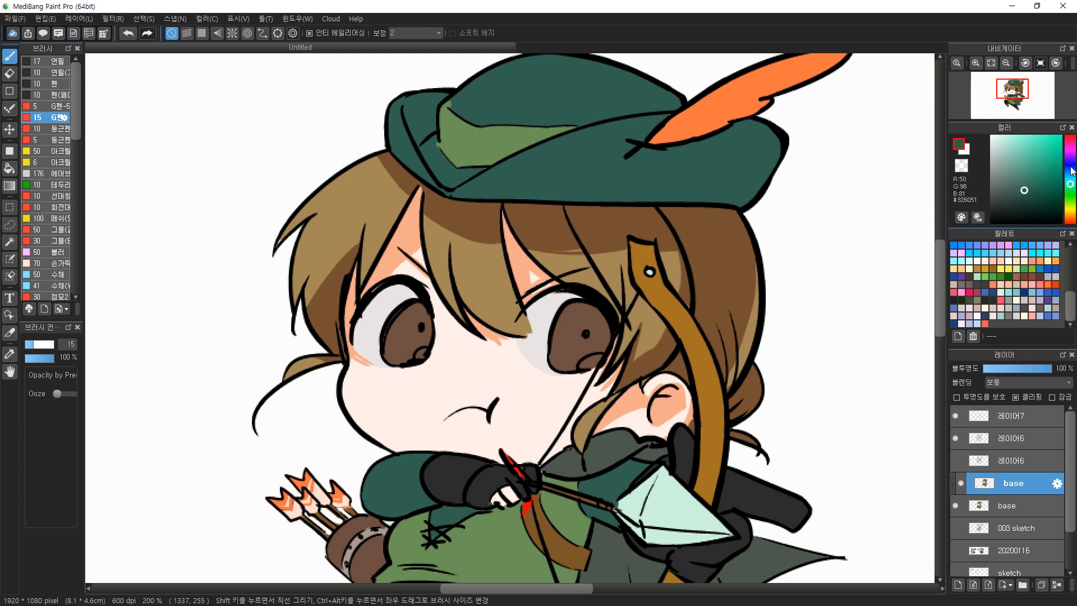
left_click(1021, 201)
mouse_move(453, 203)
left_mouse_down()
mouse_move(662, 117)
mouse_move(651, 132)
left_mouse_up()
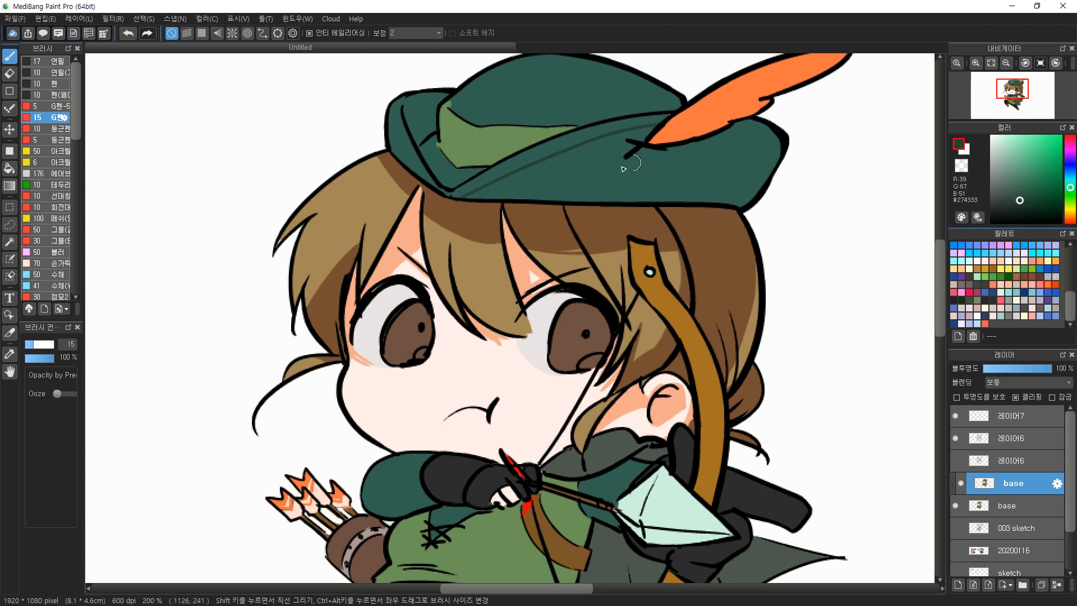
key("g")
left_click(502, 187)
Outline and fill a dark green #274333 shadow inside the hat's folded side brim
key("b")
left_click_drag(405, 108, 445, 98)
key("g")
left_click(428, 114)
key("b")
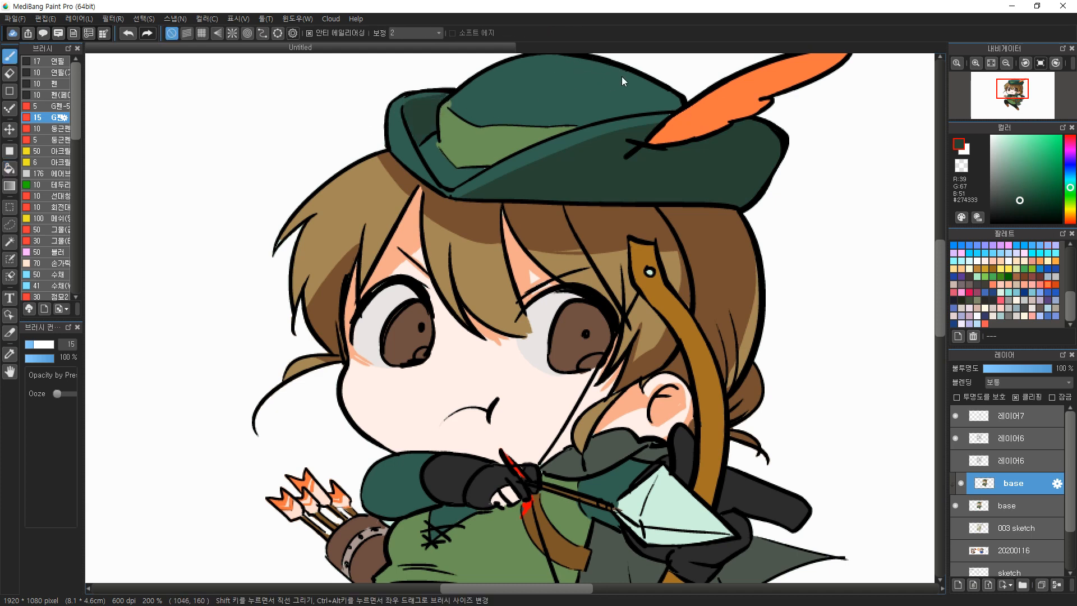
Outline and fill dark green #274333 shadows on the lower crown of the hat and the outer edge of its side brim
left_click_drag(616, 83, 550, 116)
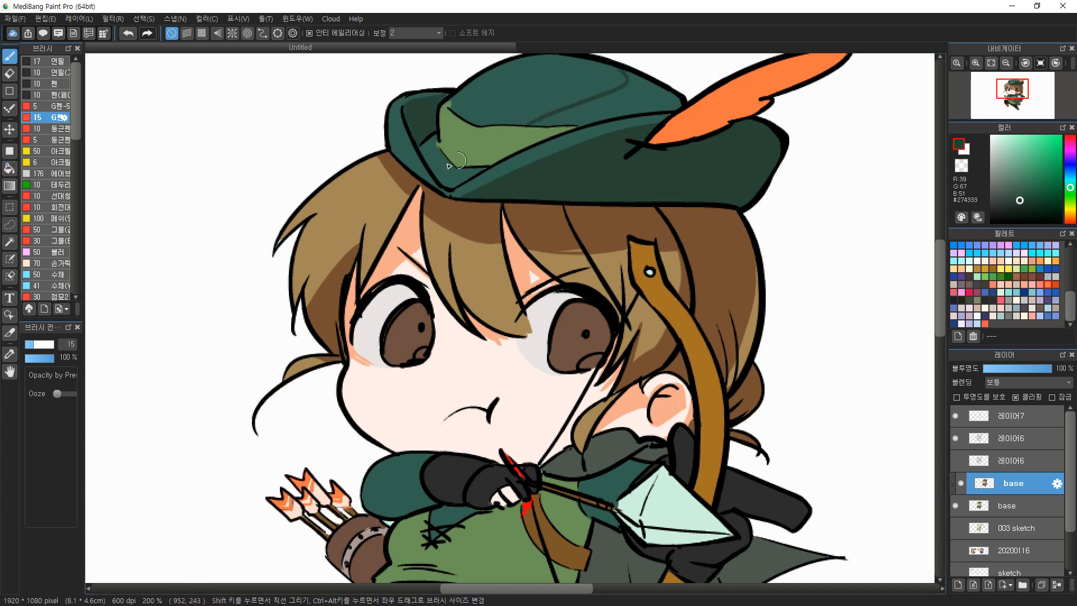
key("g")
left_click(580, 115)
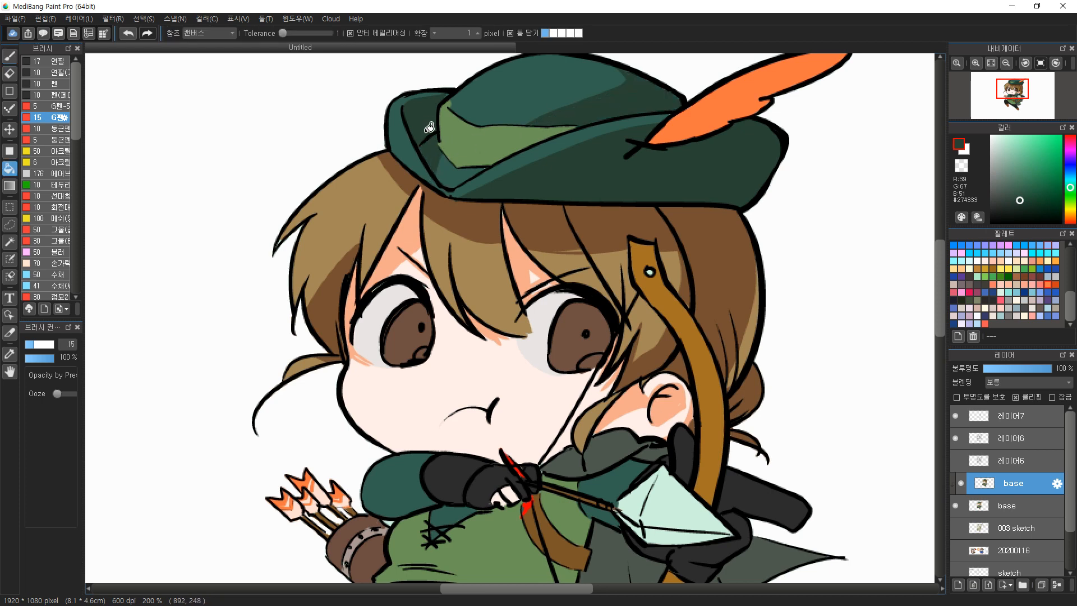
key("b")
left_click_drag(389, 133, 439, 191)
key("g")
left_click(402, 156)
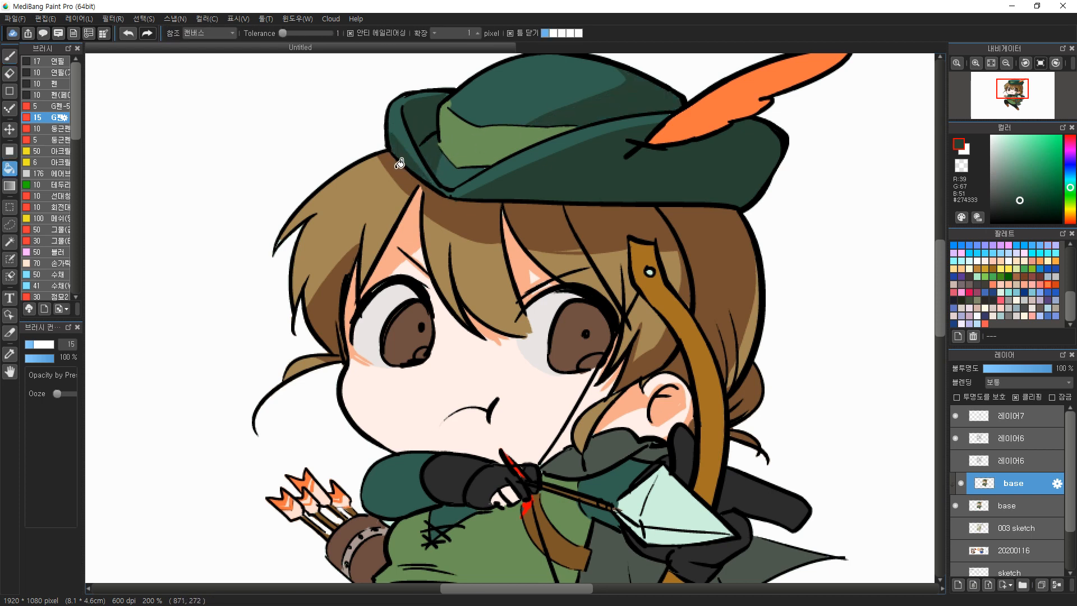
Brush dark brown #764F30 shadow down the side hair's inner edge beside the forehead
right_click(400, 170)
key("b")
left_click_drag(414, 191, 361, 285)
left_click_drag(367, 223, 355, 265)
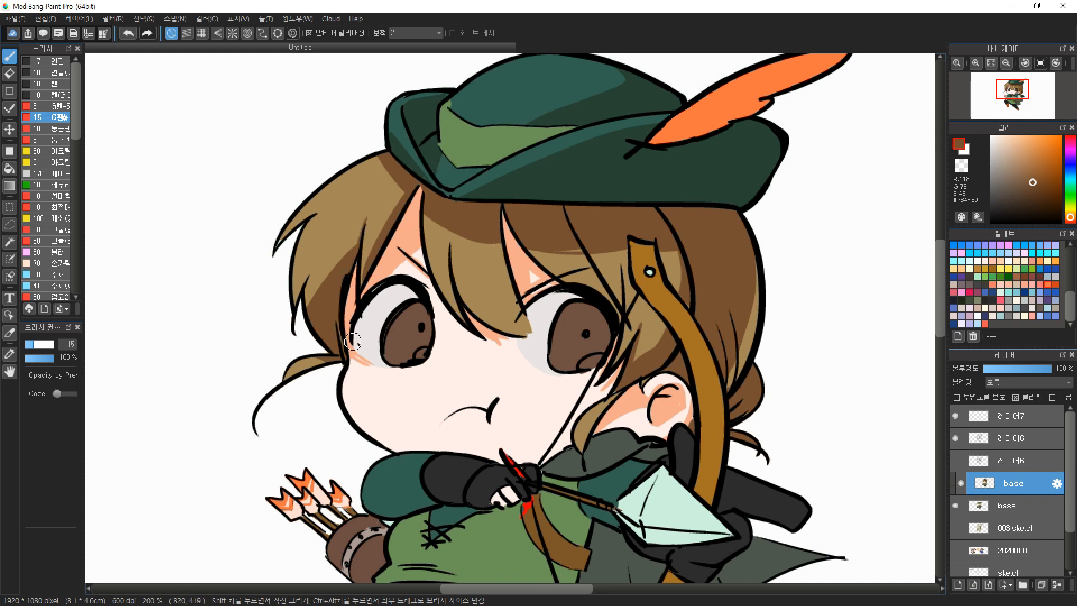
Shade the underside of the bent arm's sleeve and the sleeve behind the arrow with dark green #274333
left_click(476, 150, "alt")
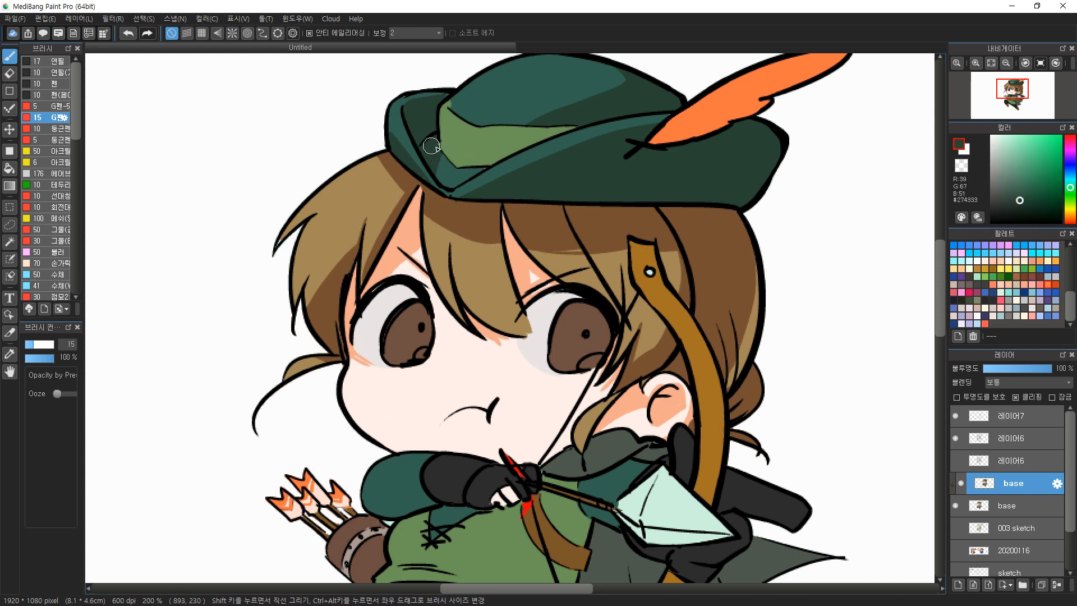
left_click_drag(467, 421, 454, 280)
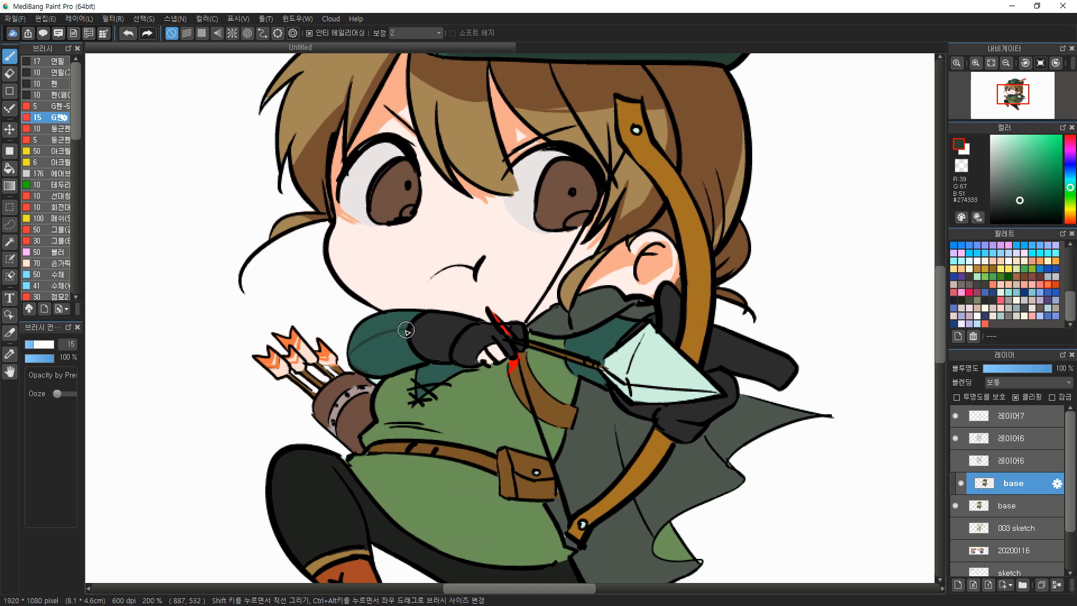
key("g")
key("b")
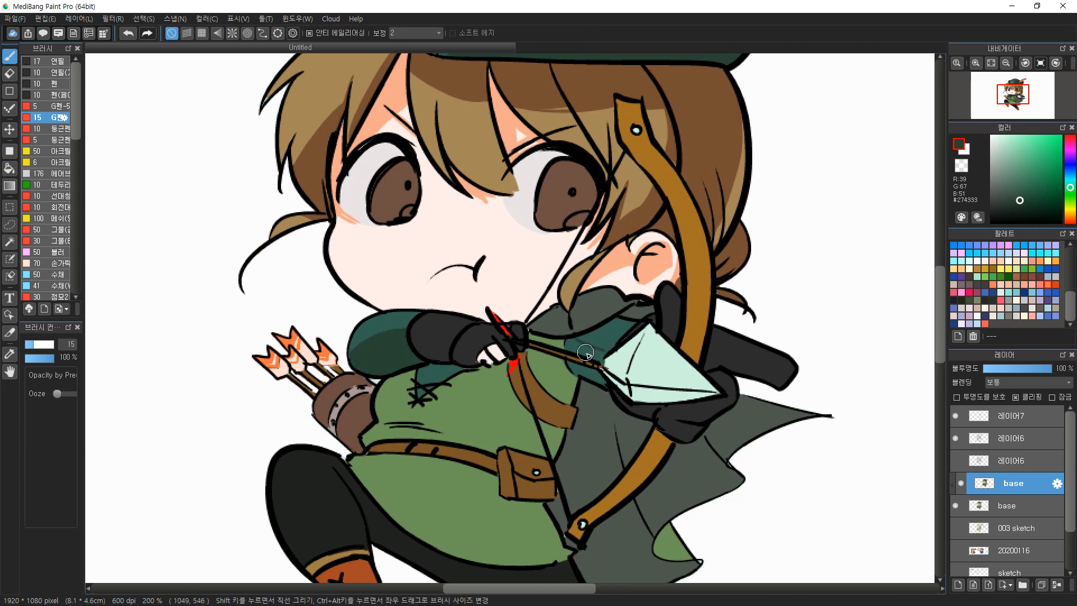
key("g")
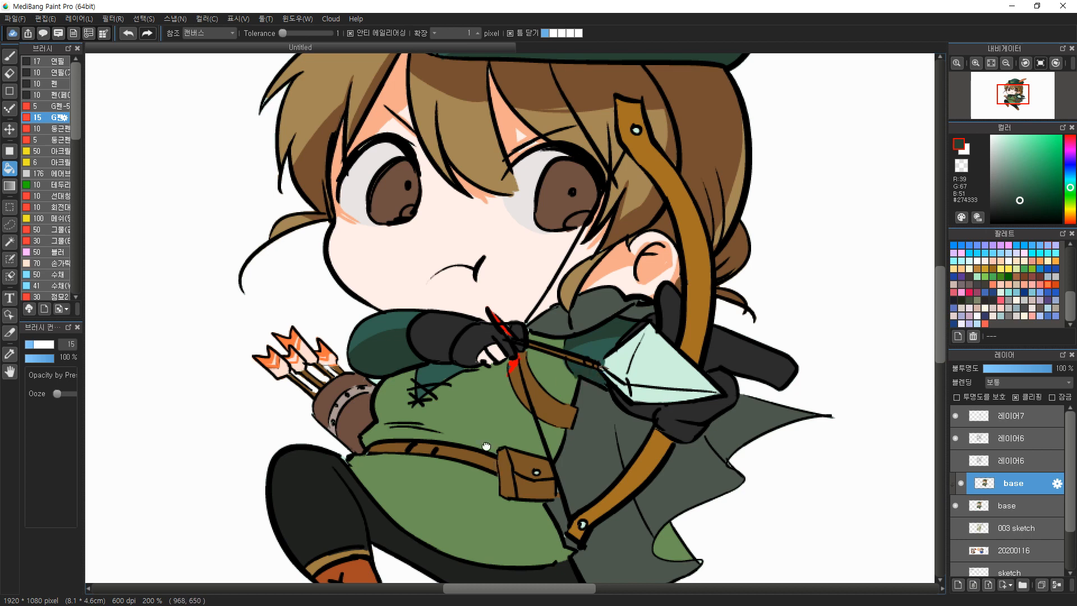
Choose olive green #526E34 and shade the tunic's waist fold and the area beneath the drawing arm
left_click_drag(489, 465, 504, 398)
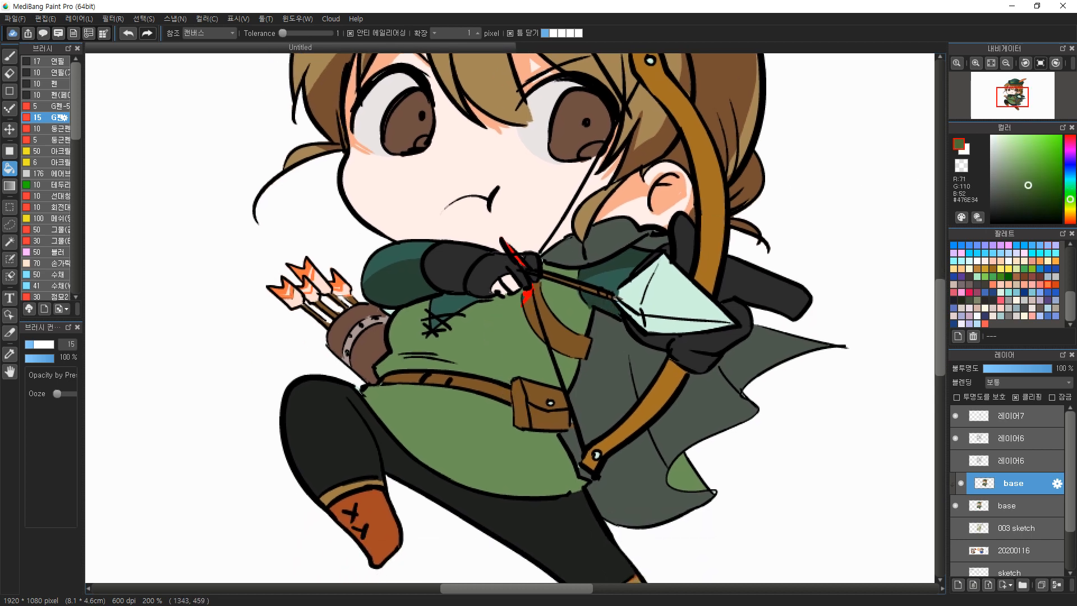
left_click_drag(1072, 202, 1071, 205)
left_click_drag(387, 351, 452, 348)
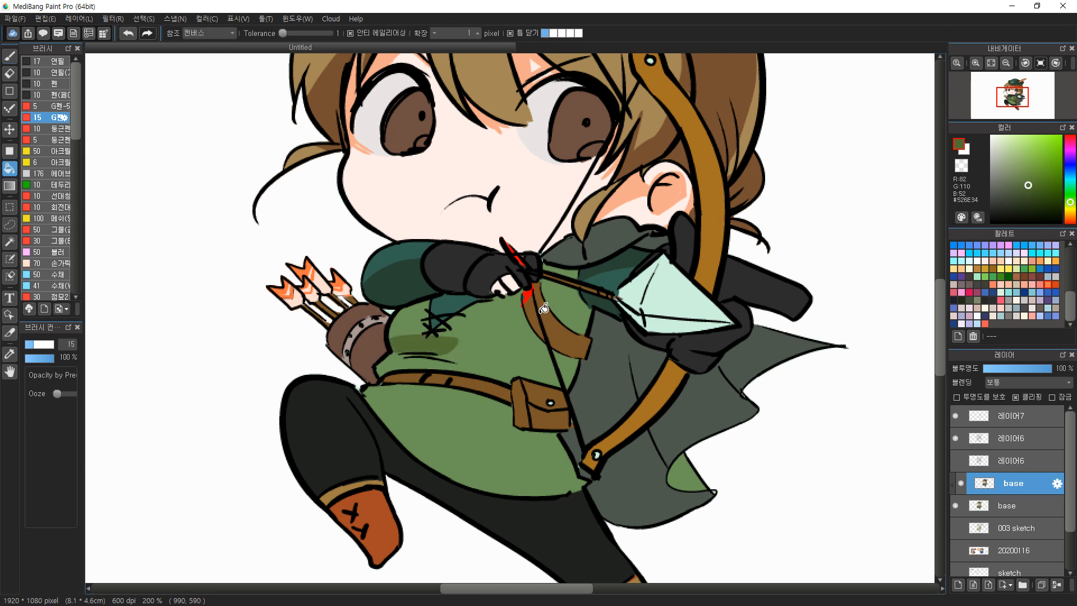
key("b")
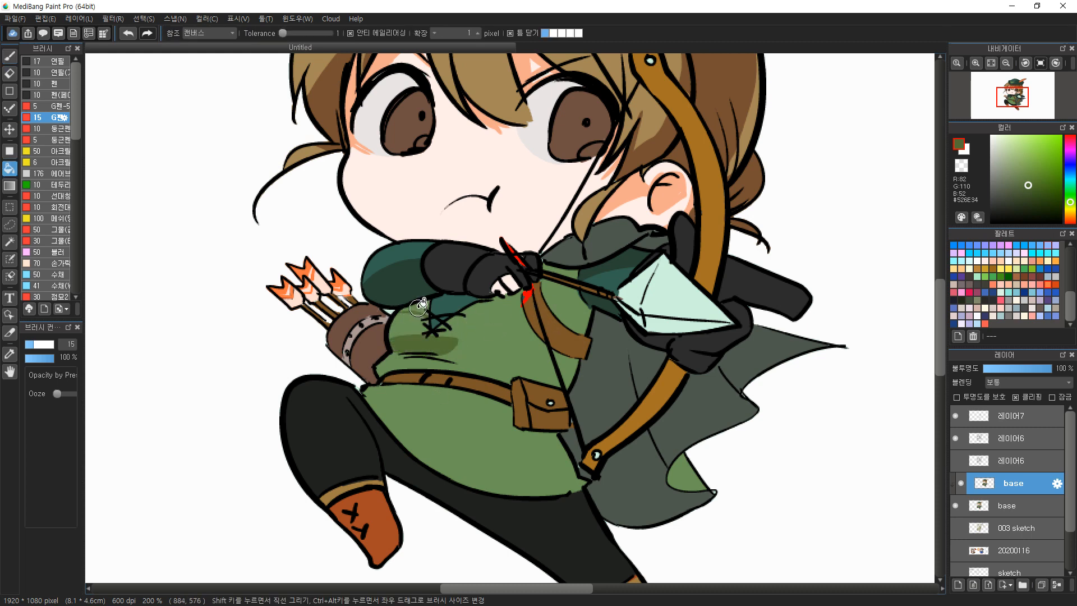
key("g")
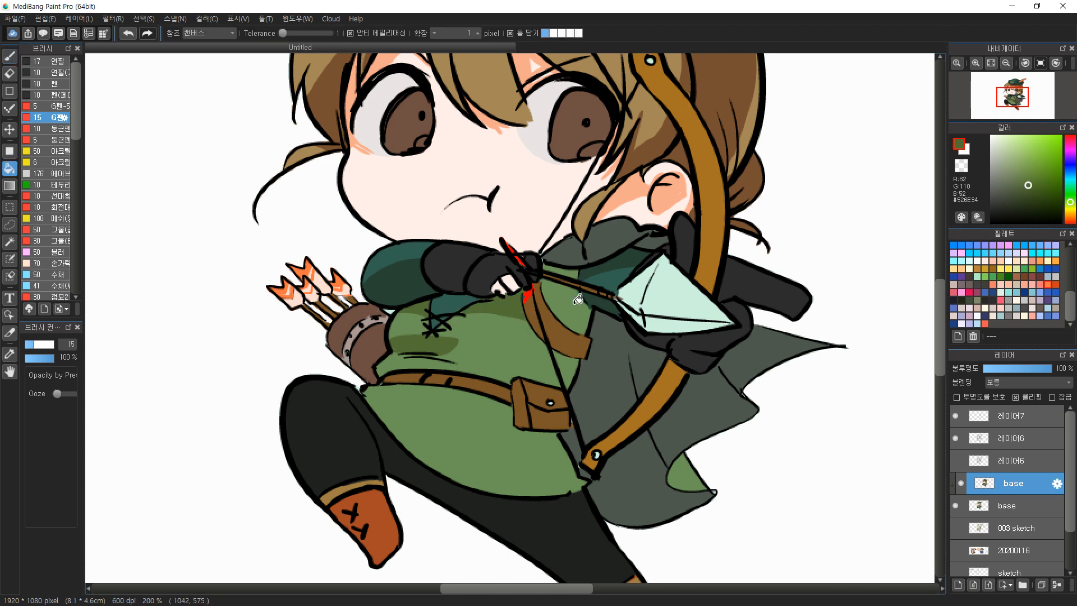
Outline a shadow down the tunic's bow-side half below the strap and fill it with olive green #526E34
key("b")
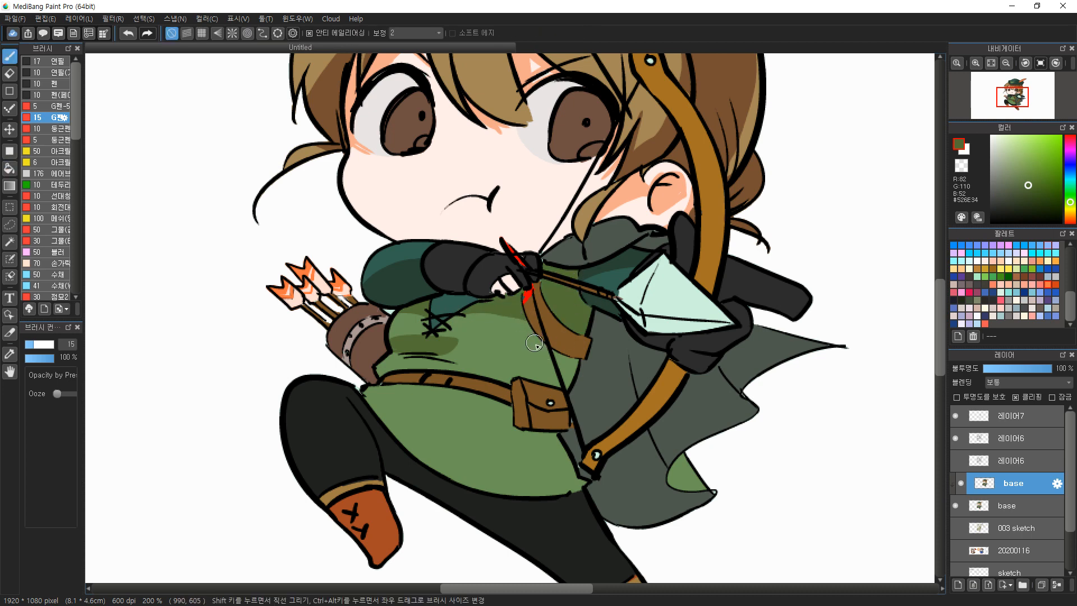
left_click_drag(539, 341, 501, 375)
key("space")
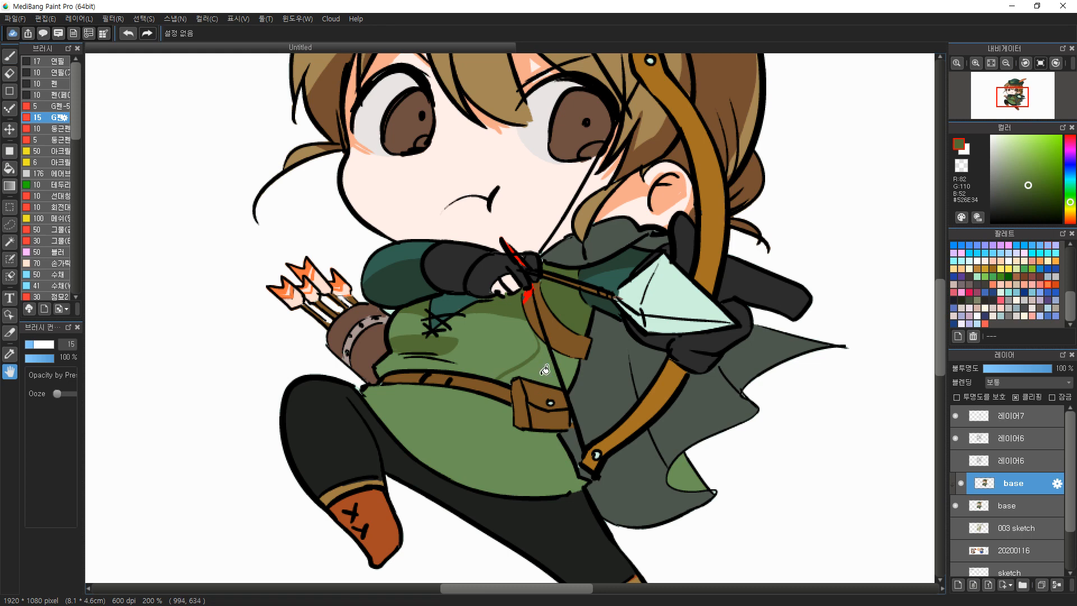
left_click(546, 368)
left_click(574, 365)
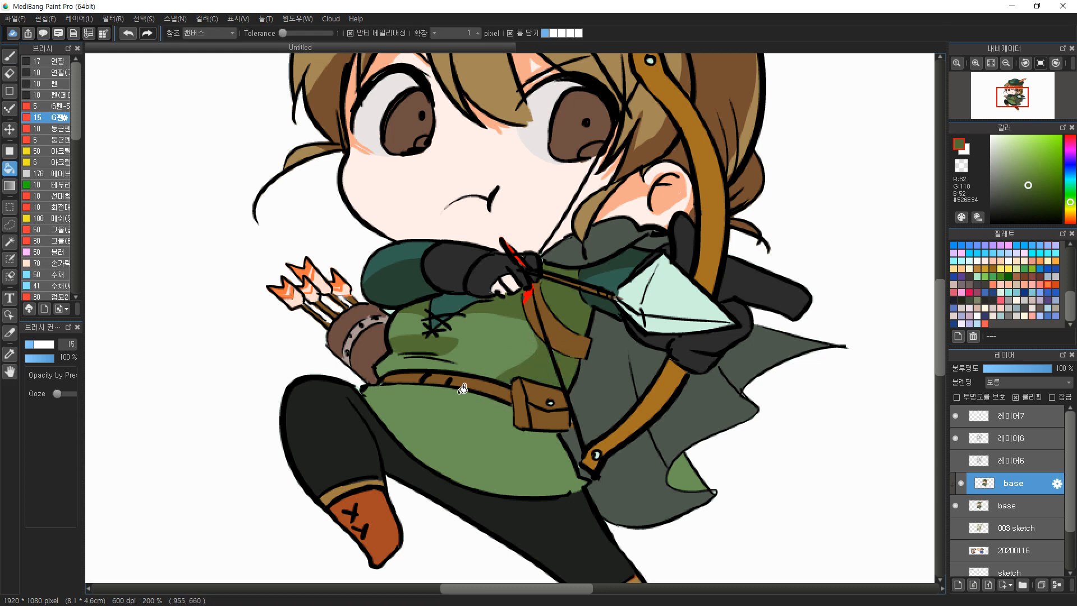
Paint olive green #526E34 fold shadows on the tunic skirt just below the belt
key("b")
mouse_move(366, 390)
left_mouse_down()
mouse_move(447, 425)
mouse_move(419, 405)
mouse_move(455, 415)
mouse_move(438, 422)
mouse_move(484, 417)
mouse_move(406, 400)
mouse_move(430, 417)
left_mouse_up()
key("g")
left_click(385, 400)
key("b")
key("g")
left_click(433, 415)
Outline the shadow on the tunic skirt beneath the pouch and fill it with olive green #526E34
key("b")
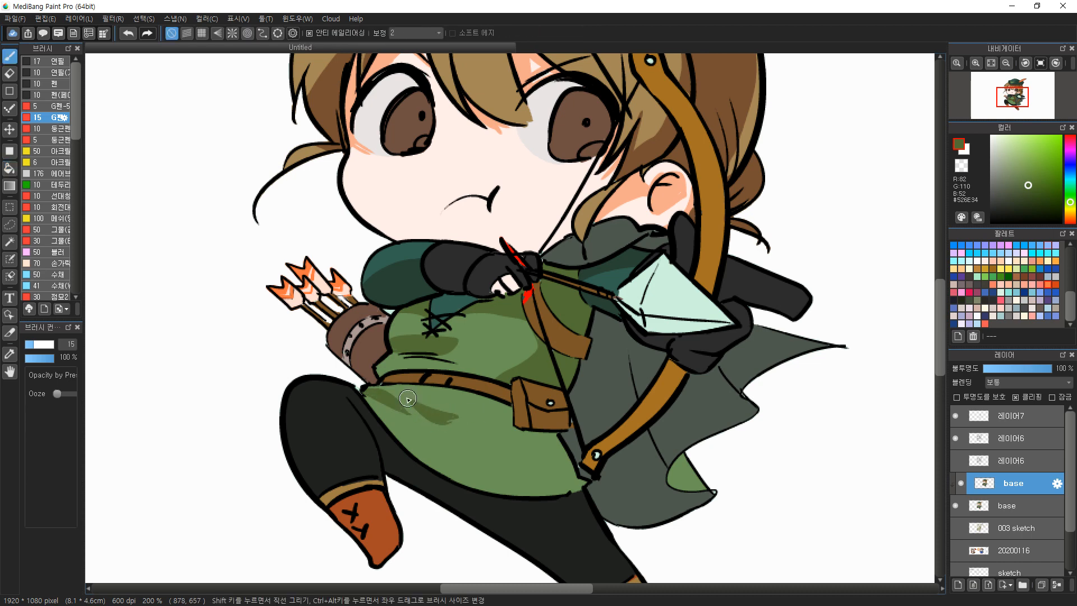
left_click_drag(443, 421, 457, 427)
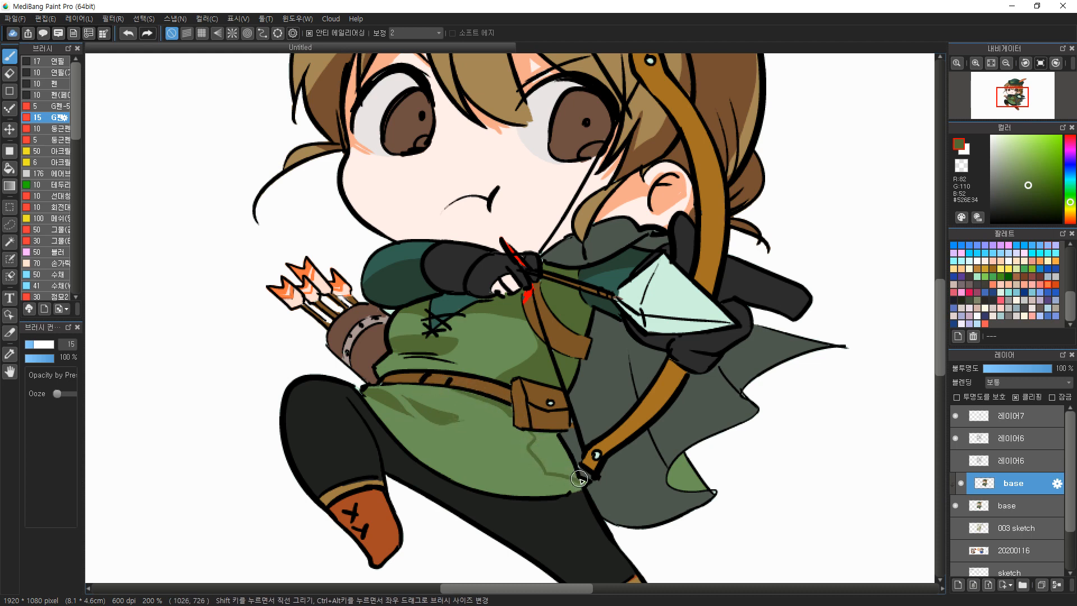
key("g")
Choose dark brown #533D23 and shade the belt pouch's lower front and side
left_click(539, 390, "alt")
left_click(1031, 195)
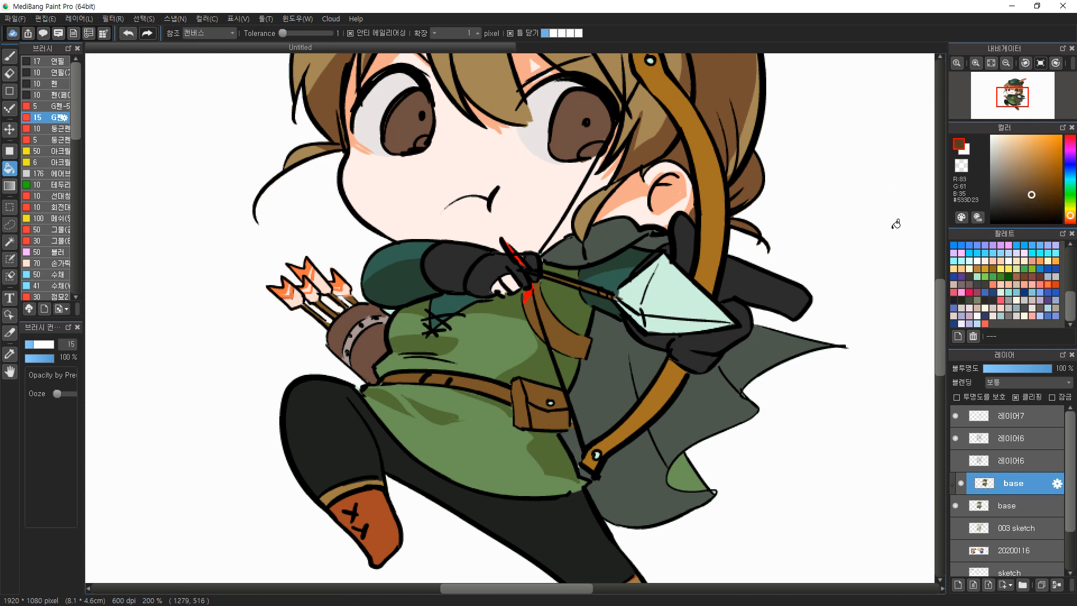
key("b")
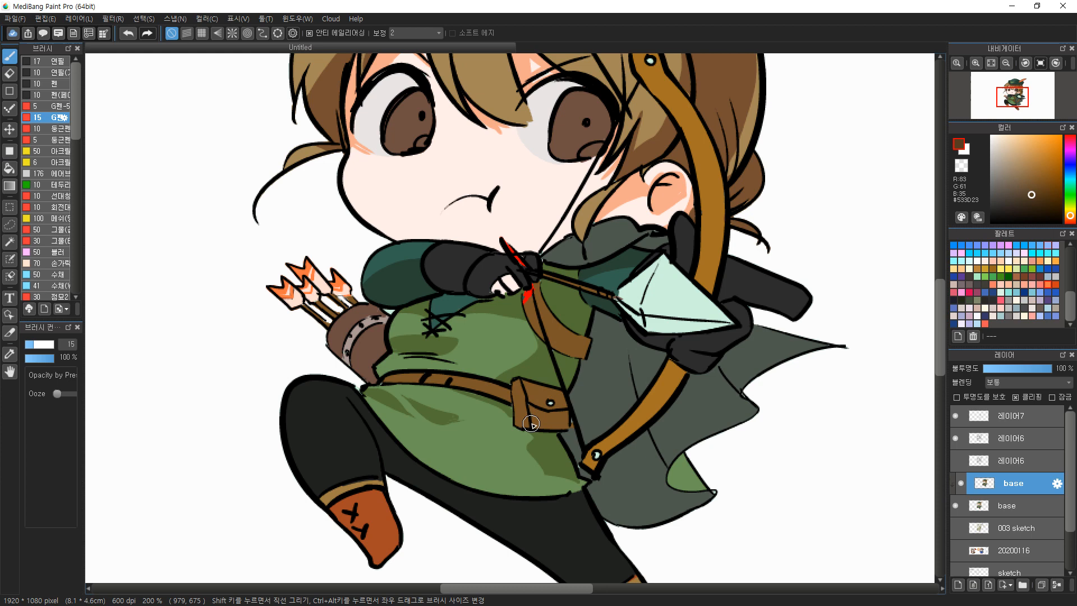
key("g")
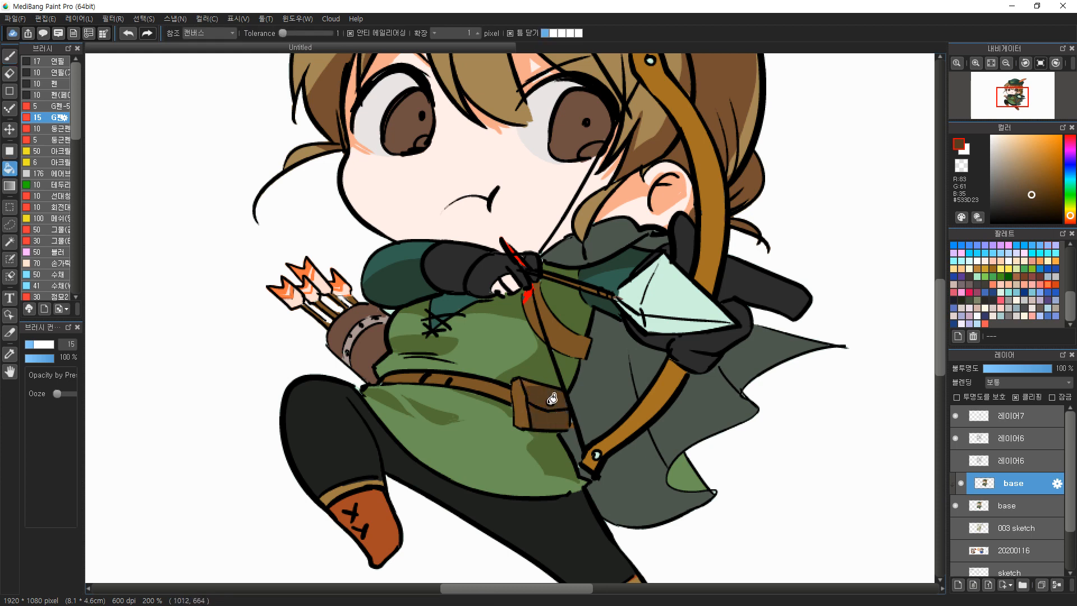
key("b")
left_click_drag(526, 389, 521, 425)
key("g")
Shade the lower and upper parts of the chest strap with dark brown #533D23
key("b")
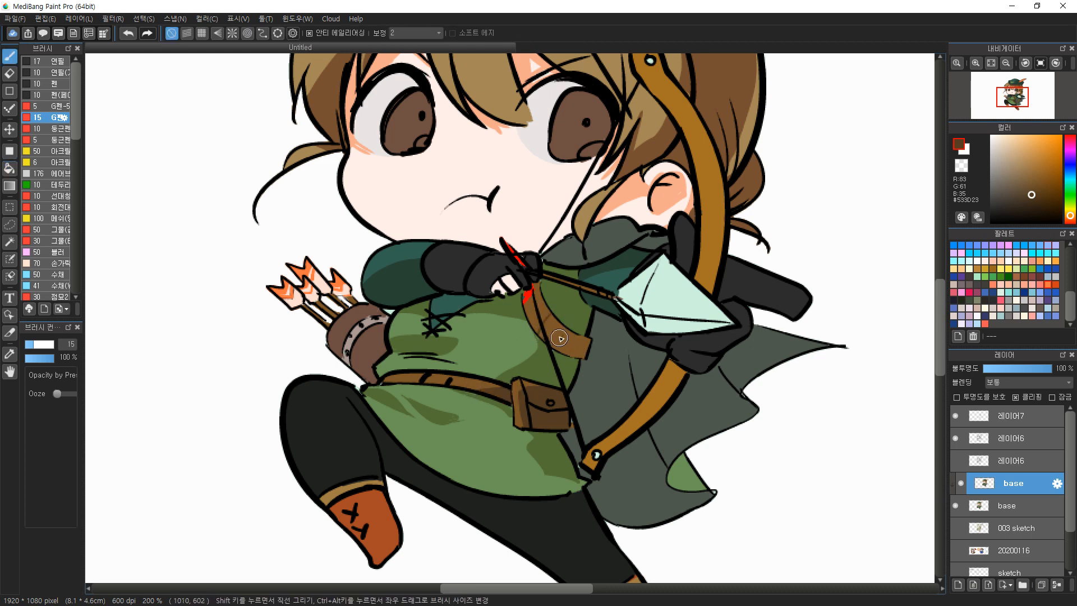
key("g")
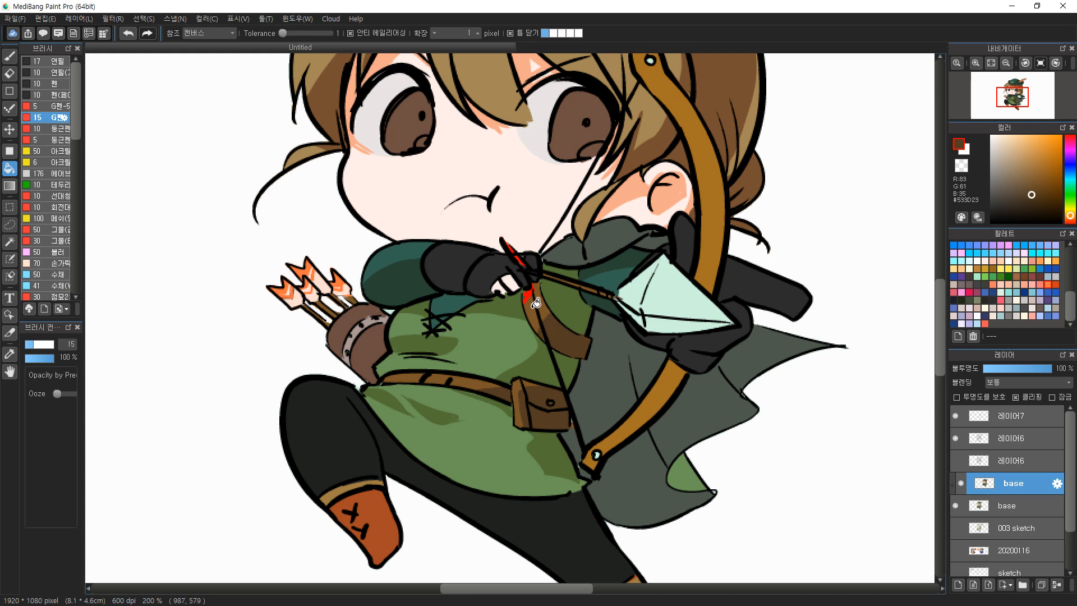
key("b")
left_click_drag(531, 302, 525, 310)
key("g")
left_click(533, 301)
Choose dark grey #4E4949 and fill a highlight along the upper edge of the front arm's black glove
key("b")
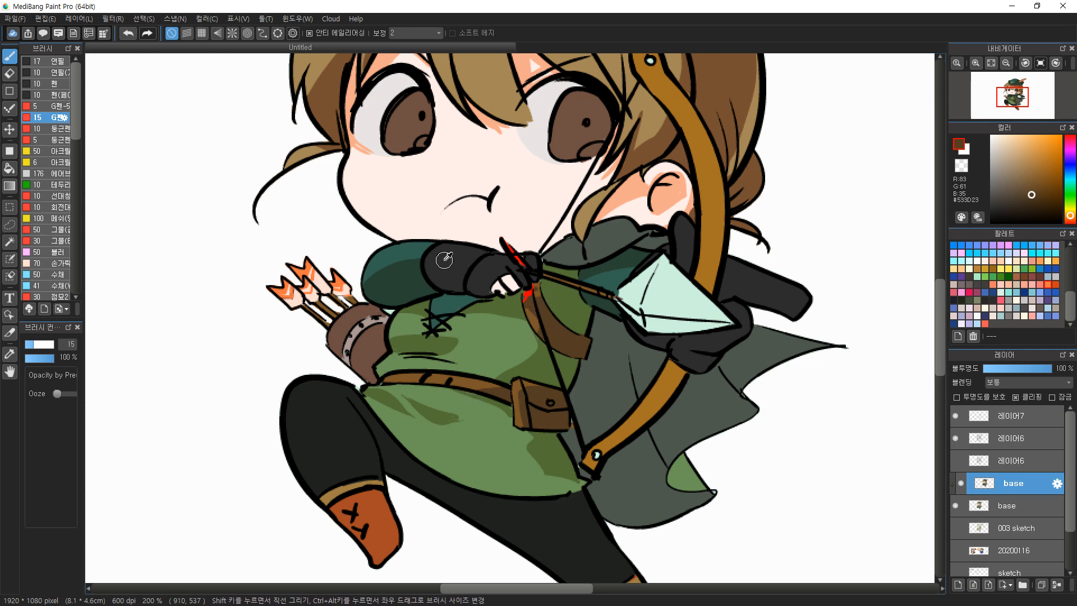
left_click(992, 208)
left_click(995, 196)
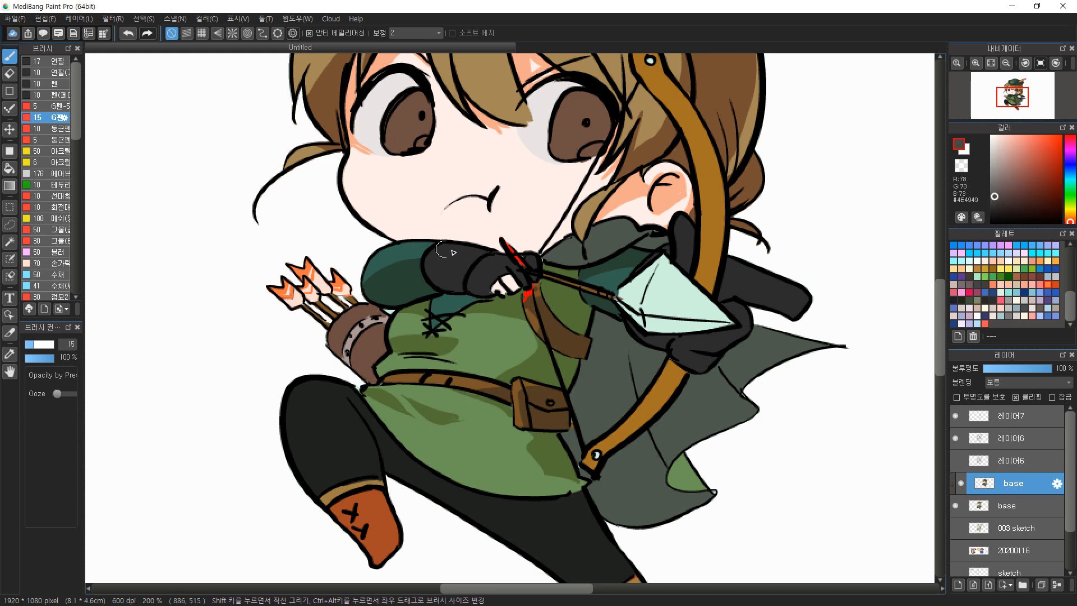
key("g")
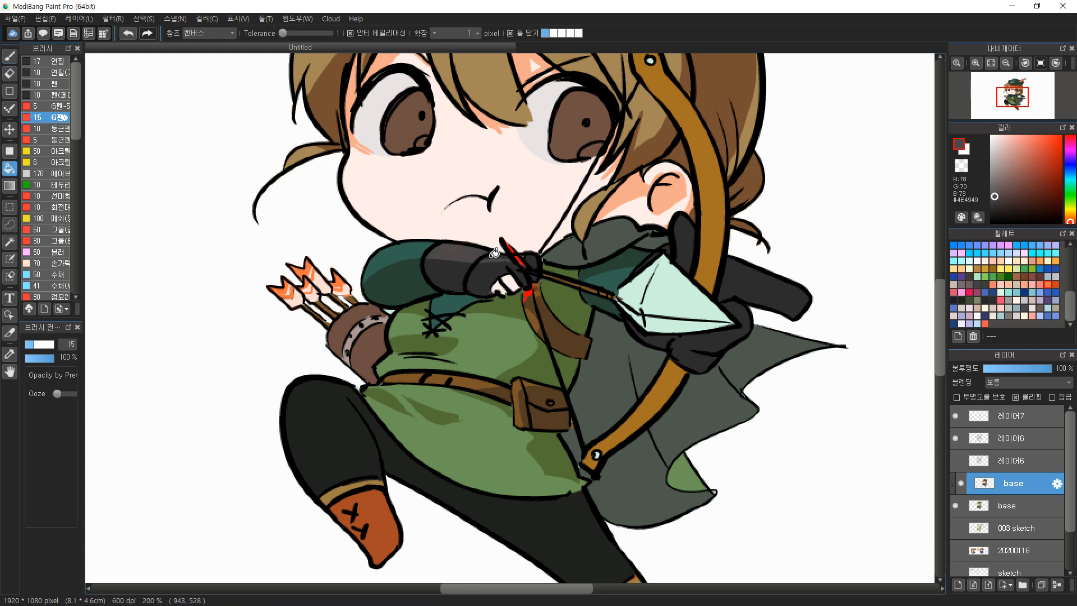
Highlight the bow-side glove's finger, forearm and gripping hand with dark grey #4E4949
key("b")
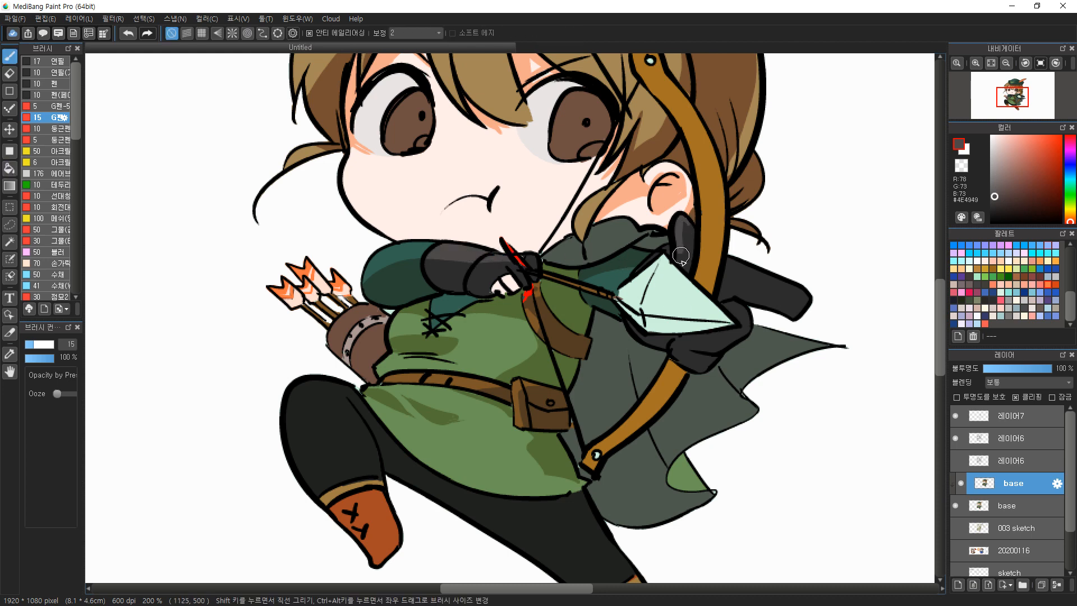
key("g")
left_click(765, 270)
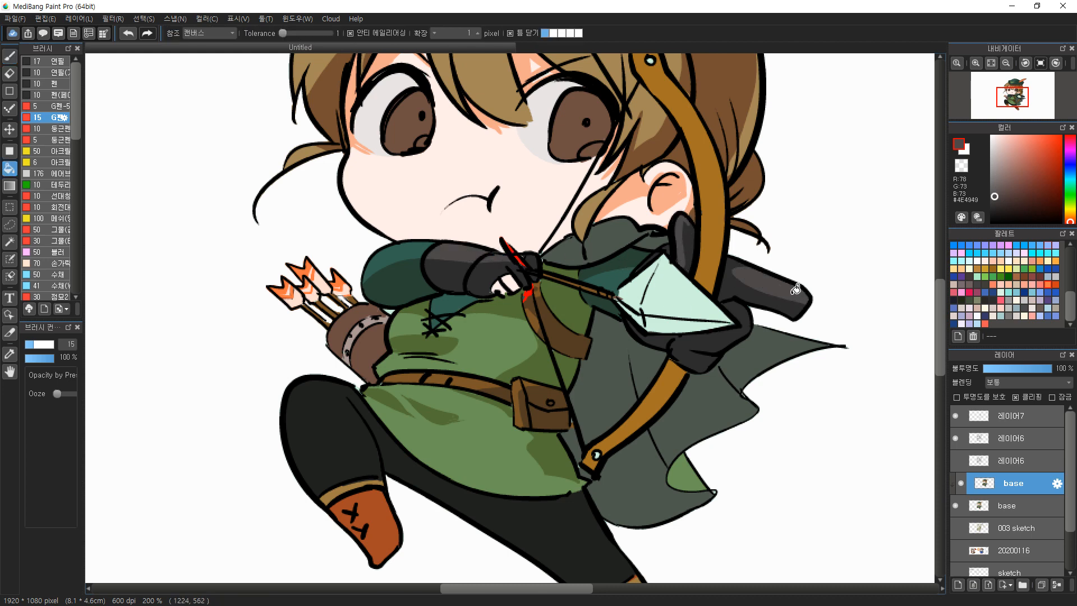
key("b")
left_click_drag(684, 336, 690, 360)
key("g")
left_click(680, 354)
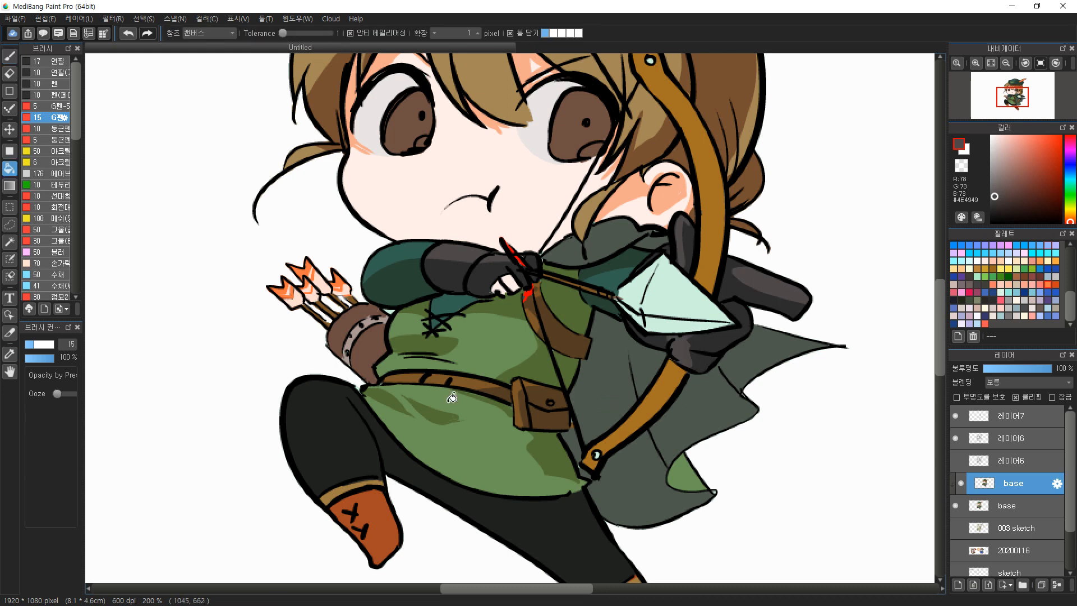
Outline a highlight along the raised leg's outer edge and fill it with dark grey #4E4949
key("b")
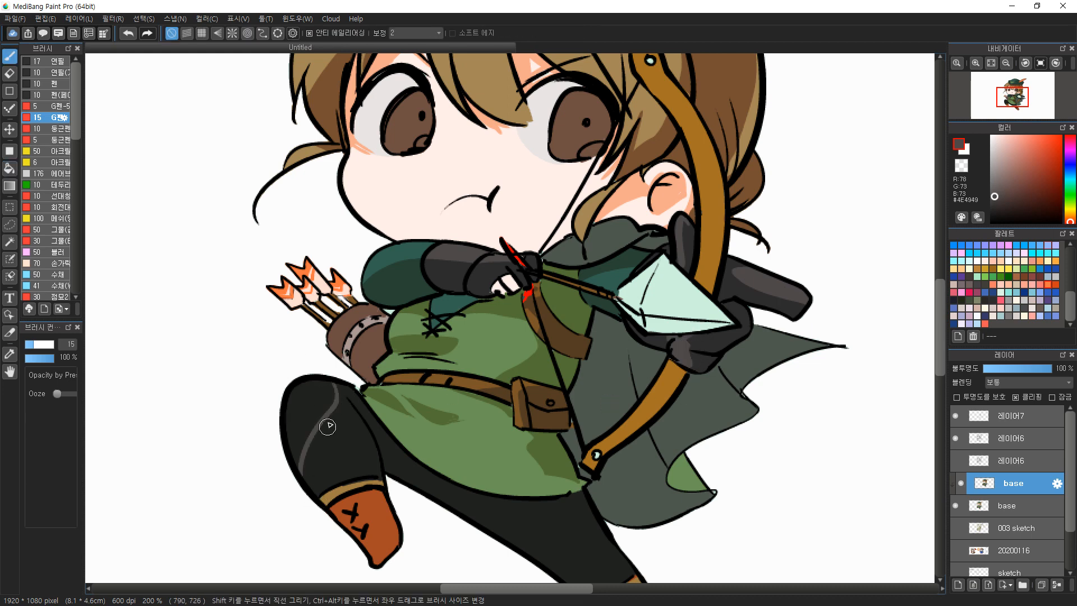
mouse_move(359, 395)
left_mouse_down()
mouse_move(334, 390)
mouse_move(331, 494)
left_mouse_up()
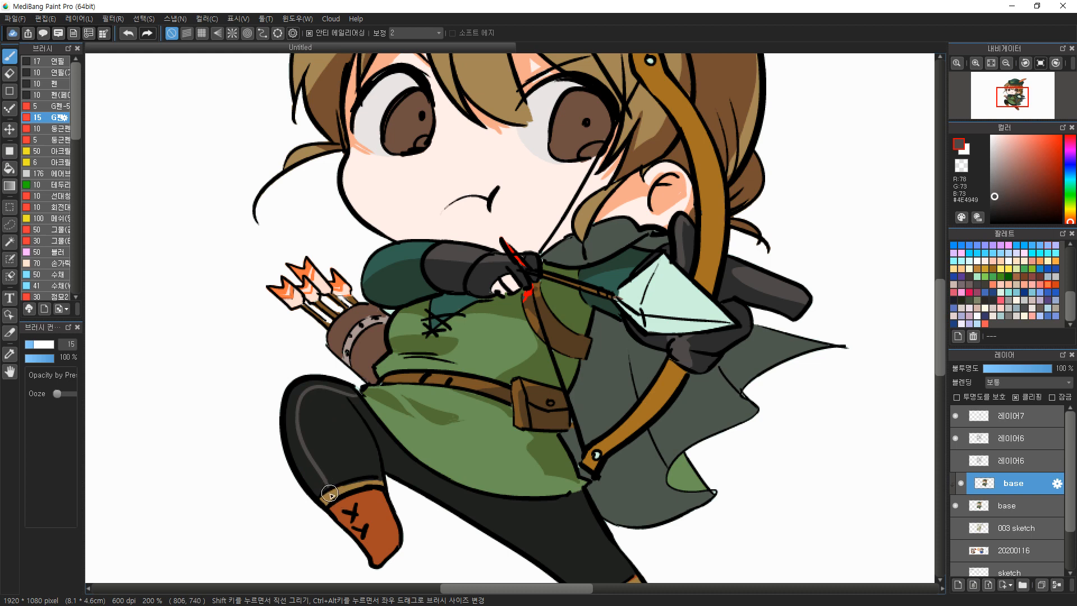
key("g")
left_click(312, 449)
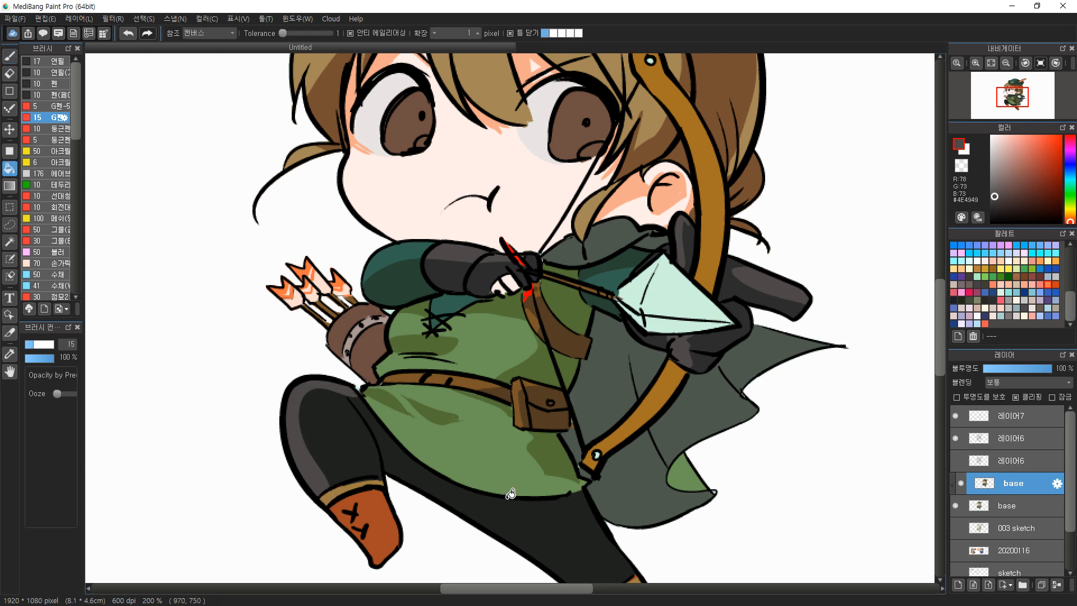
left_click(376, 504, "alt")
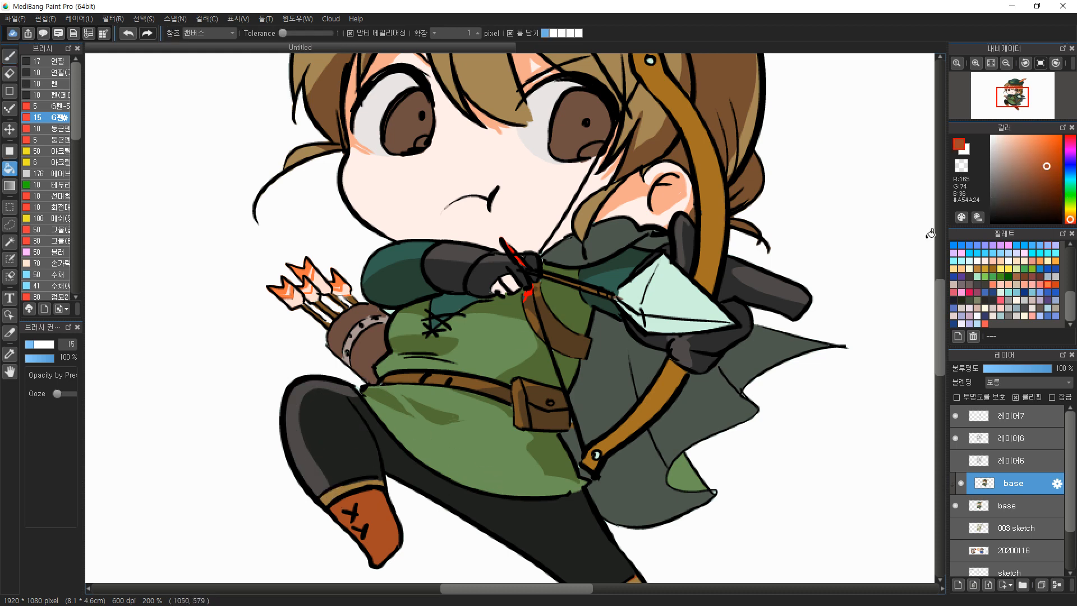
mouse_move(1042, 180)
left_mouse_down()
mouse_move(1030, 172)
mouse_move(1035, 187)
left_mouse_up()
left_click_drag(1071, 223, 1071, 217)
scroll(354, 429, "down", 2)
key("b")
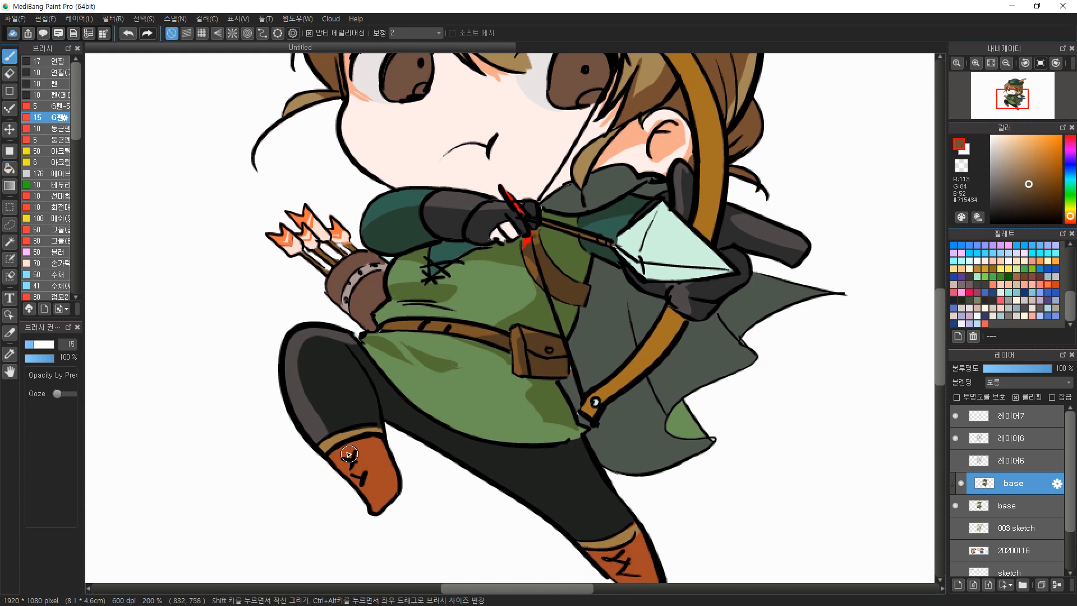
key("ctrl+z")
Choose reddish brown #6E3119 and shade the inner side of the raised leg's boot
left_click(375, 459, "alt")
left_click(1047, 186)
mouse_move(332, 443)
left_mouse_down()
mouse_move(367, 482)
mouse_move(377, 523)
left_mouse_up()
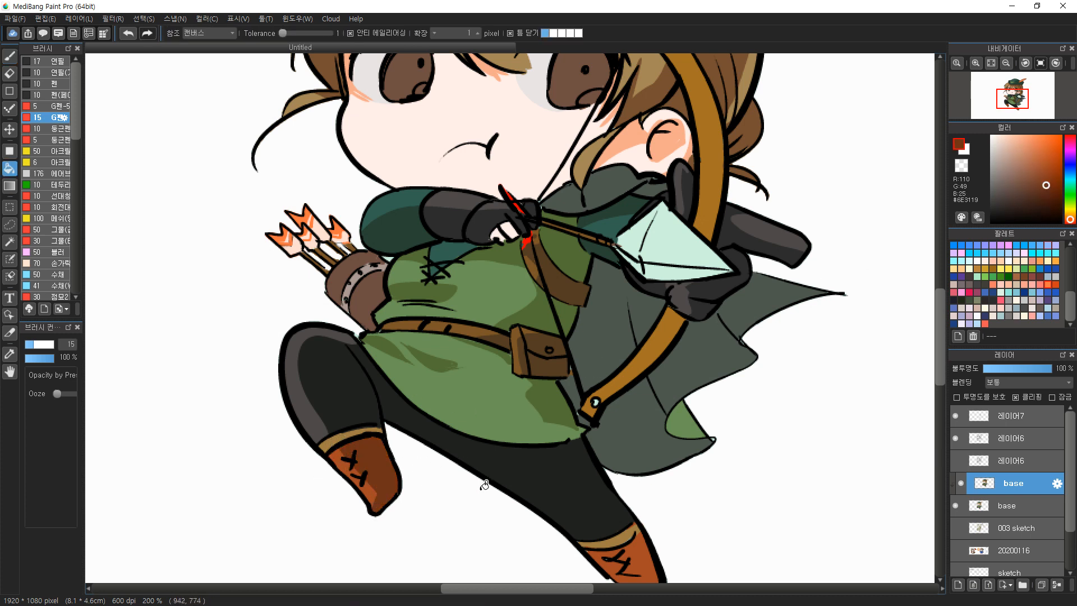
Shade the extended leg's boot with reddish brown #6E3119
left_click_drag(445, 491, 399, 396)
left_click_drag(554, 461, 606, 509)
key("g")
left_click(605, 469)
key("b")
left_click_drag(562, 456, 597, 487)
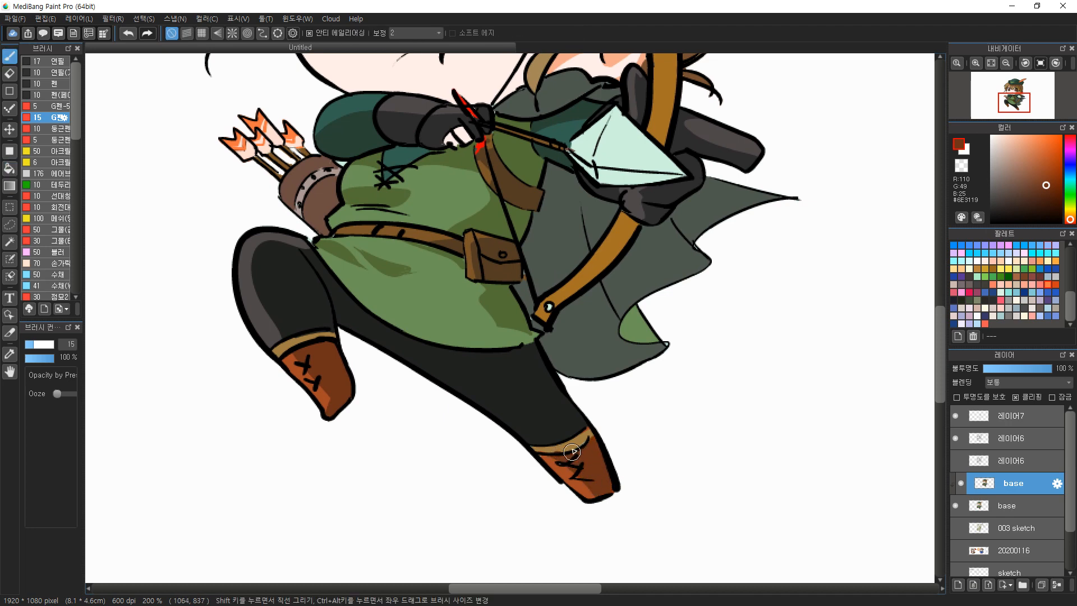
Choose brown #694921 and shade the tan cuffs of both boots
left_click(281, 348, "alt")
left_click(1035, 179)
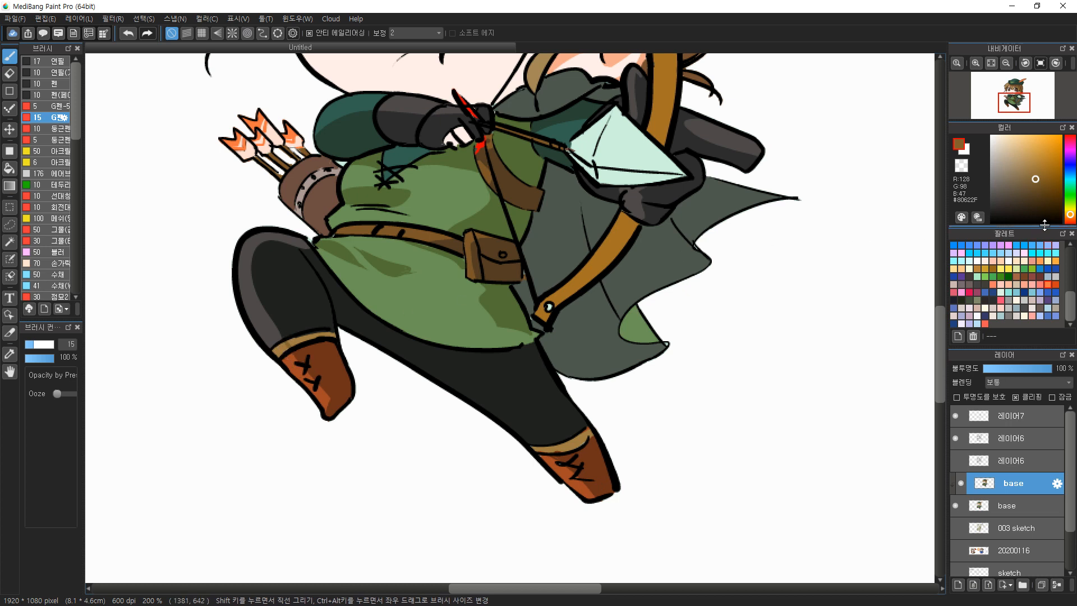
left_click(1040, 188)
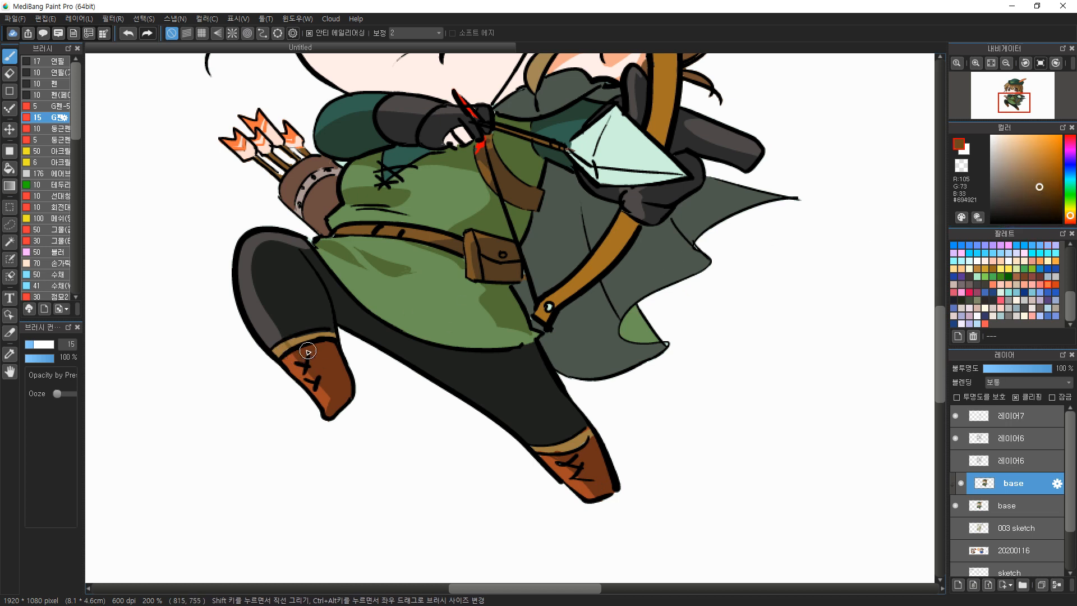
key("g")
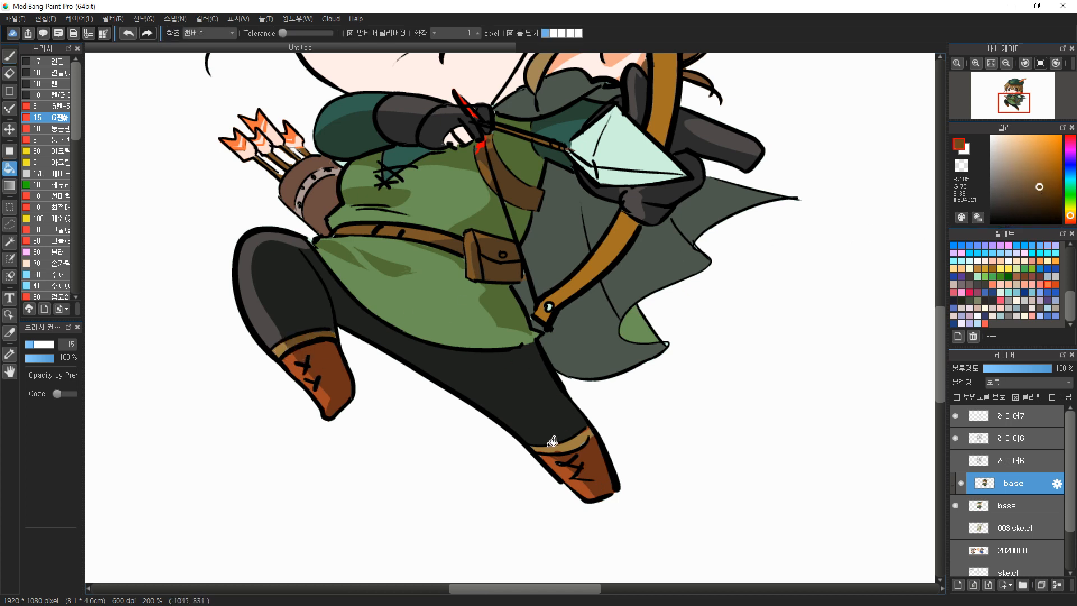
Sample the dark grey #4E4949 and paint a highlight along the lower edge of the extended leg
left_click_drag(482, 365, 521, 449)
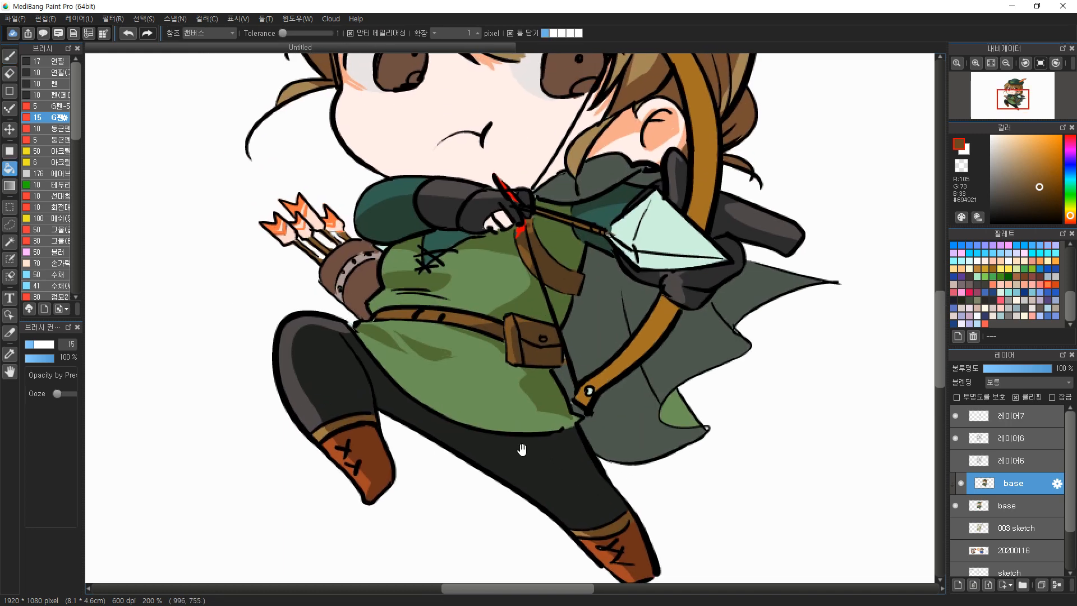
left_click(307, 408, "alt")
mouse_move(414, 469)
left_mouse_down()
mouse_move(330, 401)
mouse_move(496, 460)
left_mouse_up()
key("b")
left_click_drag(425, 423, 487, 461)
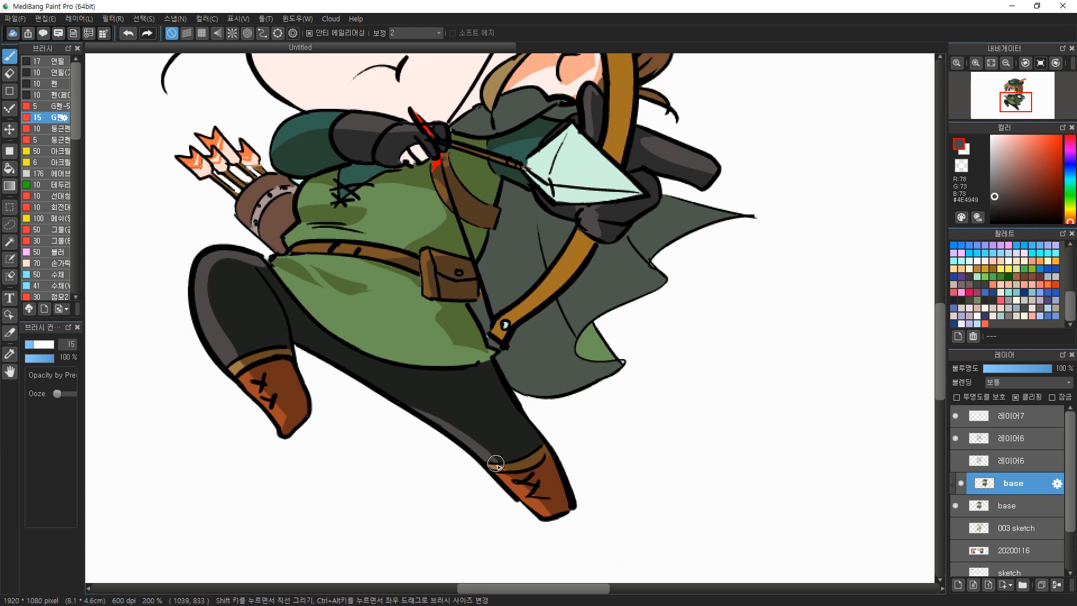
Sample the hair's tan #A58857 and paint the lower part of both irises
mouse_move(440, 259)
left_mouse_down()
mouse_move(523, 347)
mouse_move(555, 452)
left_mouse_up()
left_click_drag(544, 354, 572, 433)
left_click(539, 219, "alt")
mouse_move(460, 286)
left_mouse_down()
mouse_move(446, 288)
mouse_move(473, 279)
mouse_move(451, 282)
left_mouse_up()
mouse_move(628, 289)
left_mouse_down()
mouse_move(637, 284)
mouse_move(615, 292)
mouse_move(643, 287)
left_mouse_up()
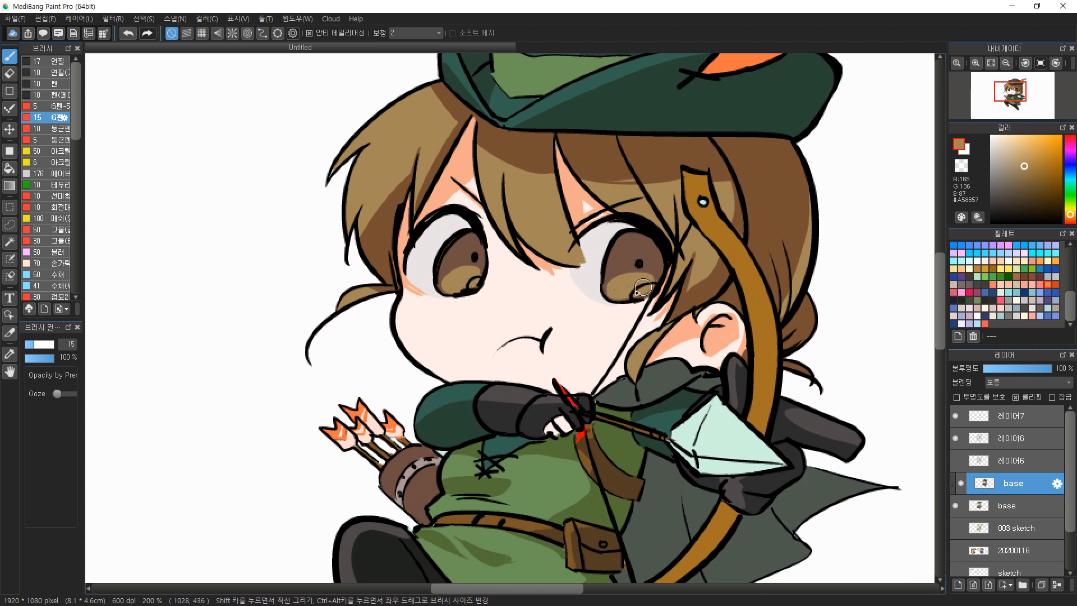
Shade the upper part of both irises with dark brown #54372B
left_click(630, 247, "alt")
left_click_drag(438, 274, 486, 256)
key("g")
left_click(463, 245)
key("b")
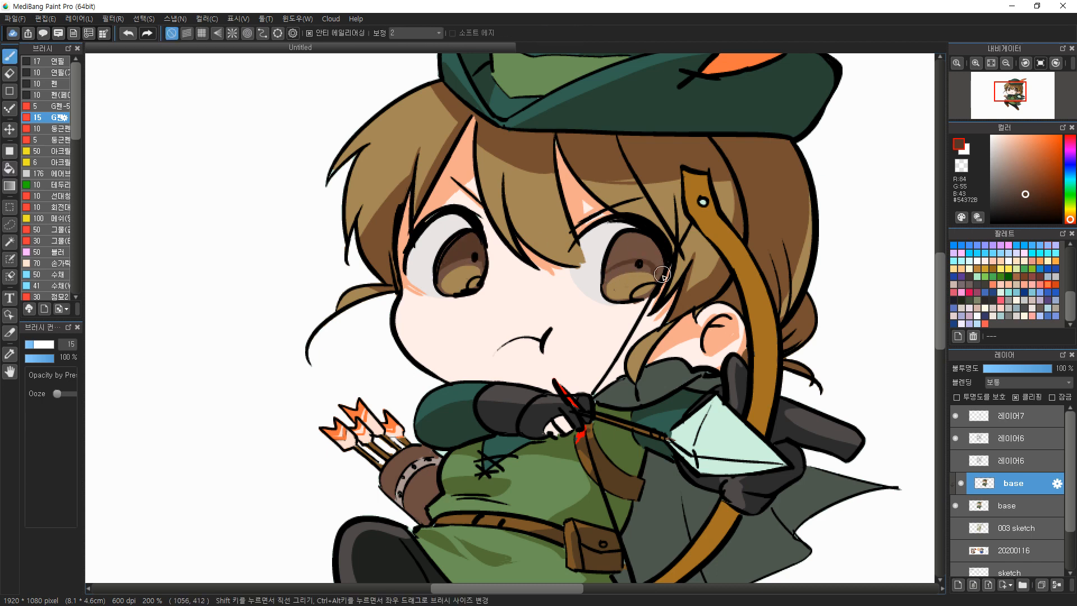
key("g")
left_click(629, 250)
Choose off-white #FFF4F0 and fill the highlight spots at the bottom of both irises
left_click(996, 136)
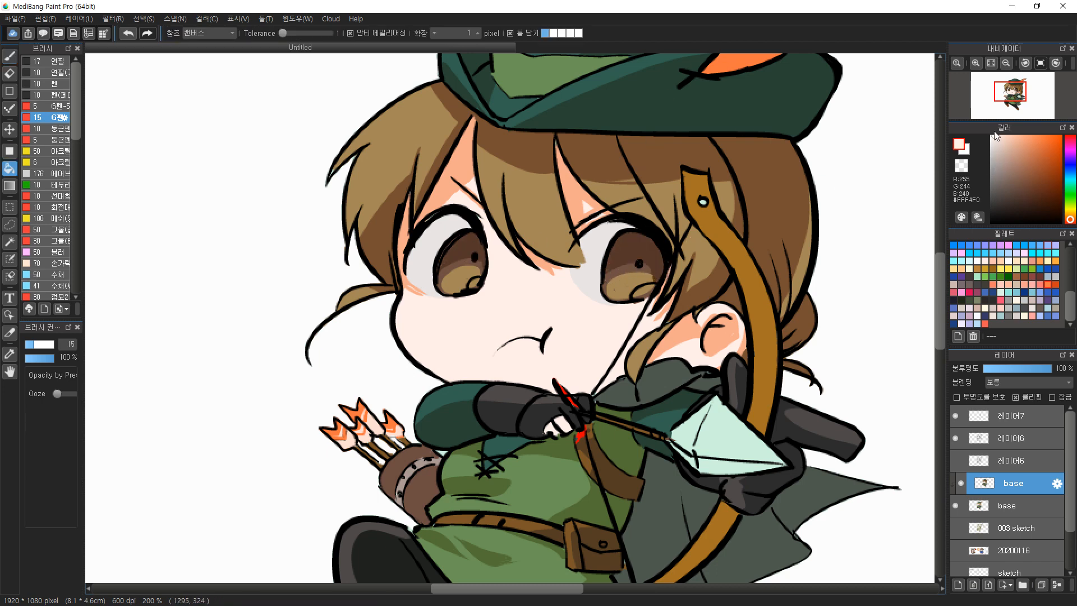
key("b")
left_click_drag(470, 279, 474, 287)
left_click_drag(636, 293, 653, 289)
Choose golden orange #C49542 and paint a small light spot in the upper part of each iris
left_click(625, 268, "alt")
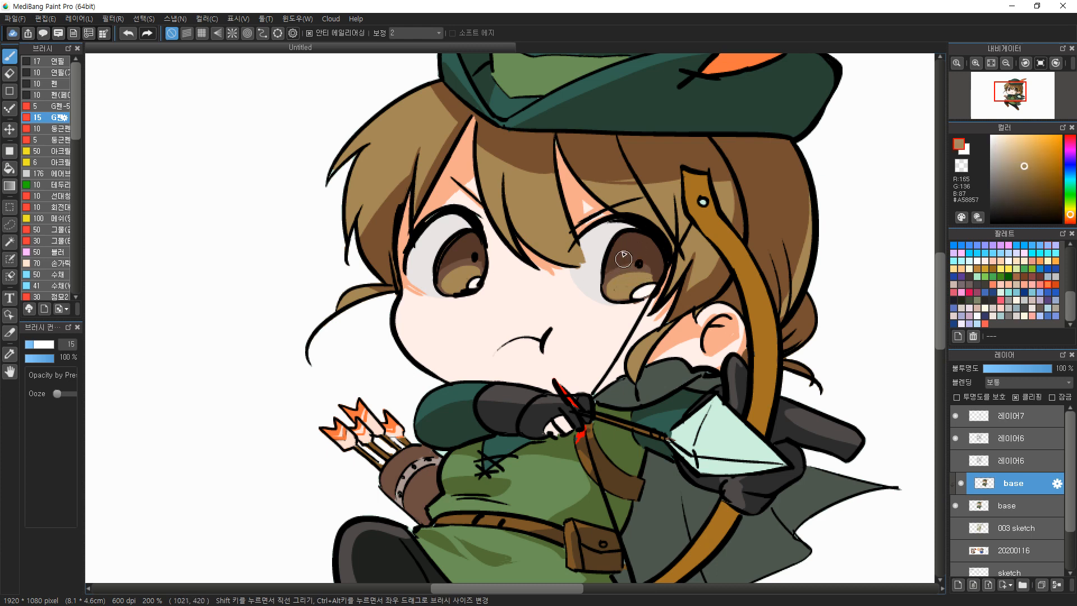
left_click(1037, 155)
left_click_drag(633, 235, 623, 246)
left_click_drag(471, 238, 463, 245)
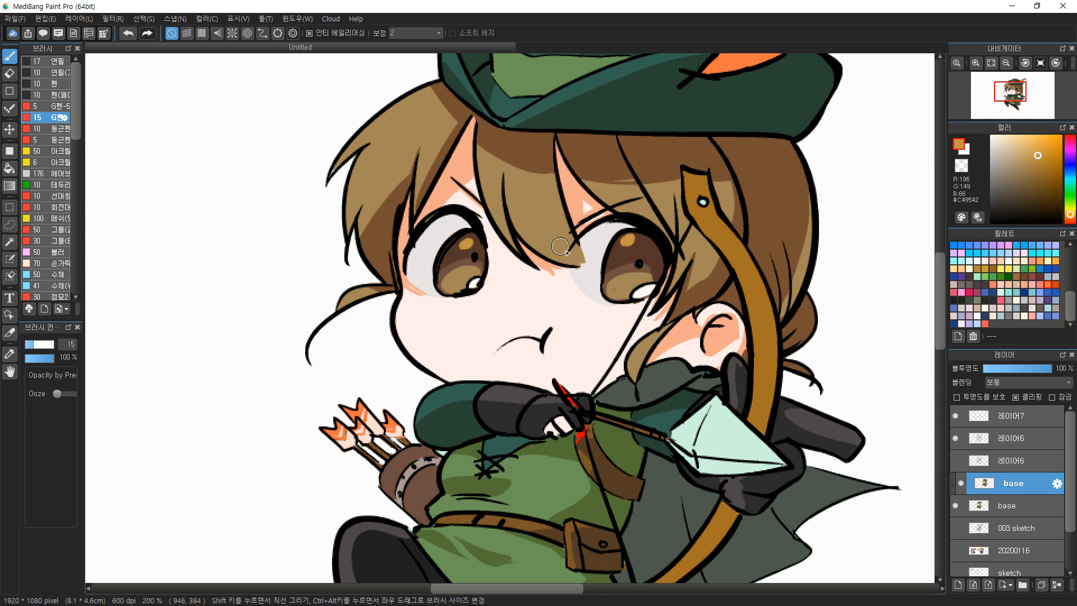
Choose greyish pink #B8A6A4 and shade the upper whites of both eyes
left_click(597, 232, "alt")
left_click(998, 159)
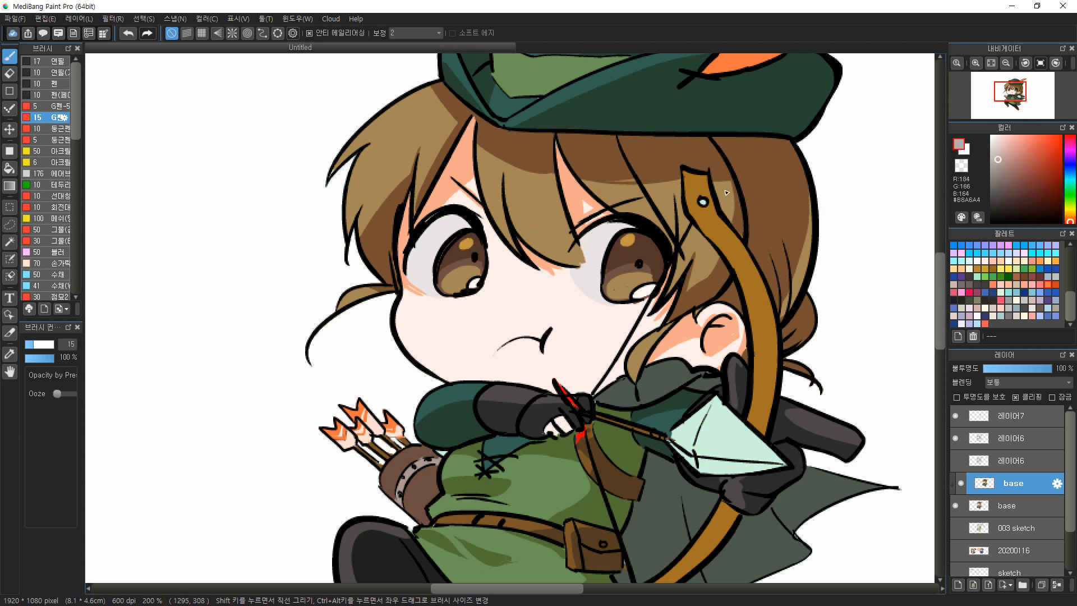
mouse_move(414, 267)
left_mouse_down()
mouse_move(421, 244)
mouse_move(449, 227)
left_mouse_up()
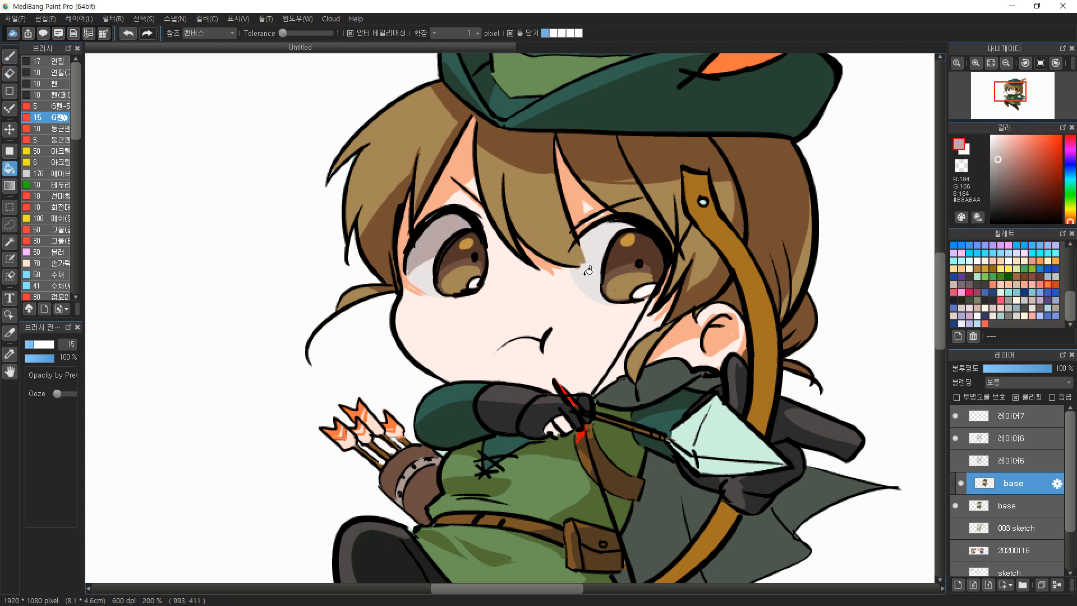
key("g")
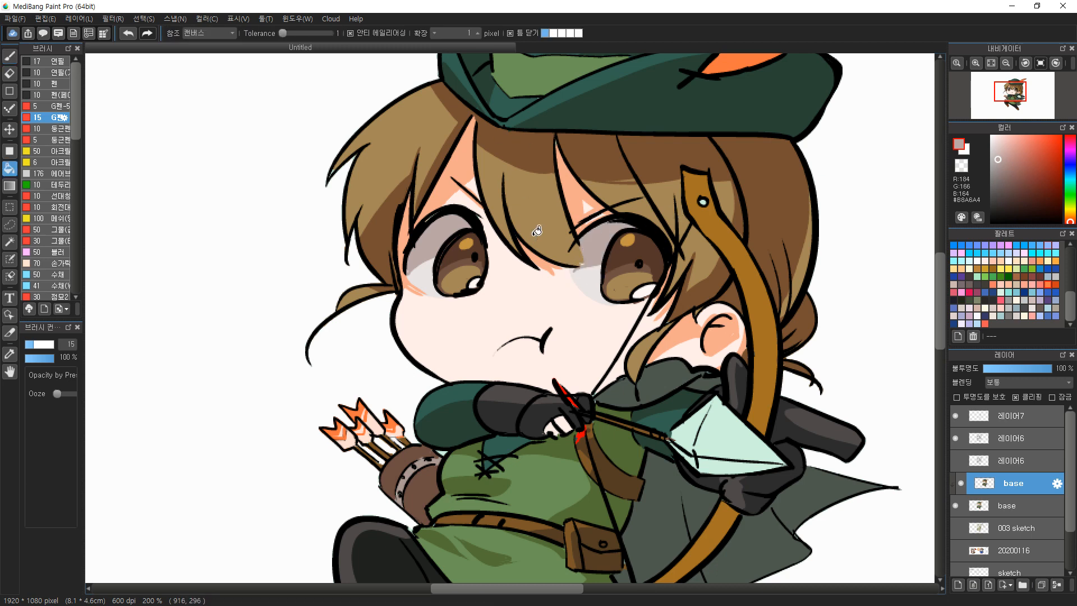
Sample the skin shadow colour #F6AB8B and shade the underside of the chin and jaw
left_click(686, 313, "alt")
key("b")
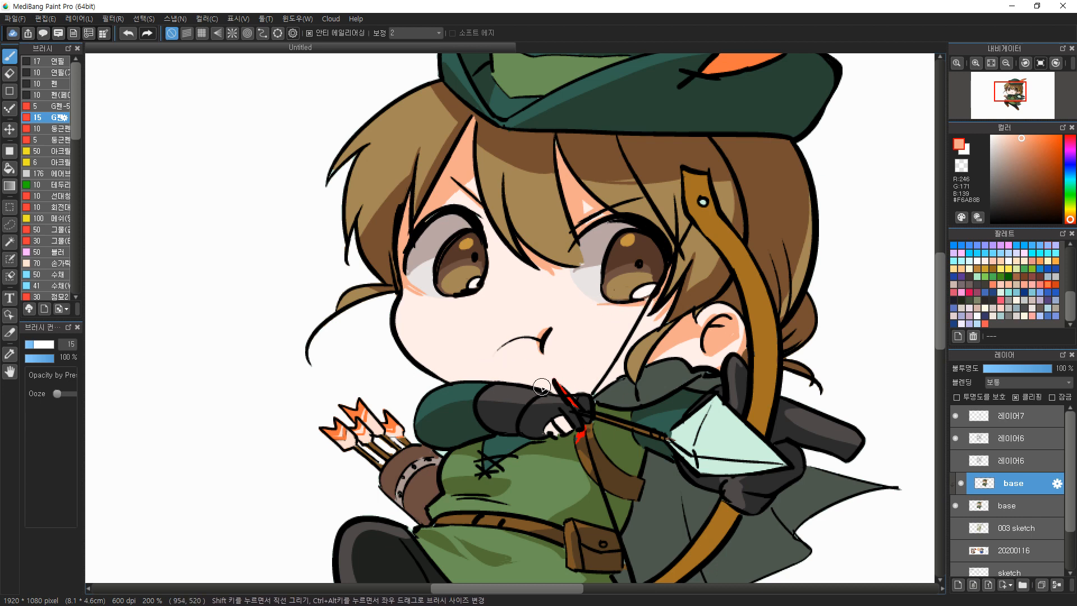
key("g")
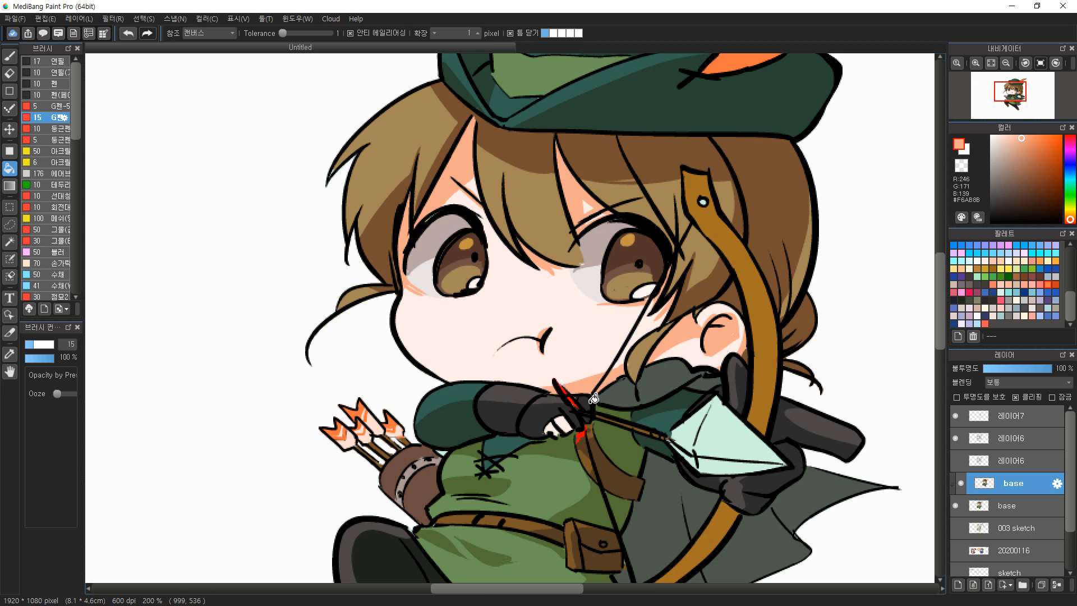
left_click(609, 382, "alt")
left_click_drag(999, 203, 1005, 208)
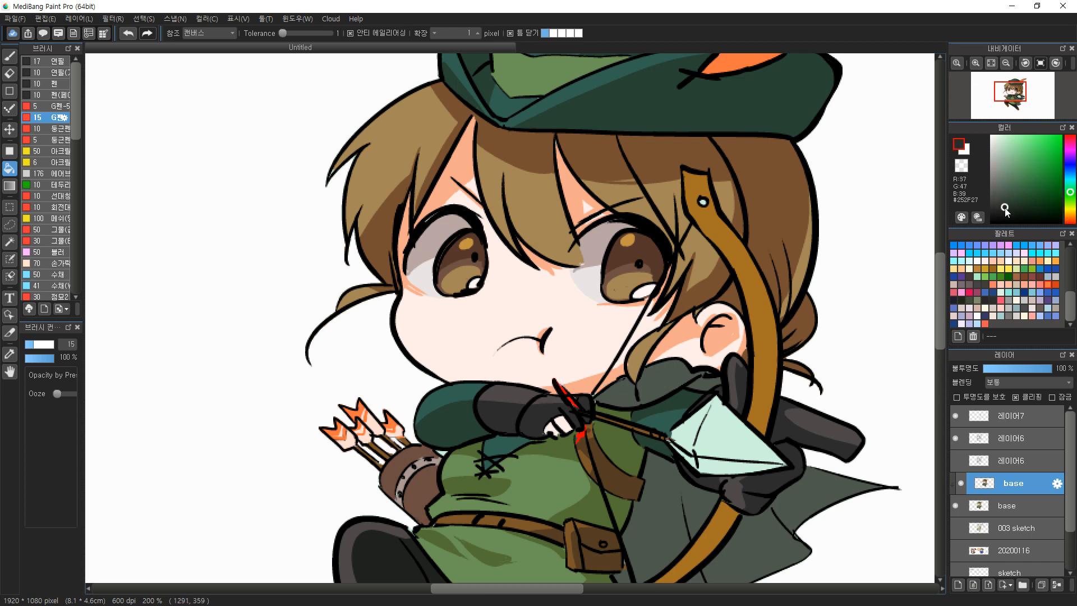
left_click_drag(516, 392, 375, 252)
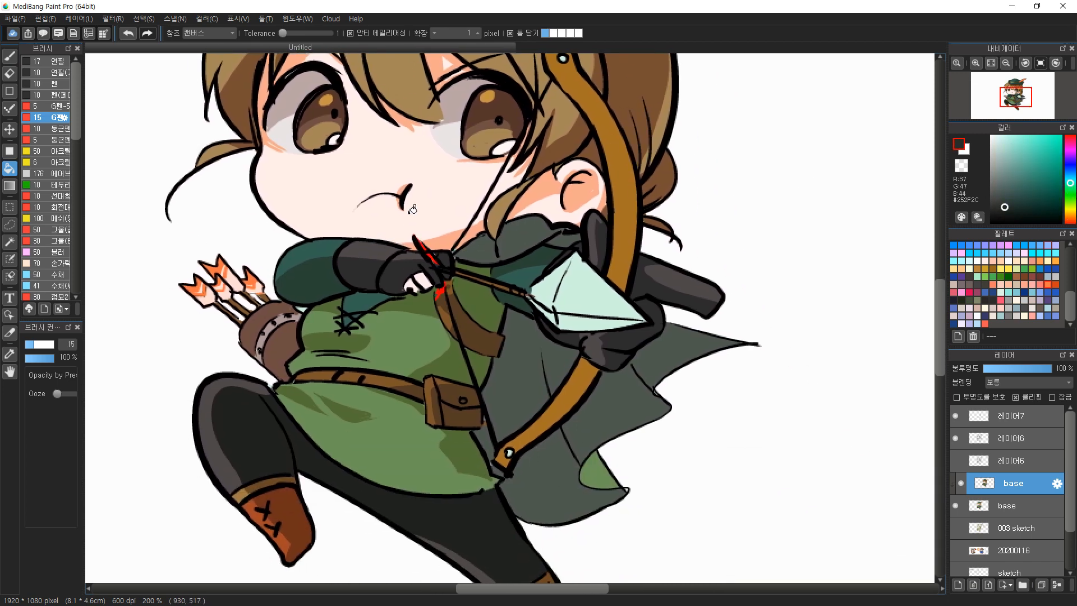
key("b")
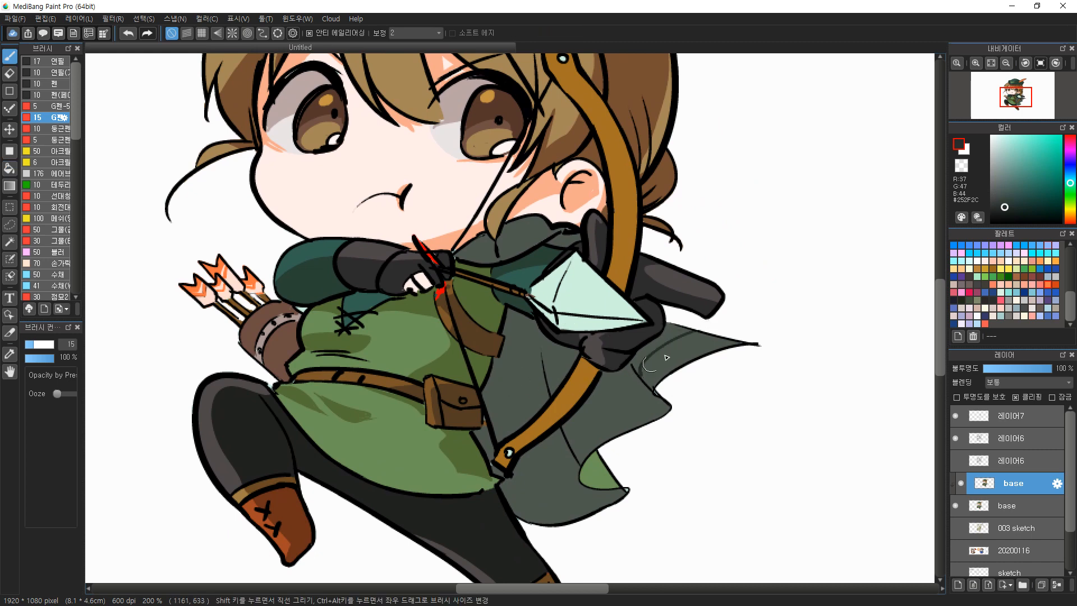
left_click(1003, 199)
left_click_drag(697, 339, 649, 383)
key("ctrl+z")
Choose dark grey-green #2F3B34 and fill the cape sections beside the tunic and behind the lower bow
right_click(513, 387)
left_click(1005, 204)
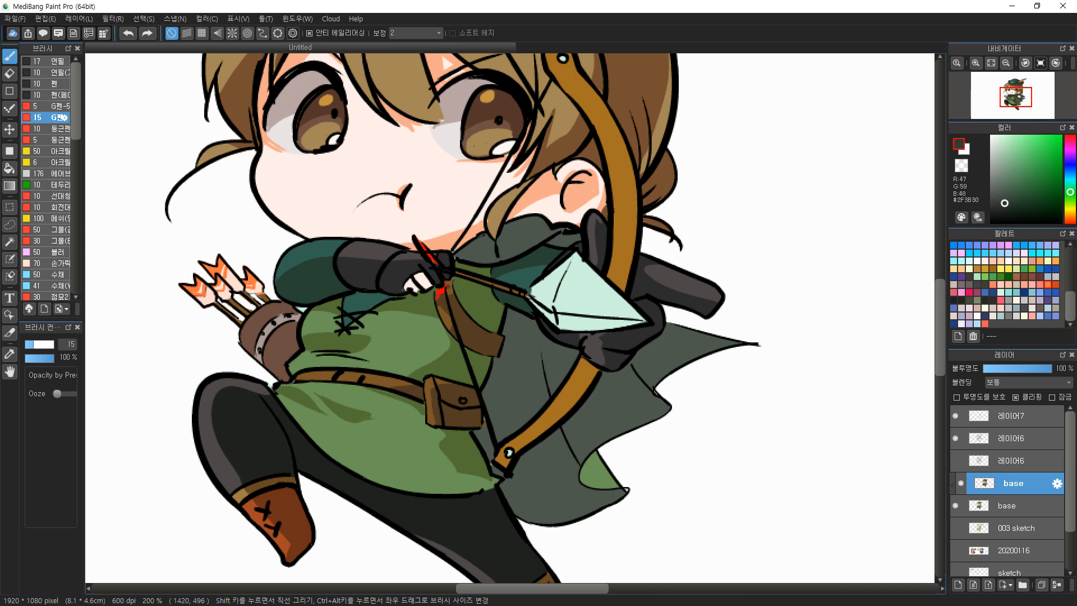
key("g")
left_click(514, 388)
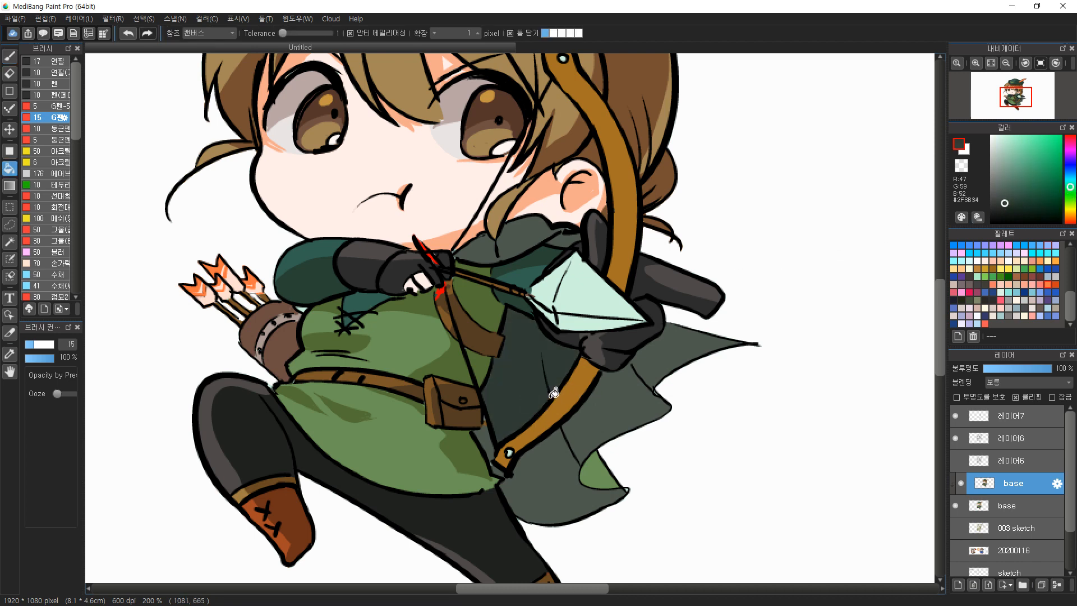
left_click(544, 477)
left_click(543, 477)
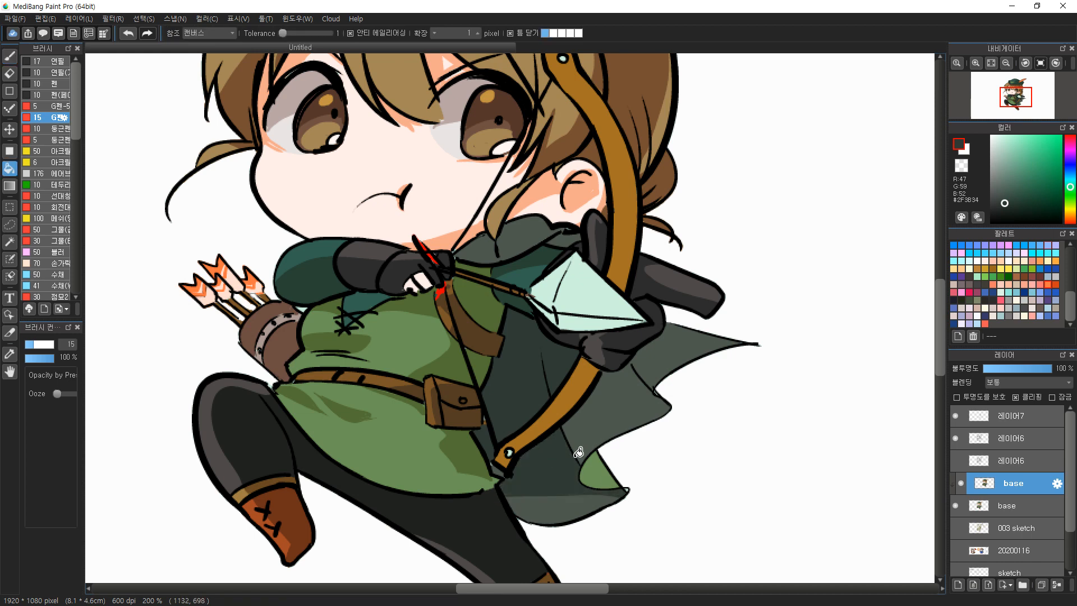
Outline shadows on the cape's outer folds and fill them with dark grey-green #2F3B34
key("b")
key("g")
mouse_move(563, 429)
left_mouse_down()
mouse_move(653, 419)
mouse_move(734, 356)
left_mouse_up()
left_click(613, 398)
key("b")
key("g")
left_click(628, 343)
Outline the shadow on the cape's collar around the neck and fill it with dark grey-green #2F3B34
mouse_move(517, 230)
left_mouse_down()
mouse_move(568, 338)
mouse_move(561, 349)
mouse_move(604, 348)
left_mouse_up()
key("b")
key("g")
left_click(604, 347)
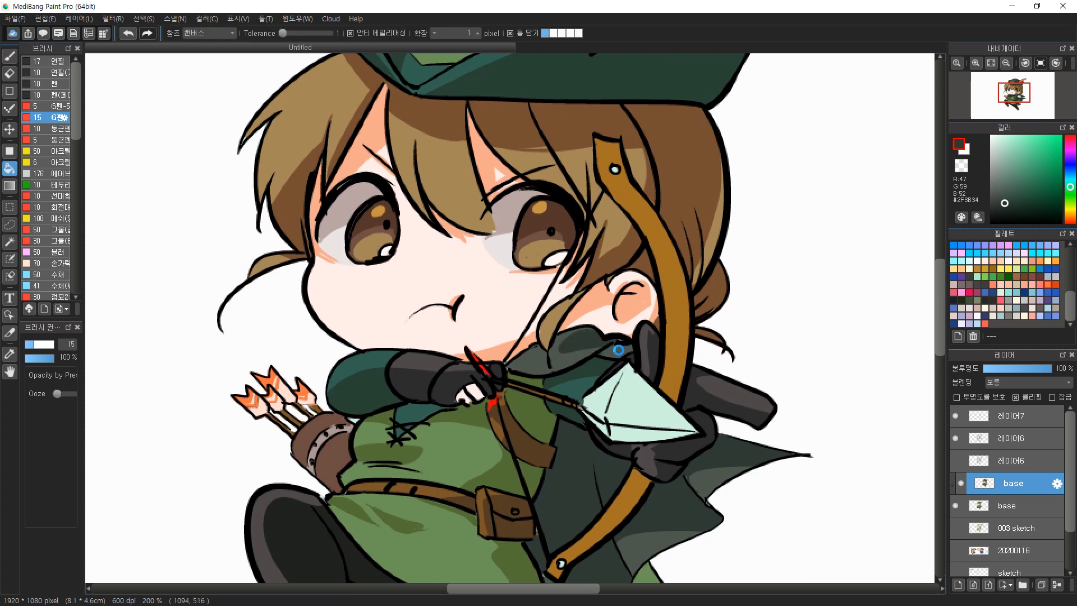
Choose pale peach #EFD3A3 and paint small oval highlights across the hair and bangs
key("b")
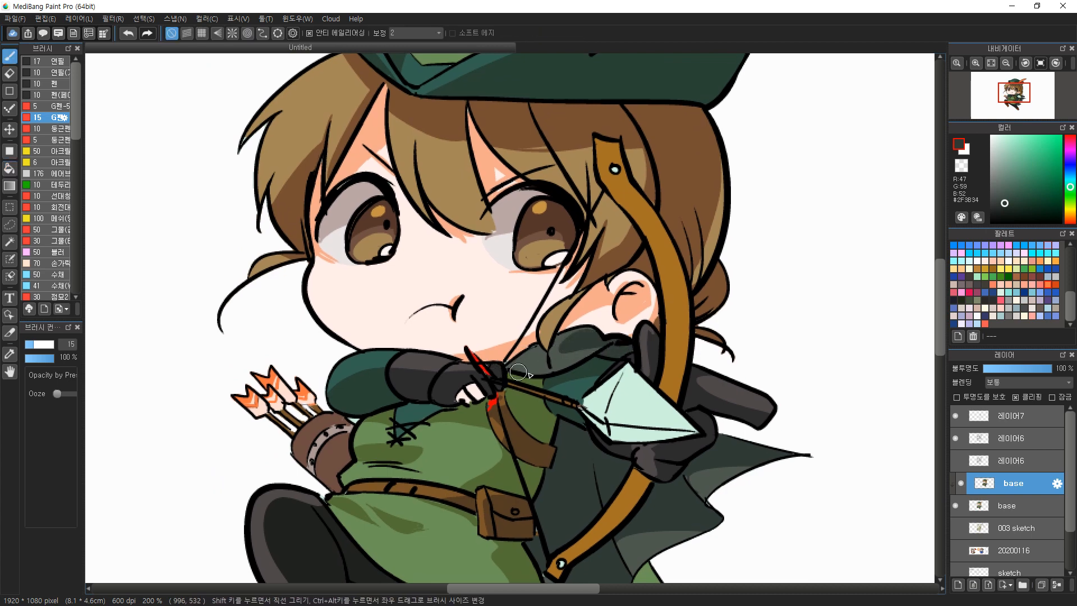
left_click(466, 419, "alt")
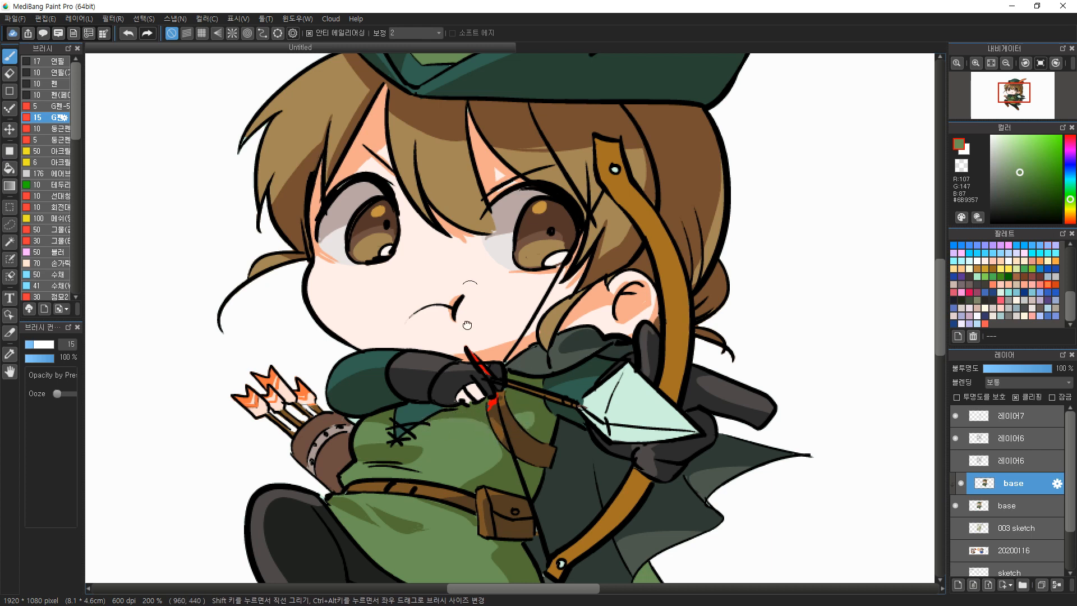
left_click_drag(469, 324, 486, 483)
left_click(343, 264, "alt")
left_click(1012, 140)
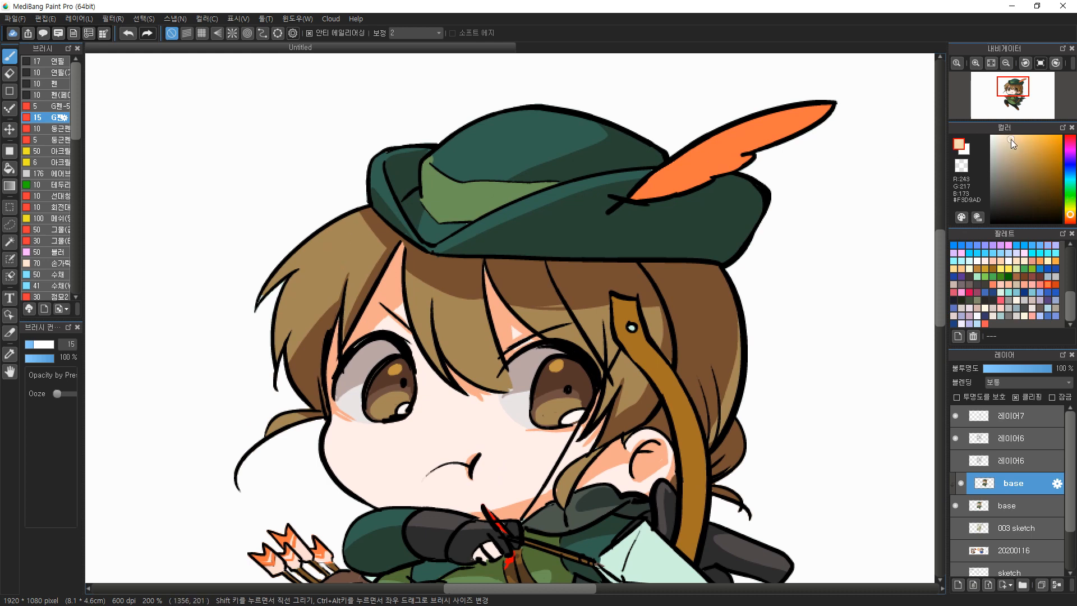
mouse_move(339, 239)
left_mouse_down()
mouse_move(327, 249)
mouse_move(341, 242)
mouse_move(359, 260)
left_mouse_up()
left_click_drag(424, 300, 439, 306)
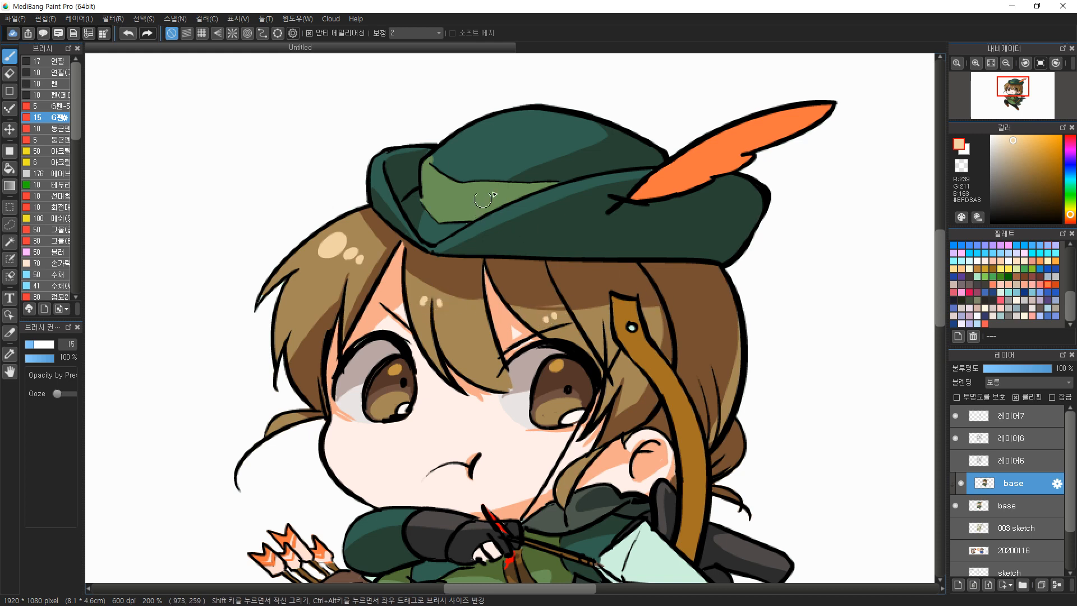
Choose muted green #6C9D82 and paint a highlight along the upper edge of the hat's crown
left_click(477, 145, "alt")
left_click(1014, 171)
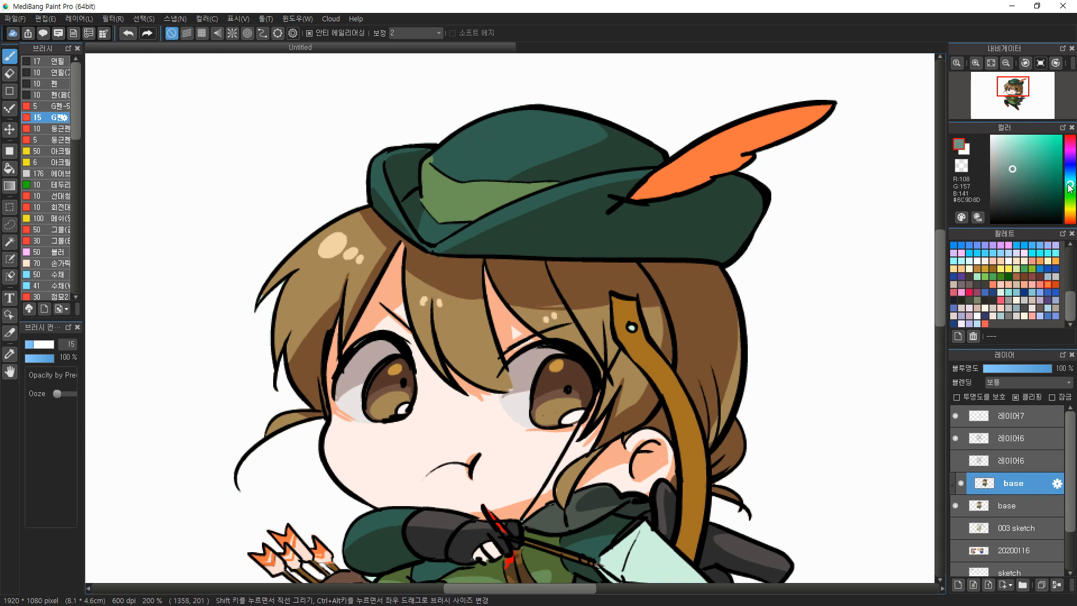
left_click_drag(422, 155, 536, 111)
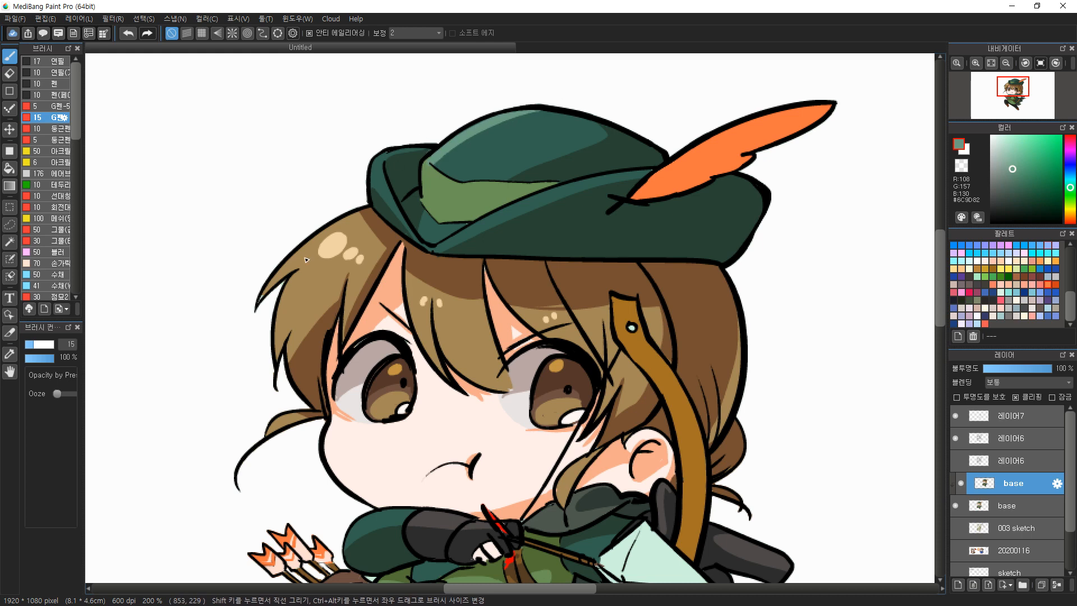
Shade the hat's green band with dark green #526E34 and highlight its front edge with light green #9DC791
left_click_drag(466, 403, 465, 289)
left_click(538, 443, "alt")
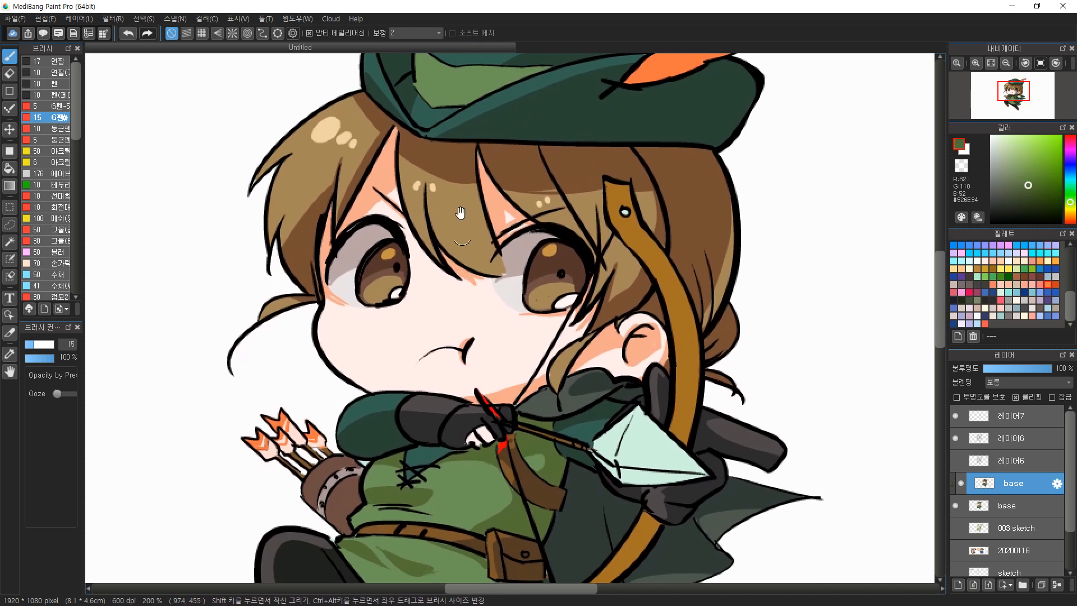
left_click_drag(488, 95, 457, 219)
key("g")
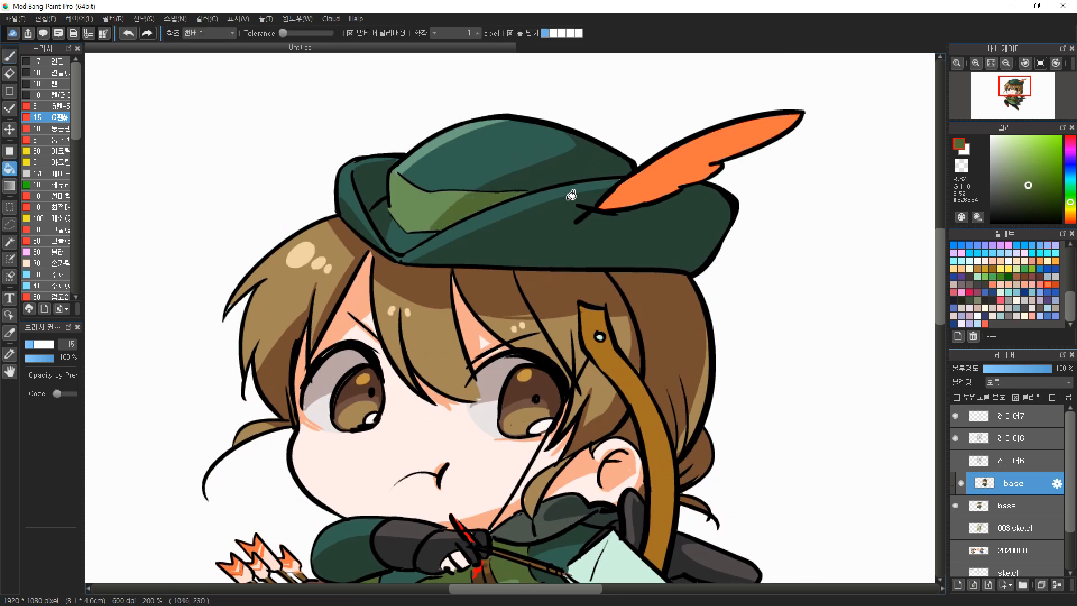
left_click(439, 138, "alt")
left_click(1010, 155)
left_click_drag(1071, 192, 1028, 198)
key("b")
left_click_drag(394, 176, 394, 209)
Recolour all facets of the large arrowhead with light grey #C4C4C4
left_click_drag(396, 432, 429, 278)
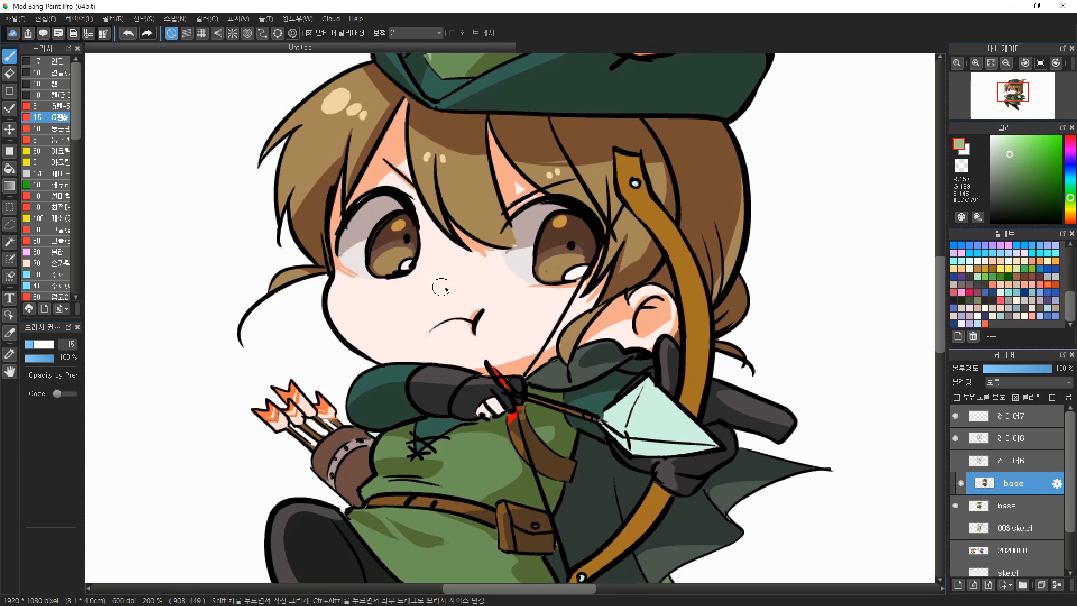
left_click_drag(444, 465, 400, 375)
left_click(1000, 156)
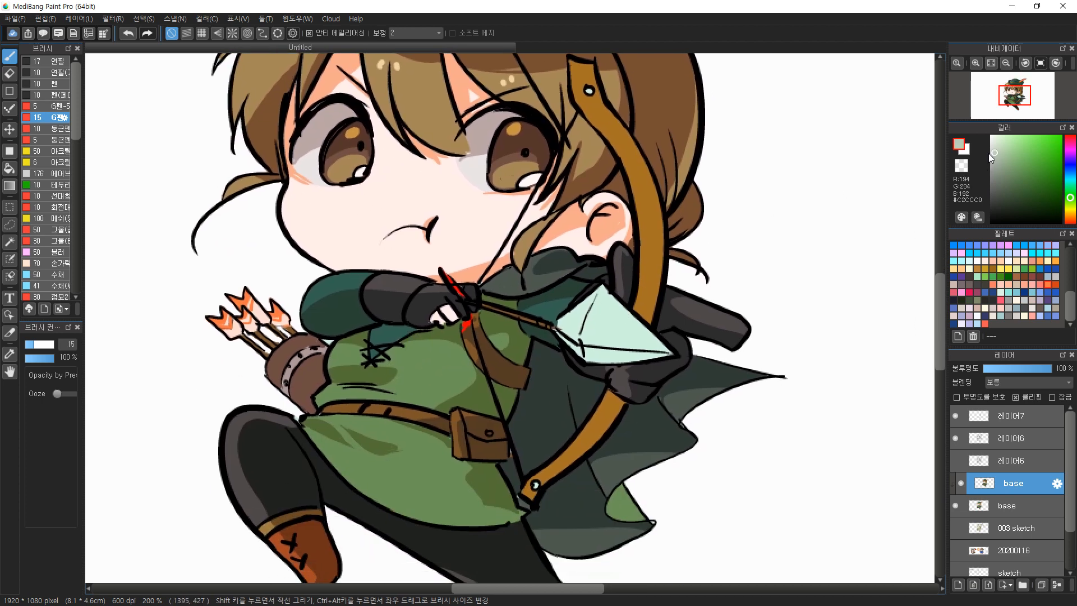
key("g")
left_click(599, 327)
left_click(573, 322)
left_click(579, 350)
left_click(595, 354)
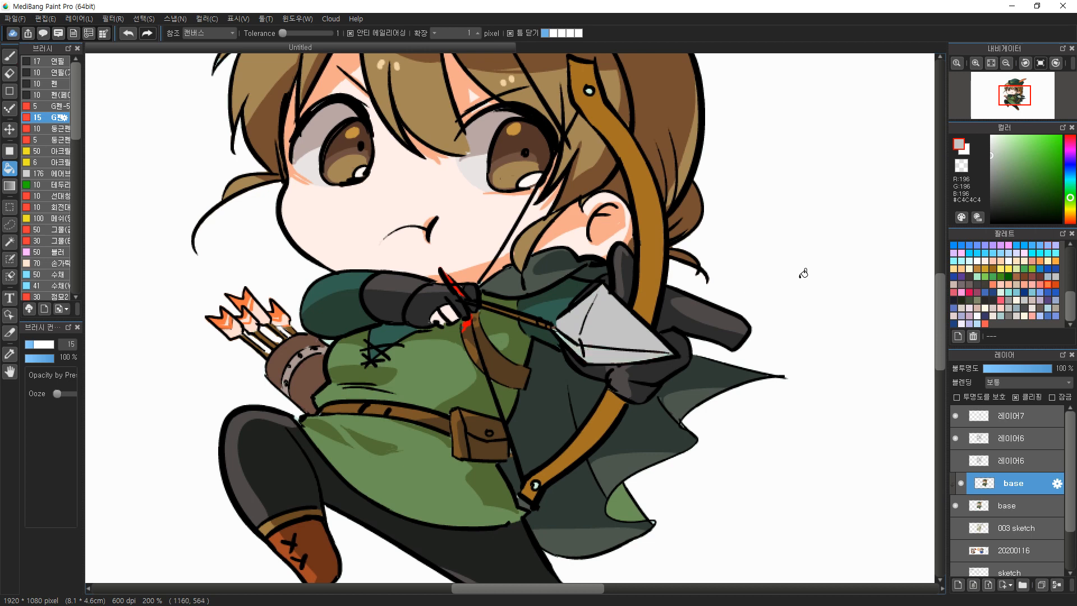
Choose mid grey #7B7B7B and shade the arrowhead's lower facet and the side of its central ridge
left_click(992, 199)
left_click(987, 180)
key("b")
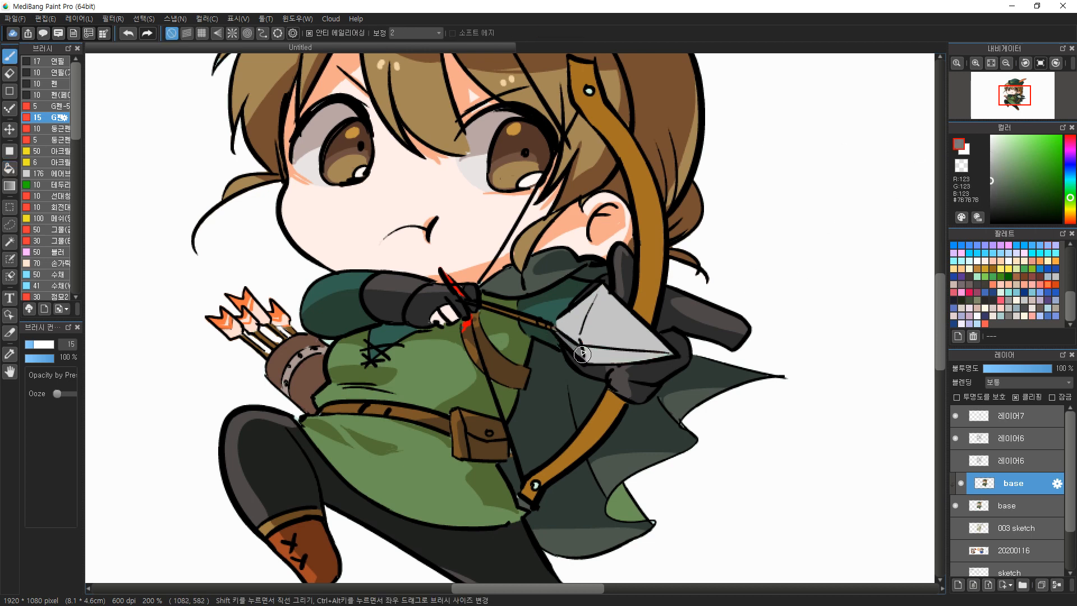
left_click_drag(587, 353, 665, 355)
left_click_drag(605, 298, 581, 336)
key("ctrl+z")
left_click_drag(604, 297, 581, 337)
left_click_drag(601, 302, 582, 339)
Choose near-white #F1F1F1 and paint highlights on the arrowhead's front facets
left_click(991, 140)
mouse_move(557, 324)
left_mouse_down()
mouse_move(582, 310)
mouse_move(569, 314)
left_mouse_up()
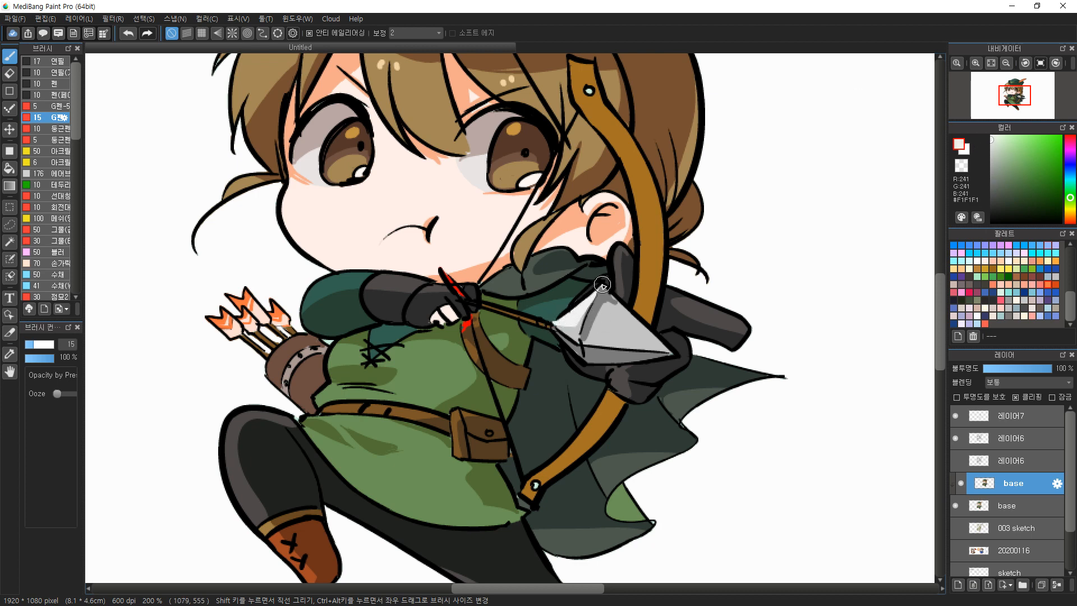
left_click_drag(581, 342, 651, 346)
Choose dark brown #664618 and shade the bow's upper tip and the outer edge of its upper limb
left_click(653, 188, "alt")
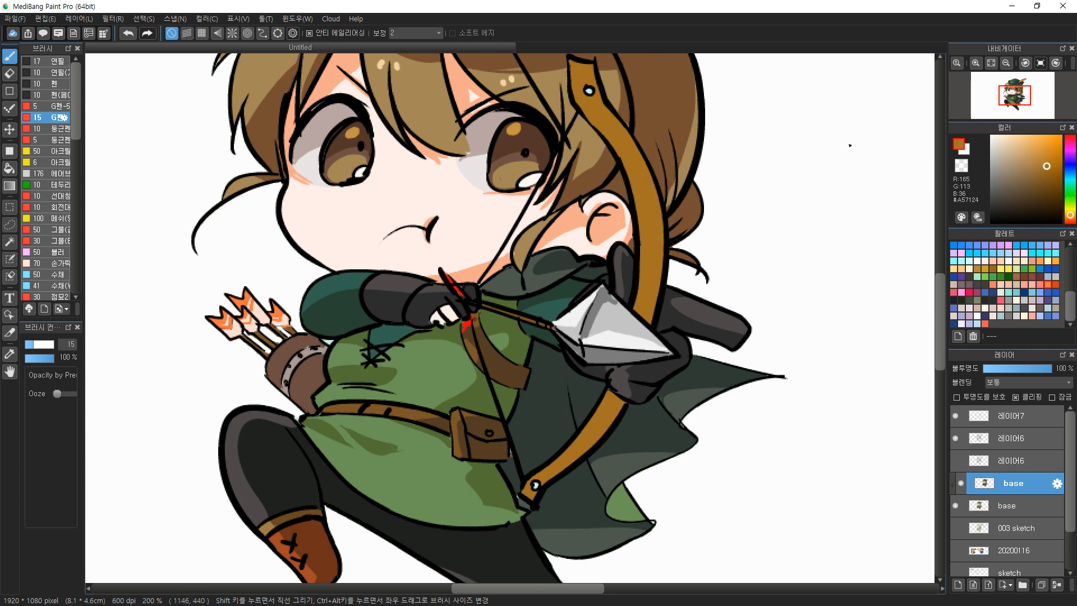
left_click(1045, 188)
left_click_drag(762, 183, 768, 244)
mouse_move(584, 125)
left_mouse_down()
mouse_move(609, 164)
mouse_move(591, 155)
mouse_move(599, 136)
mouse_move(609, 162)
left_mouse_up()
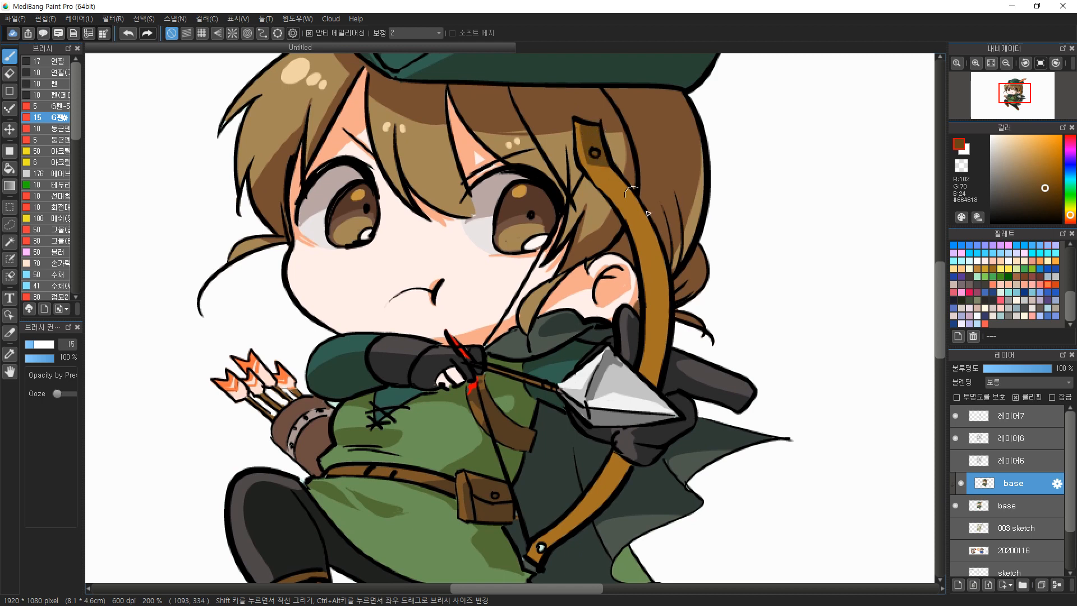
key("g")
left_click(669, 354)
Shade the bow's lower limb and the rivet at its lower tip with dark brown #664618
left_click_drag(534, 525, 528, 463)
key("b")
left_click_drag(614, 396, 554, 476)
key("g")
key("b")
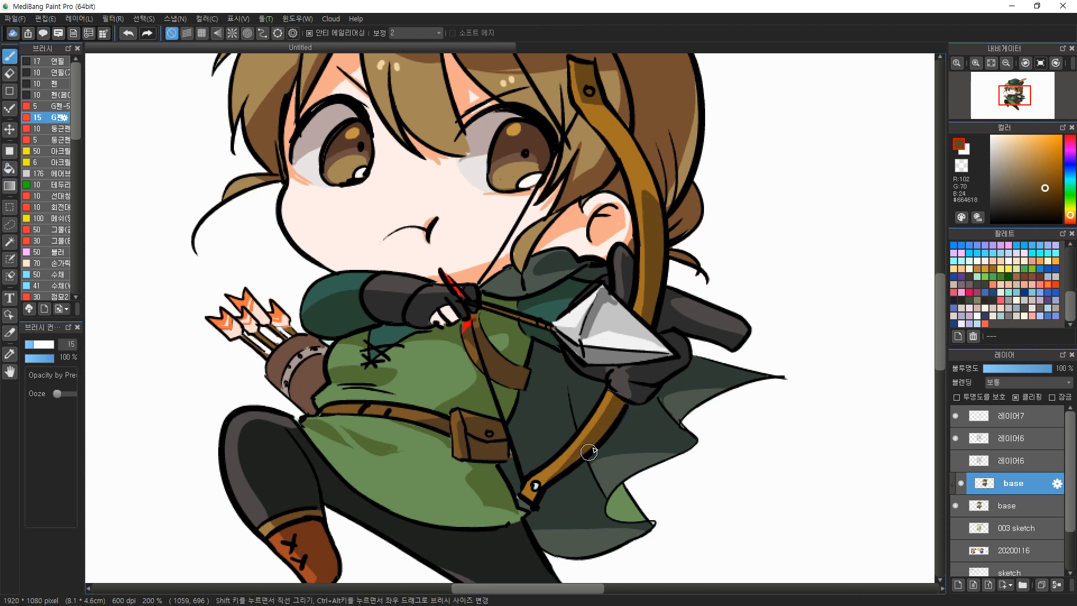
left_click_drag(540, 480, 535, 488)
Refine the belt and strap shading with browns #7B5627 and #533D23, and add a #526E34 fold shadow on the tunic skirt
left_click(405, 411, "alt")
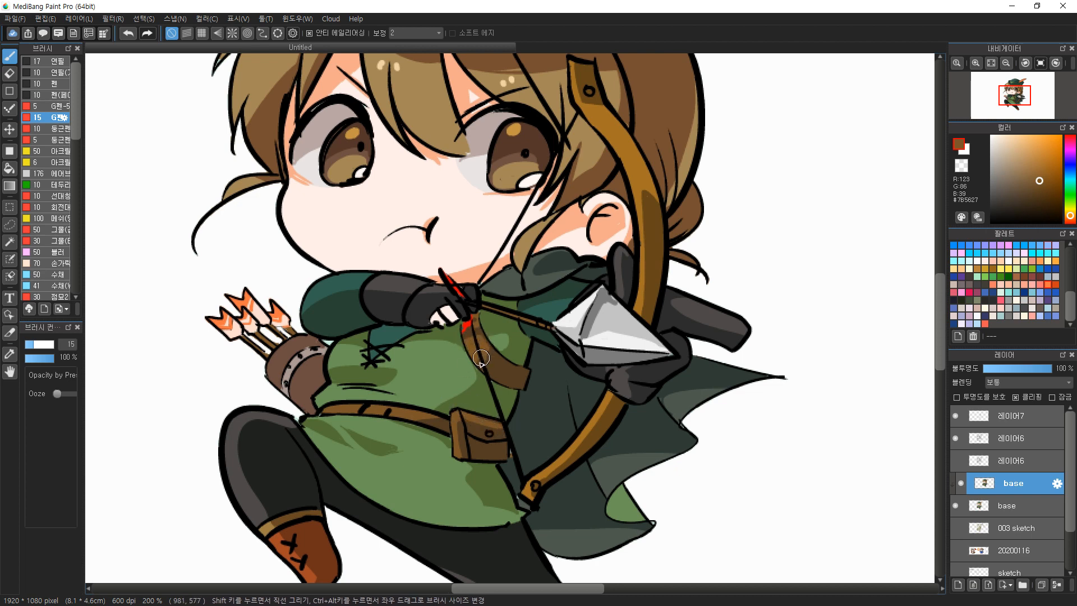
left_click(424, 426, "alt")
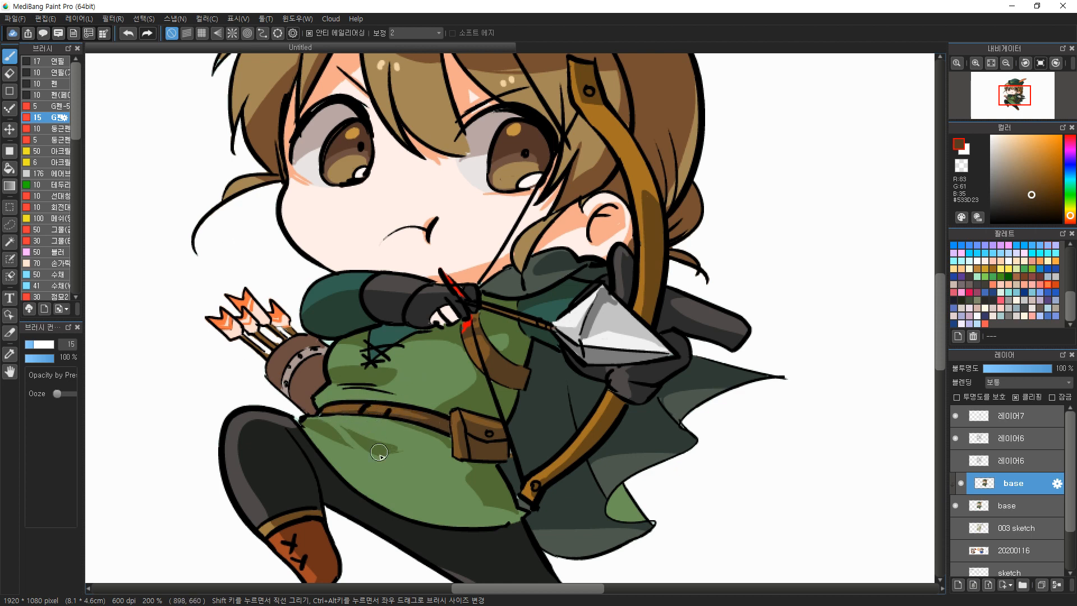
left_click(483, 495, "alt")
left_click_drag(404, 494, 451, 503)
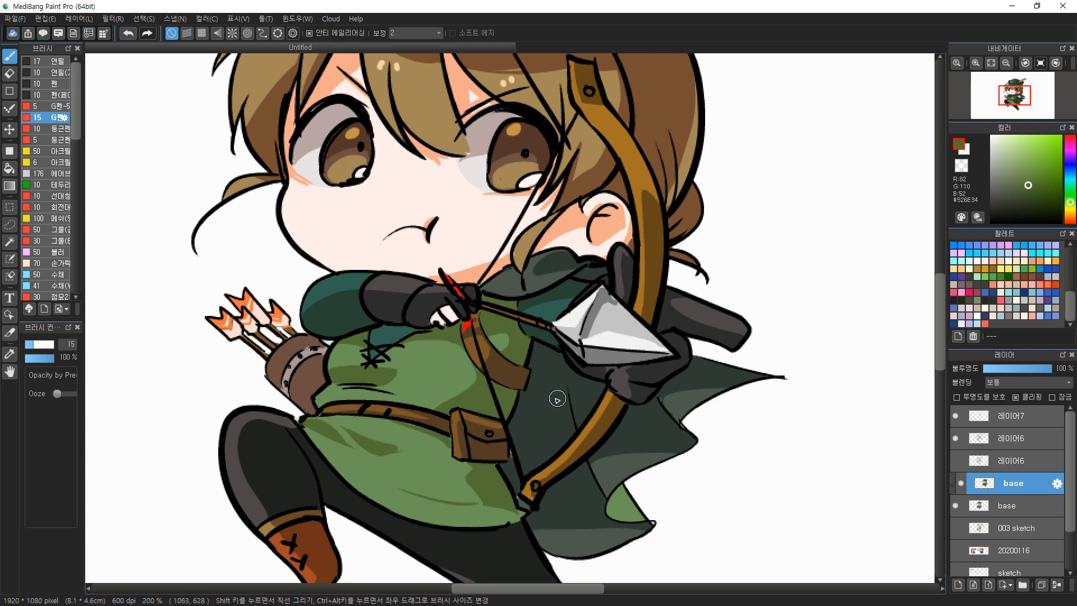
left_click(555, 396, "alt")
left_click(1002, 212)
mouse_move(516, 446)
left_mouse_down()
mouse_move(569, 412)
mouse_move(579, 377)
left_mouse_up()
key("g")
left_click(553, 383)
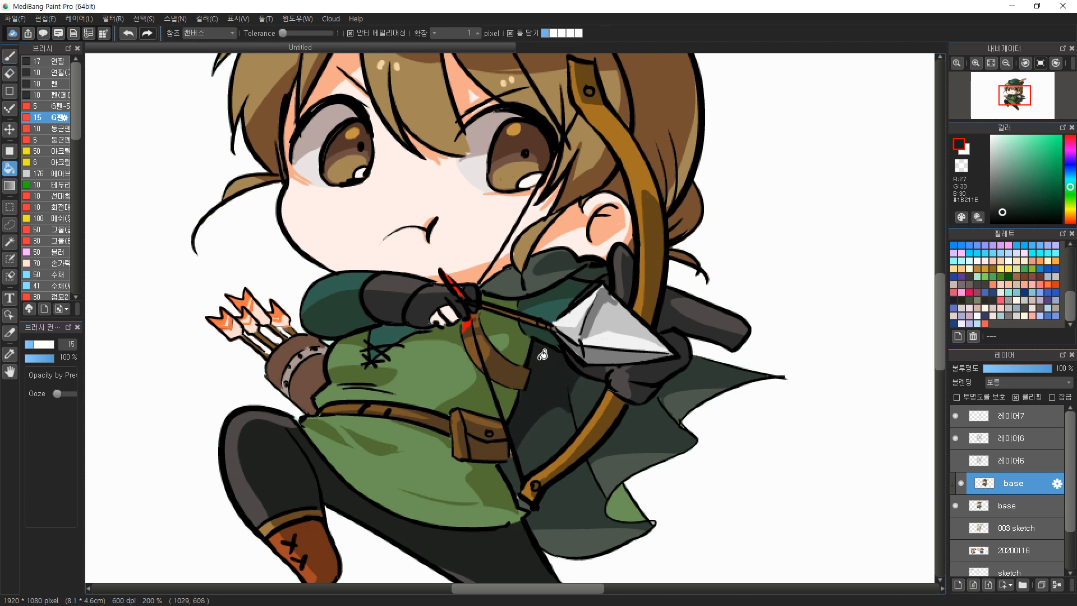
key("ctrl+z")
key("ctrl+z")
Fill a deeper #27312C shadow into the cape behind the bow, and fill the section below it with #2F3B34
left_click(551, 418, "alt")
left_click(1004, 207)
key("b")
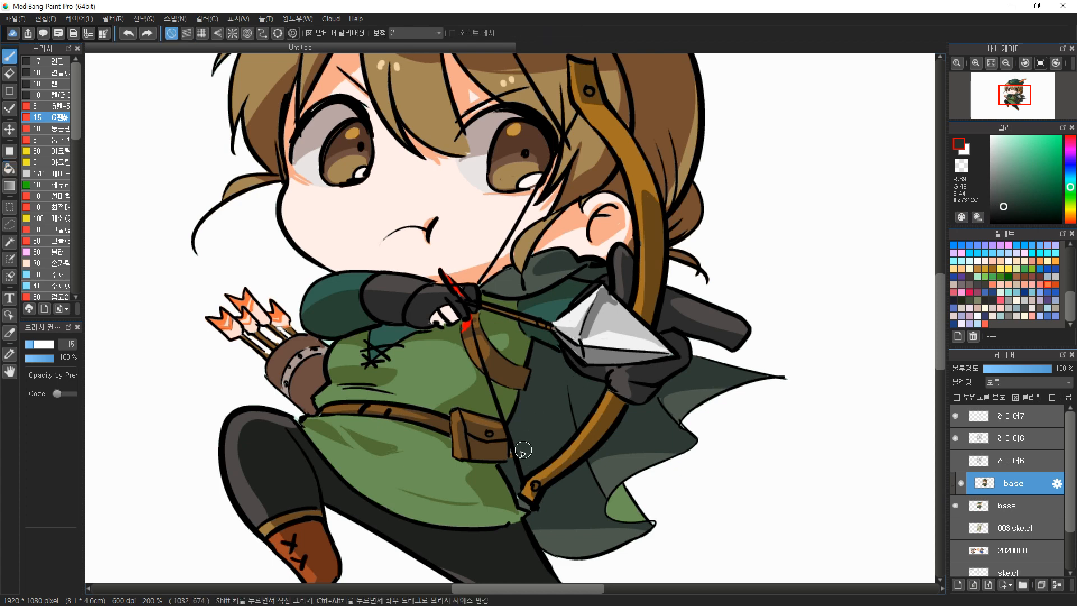
key("g")
left_click(550, 393)
left_click(721, 379)
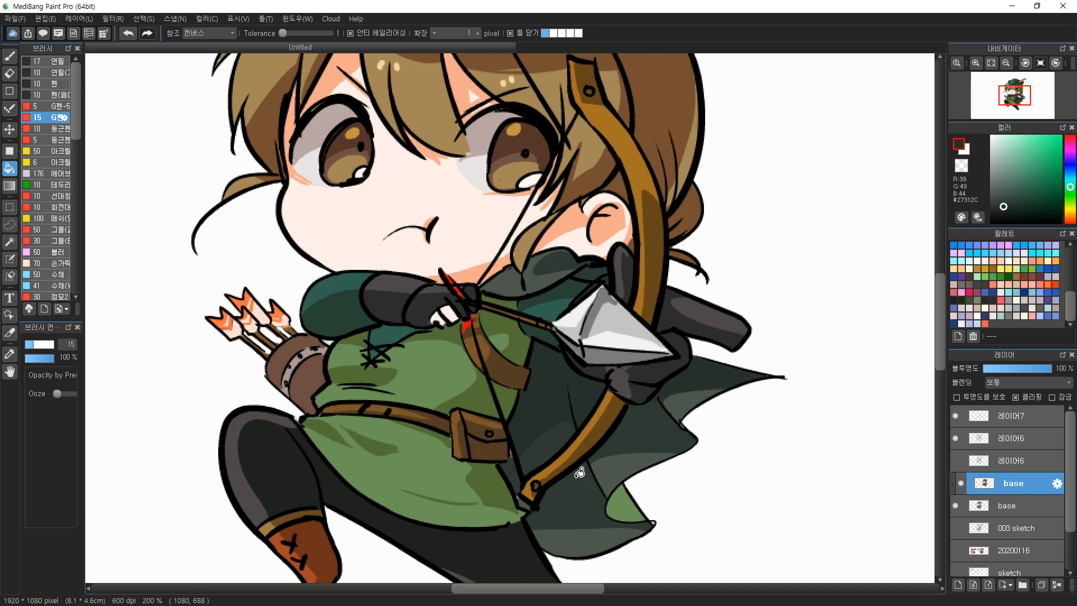
left_click_drag(579, 514, 556, 438)
left_click(564, 428, "alt")
left_click(567, 468)
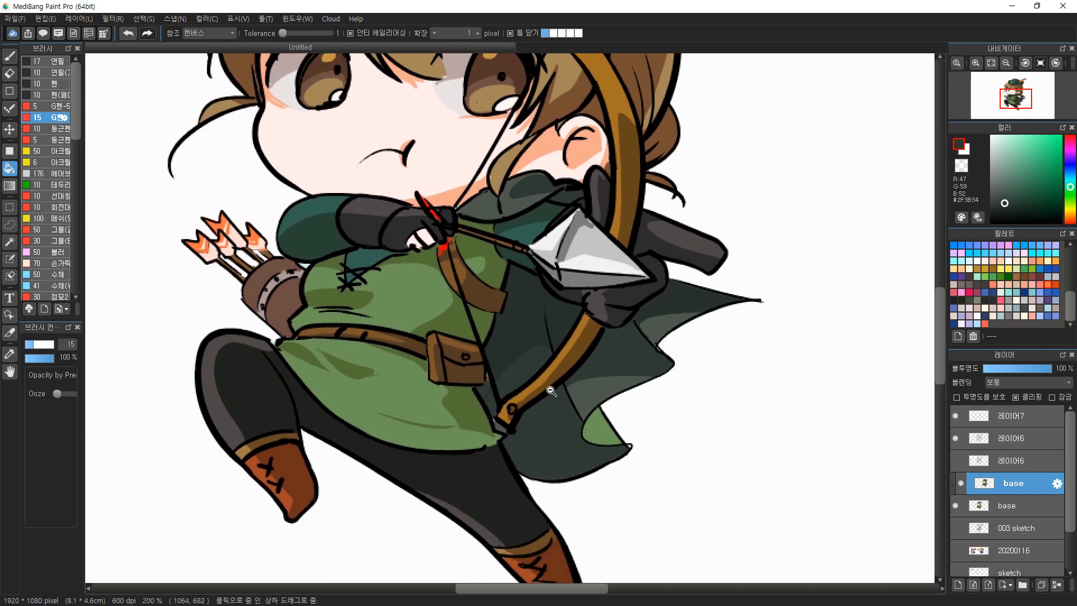
Sample the hat's dark green shadow colour #274333 and check the whole figure
scroll(564, 403, "down", 1)
left_click_drag(533, 323, 600, 431)
left_click_drag(589, 352, 578, 400)
left_click(454, 144, "alt")
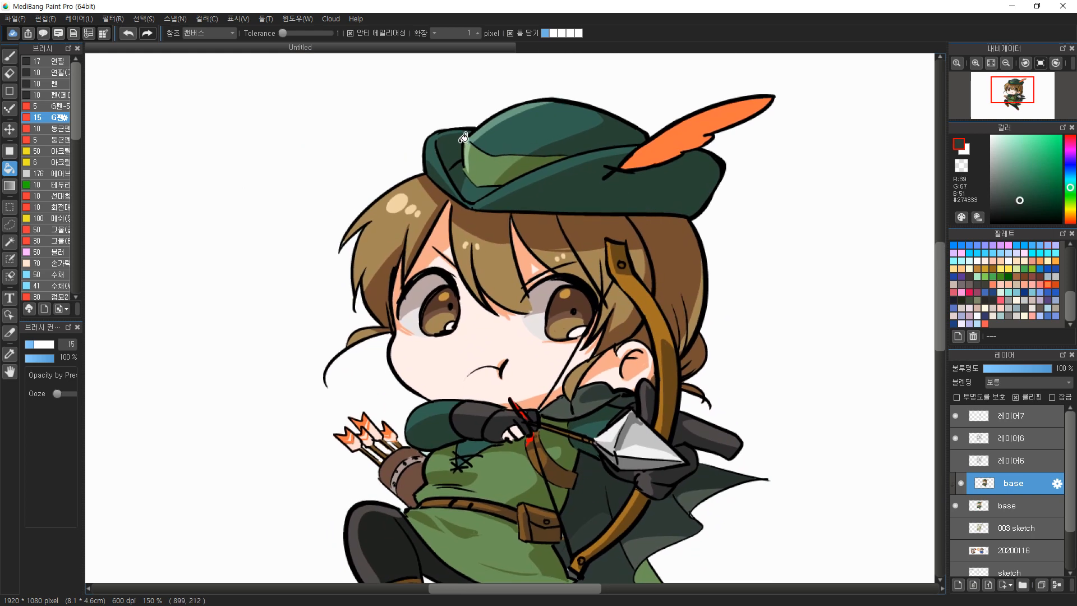
left_click(992, 61)
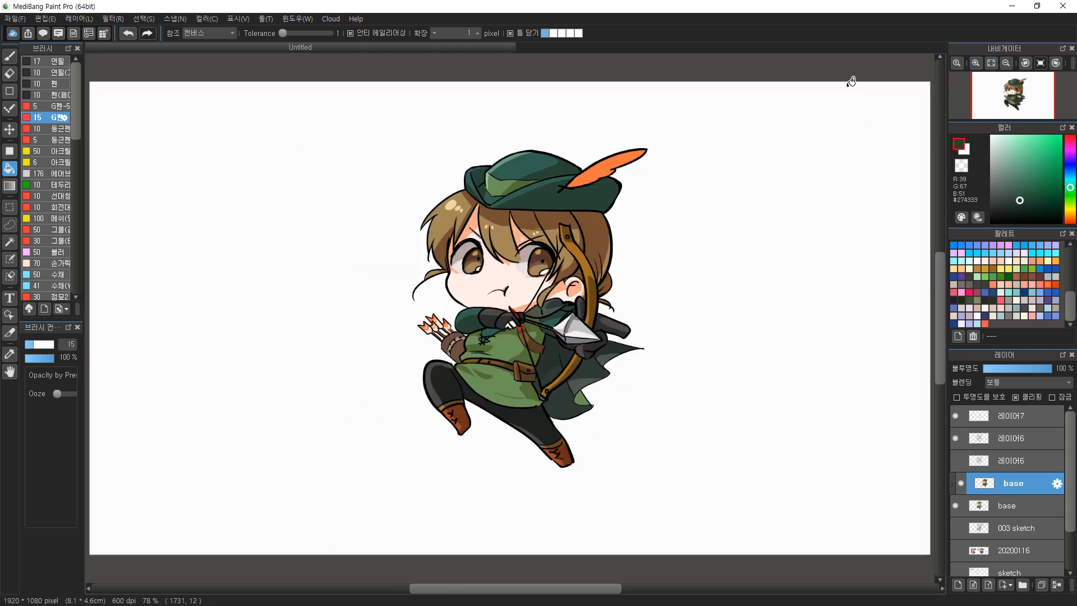
Add a new layer directly above the 003 sketch layer and paint filled #89C726 leaves scattered around the archer
left_click(1033, 269)
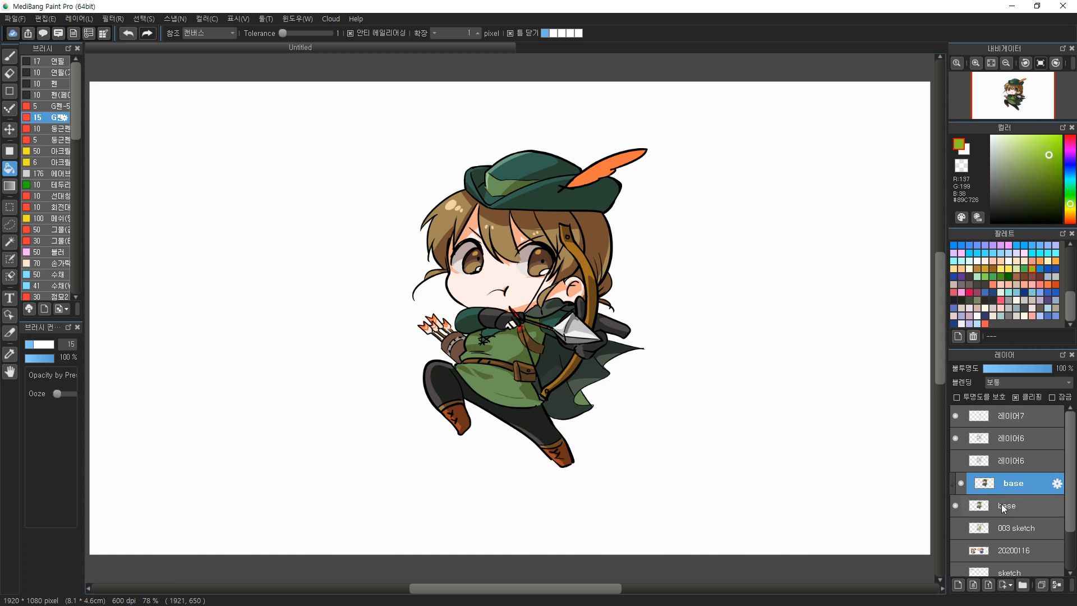
left_click(1015, 528)
left_click(958, 585)
key("b")
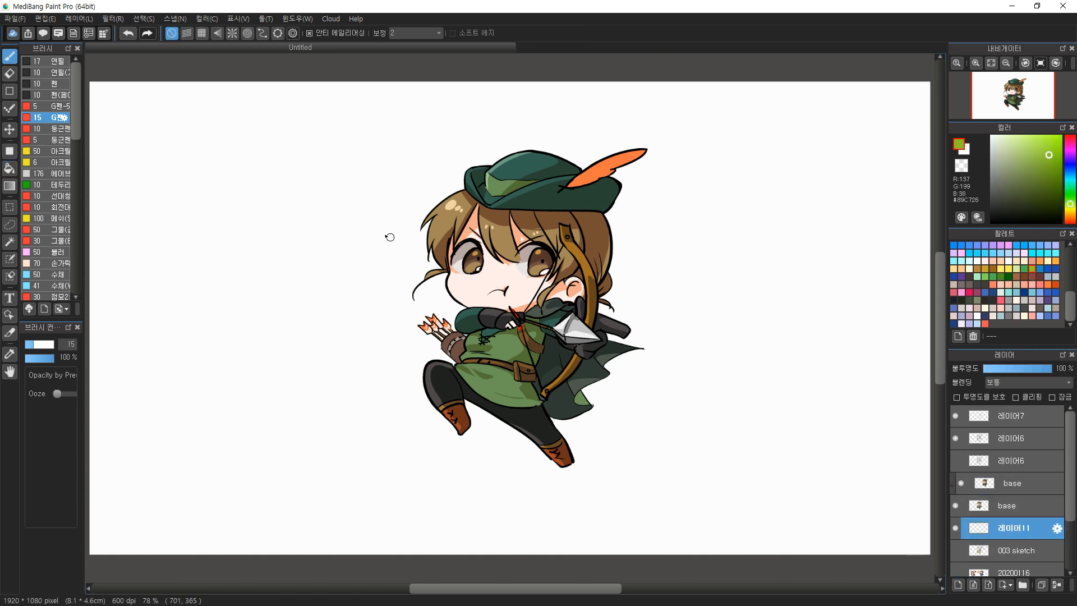
key("g")
left_click(391, 214)
key("b")
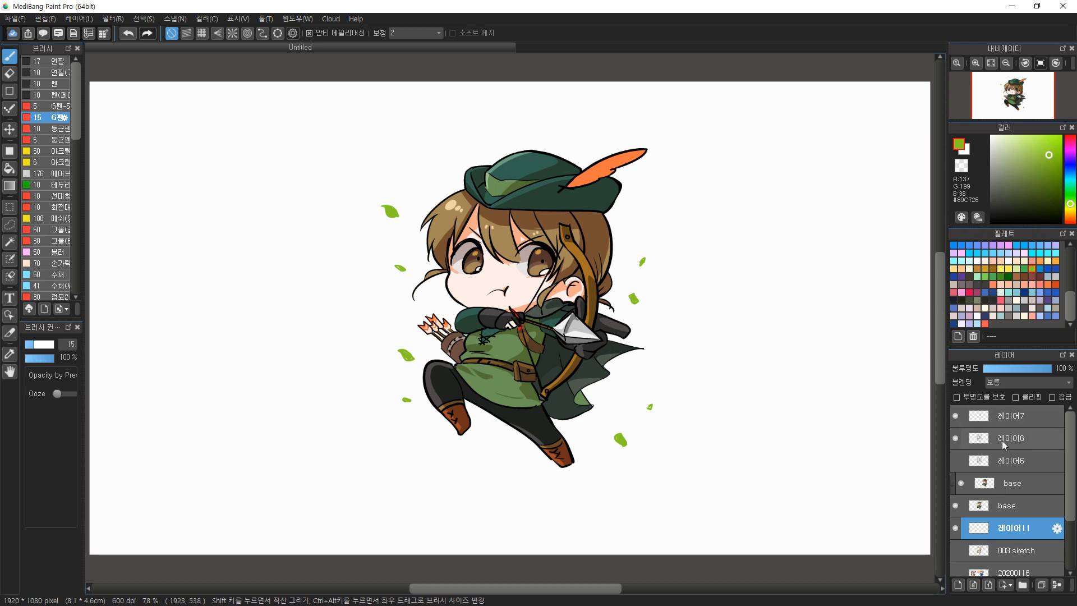
On the clipped base layer, paint light tan #DEB272 highlights along the bow's upper and lower limbs
left_click(1021, 485)
left_click(583, 260, "alt")
scroll(553, 209, "up", 3)
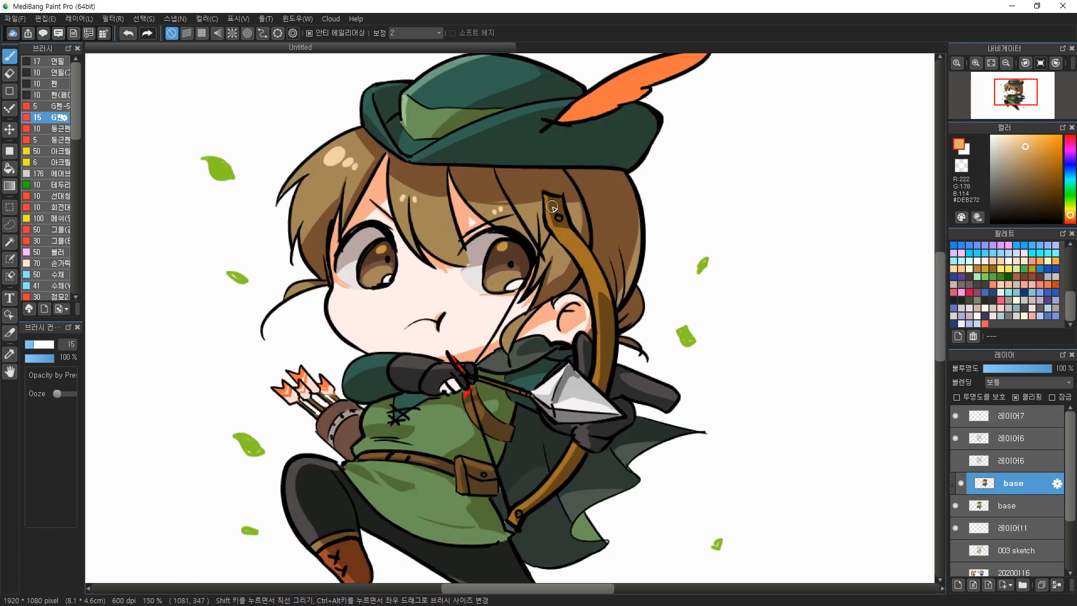
mouse_move(548, 224)
left_mouse_down()
mouse_move(588, 270)
mouse_move(599, 311)
left_mouse_up()
left_click_drag(581, 264, 595, 337)
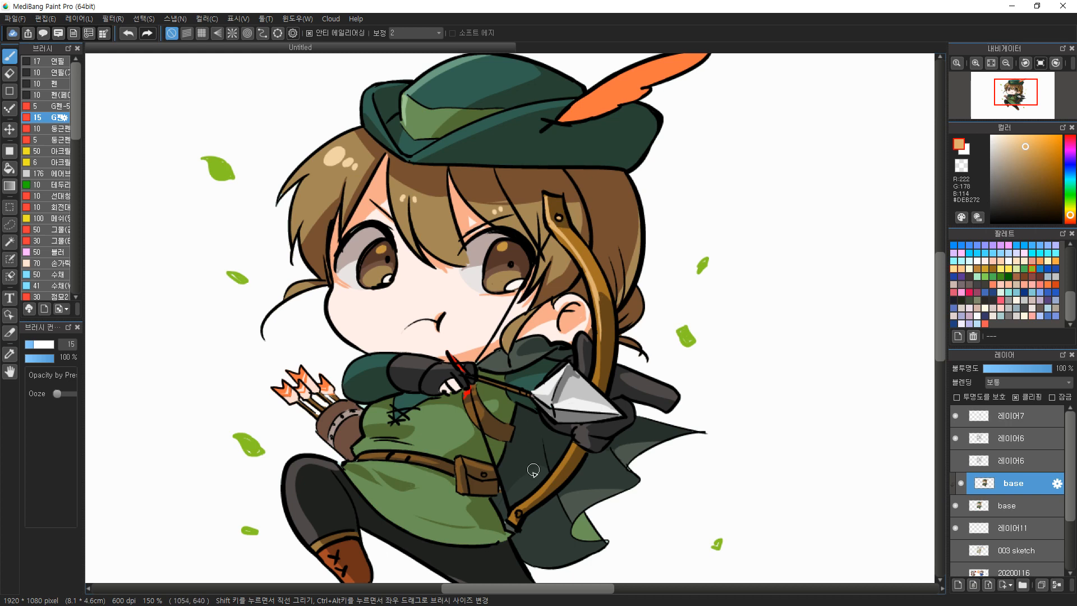
left_click_drag(575, 445, 540, 493)
Paint grey highlights on the bow hand's glove and sleeve, using #C4C4C4 for the brightest spots
left_click(581, 341, "alt")
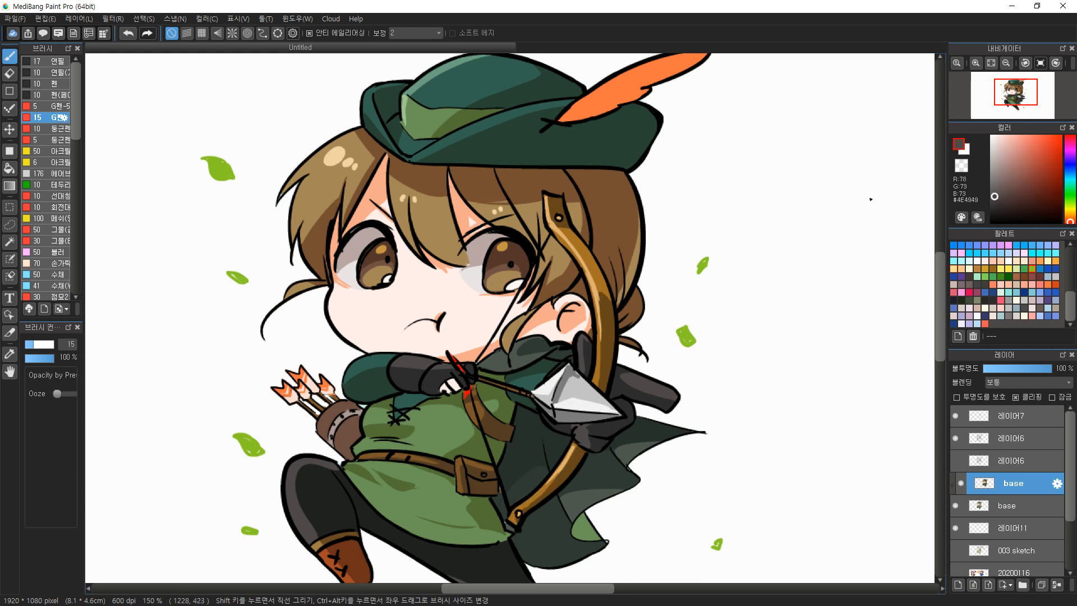
left_click(993, 183)
left_click(579, 386, "alt")
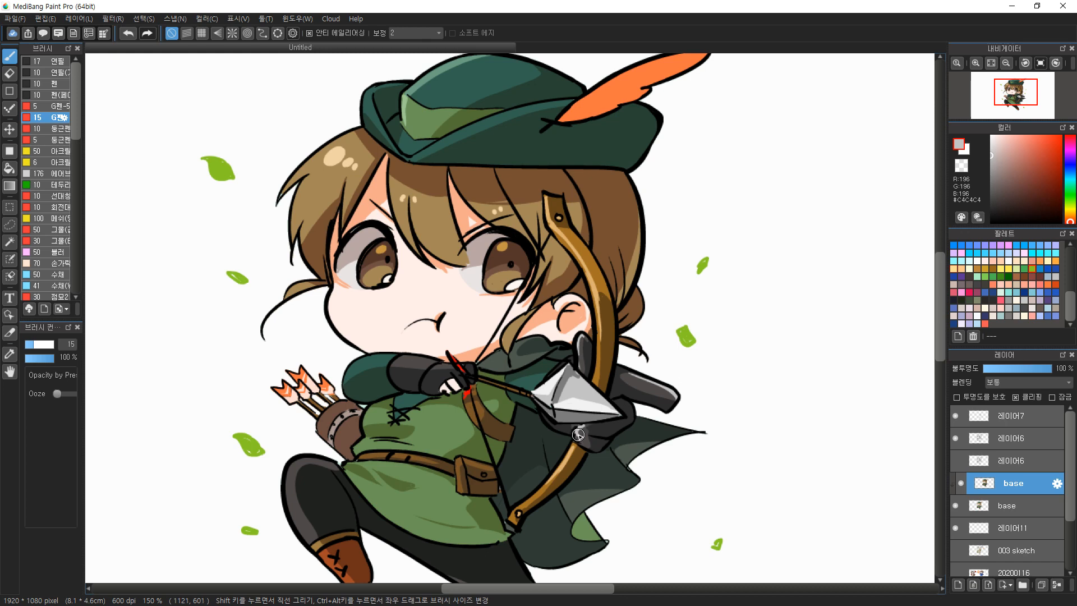
left_click(619, 390, "alt")
Sample hair browns #764F30 and #A58857 and refine the hair strands beside the bow's upper tip
left_click(501, 280, "alt")
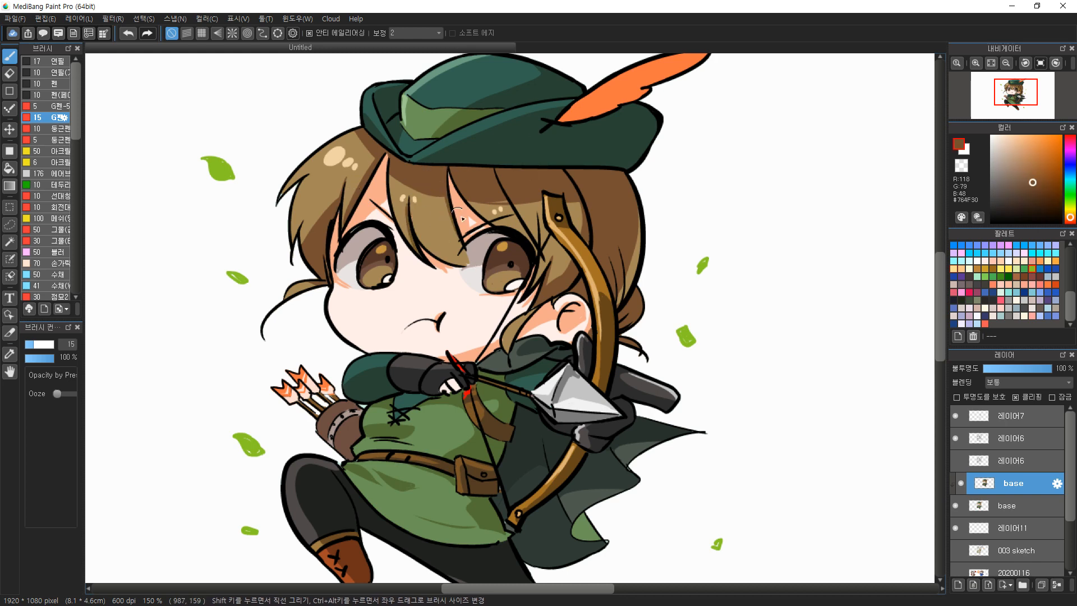
scroll(499, 263, "up", 3)
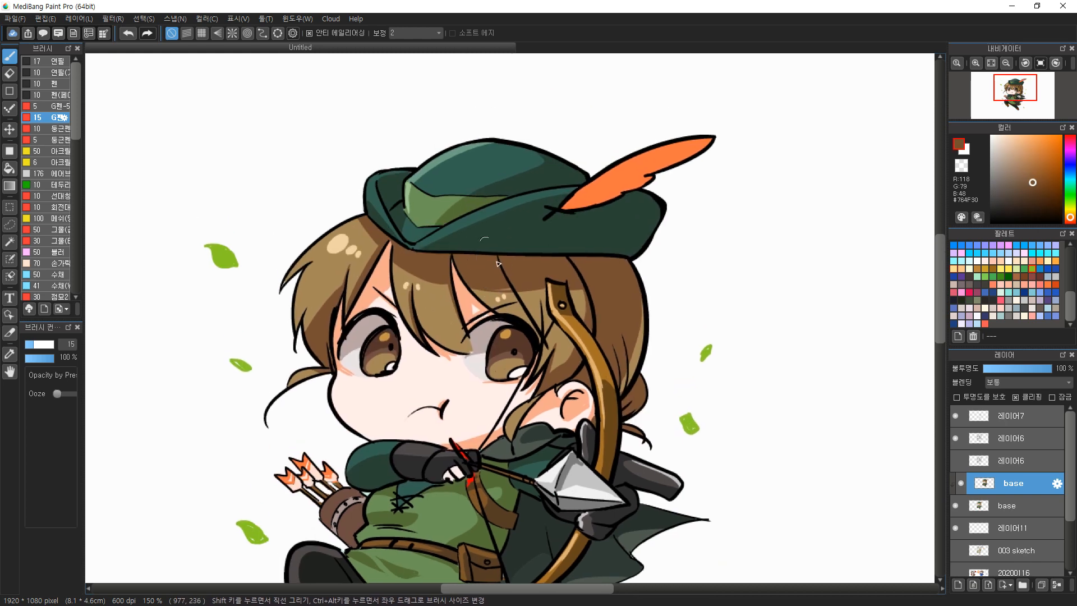
left_click(536, 302, "alt")
mouse_move(595, 290)
left_mouse_down()
mouse_move(600, 333)
mouse_move(613, 310)
left_mouse_up()
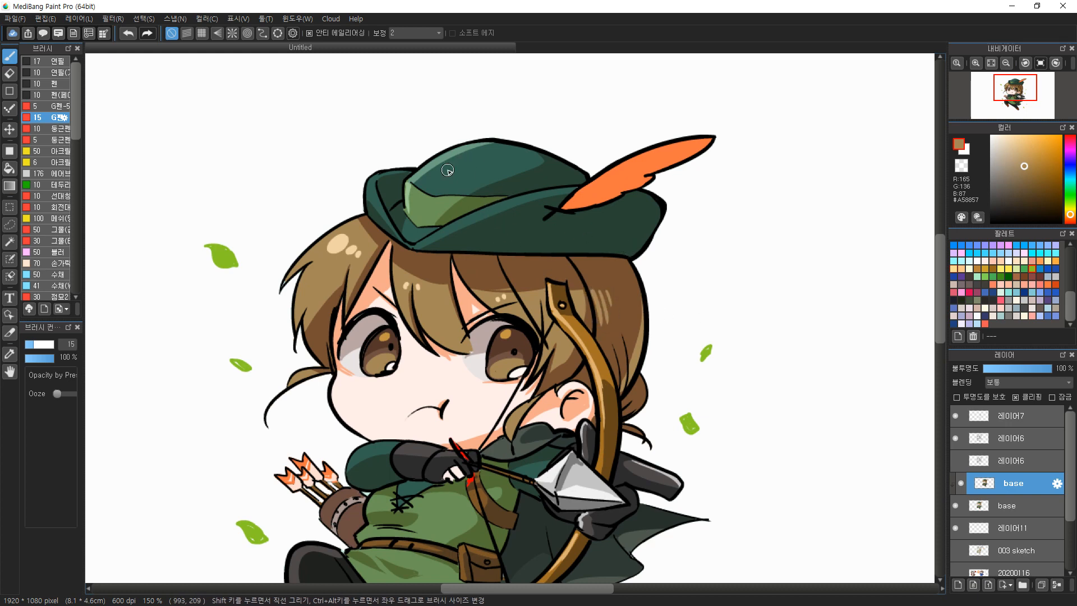
Sample the hat's green #326051 and paint a highlight on the hat brim's outer end below the feather
left_click(596, 213, "alt")
mouse_move(630, 195)
left_mouse_down()
mouse_move(657, 206)
mouse_move(642, 242)
left_mouse_up()
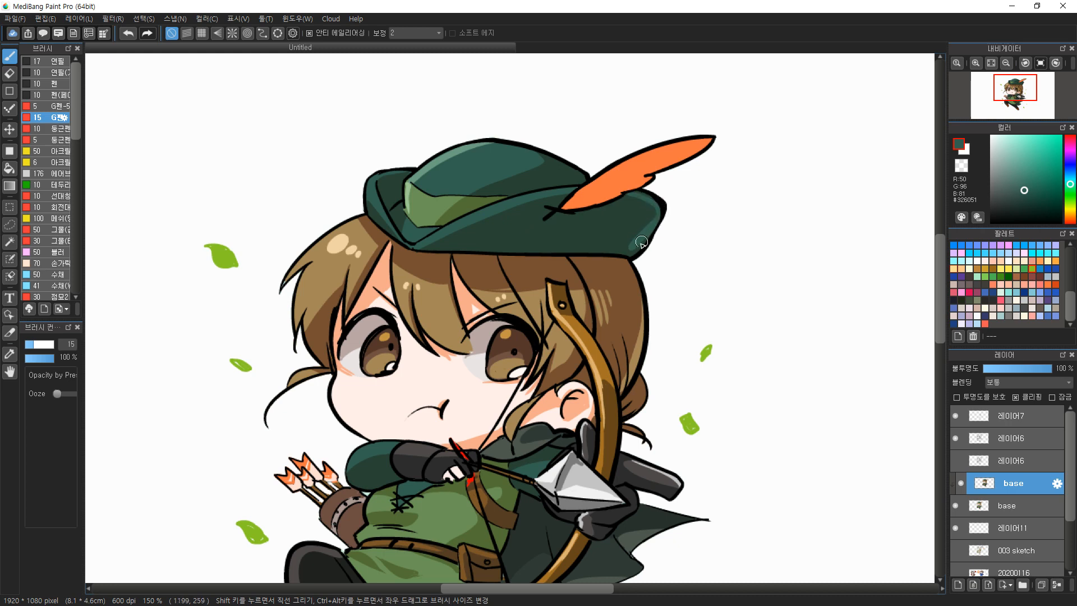
Shade the lower half of the hat's orange feather, trying #D14016 and #932B0E before filling it with #C7360E
left_click(1056, 285)
key("g")
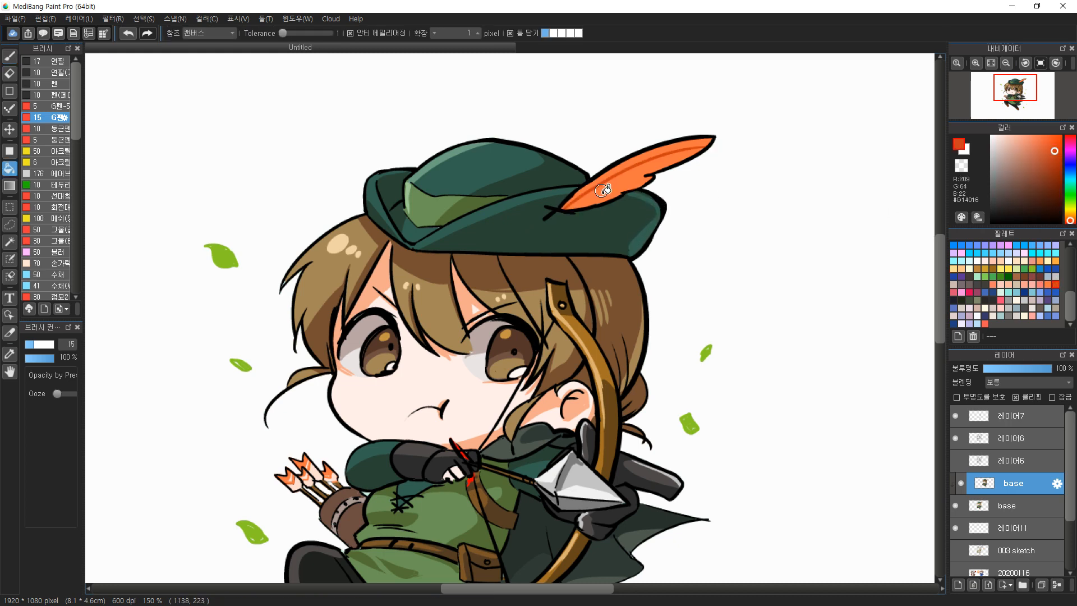
left_click(650, 163)
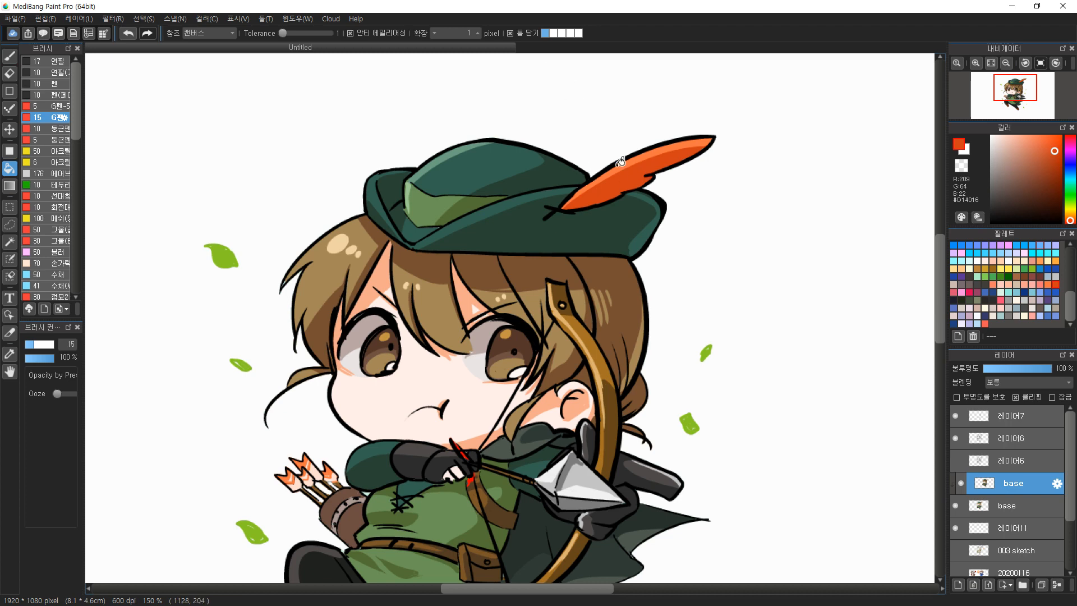
left_click(1055, 172)
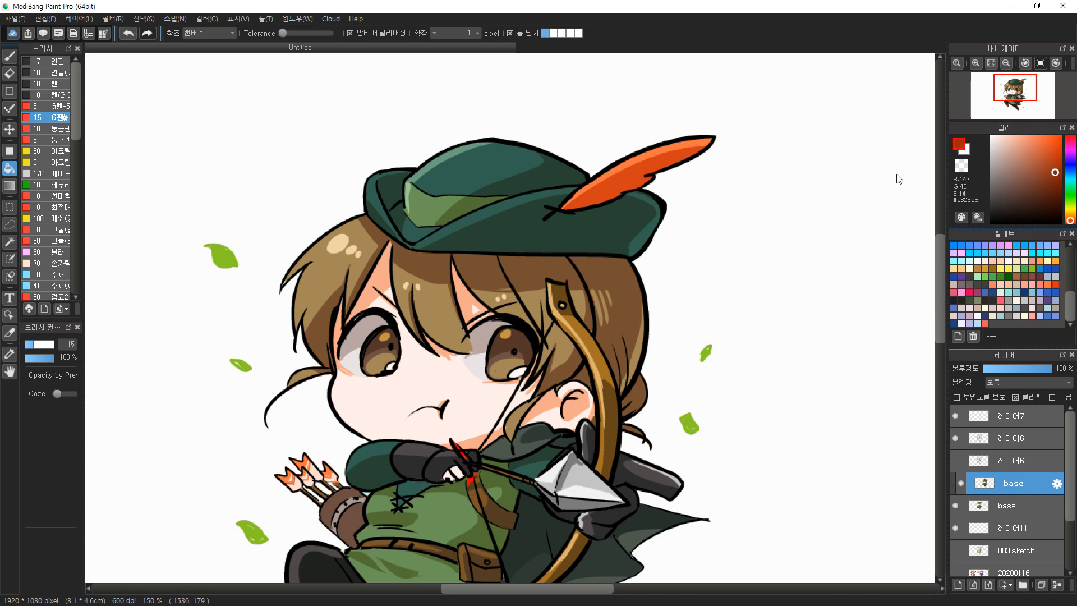
left_click(650, 171)
key("ctrl+z")
left_click(1058, 154)
left_click(651, 170)
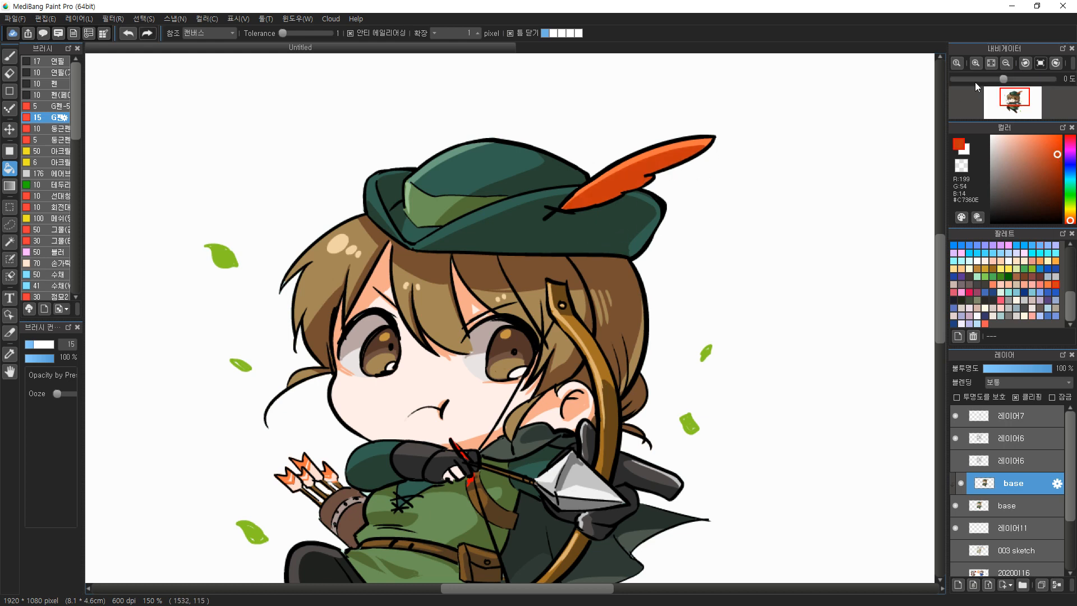
Paint small pale yellow #E5F67A leaves around the archer on the leaf layer 레이어11
left_click(992, 63)
left_click(392, 209, "alt")
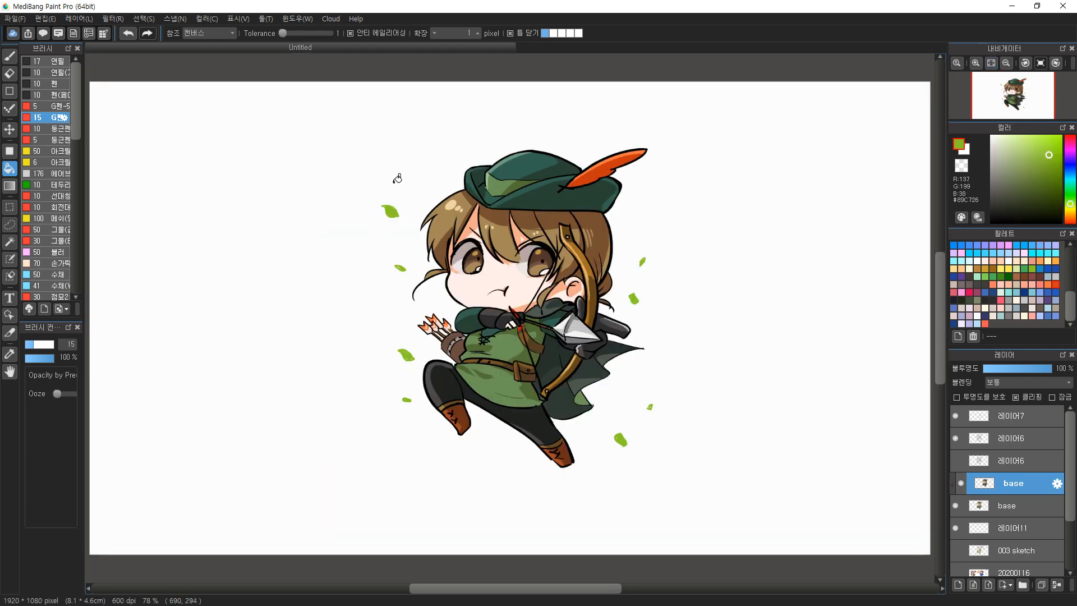
left_click(1026, 138)
left_click(1070, 207)
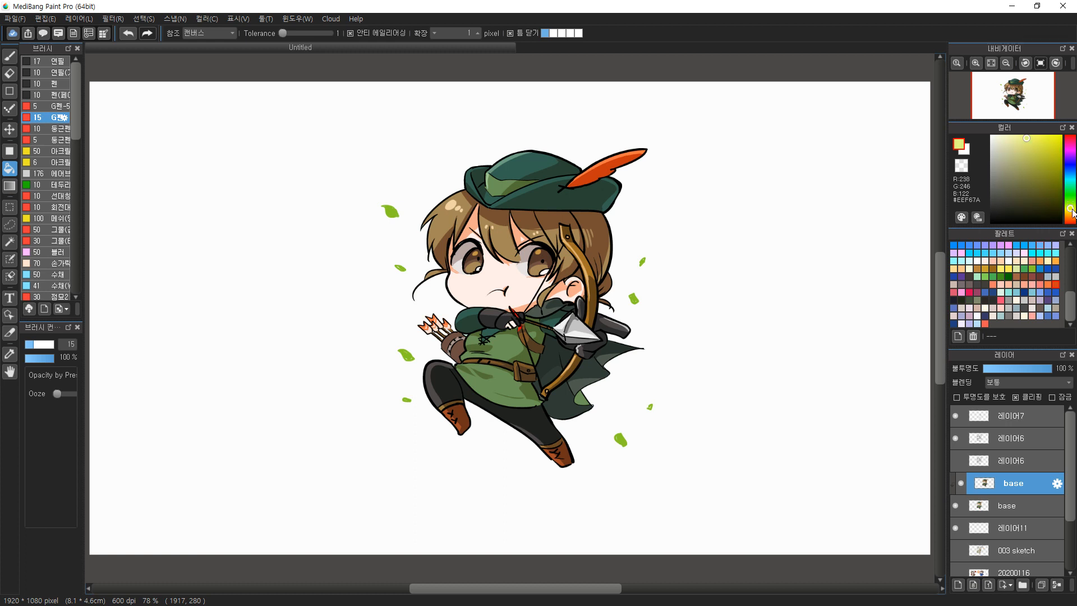
key("b")
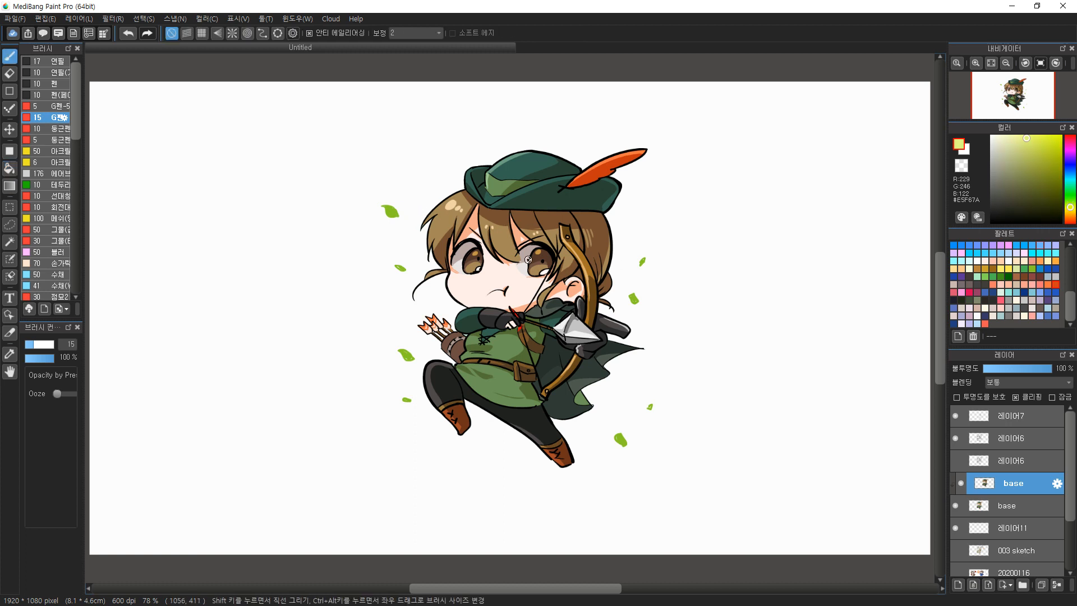
left_click(1007, 538)
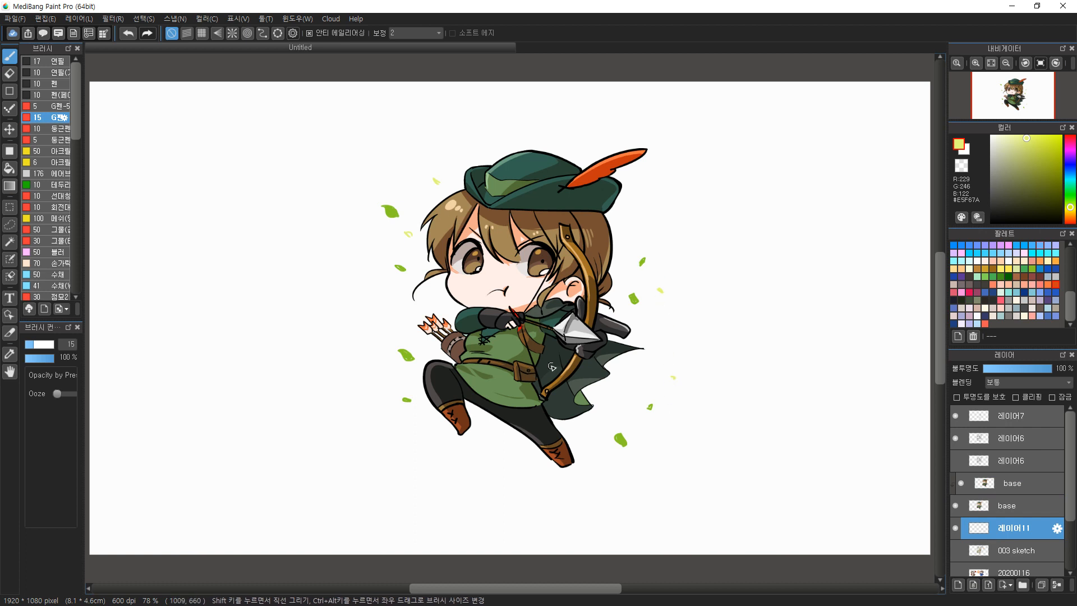
On the clipped base layer, paint light green highlights on the tunic, sleeve and hat using #B3C58F and #6C9D82
right_click(505, 343)
left_click_drag(1011, 176, 1009, 154)
left_click_drag(1071, 201, 1071, 205)
left_click(1012, 483)
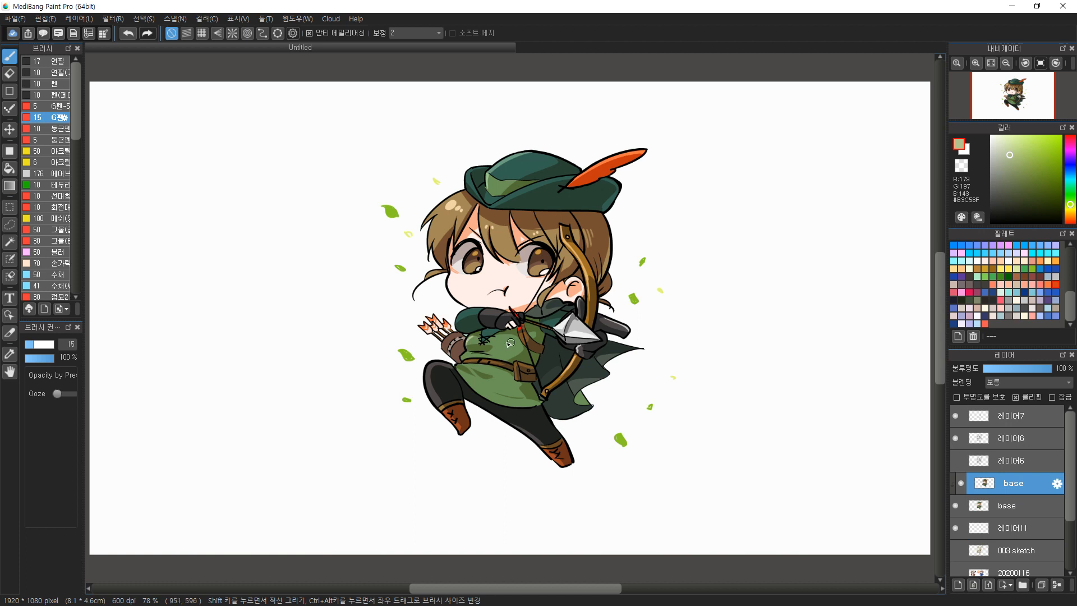
left_click(467, 312, "alt")
left_click(514, 155, "alt")
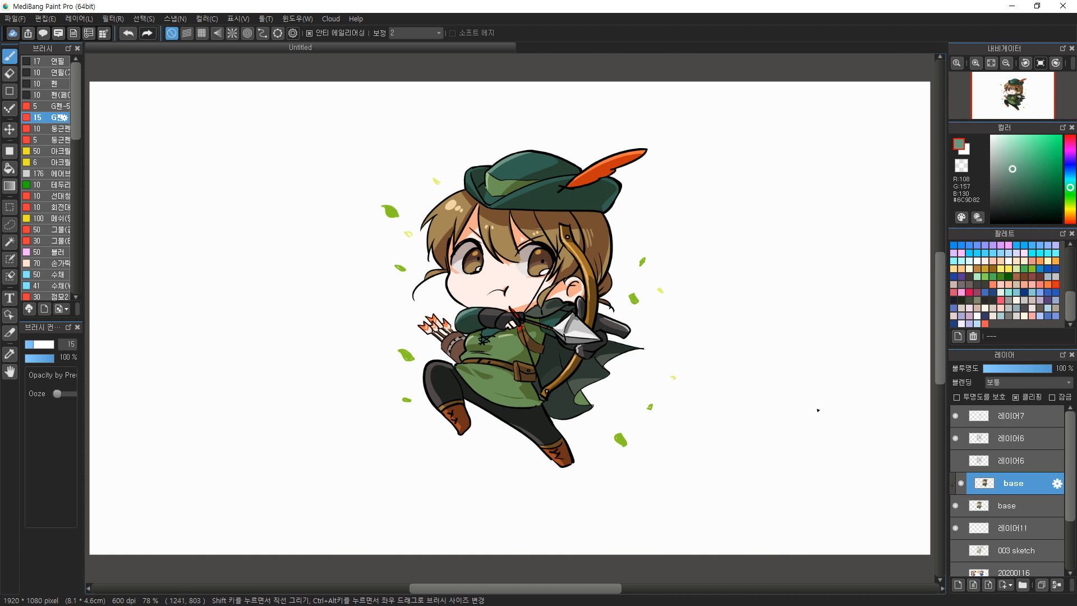
Draw dark green #016D01 ground strokes beneath the archer's feet on layer 레이어11
left_click(1011, 279)
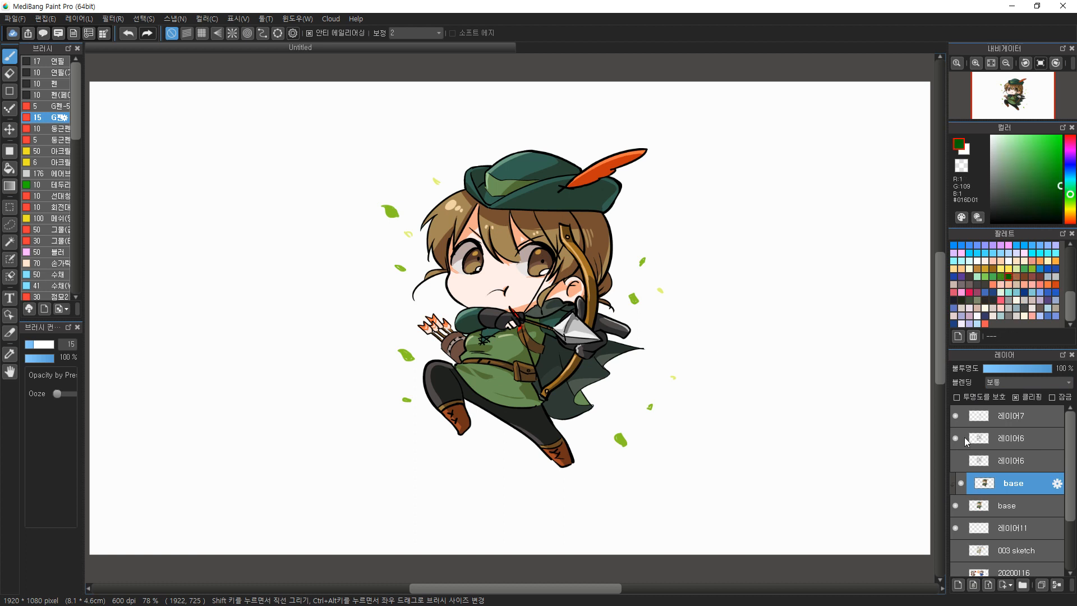
left_click(1005, 527)
mouse_move(495, 477)
left_mouse_down()
mouse_move(613, 483)
mouse_move(534, 473)
mouse_move(616, 473)
left_mouse_up()
key("ctrl+z")
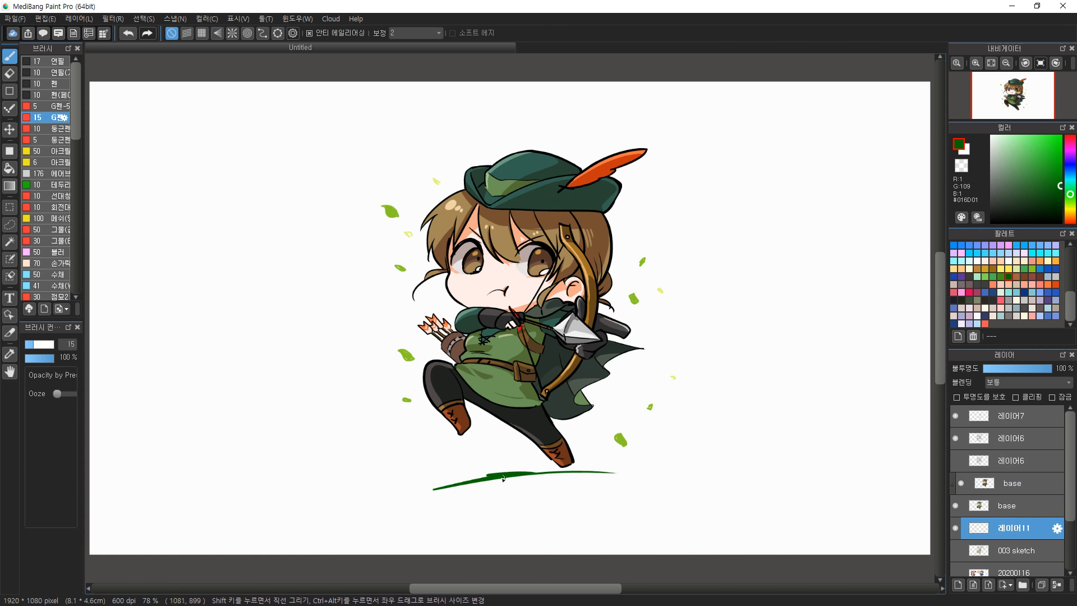
left_click_drag(540, 474, 680, 473)
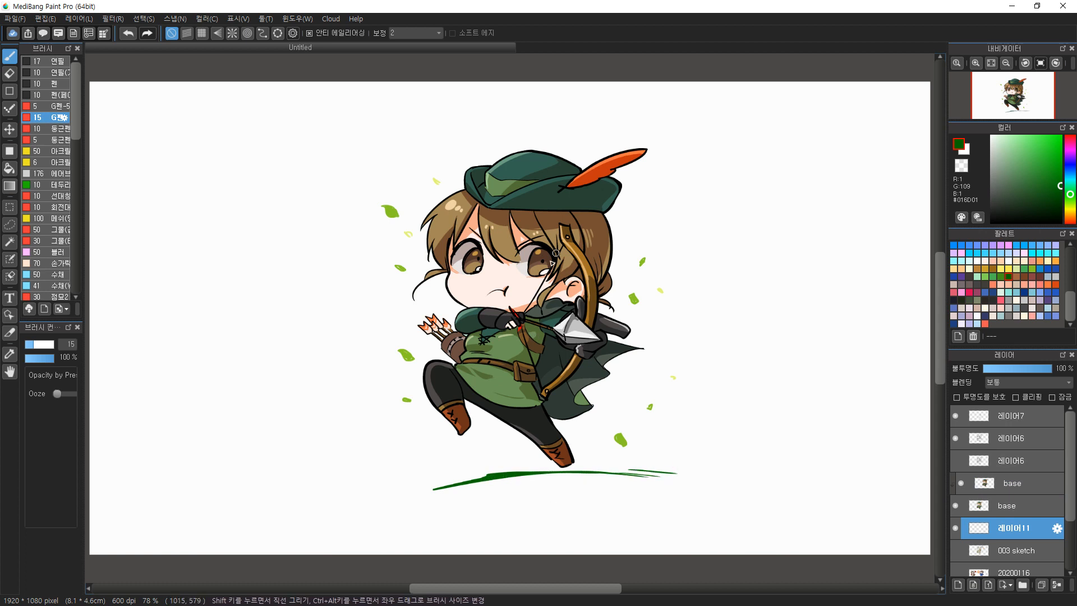
Paint light beige #E1CEAC highlights in the archer's brown eyes on the clipped base layer
right_click(471, 267)
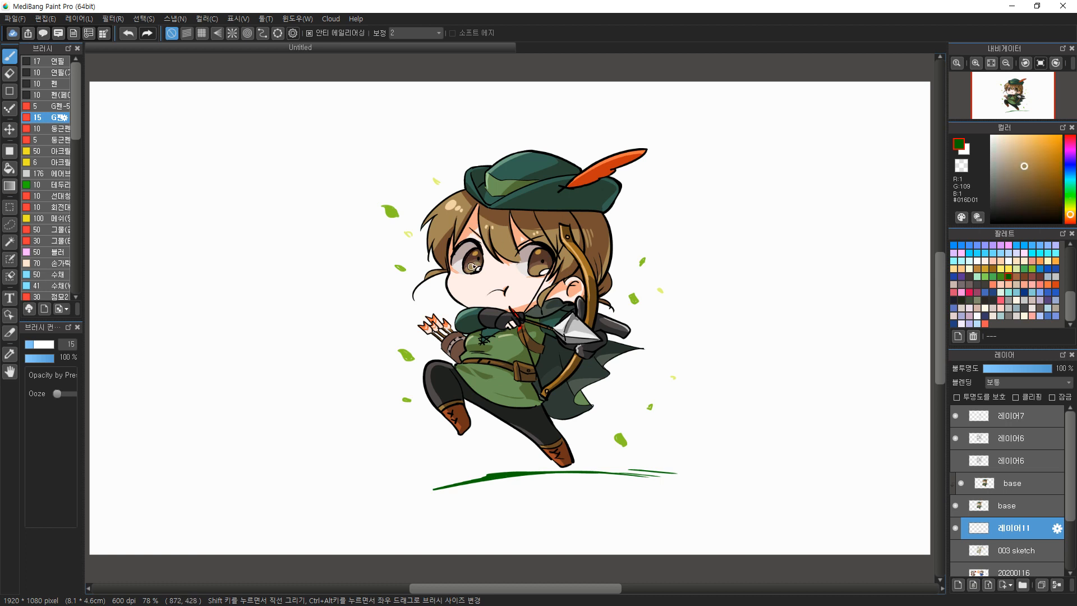
left_click(1007, 146)
left_click(1013, 481)
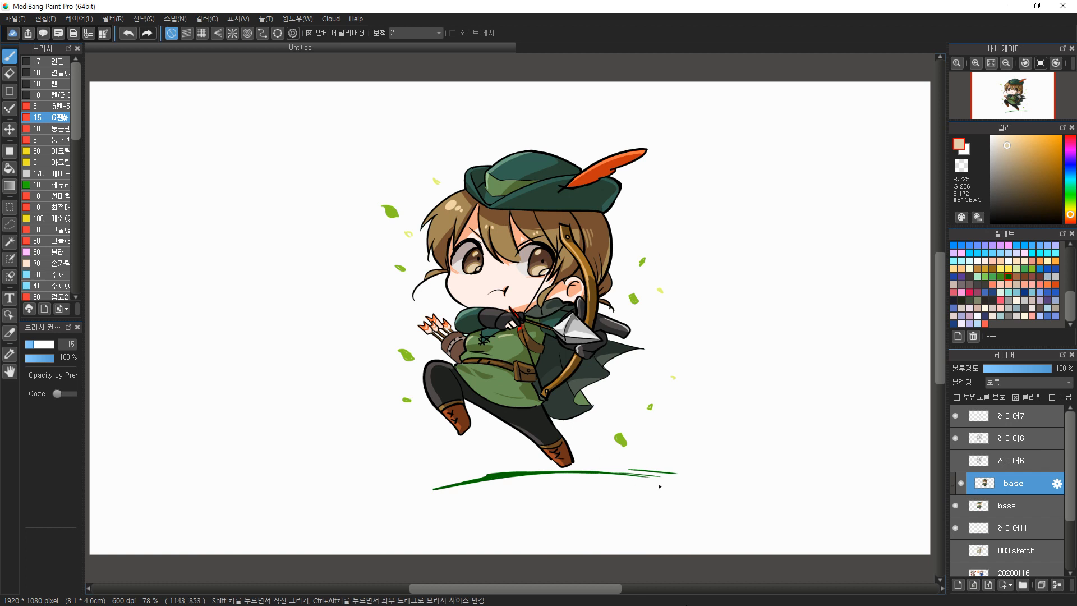
Handwrite the date 2020.1 and the artist's signature in navy #353866 beside the ground line on layer 레이어11
left_click(986, 316)
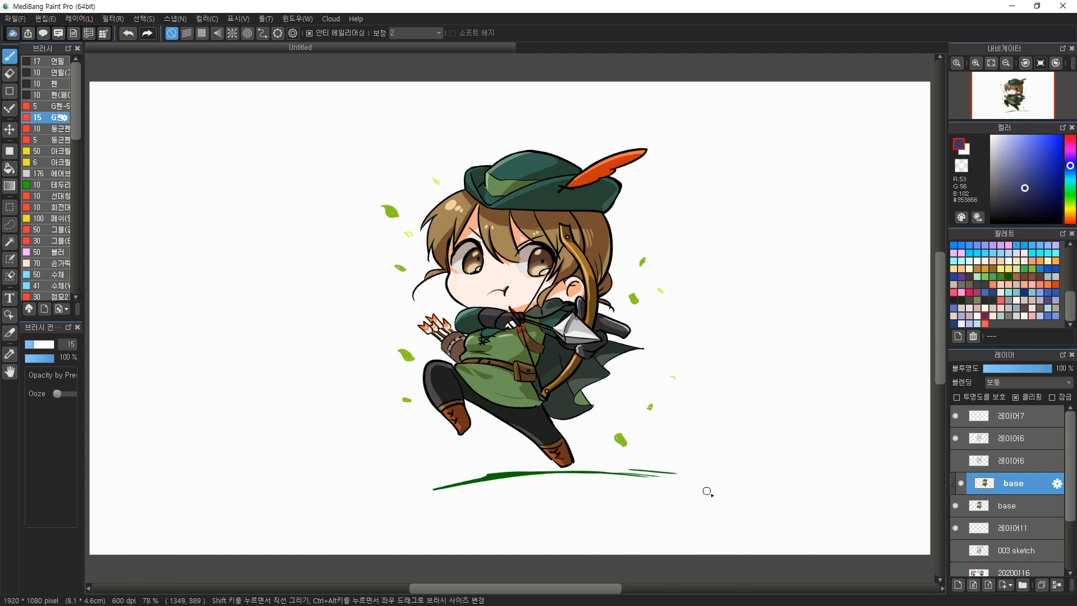
key("ctrl+Down")
key("ctrl+Down")
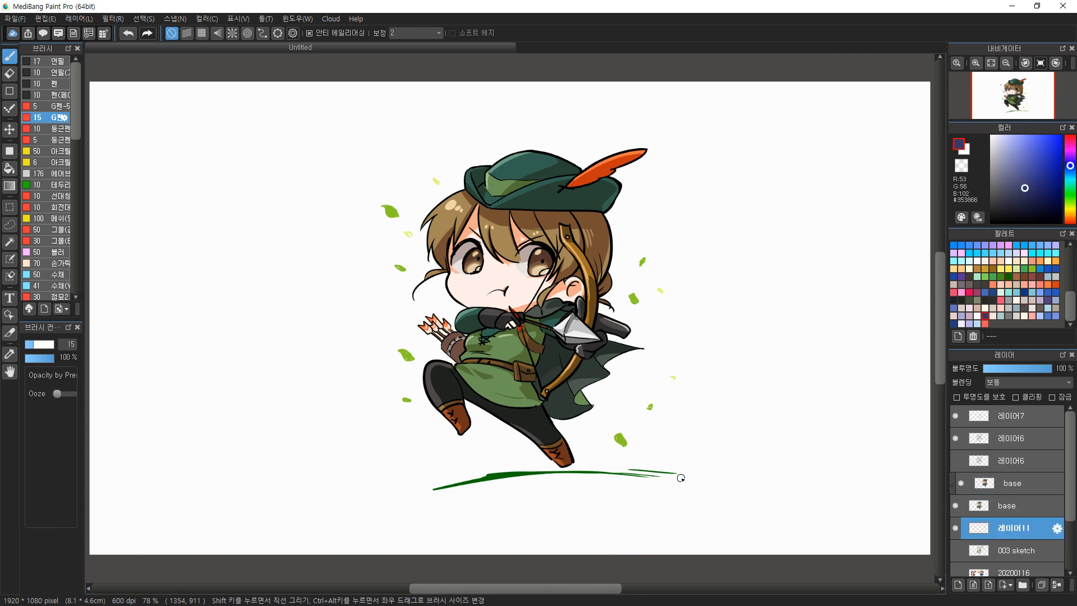
key("ctrl+z")
left_click_drag(695, 478, 704, 480)
key("ctrl+z")
left_click(790, 481)
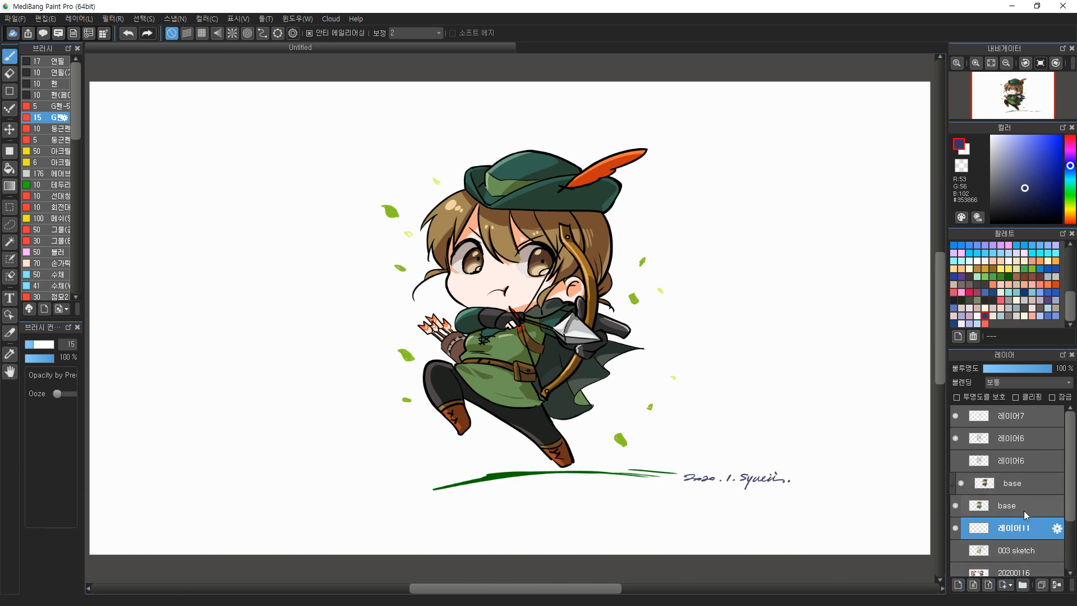
Group the archer's layers from 레이어11 up to 레이어7 into a folder and merge a duplicate of it into one layer
left_click(982, 418, "shift")
right_click(991, 418)
left_click(1010, 459)
left_click(979, 416)
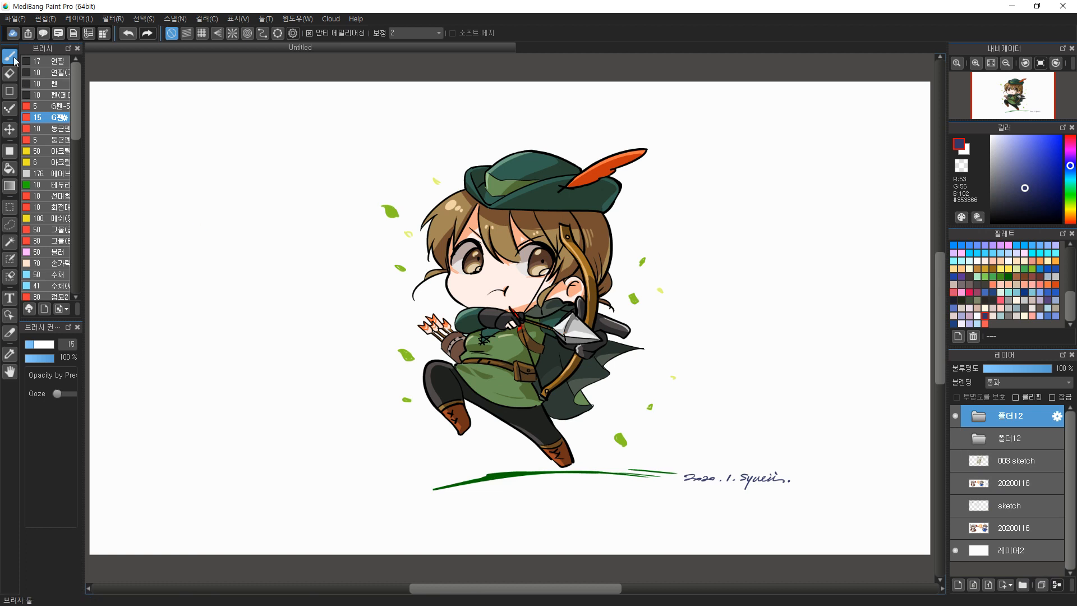
left_click(79, 19)
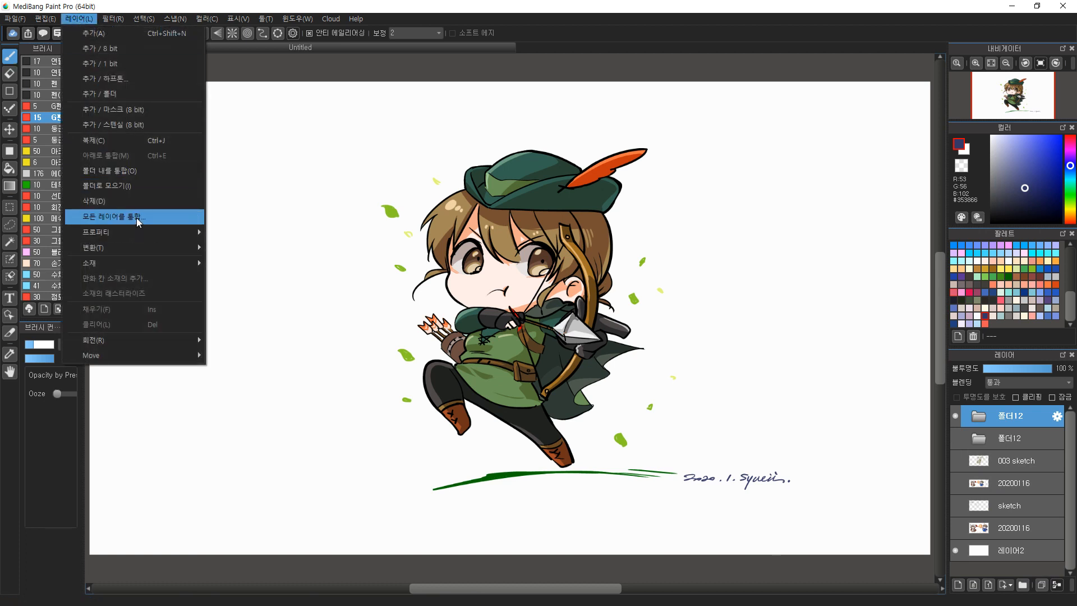
left_click(138, 170)
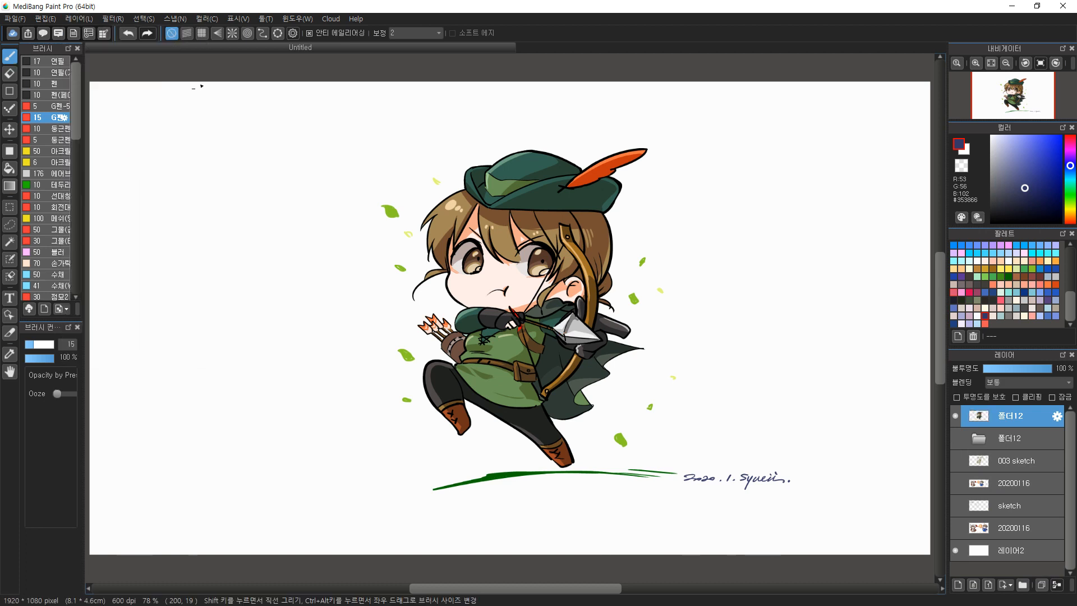
Show the 20200116 layer, place it directly below the merged archer layer and group both into a folder
left_click(956, 483)
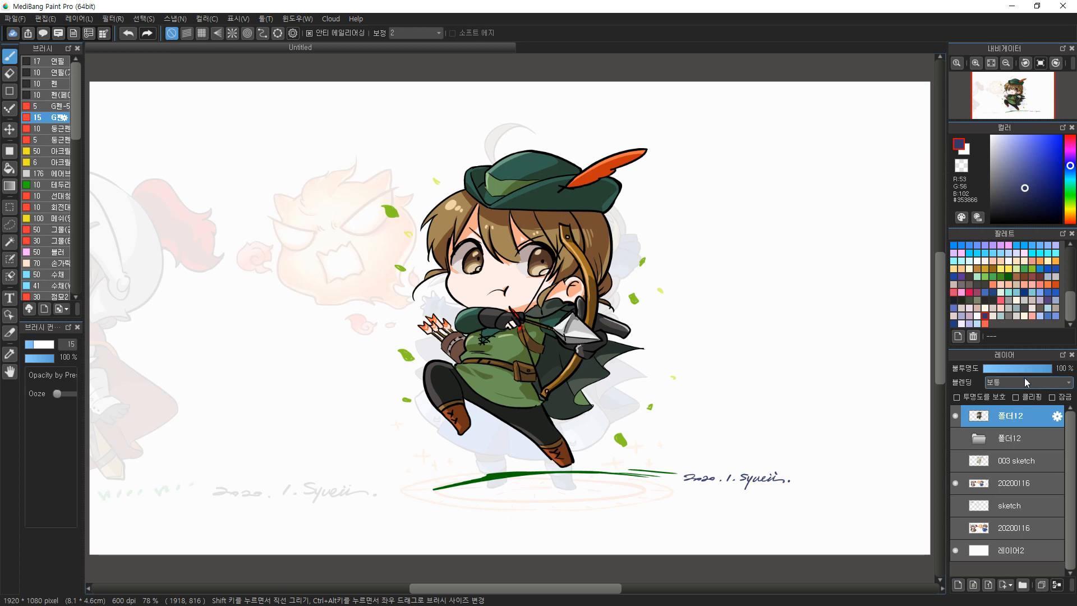
left_click_drag(1016, 488, 1025, 420)
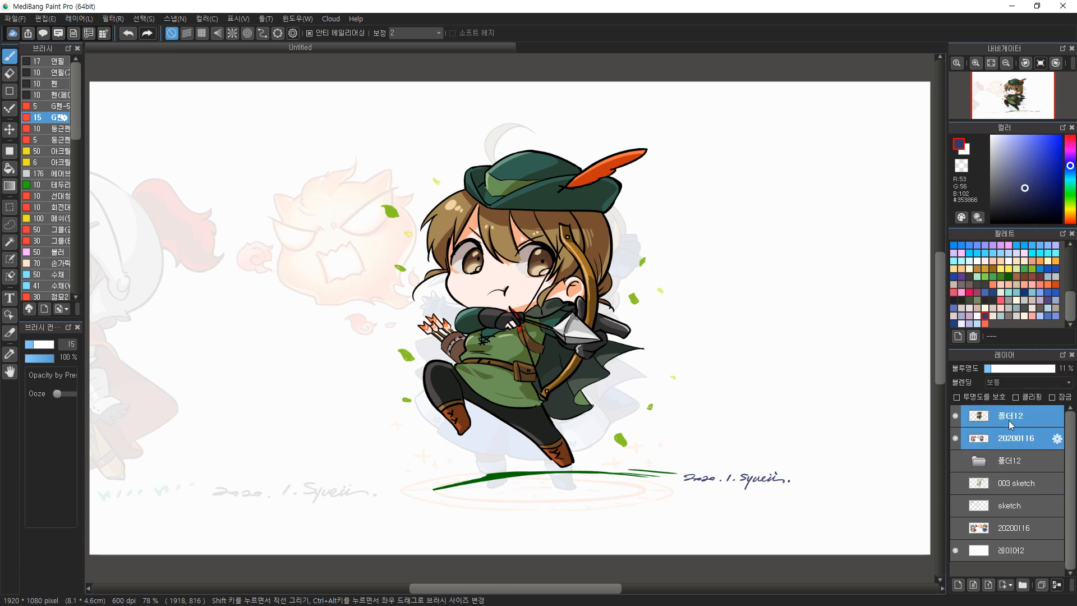
right_click(1009, 421)
left_click(1019, 461)
Scale down the folder holding the archer and the 20200116 artwork and reposition it so all figures fit the canvas
key("ctrl+t")
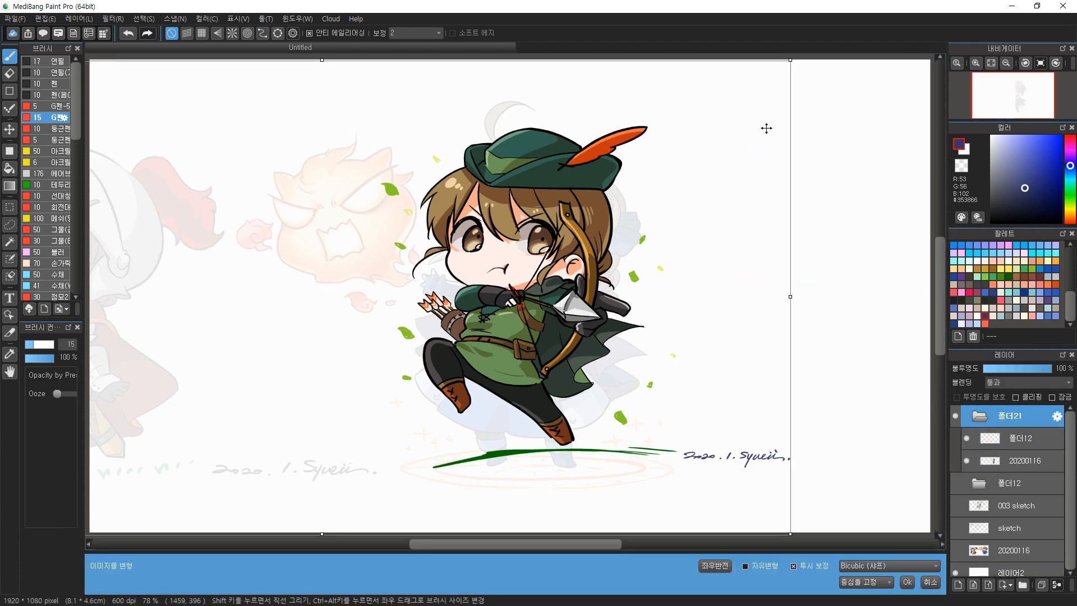
left_click(992, 63)
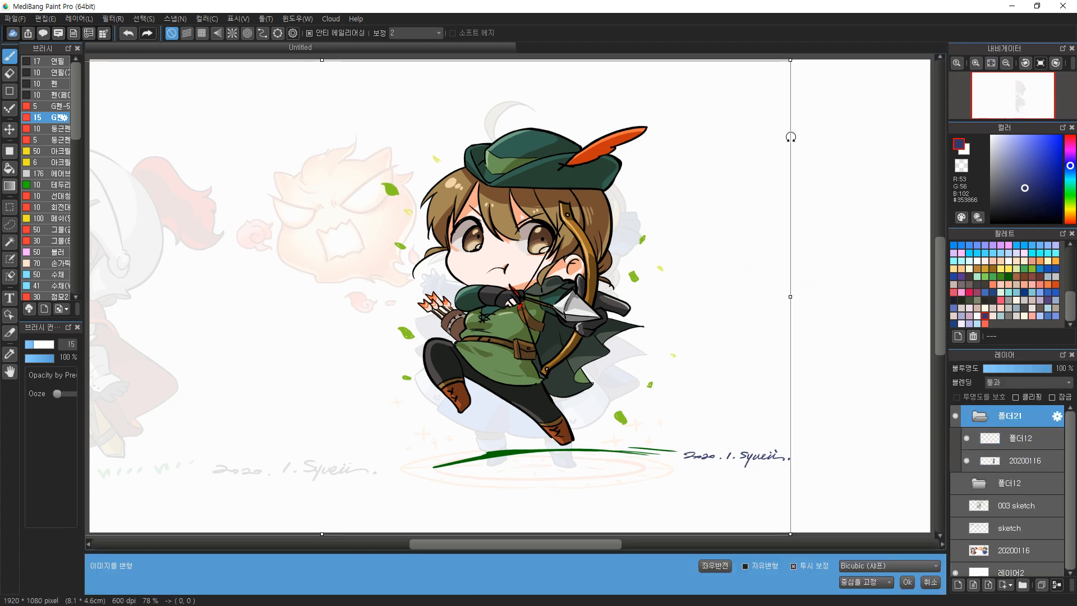
left_click_drag(720, 127, 688, 166)
left_click_drag(519, 307, 598, 308)
key("Return")
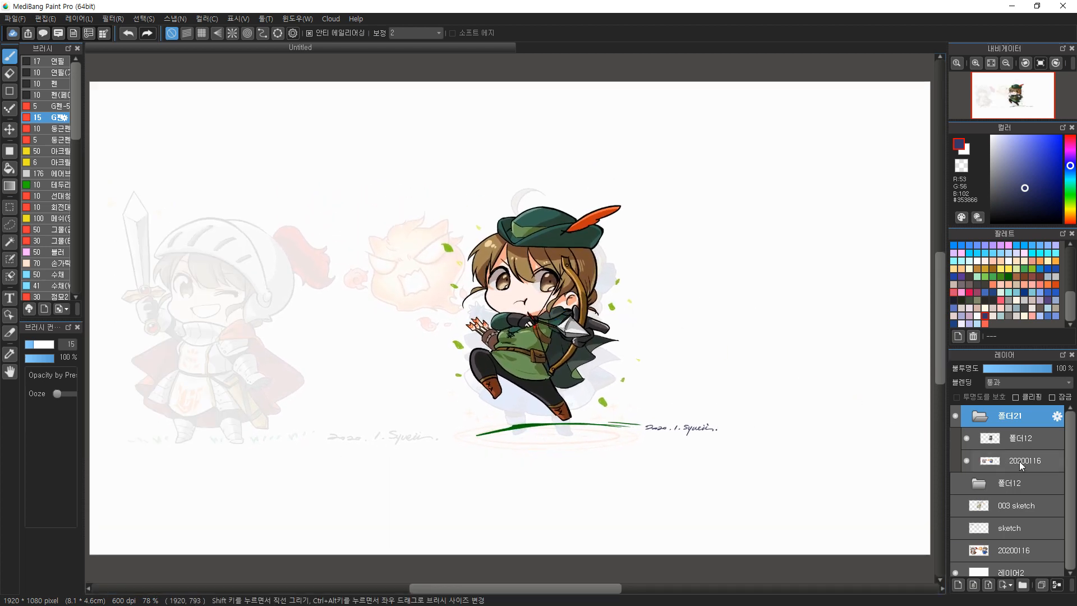
Set the 20200116 layer's opacity to 100% and move the archer to the open space beside the blue mage
left_click(1002, 466)
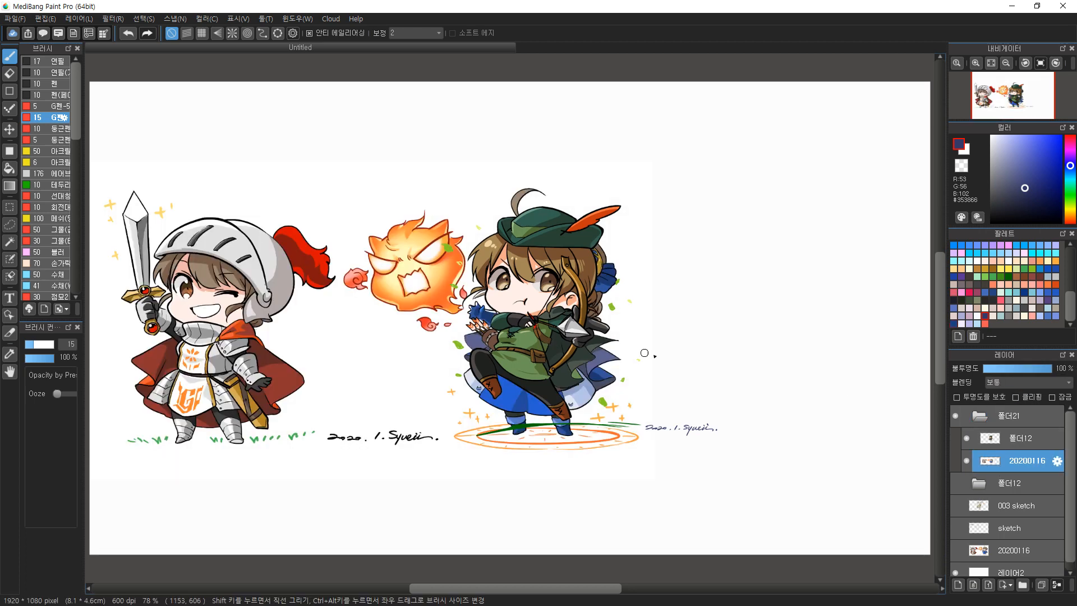
left_click(1021, 440)
key("v")
left_click_drag(519, 342, 725, 358)
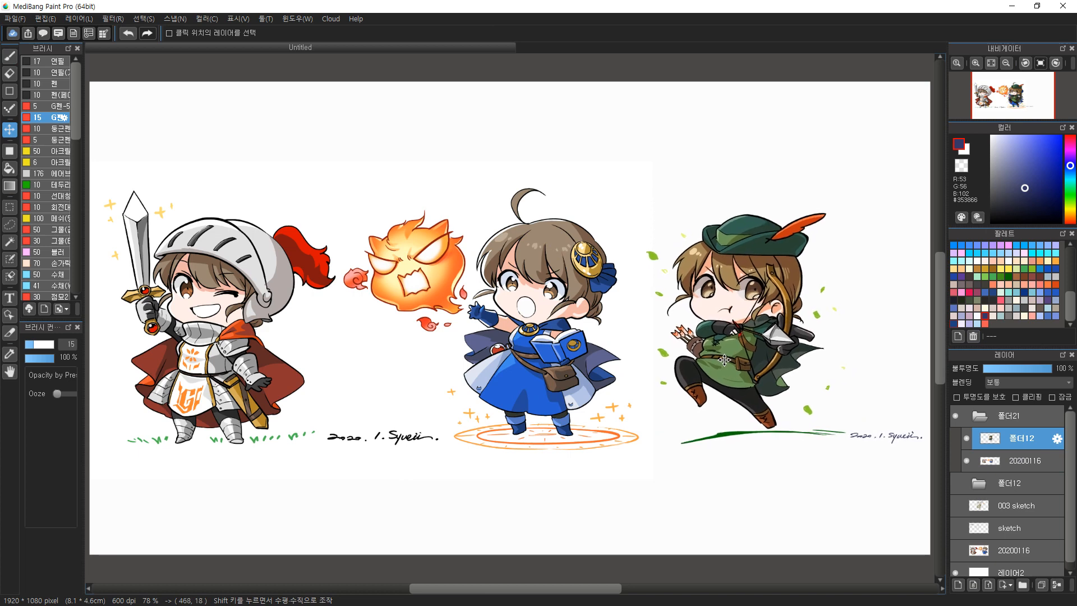